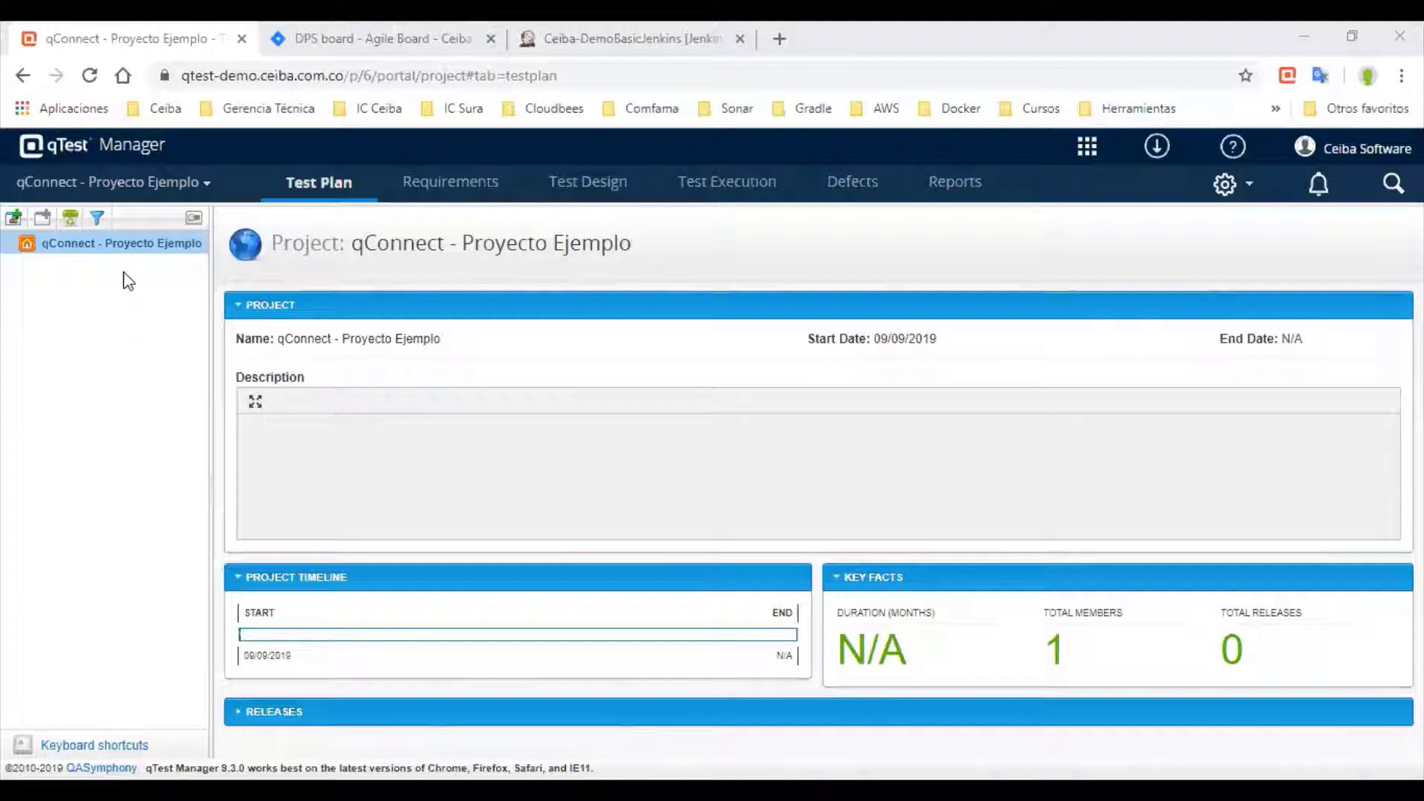
Look through the project's Requirements, Test Design, Test Execution and Defects sections, and return to the Test Plan
left_click(452, 184)
left_click(586, 182)
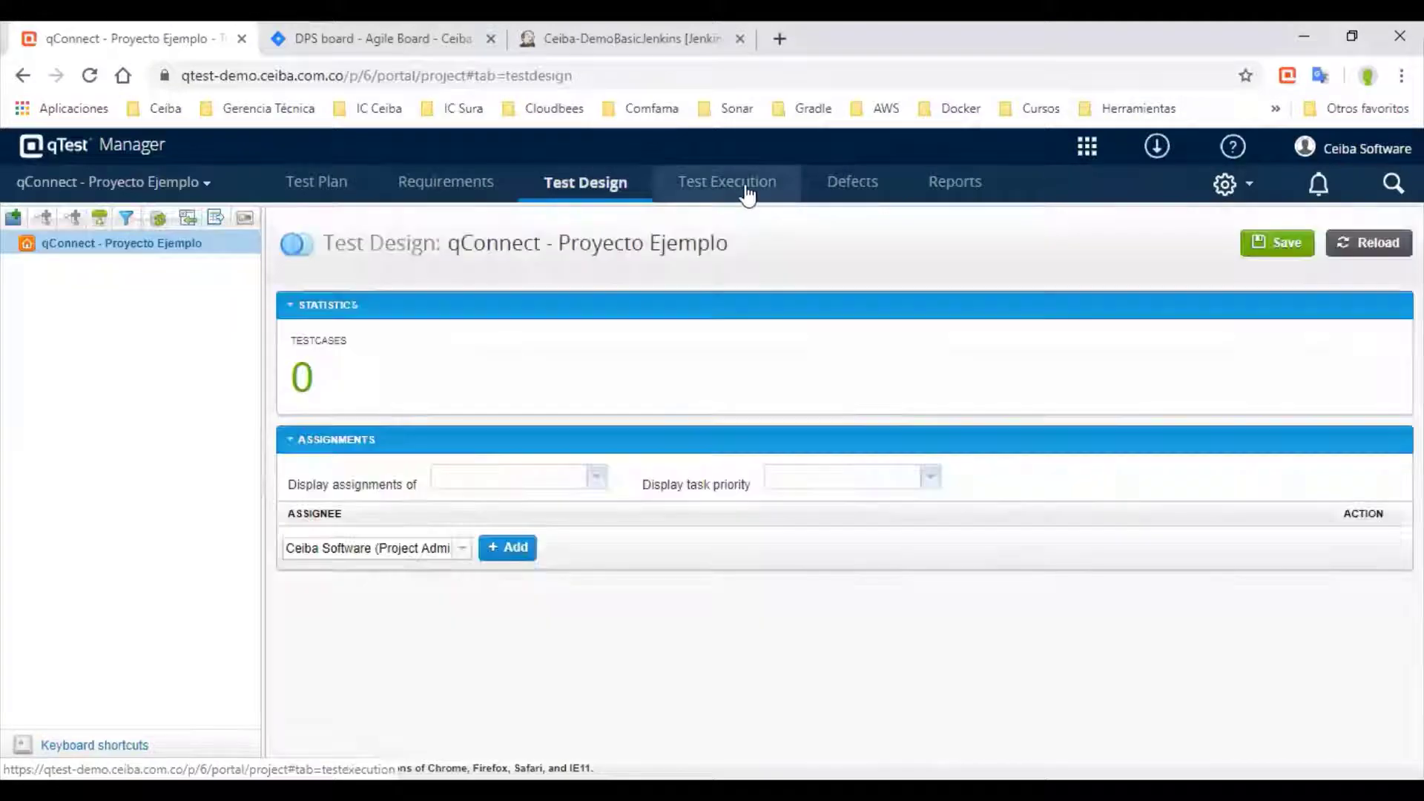
left_click(746, 191)
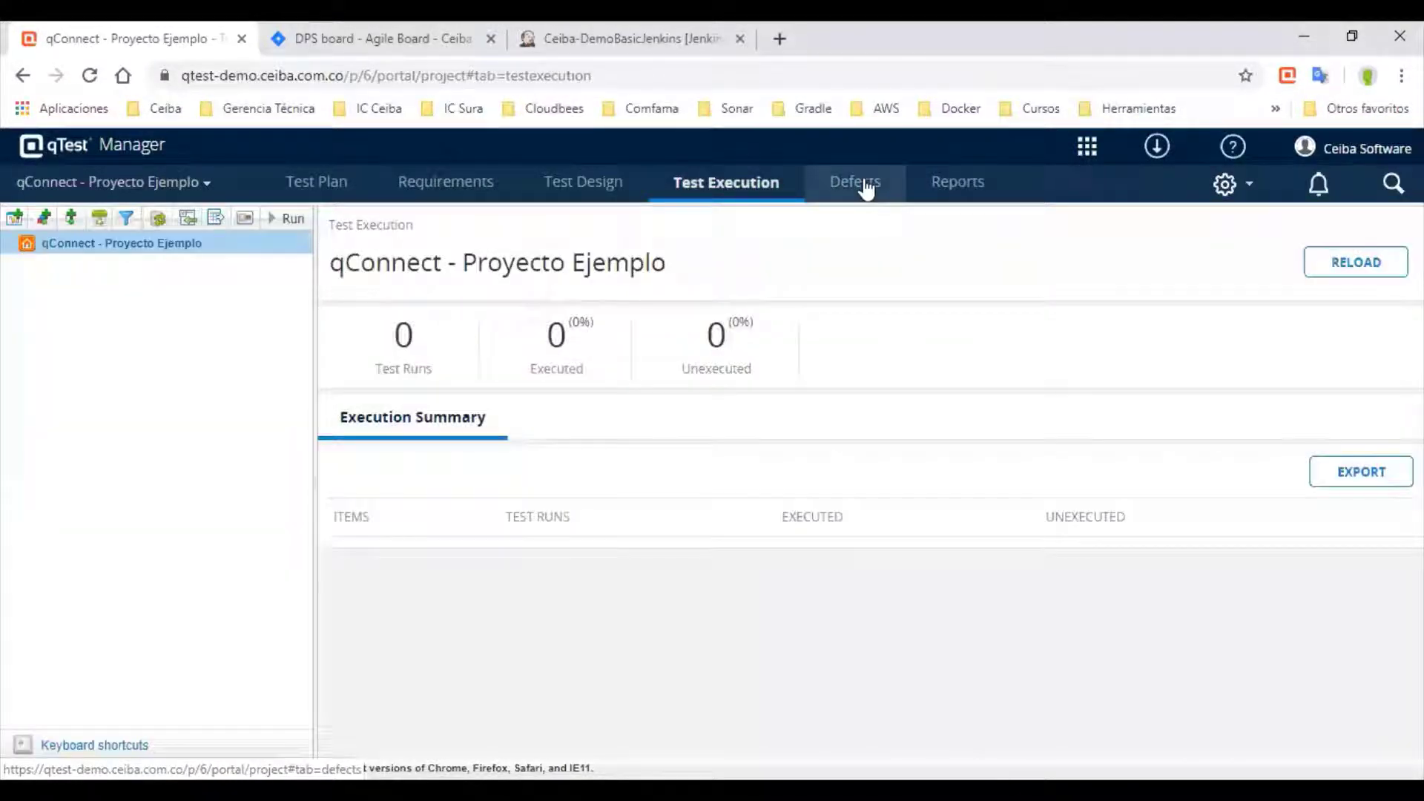
left_click(864, 185)
left_click(215, 172)
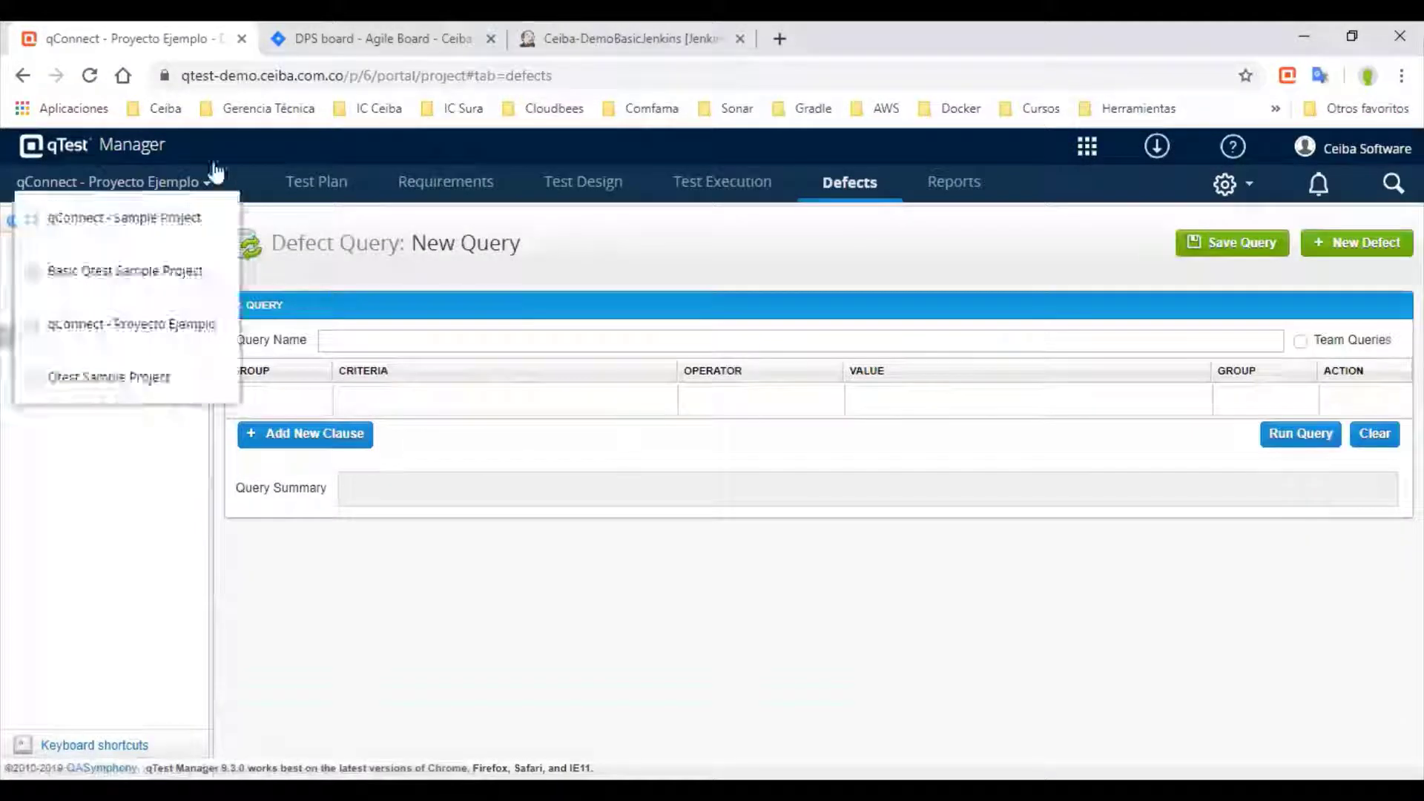
left_click(311, 181)
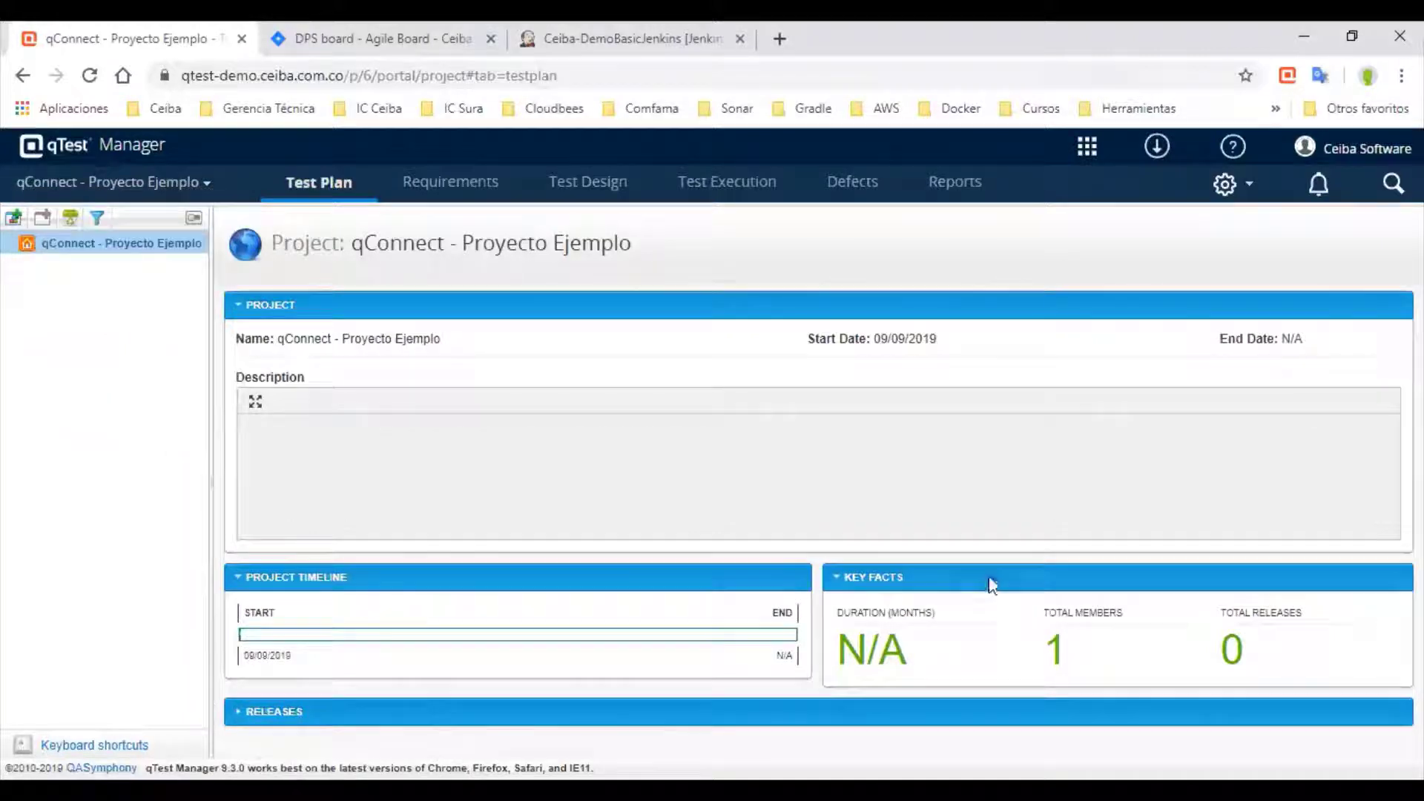
Switch to Jira and review the sprints and issues in the DPS board's backlog
left_click(400, 39)
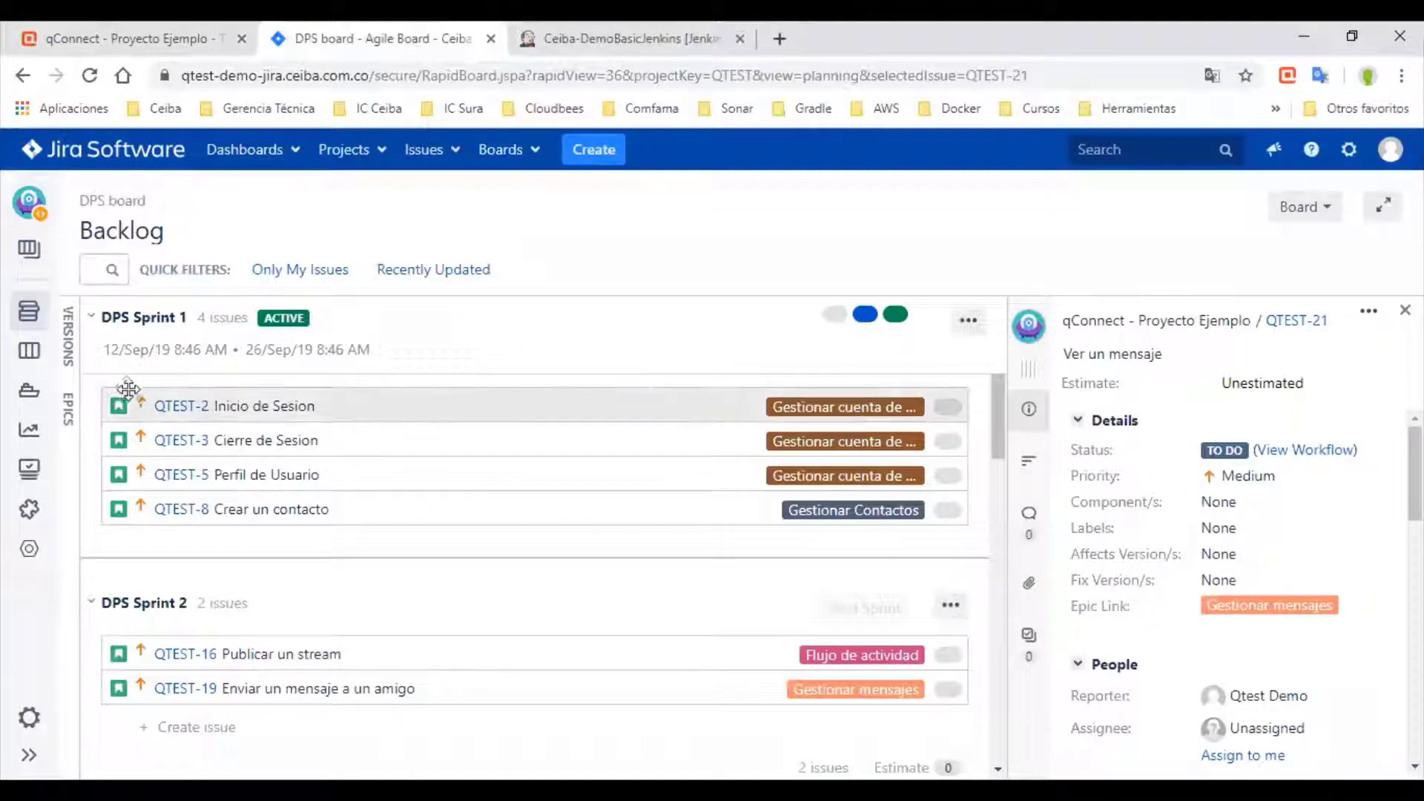
left_click(28, 310)
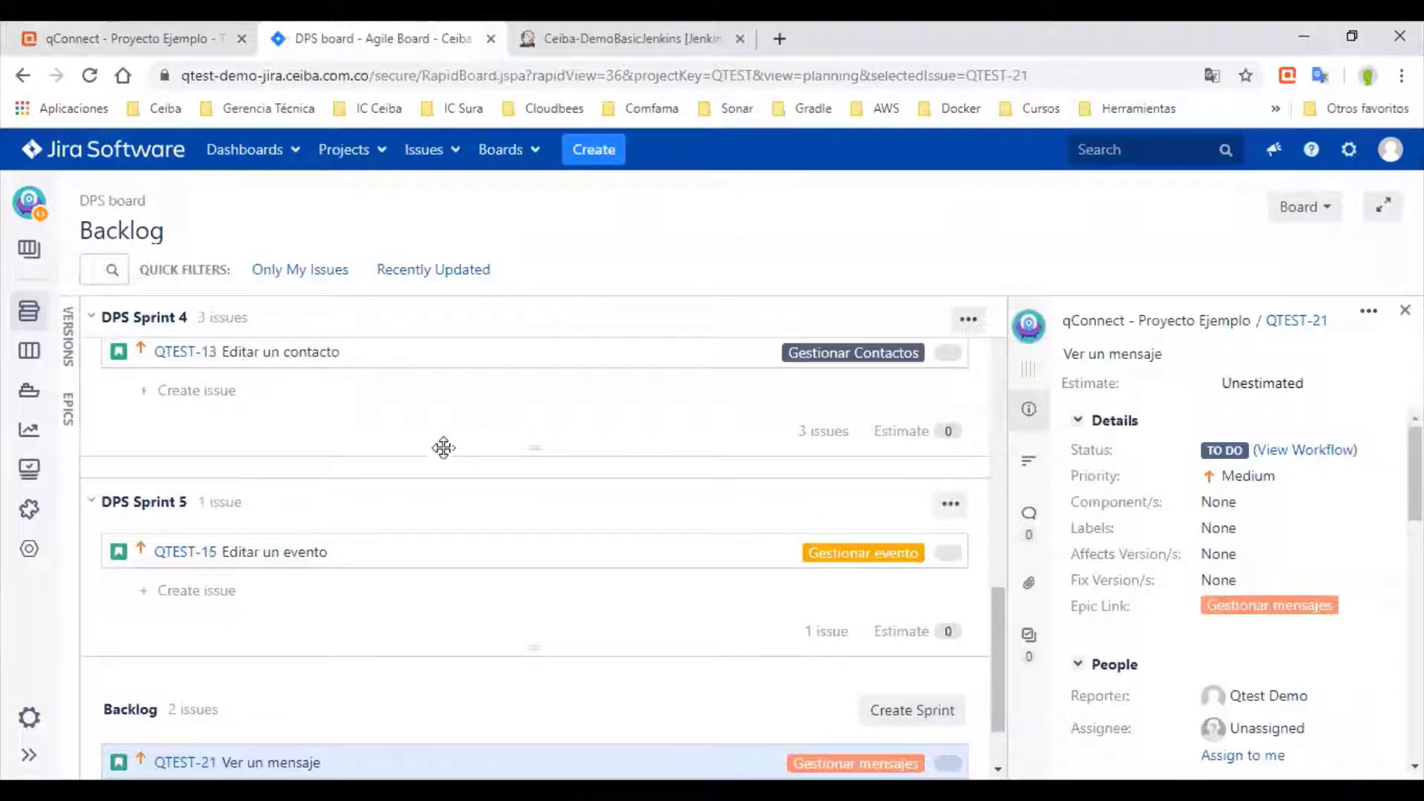
scroll(443, 448, "up", 15)
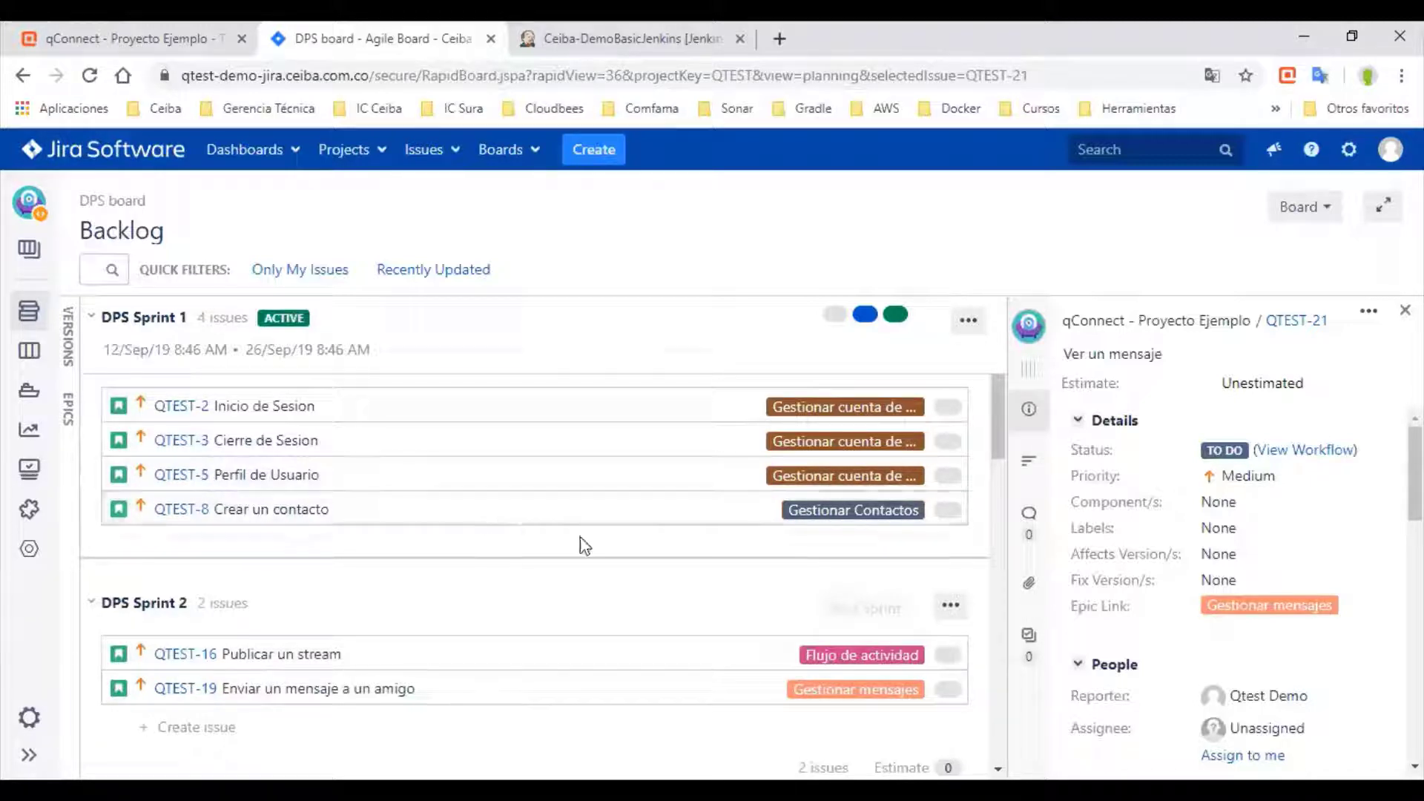
left_click(158, 31)
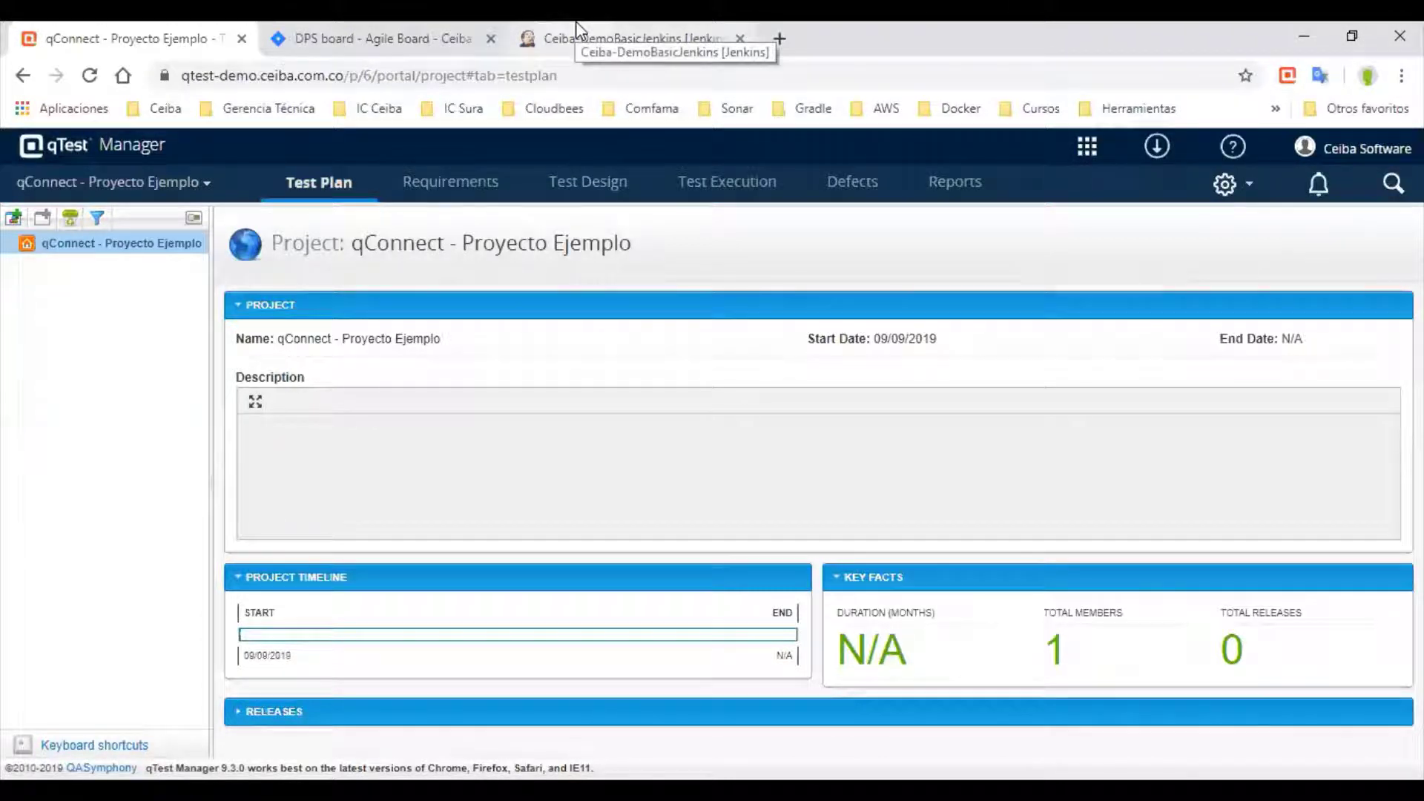
left_click(401, 49)
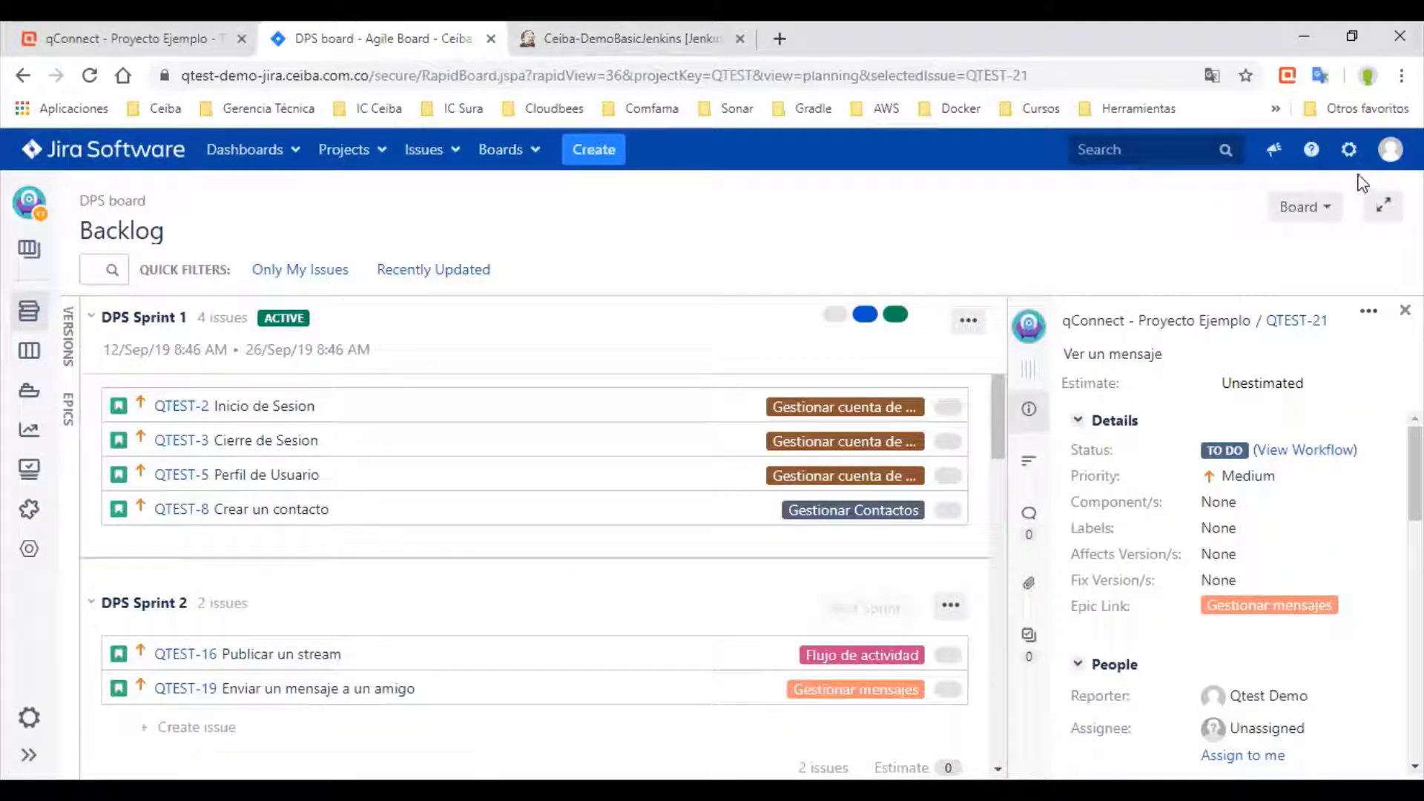
left_click(1349, 152)
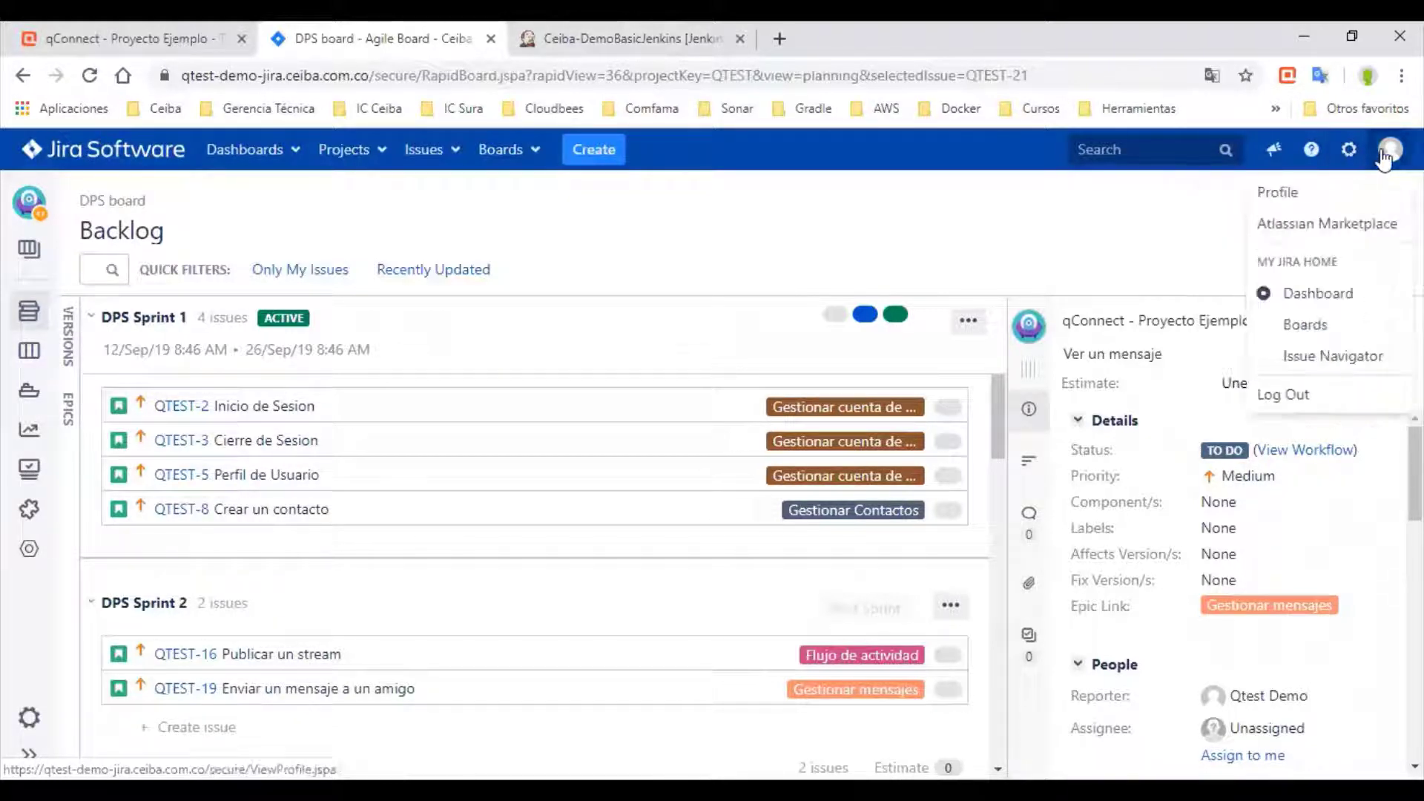
Open the qTest add-on page of the Jira project and check which qTest projects can be selected
left_click(29, 717)
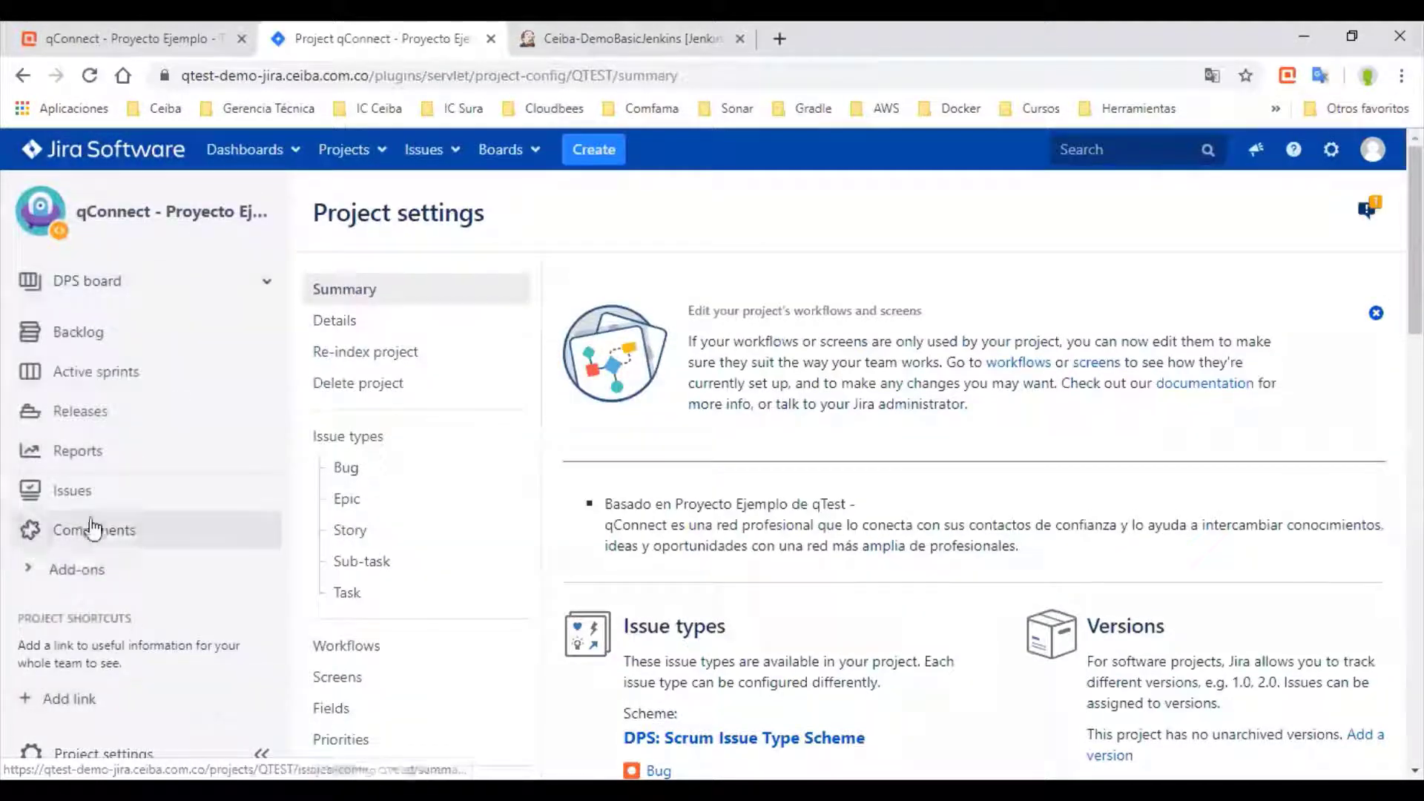
left_click(92, 528)
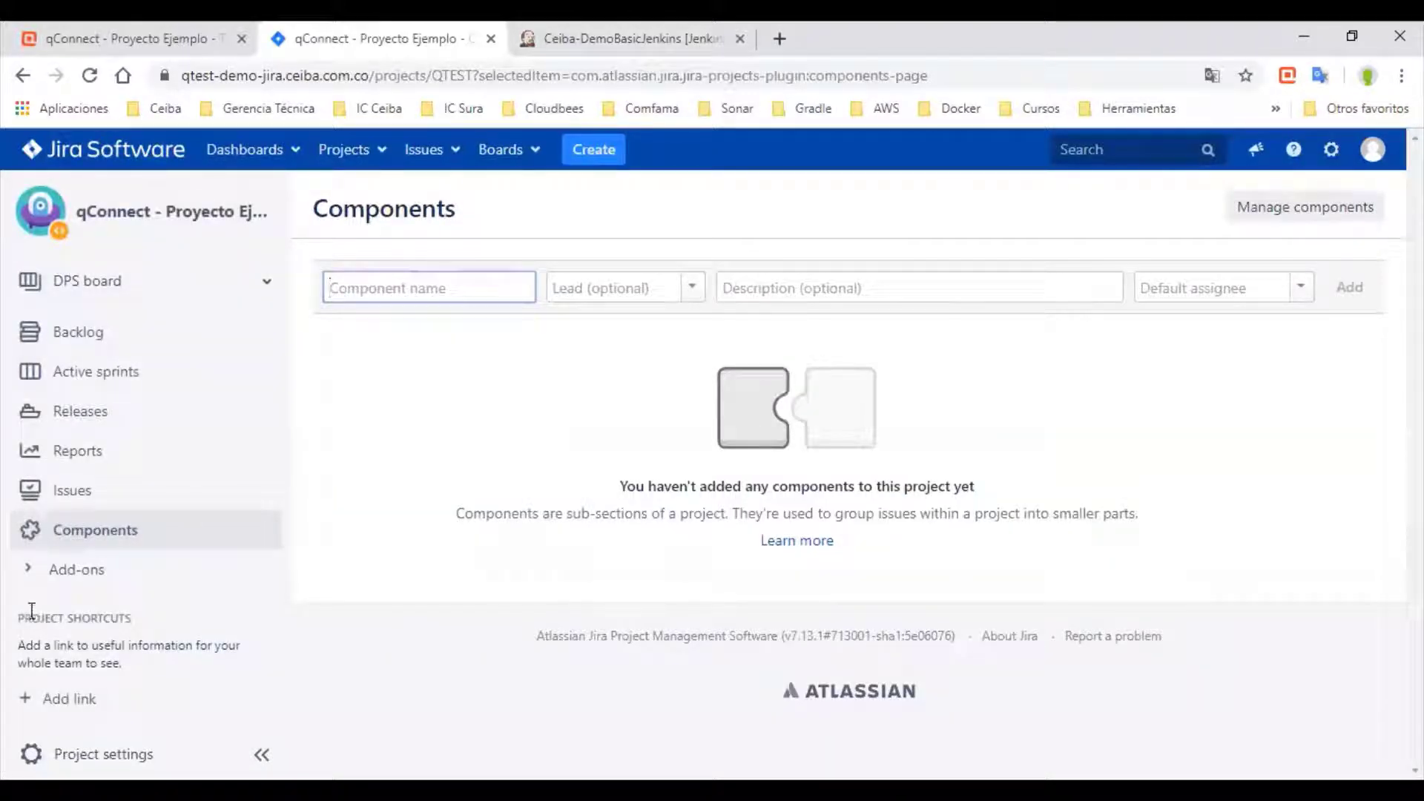
left_click(70, 573)
left_click(87, 613)
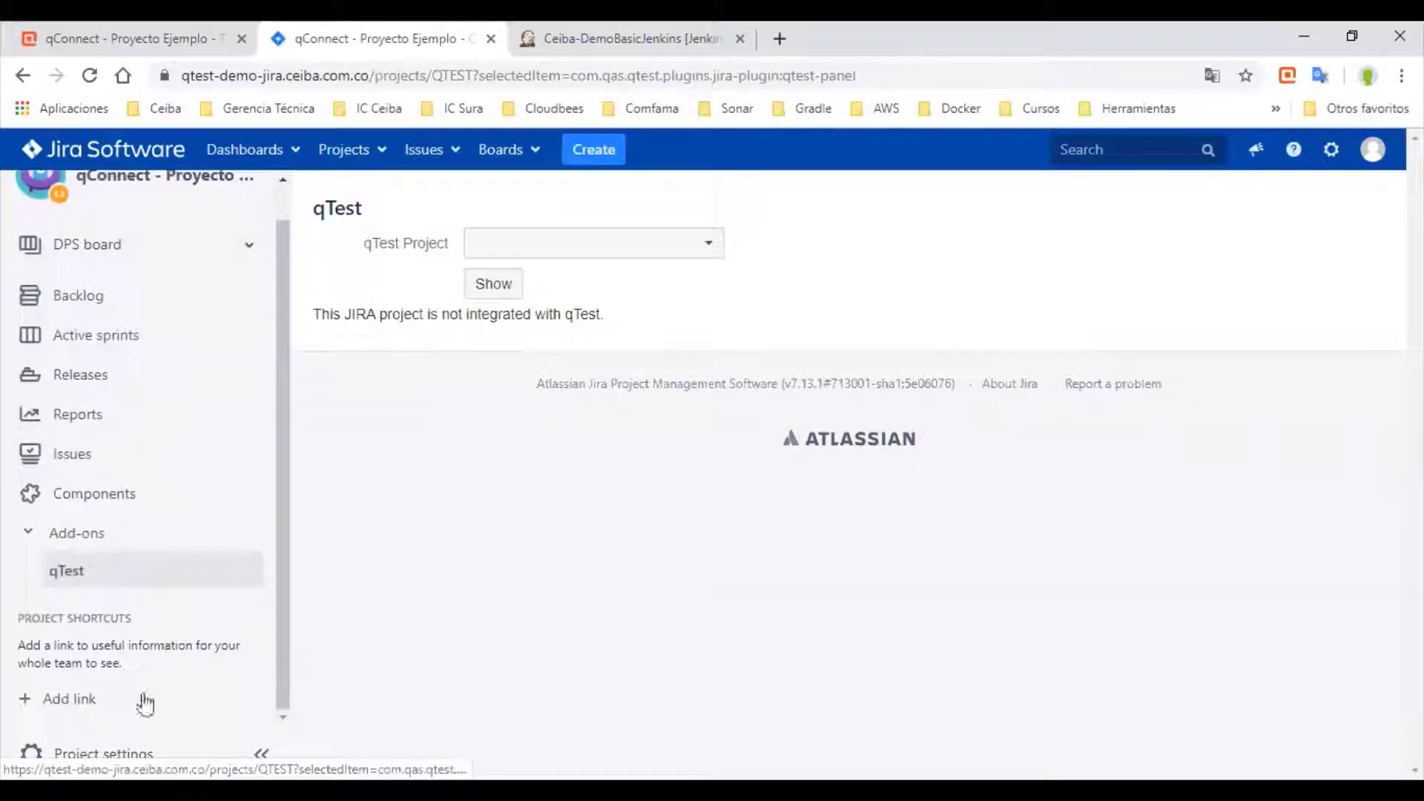
left_click(711, 252)
left_click(719, 254)
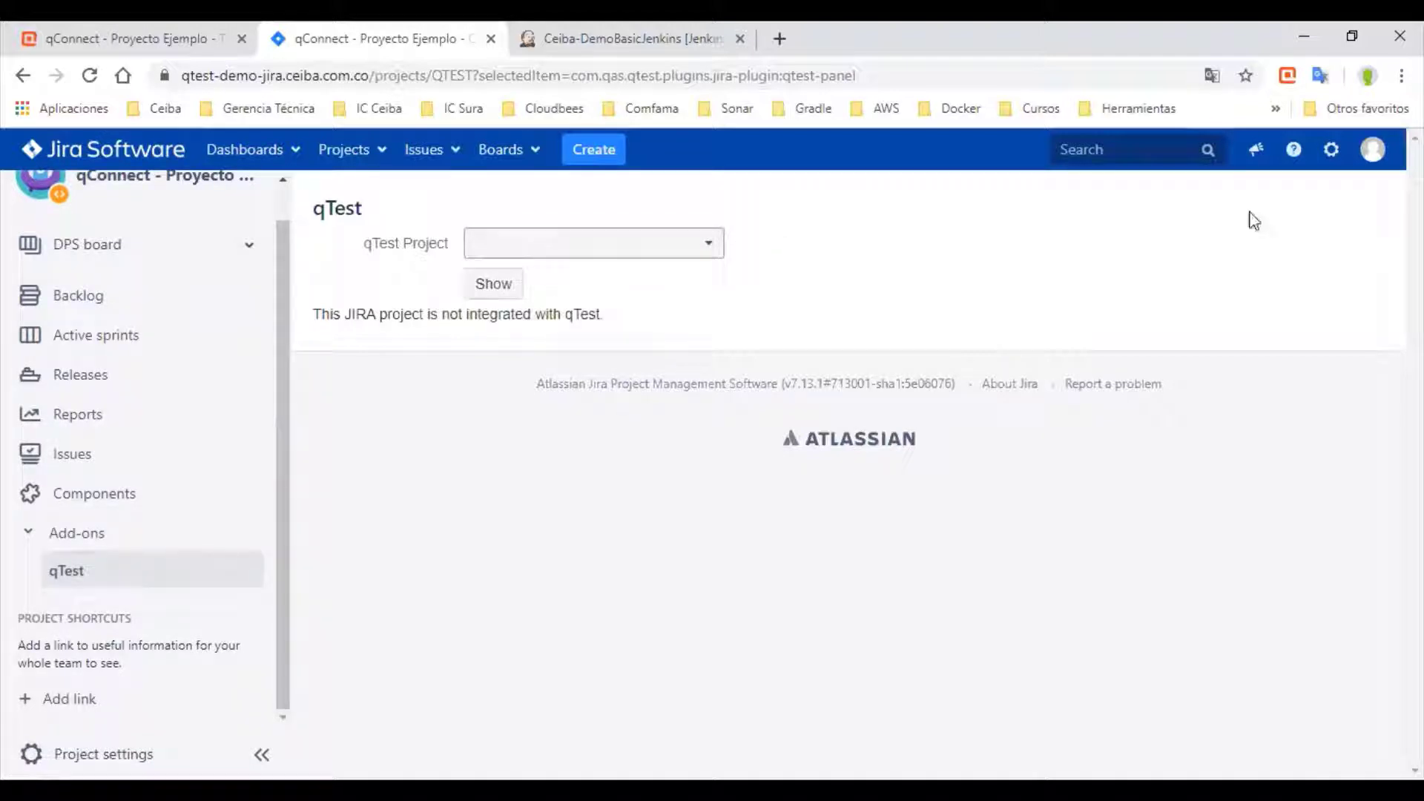
Open Jira's add-ons administration from the project summary, confirming administrator access with the account password
scroll(223, 245, "up", 1)
left_click(185, 213)
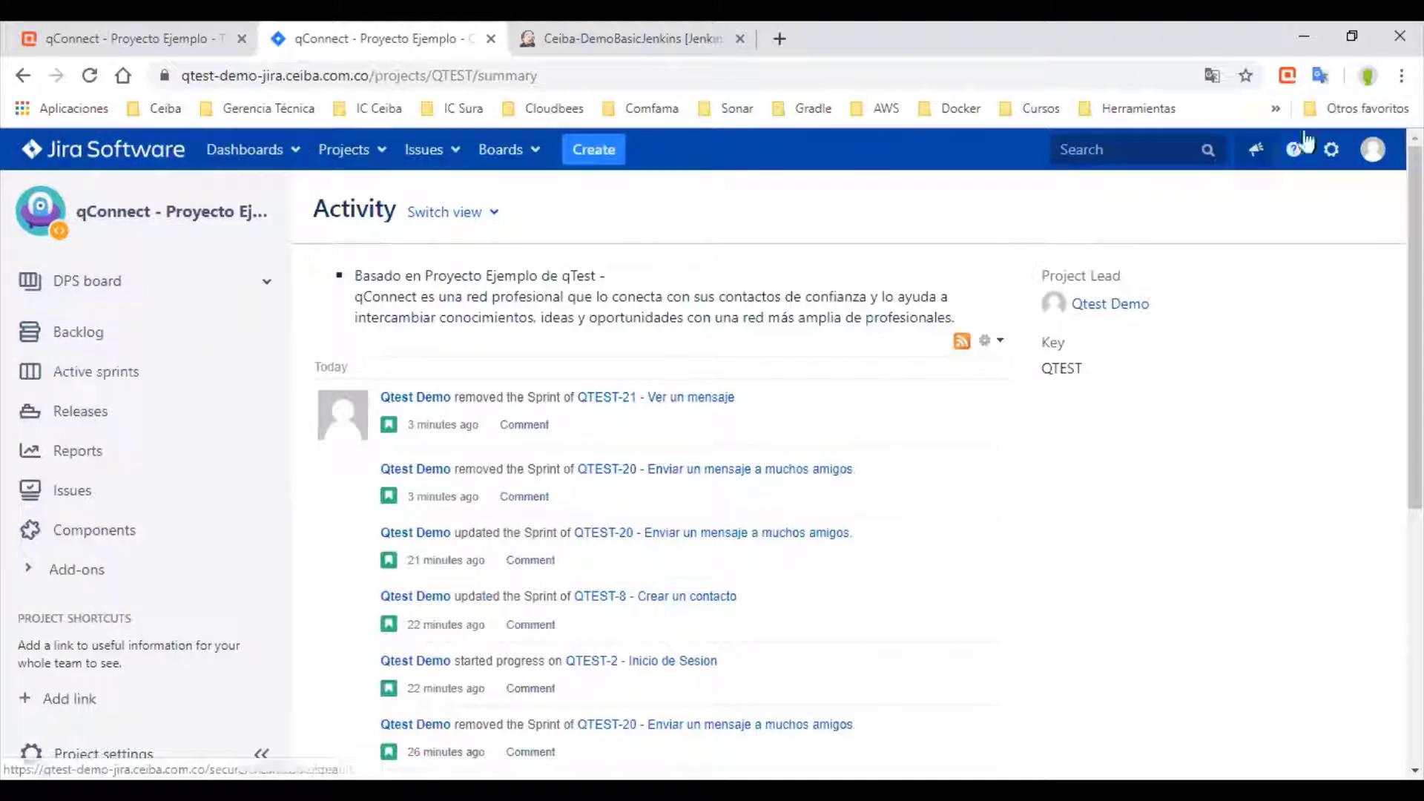
left_click(1332, 149)
left_click(1261, 324)
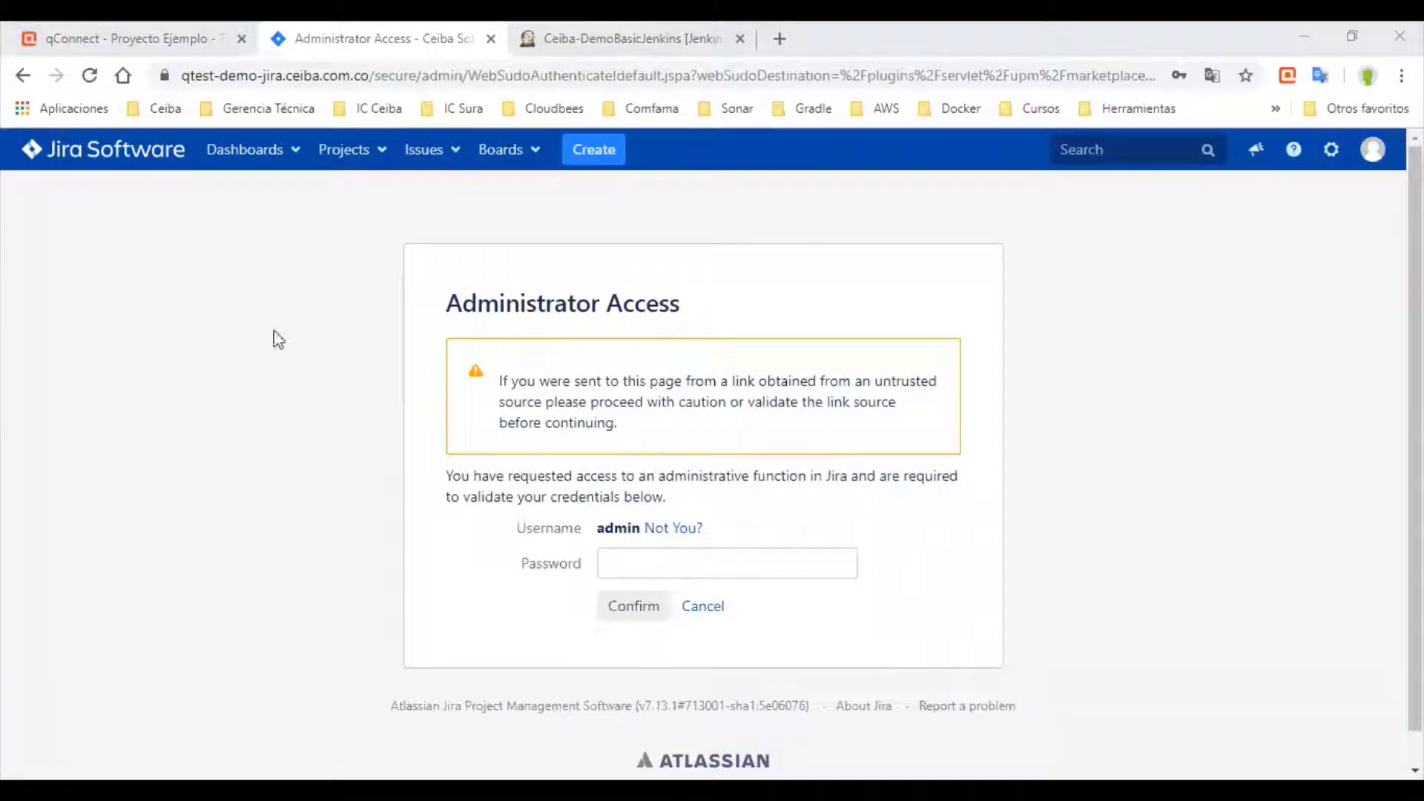
left_click(630, 557)
key("ctrl+v")
left_click(618, 602)
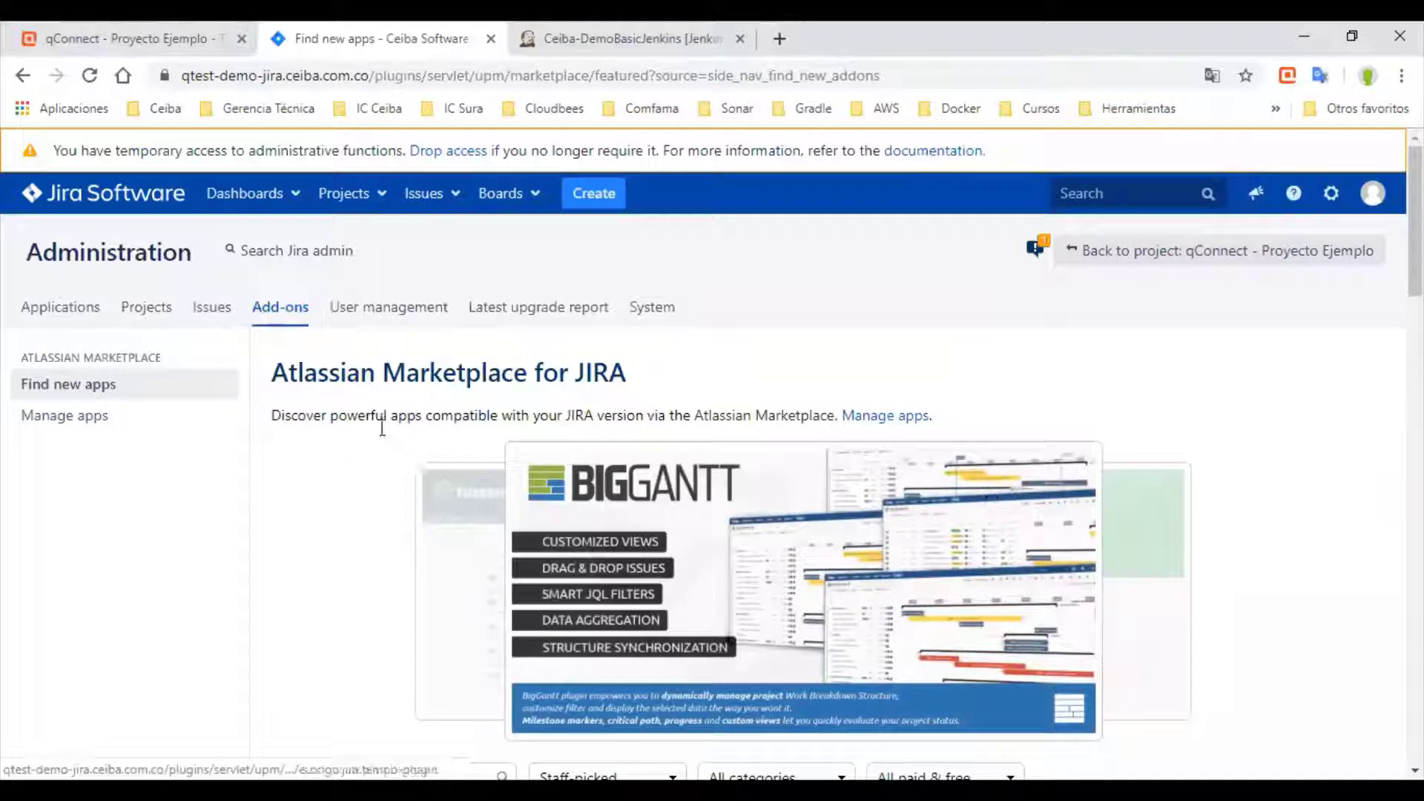
Search the Atlassian Marketplace for "qtest" and review the qTest for Jira Test Management app
scroll(420, 557, "down", 3)
scroll(419, 558, "down", 2)
left_click(430, 470)
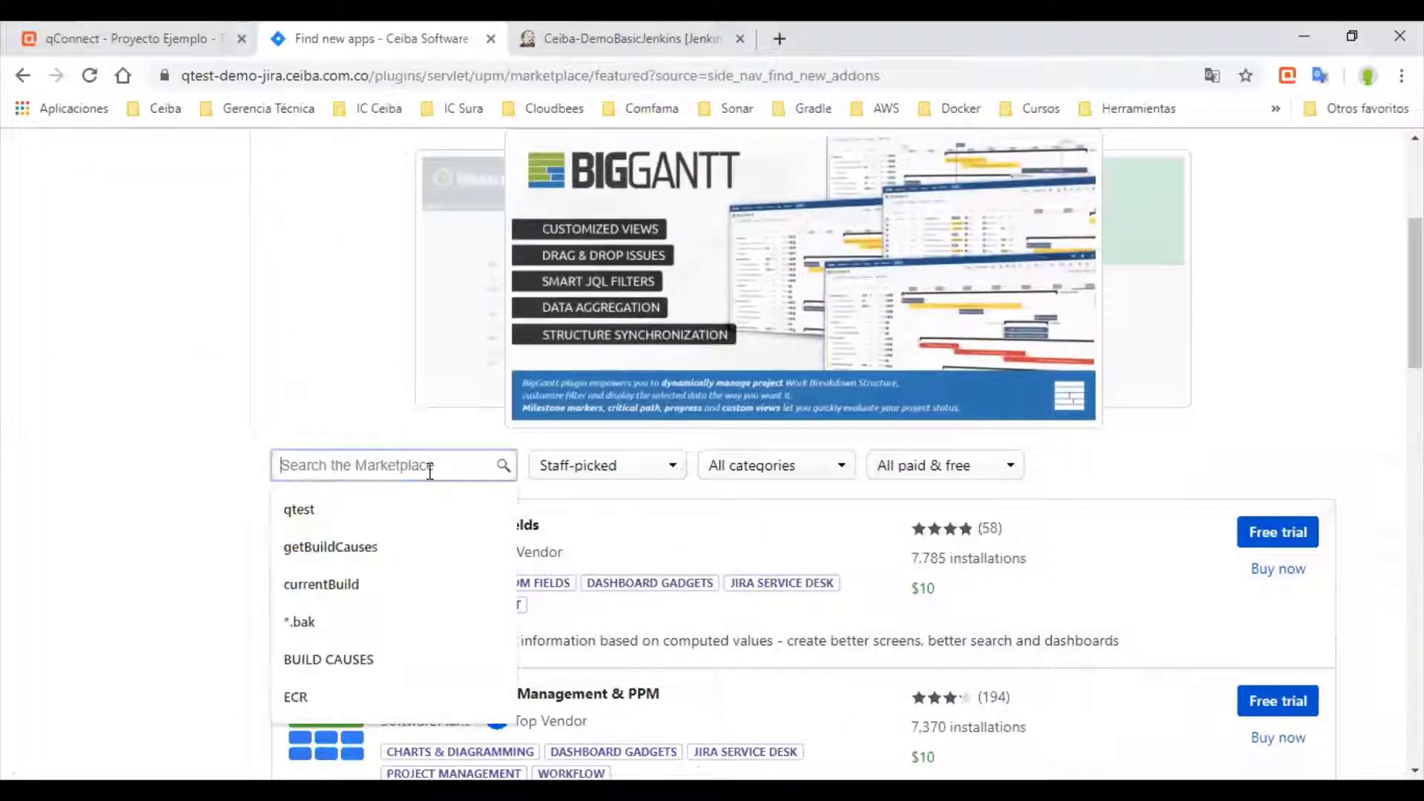
type("qtest")
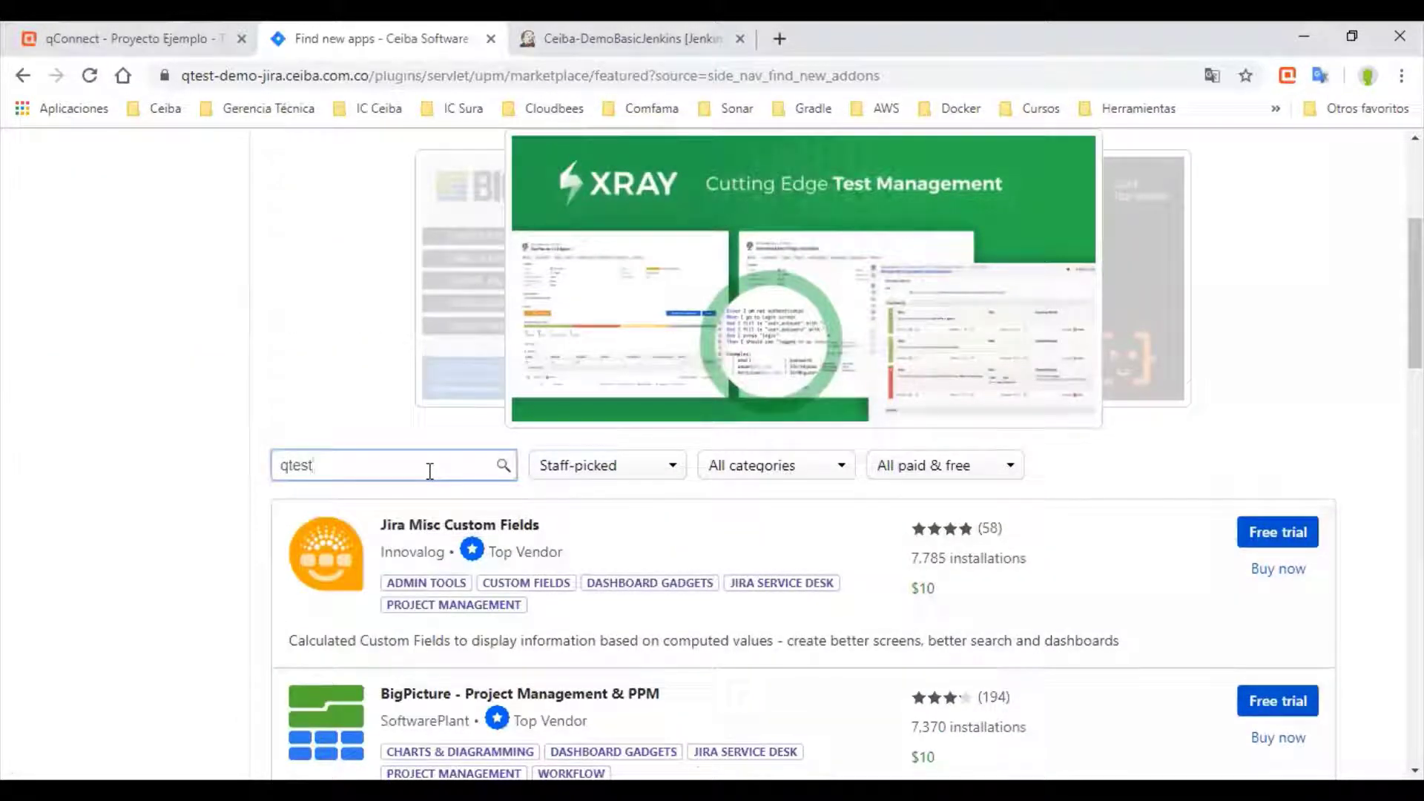
key("Return")
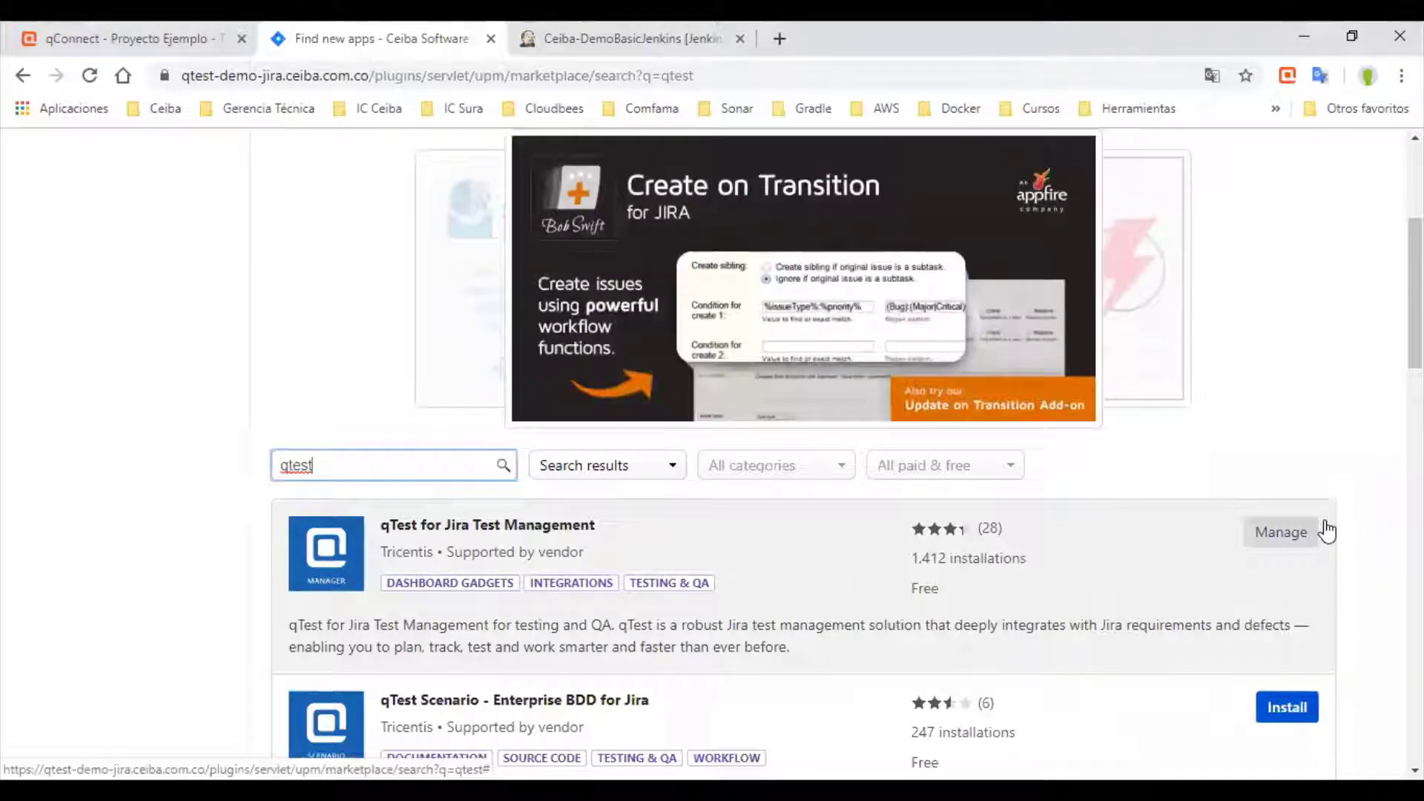
scroll(1326, 531, "up", 4)
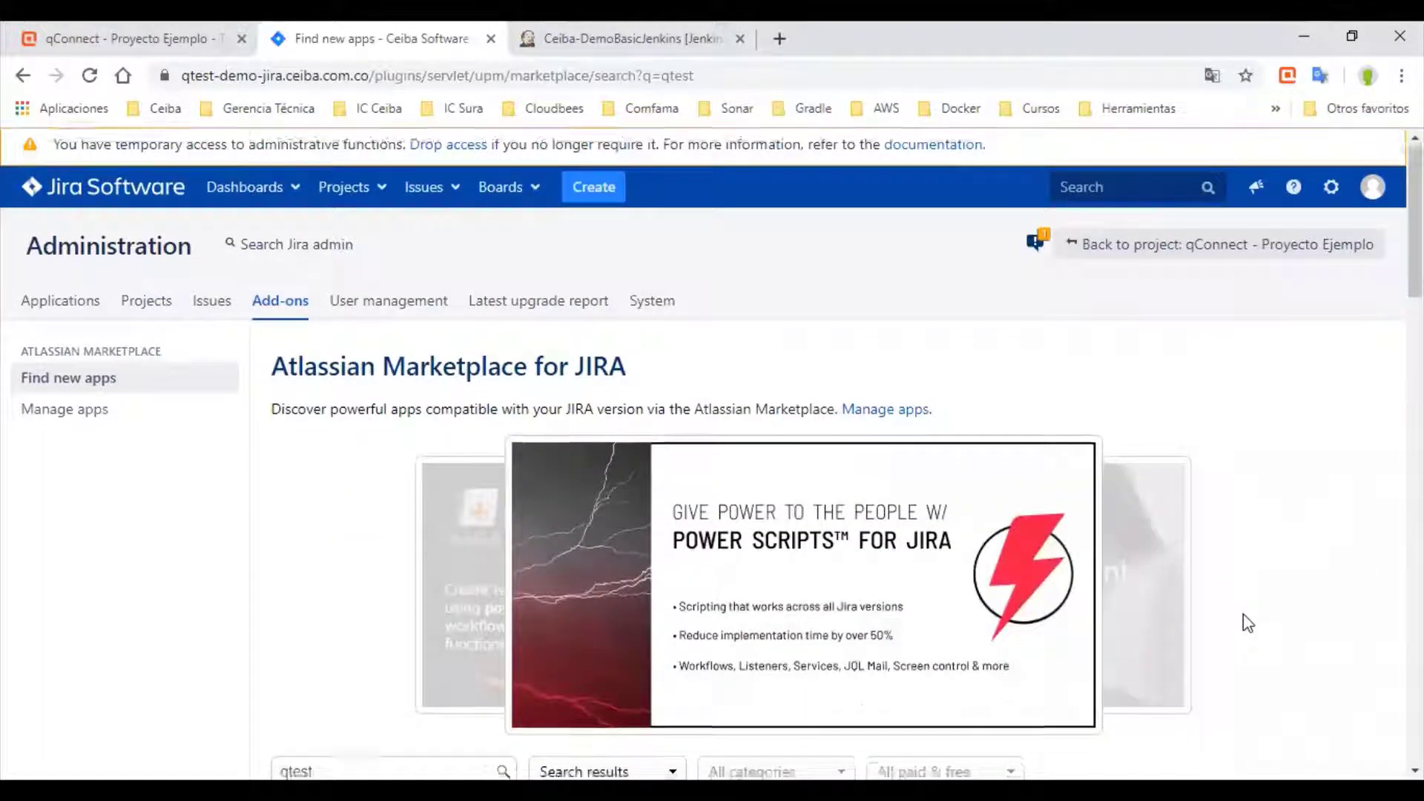
scroll(1250, 621, "down", 5)
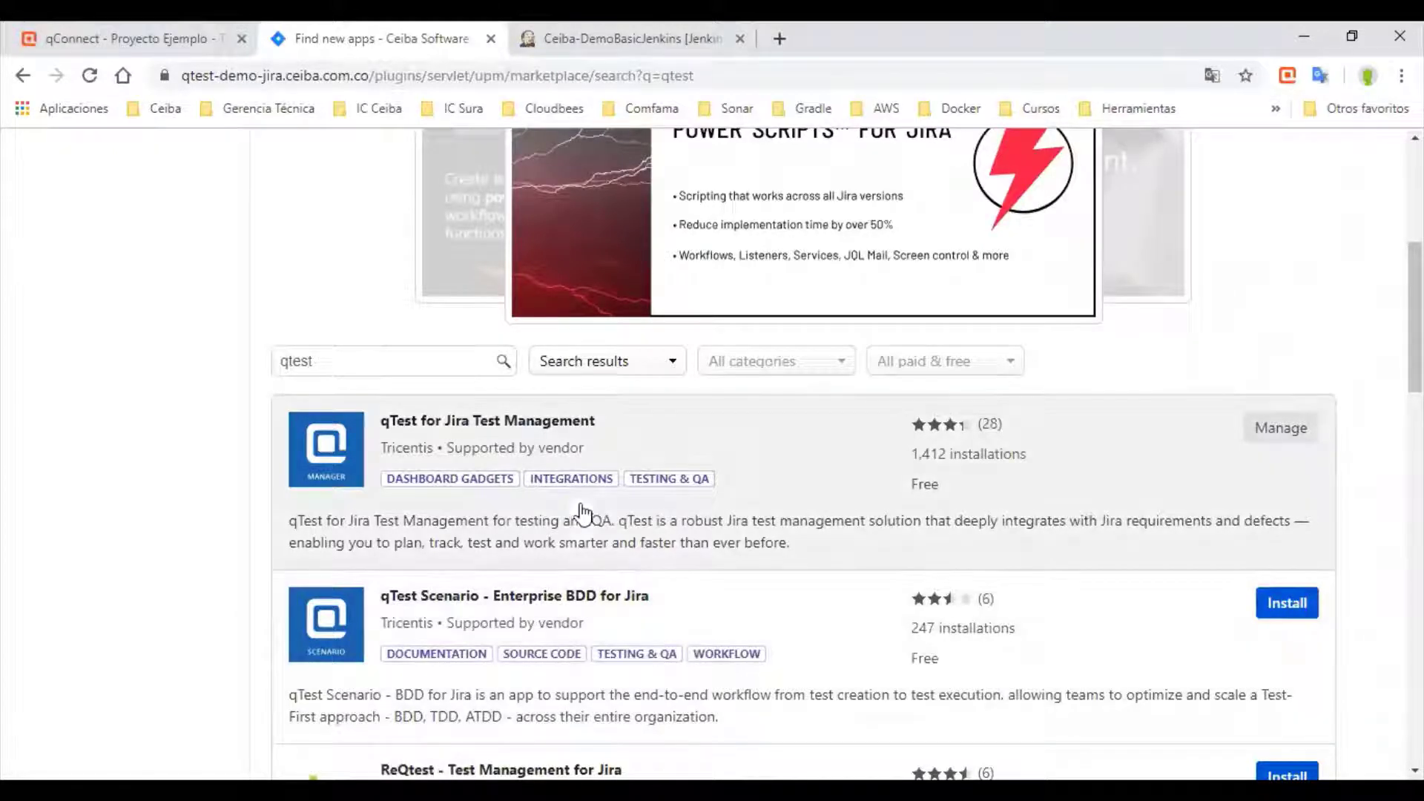
scroll(646, 573, "up", 5)
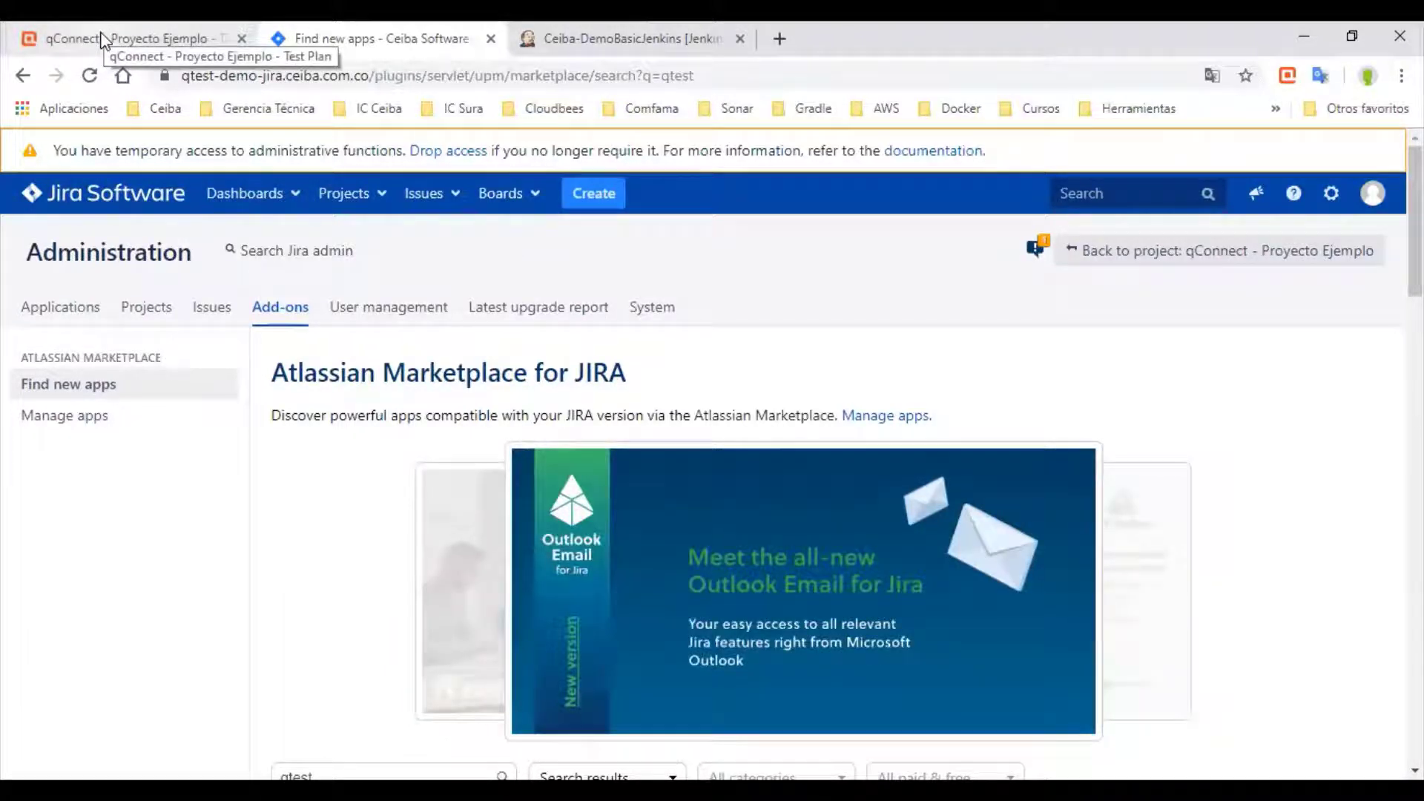
Switch to qTest Manager and set the JIRA activation status to ON in the project's integration settings
left_click(102, 28)
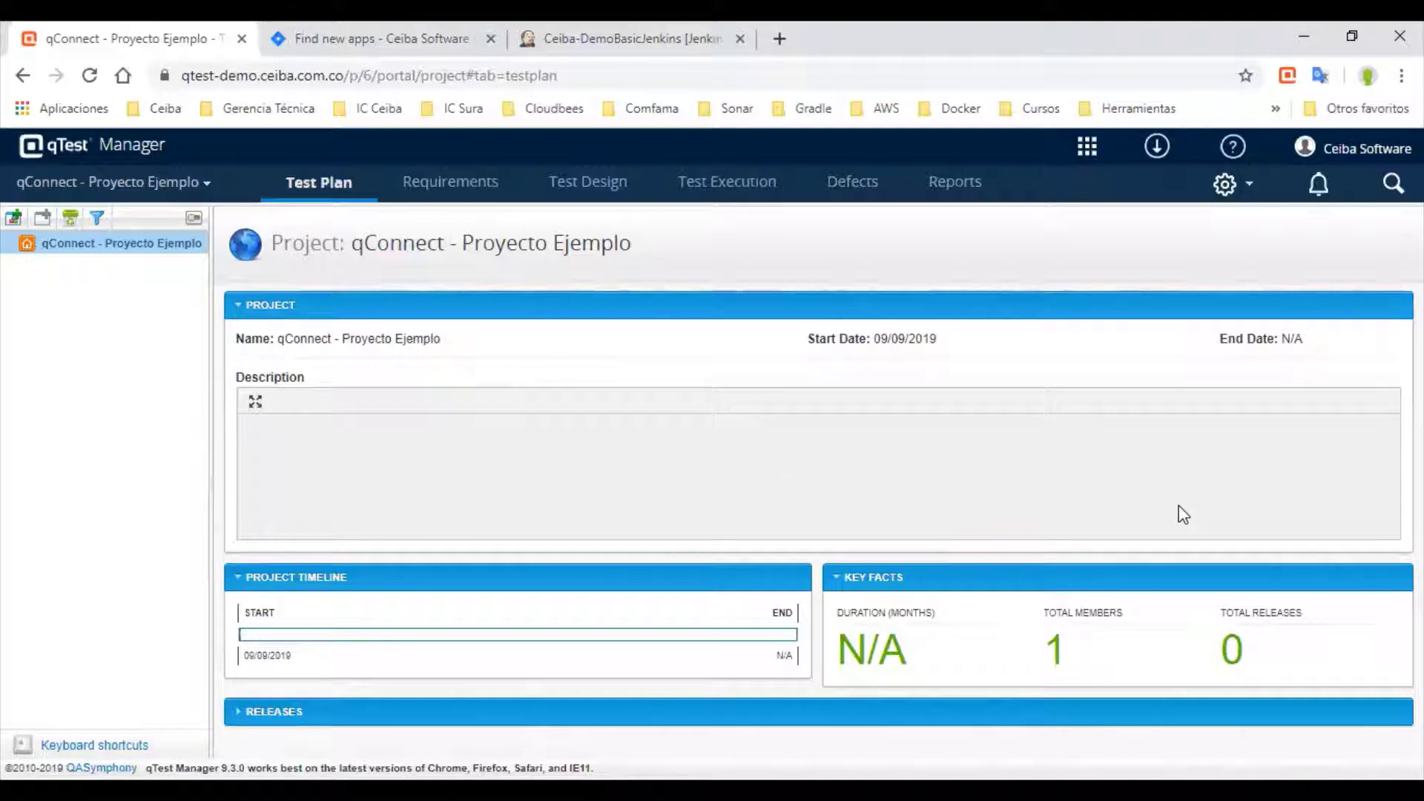
left_click(1227, 187)
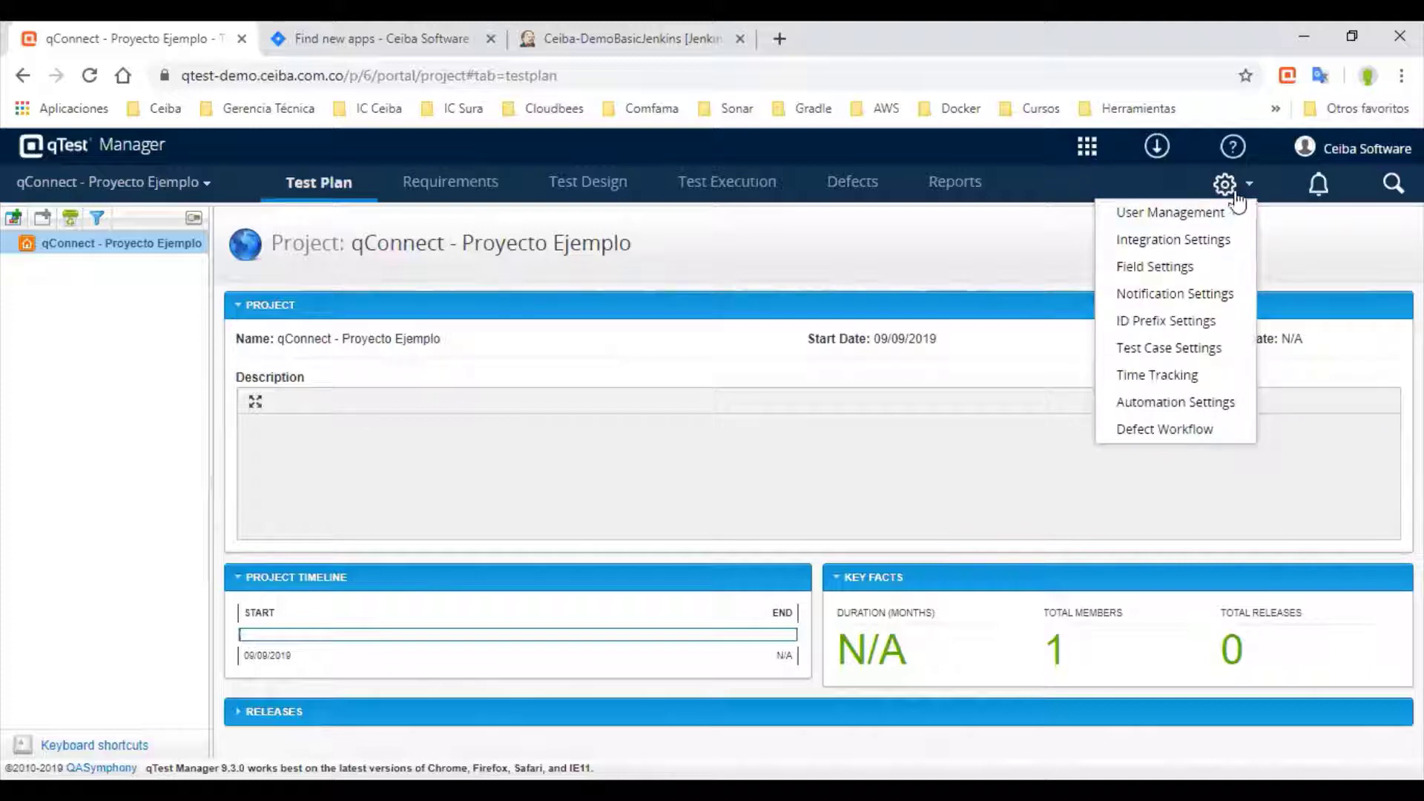
left_click(1220, 242)
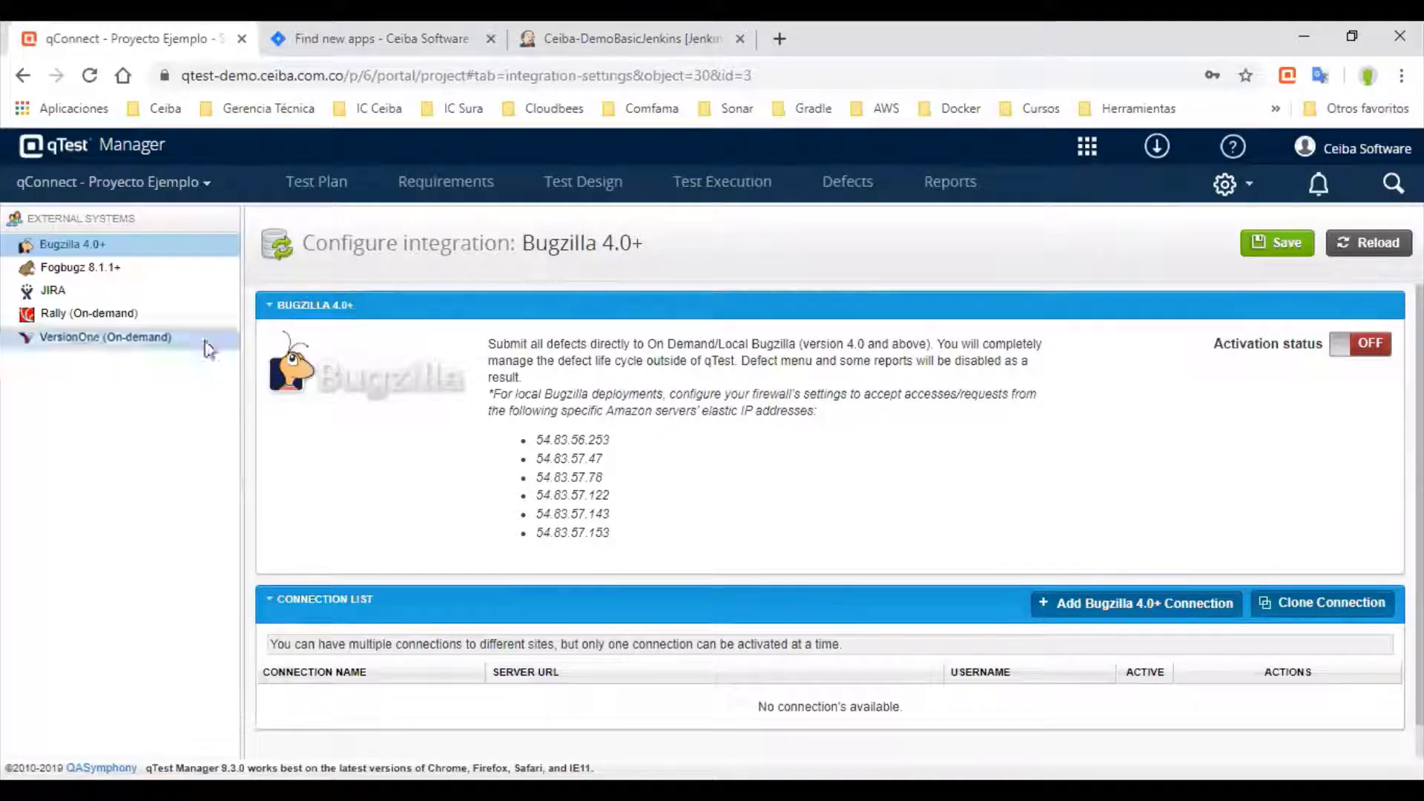
left_click(57, 294)
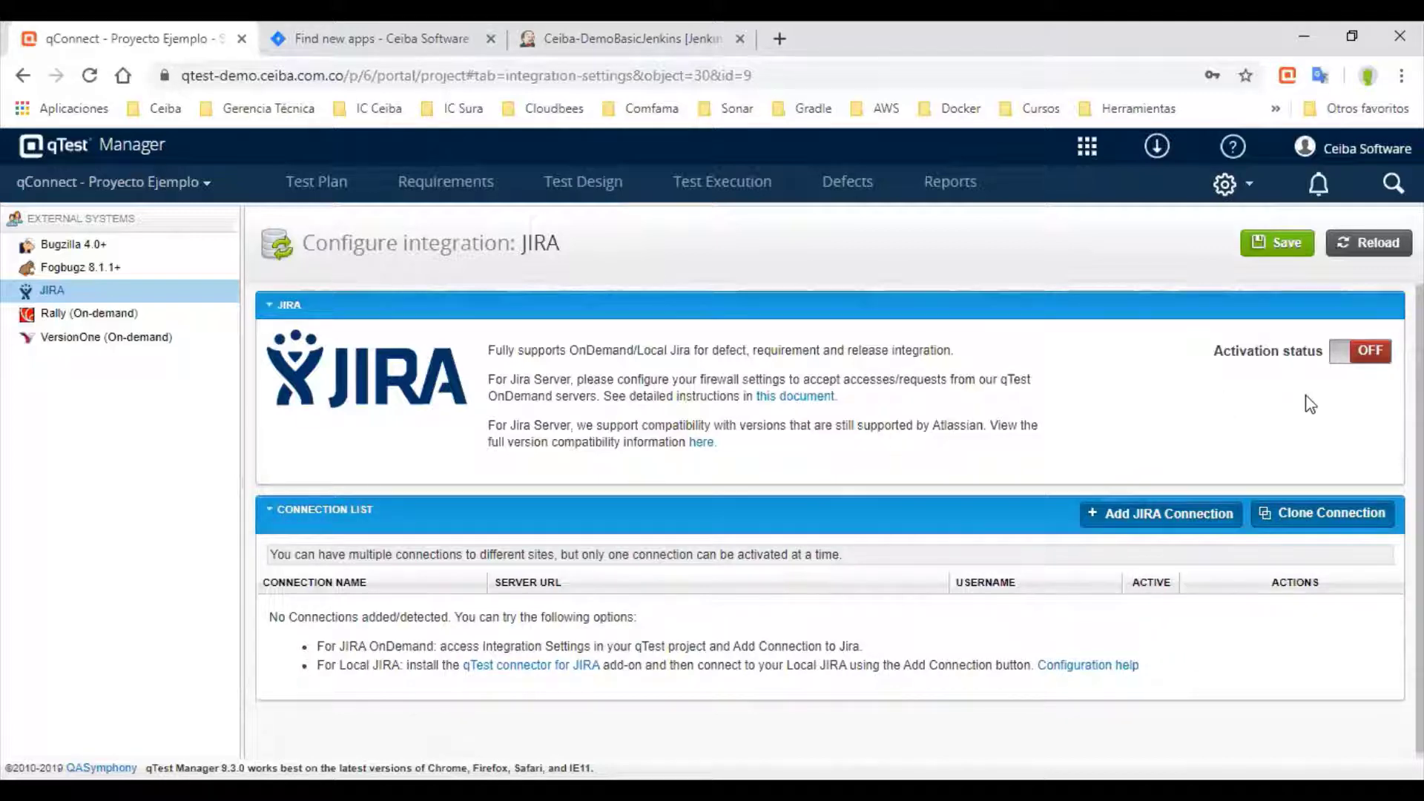
left_click(1359, 355)
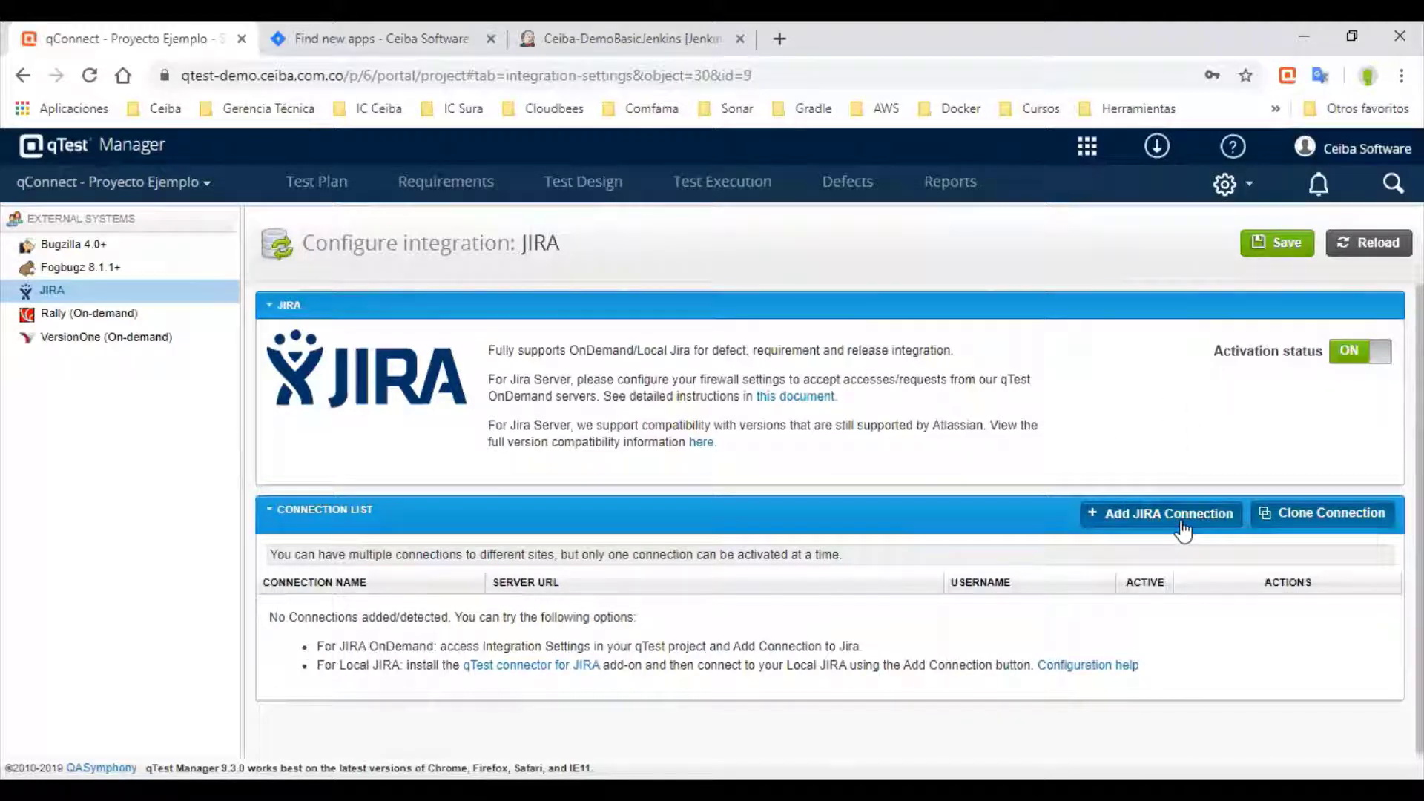
Start a new JIRA connection with the connection name "Jira-DemoEjemplo"
left_click(1122, 524)
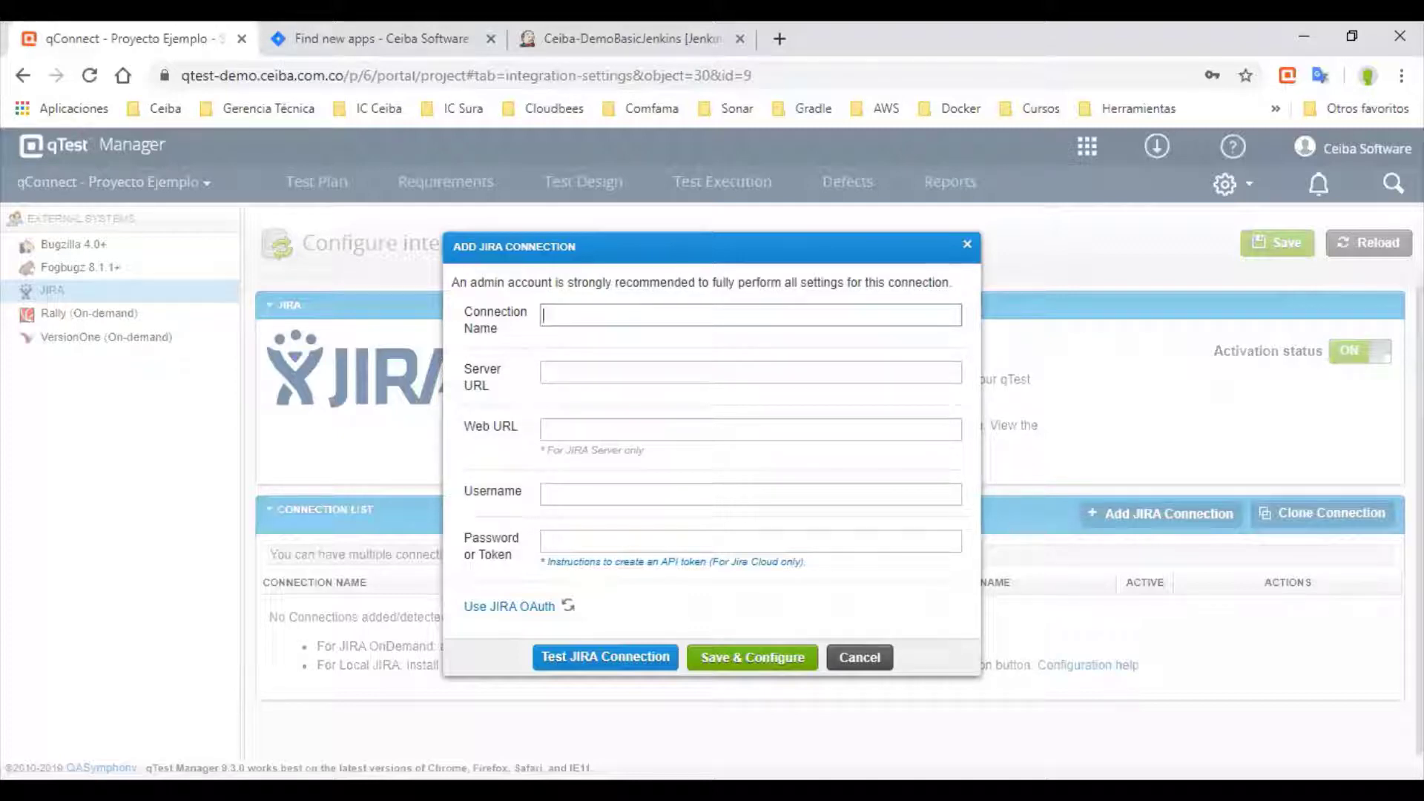
type("Jira")
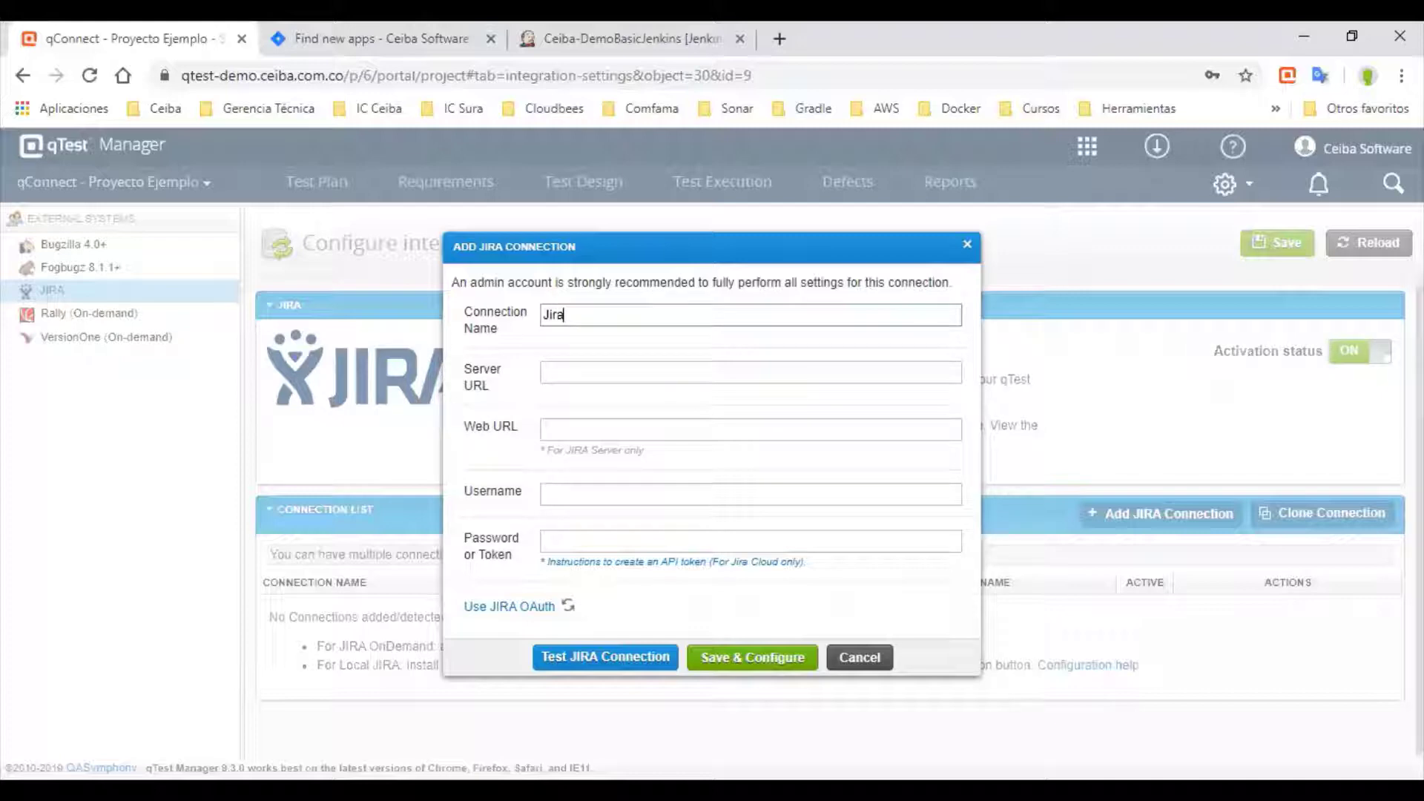
type("-DemoEjemplo")
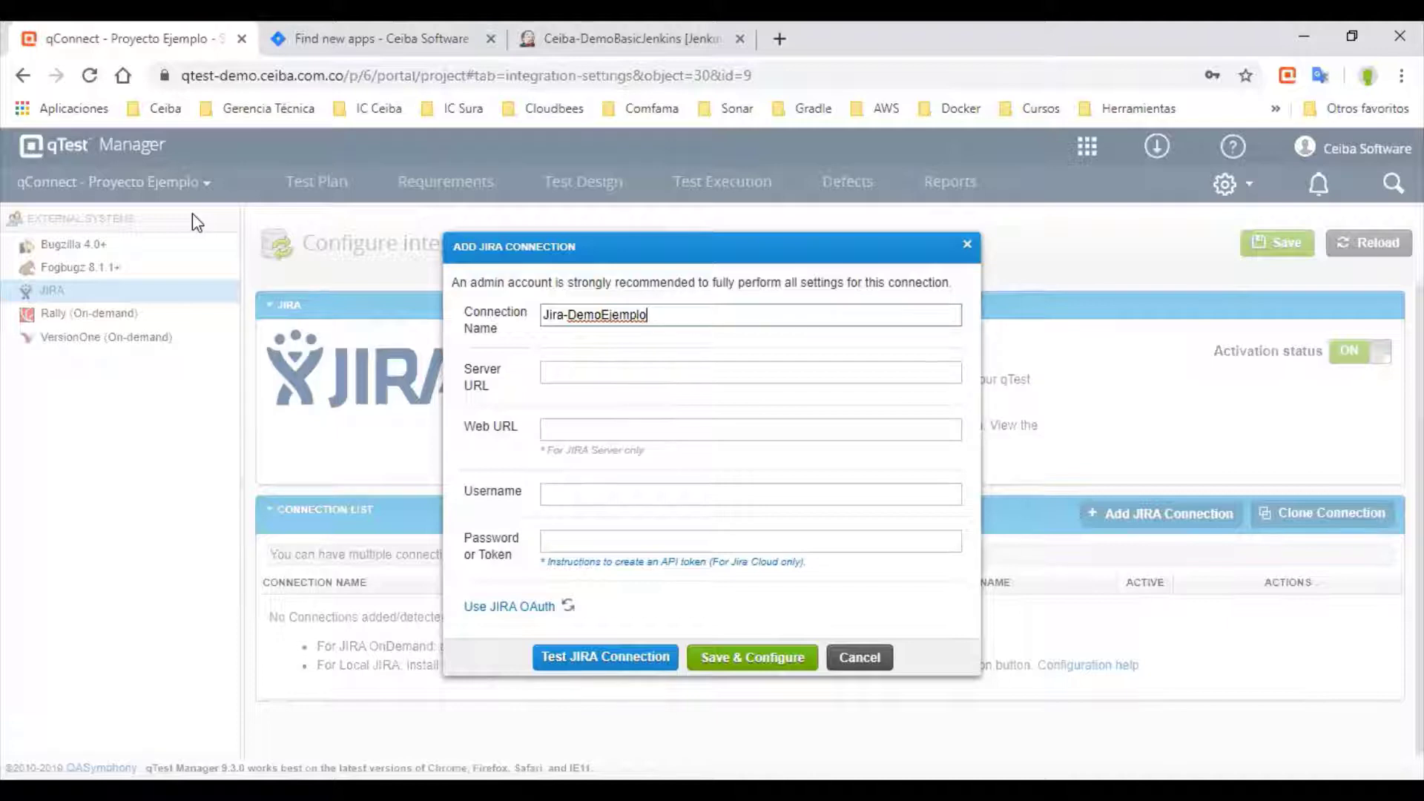
left_click(721, 373)
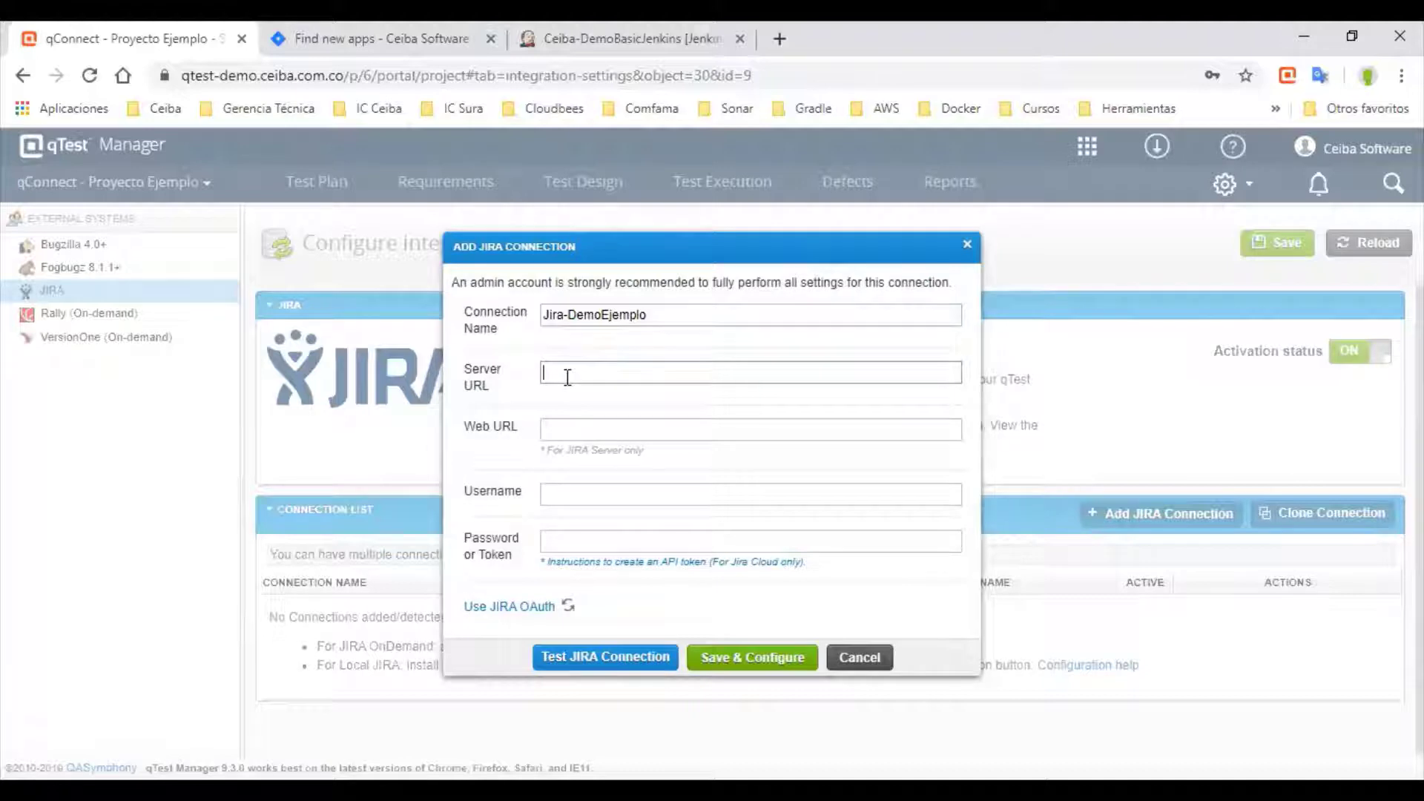
Switch to Jira and copy the Base URL from the system's general configuration settings
left_click(393, 37)
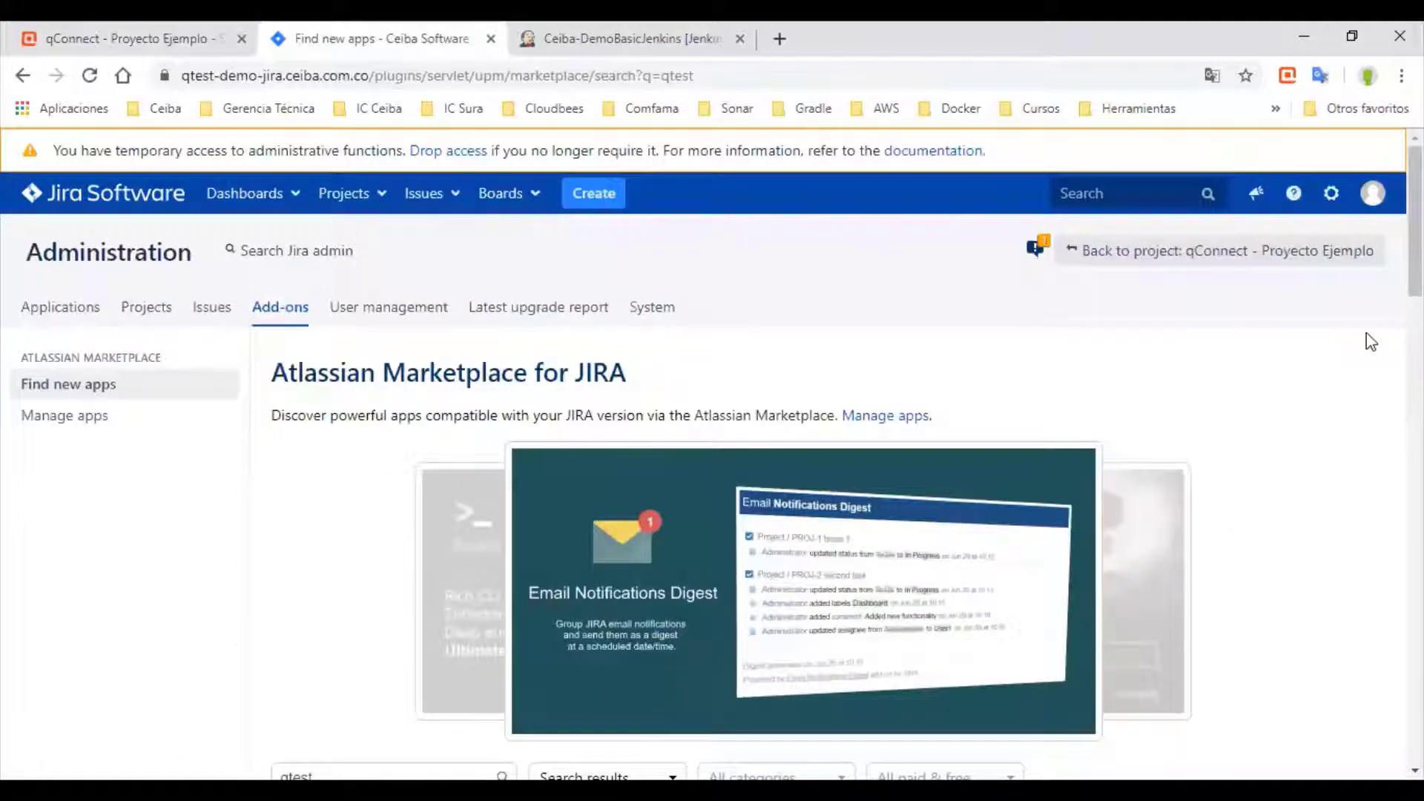
left_click(141, 200)
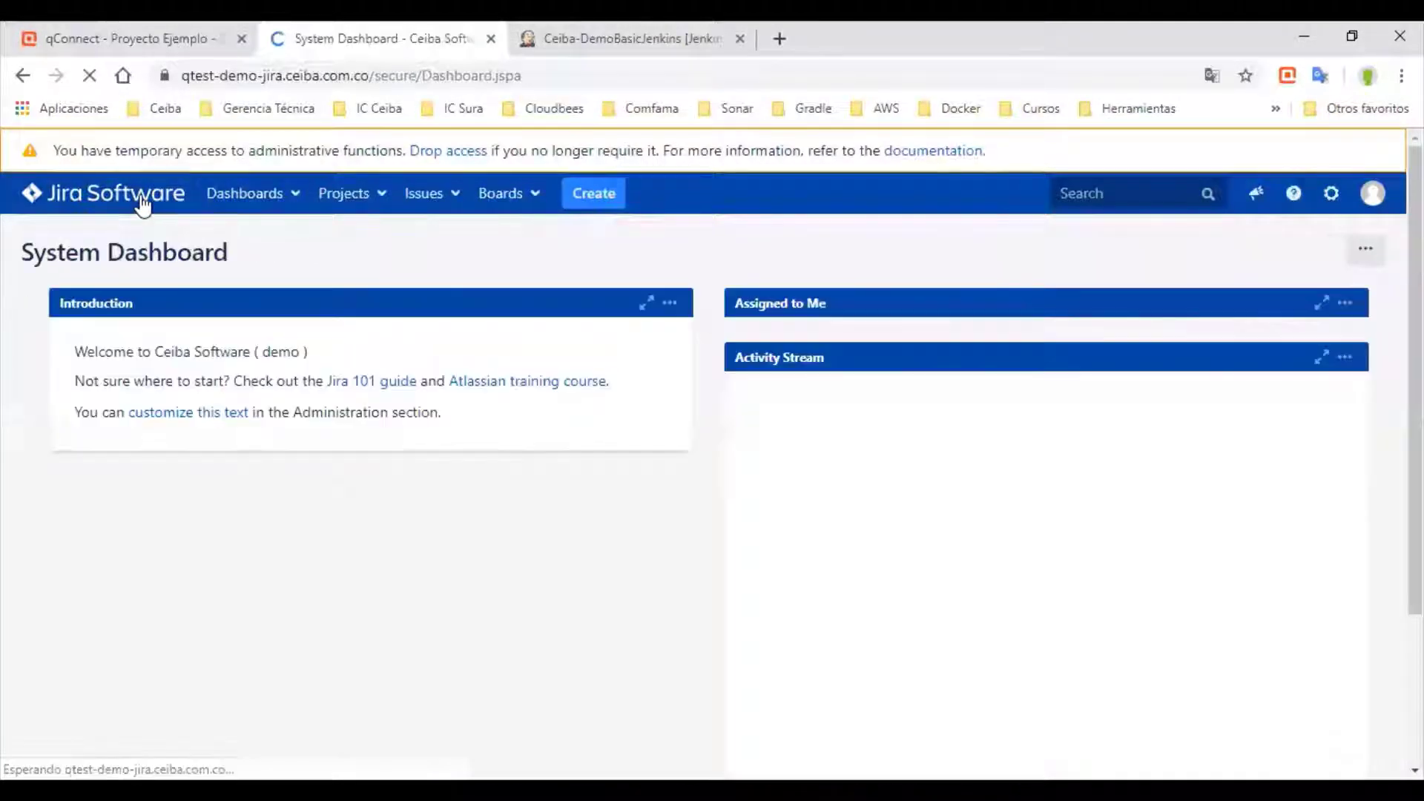
left_click(1373, 193)
left_click(1333, 195)
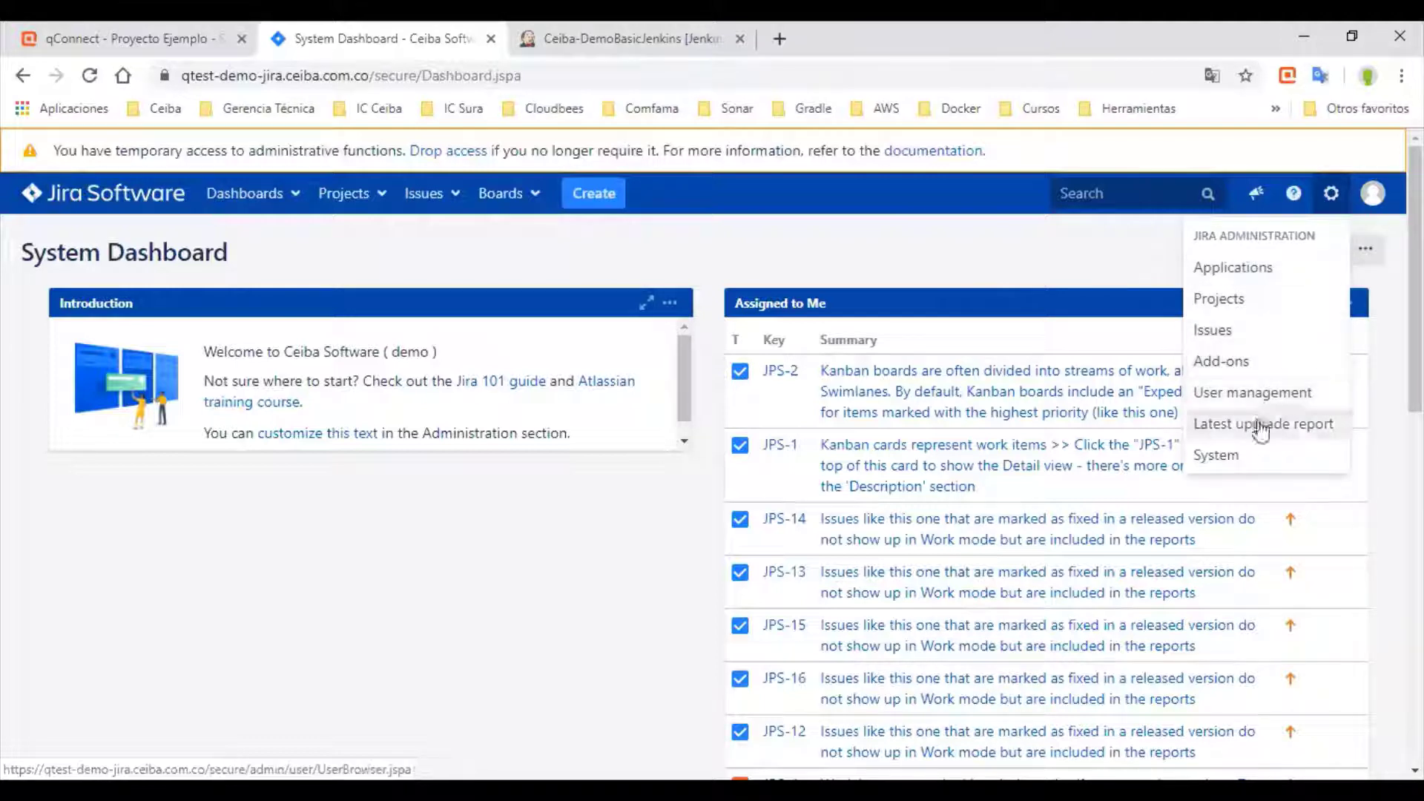
left_click(1220, 455)
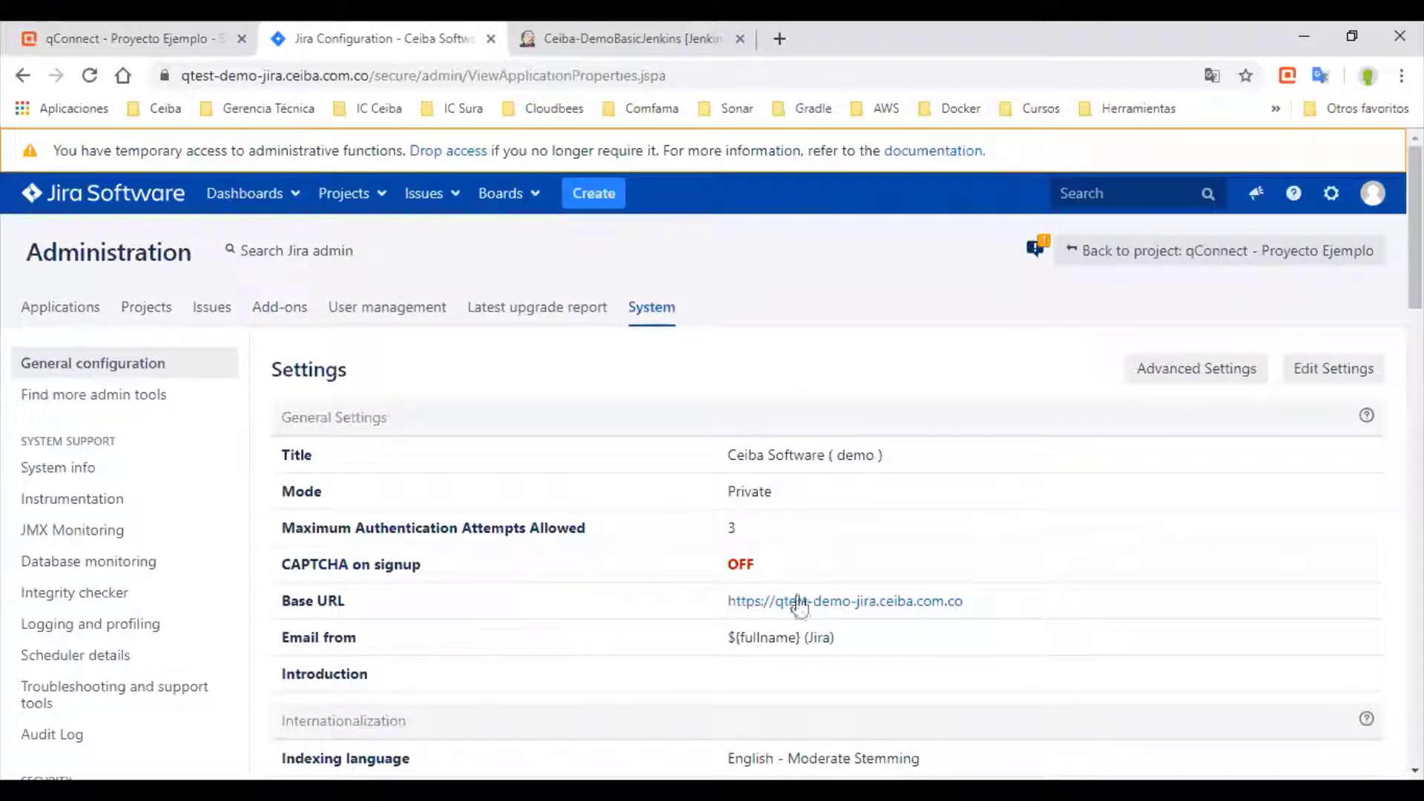
left_click_drag(986, 604, 727, 609)
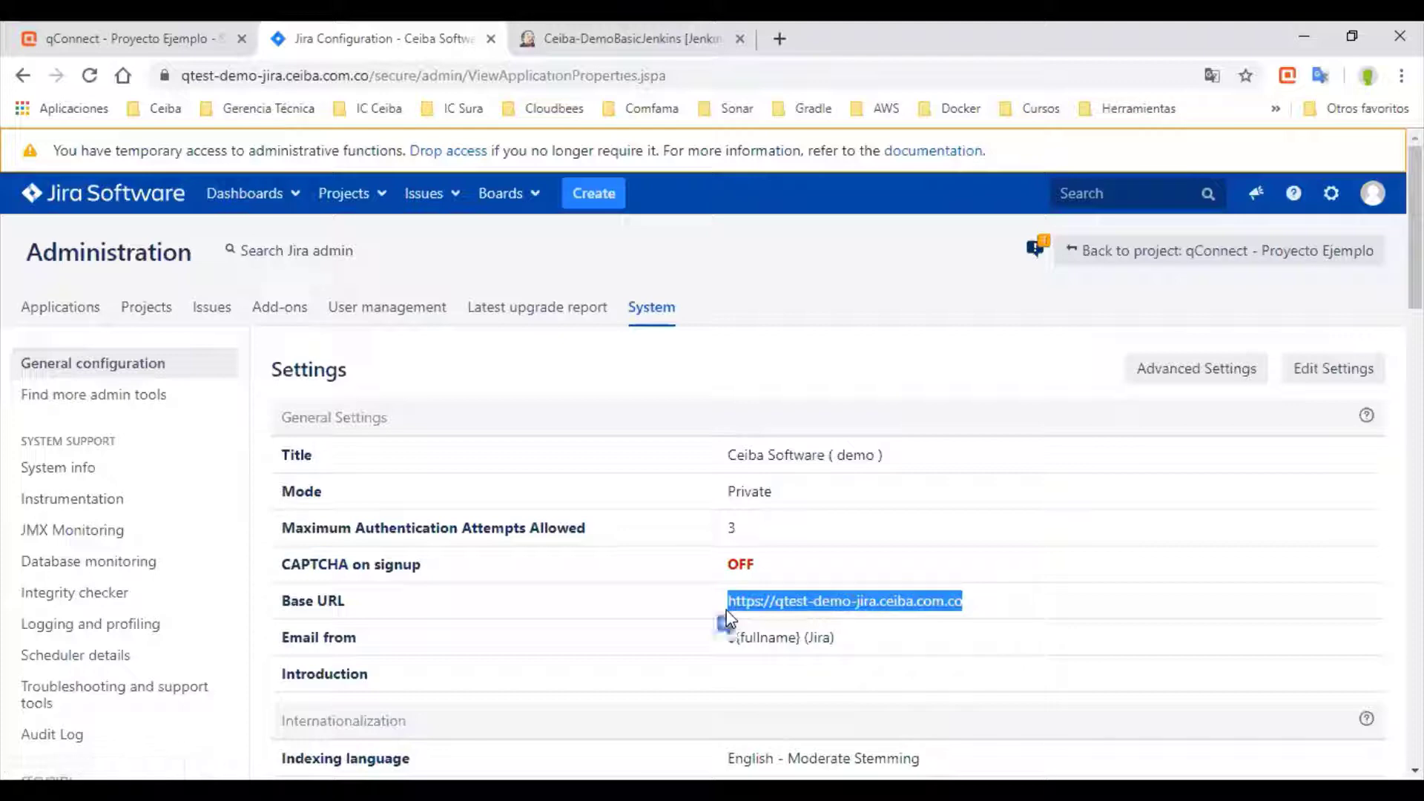
left_click(371, 605)
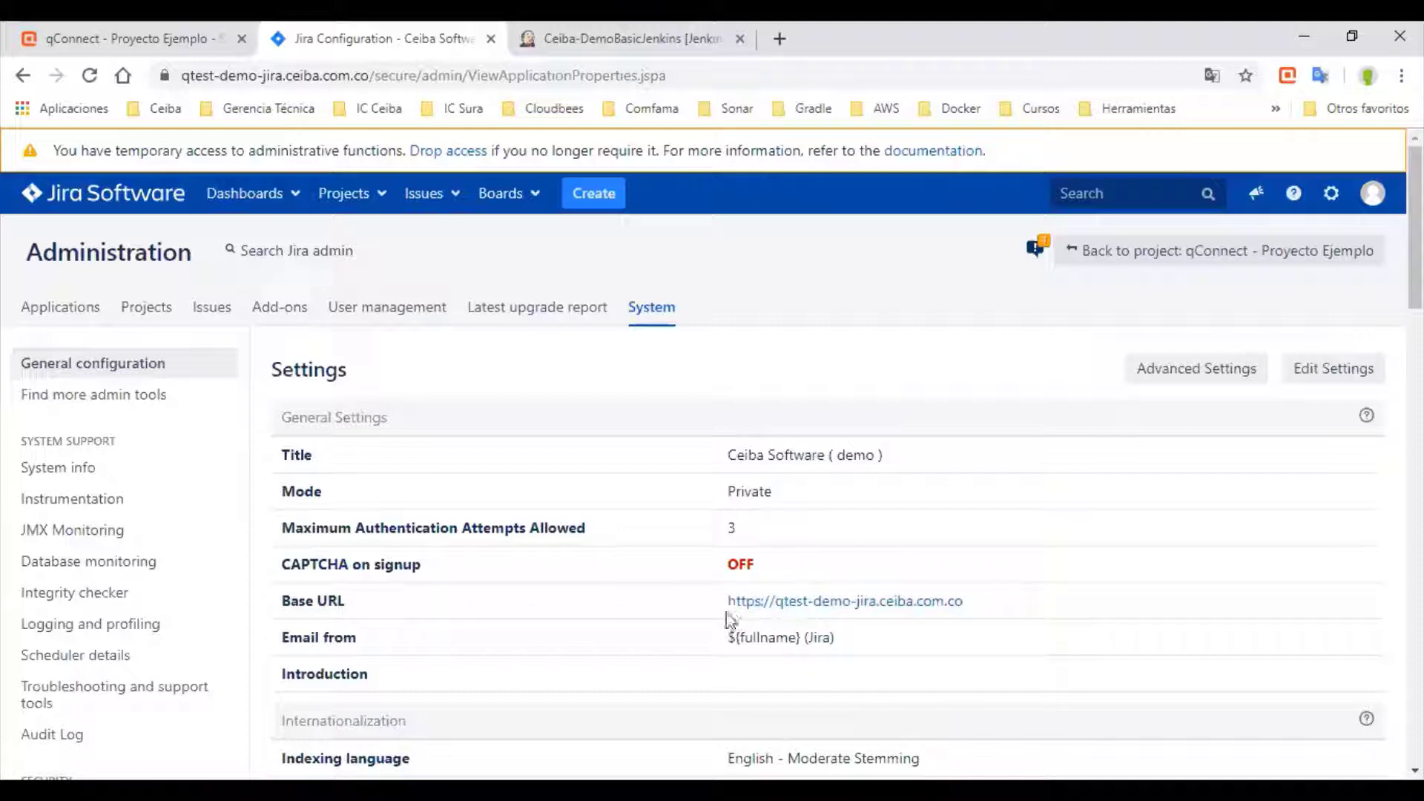
left_click_drag(728, 600, 968, 599)
key("ctrl+c")
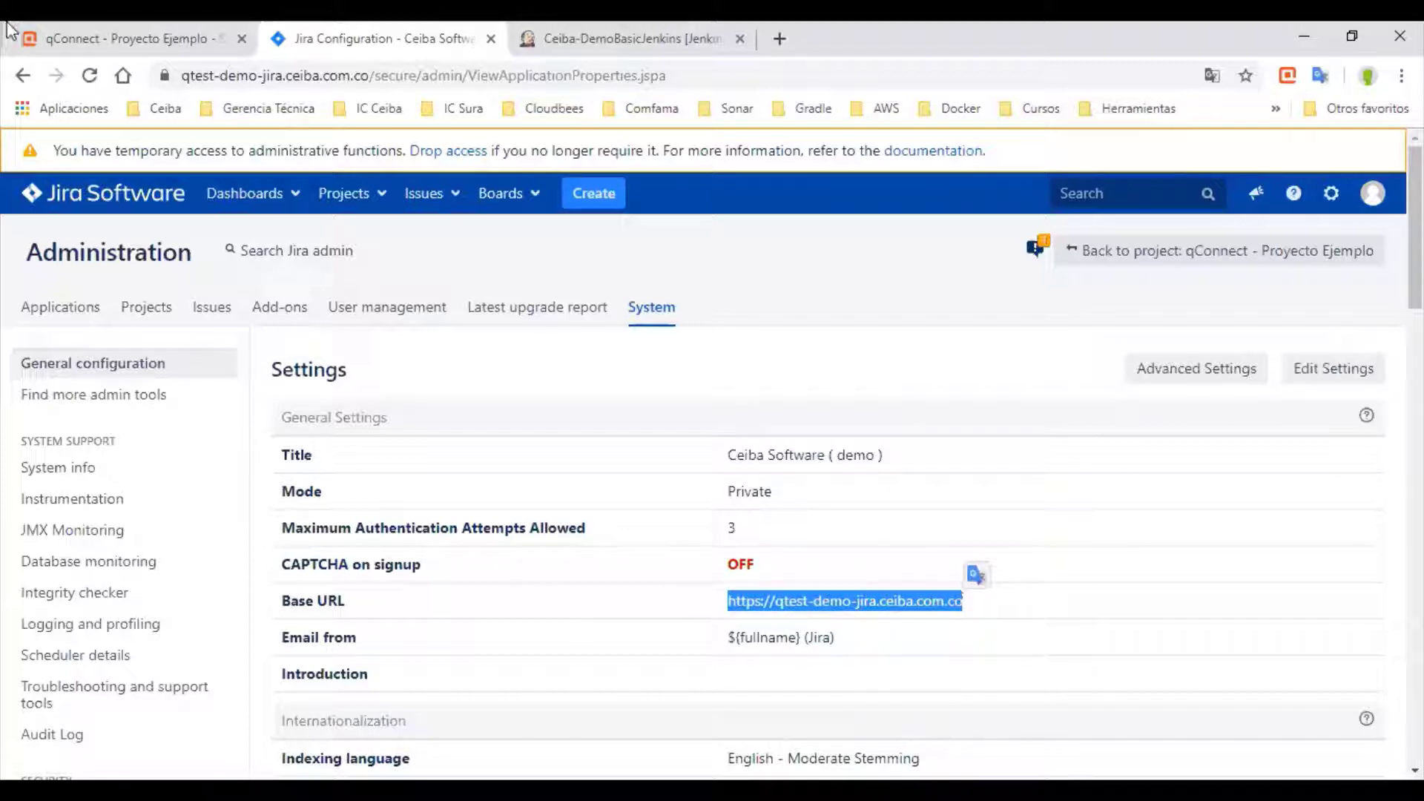
left_click(112, 38)
key("ctrl+v")
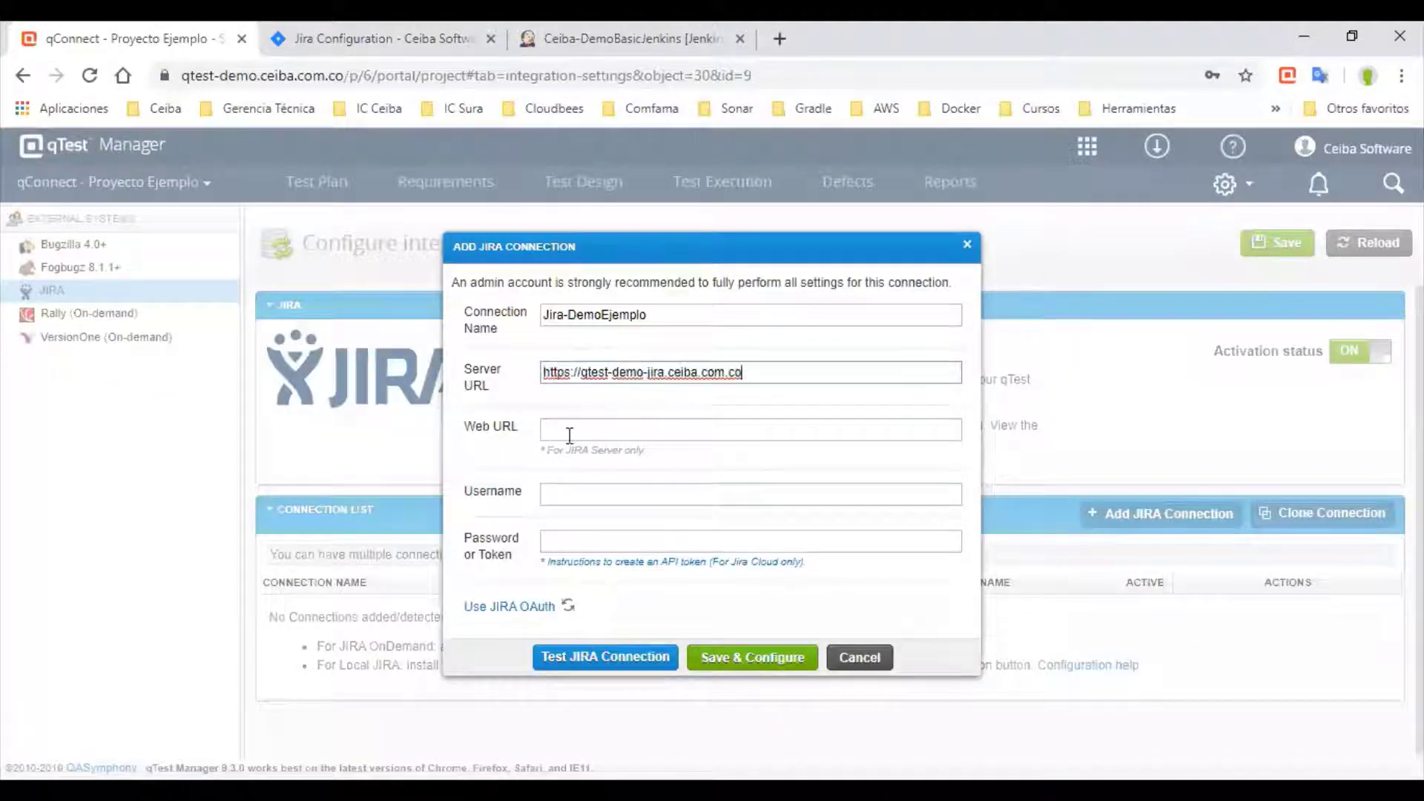
left_click(557, 431)
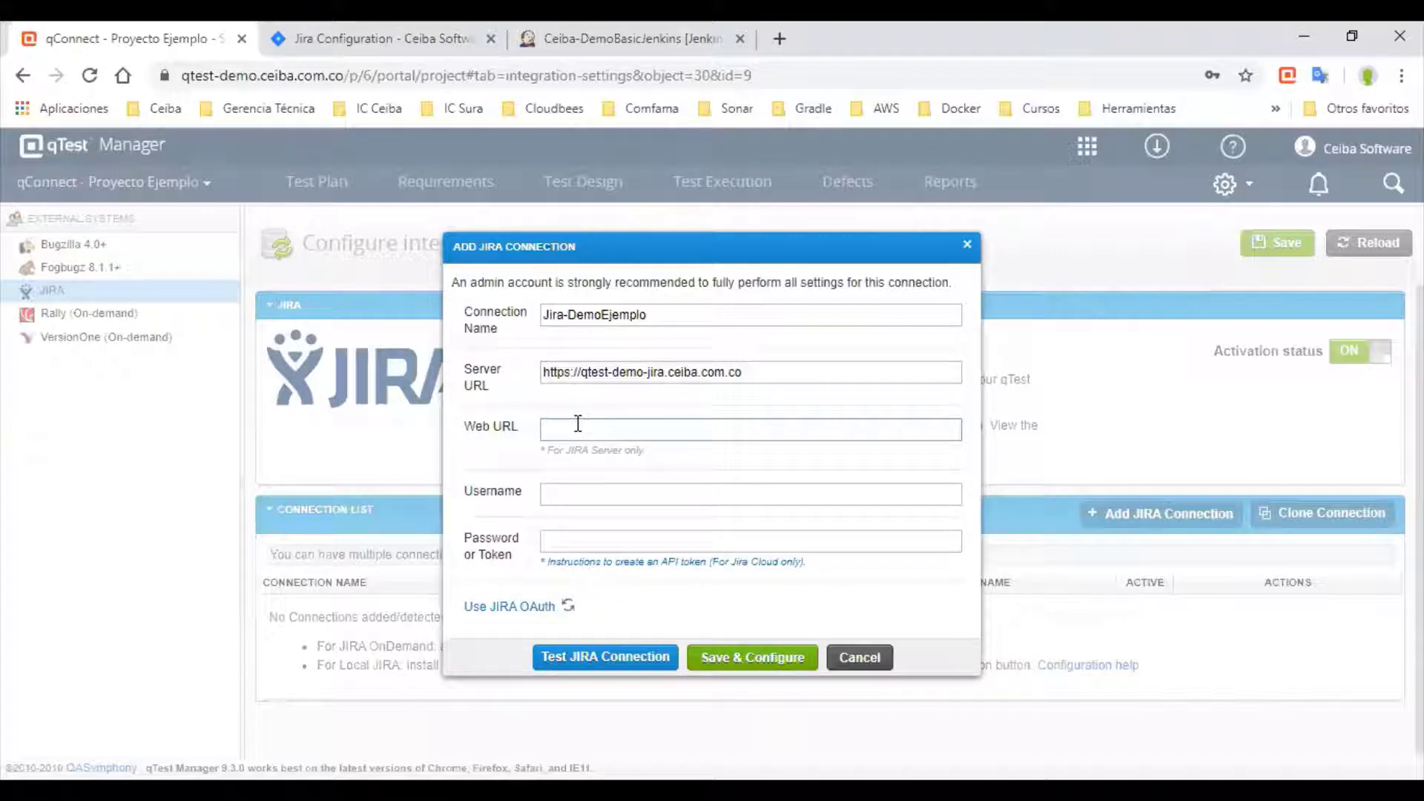
key("ctrl+v")
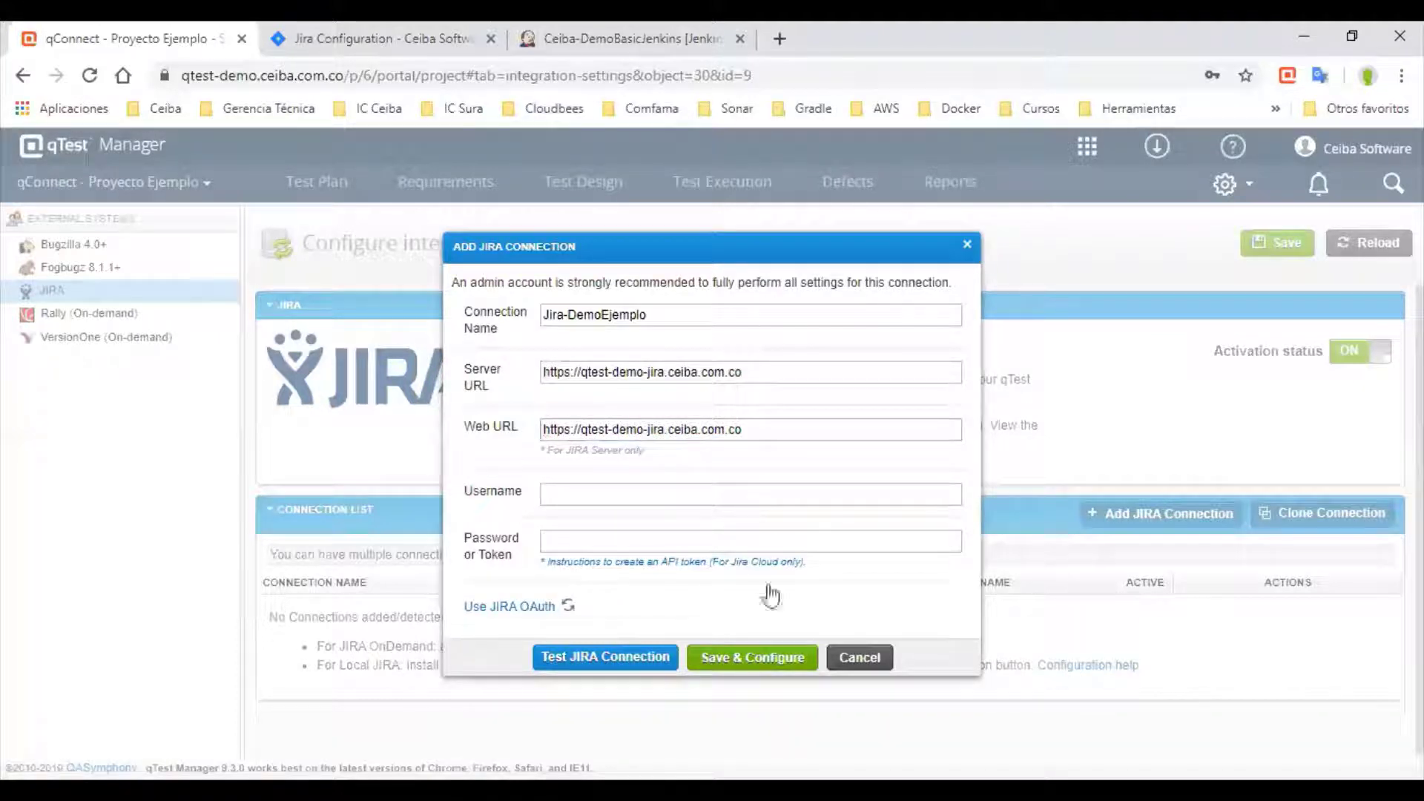
Enter the username "admin" and the account password for the JIRA connection
left_click(592, 496)
left_click(593, 495)
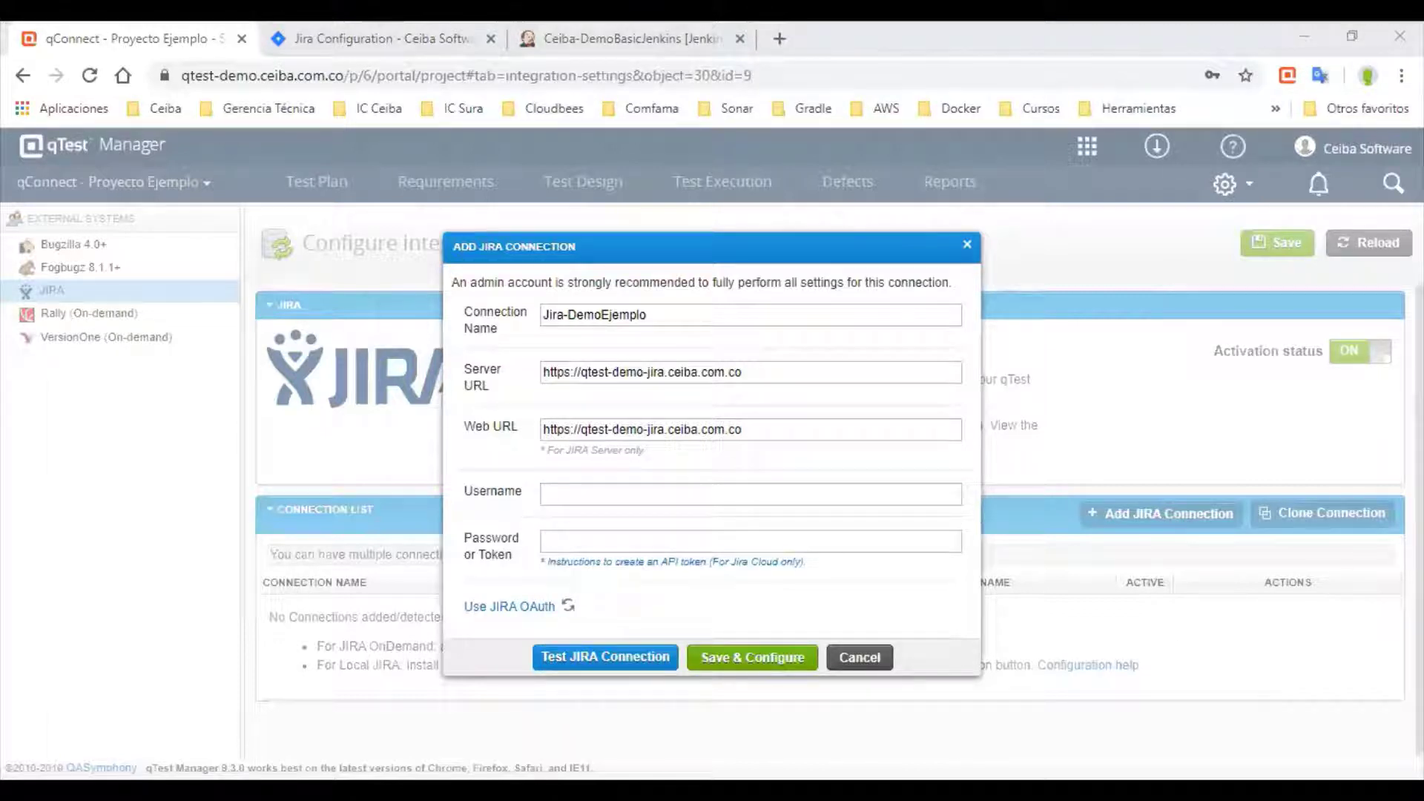
left_click(590, 493)
type("admin")
left_click(579, 531)
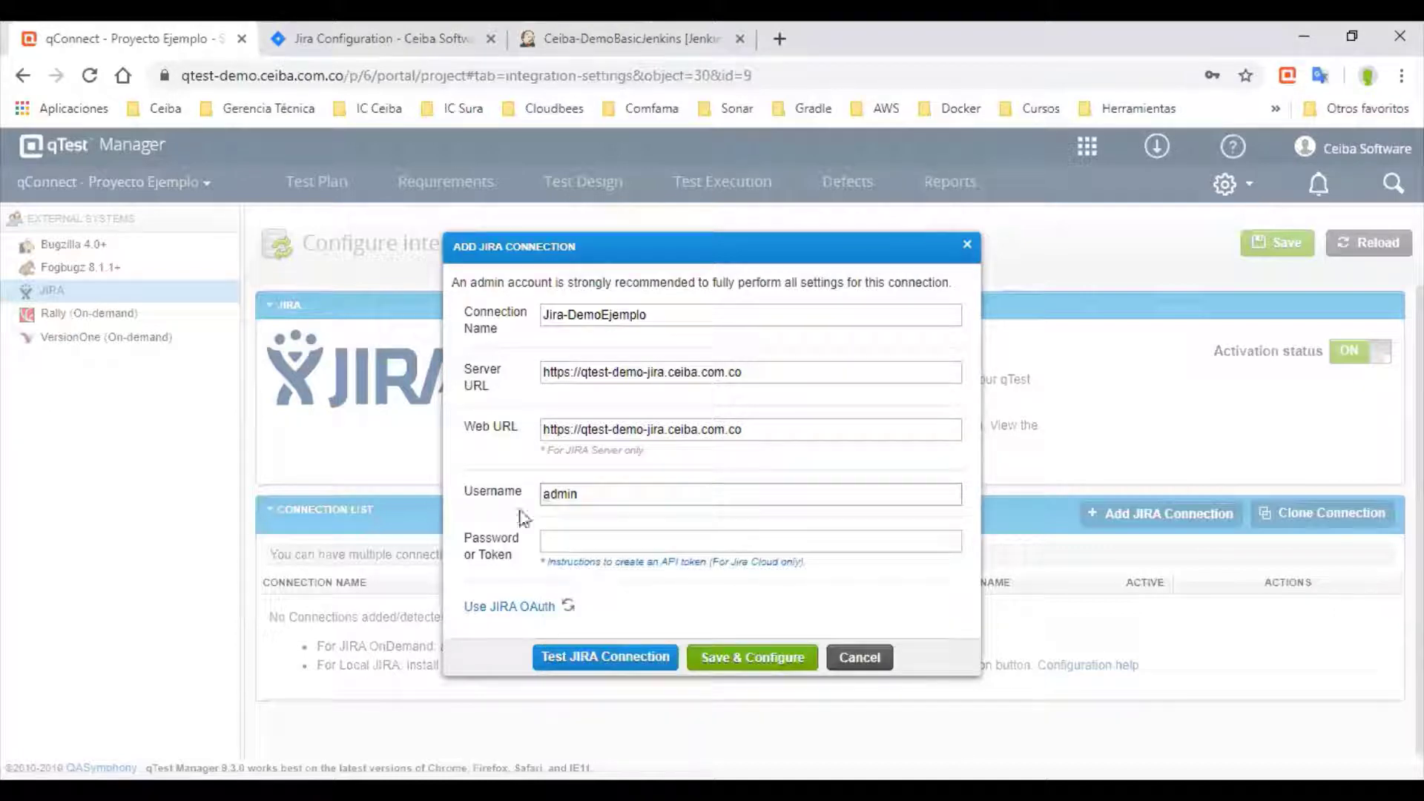
left_click(563, 539)
left_click(564, 539)
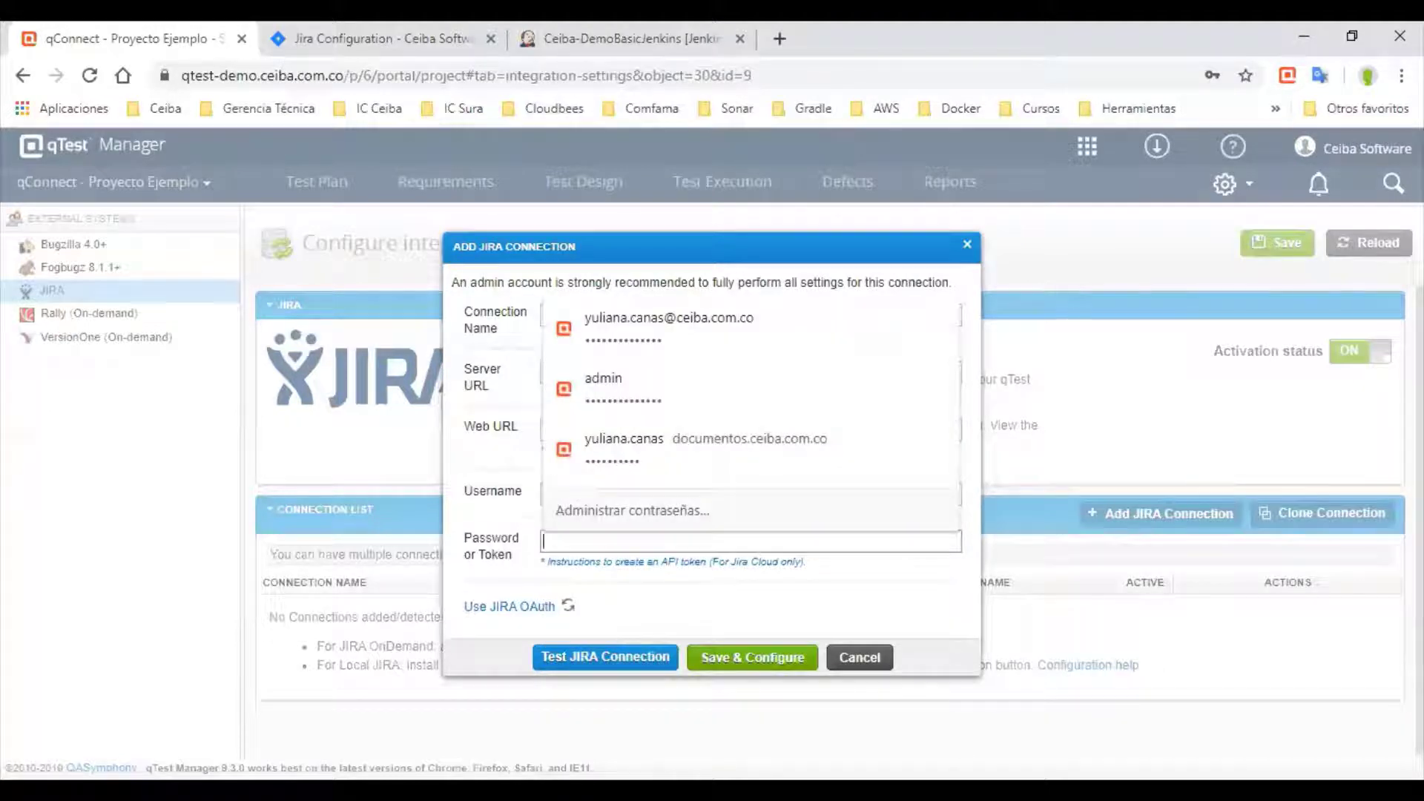
key("alt+Tab")
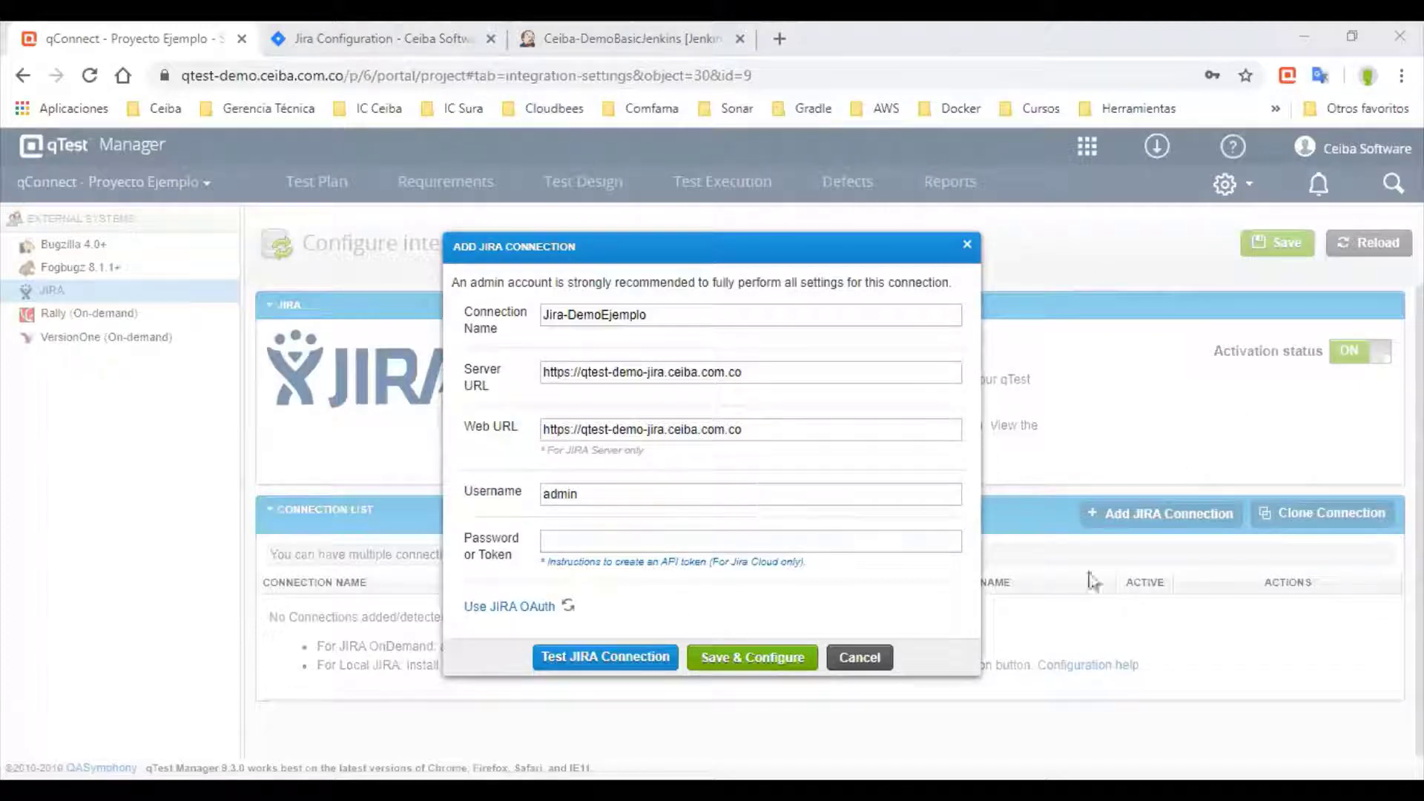
left_click(878, 544)
key("ctrl+v")
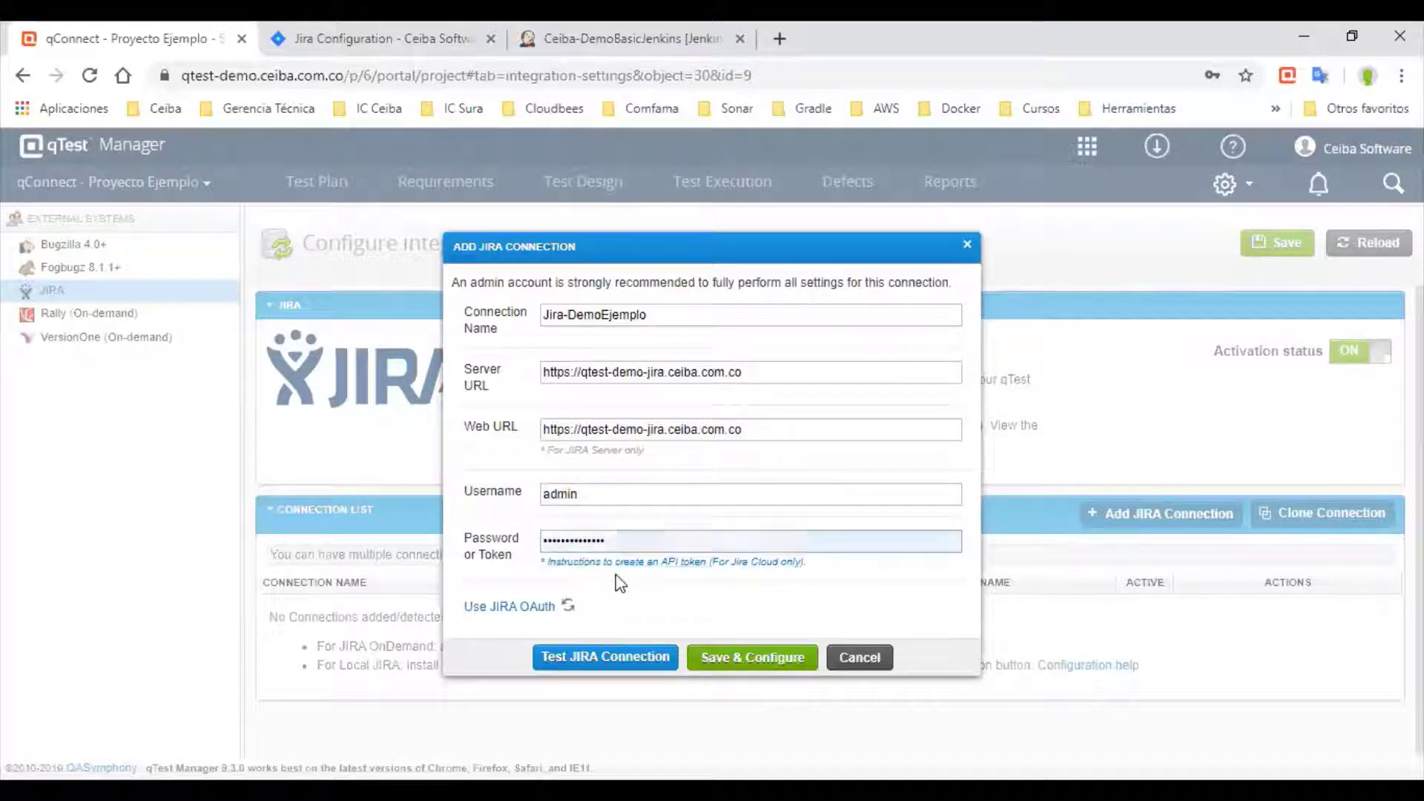
Test the JIRA connection against the server, and save it to continue to its configuration
left_click(606, 667)
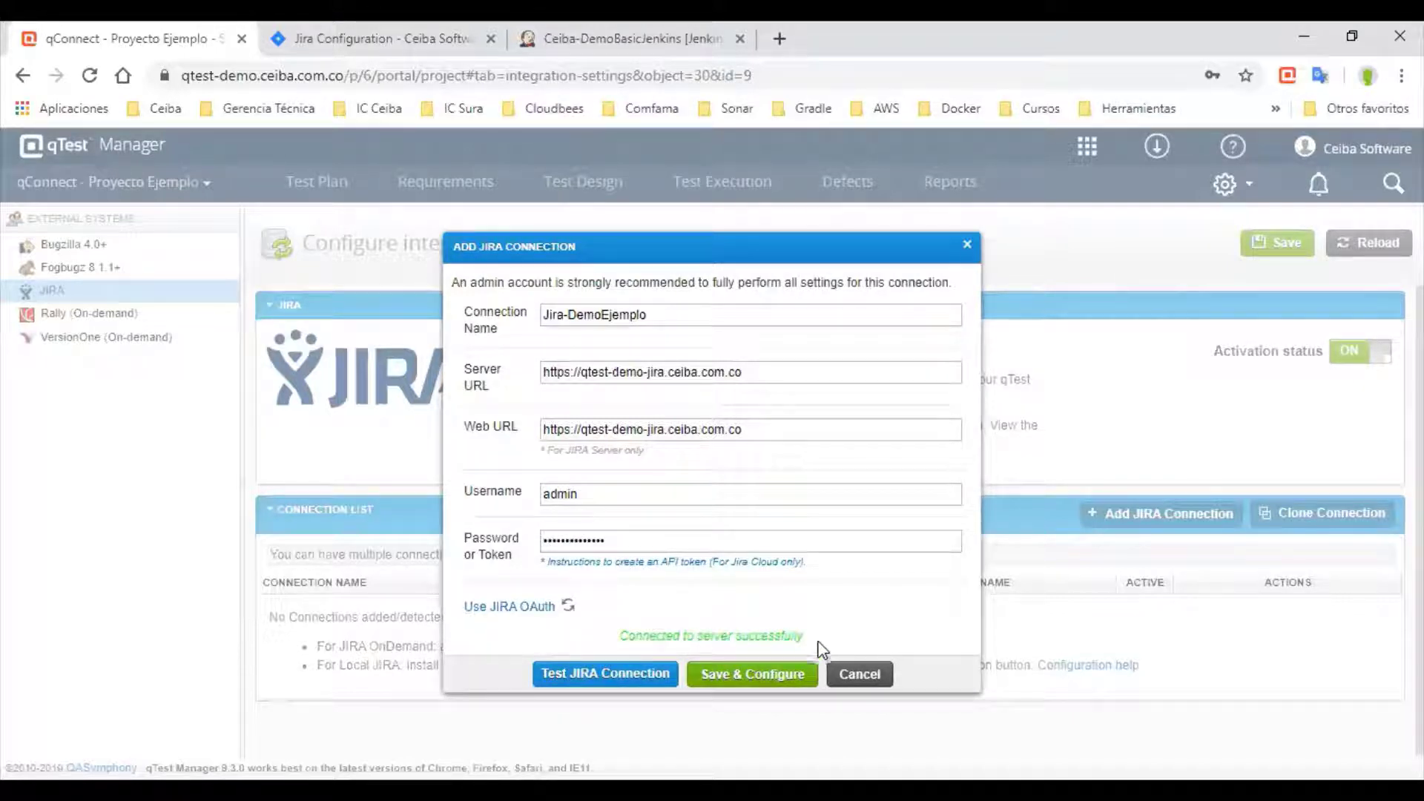
left_click_drag(816, 643, 712, 644)
left_click(648, 644)
triple_click(649, 644)
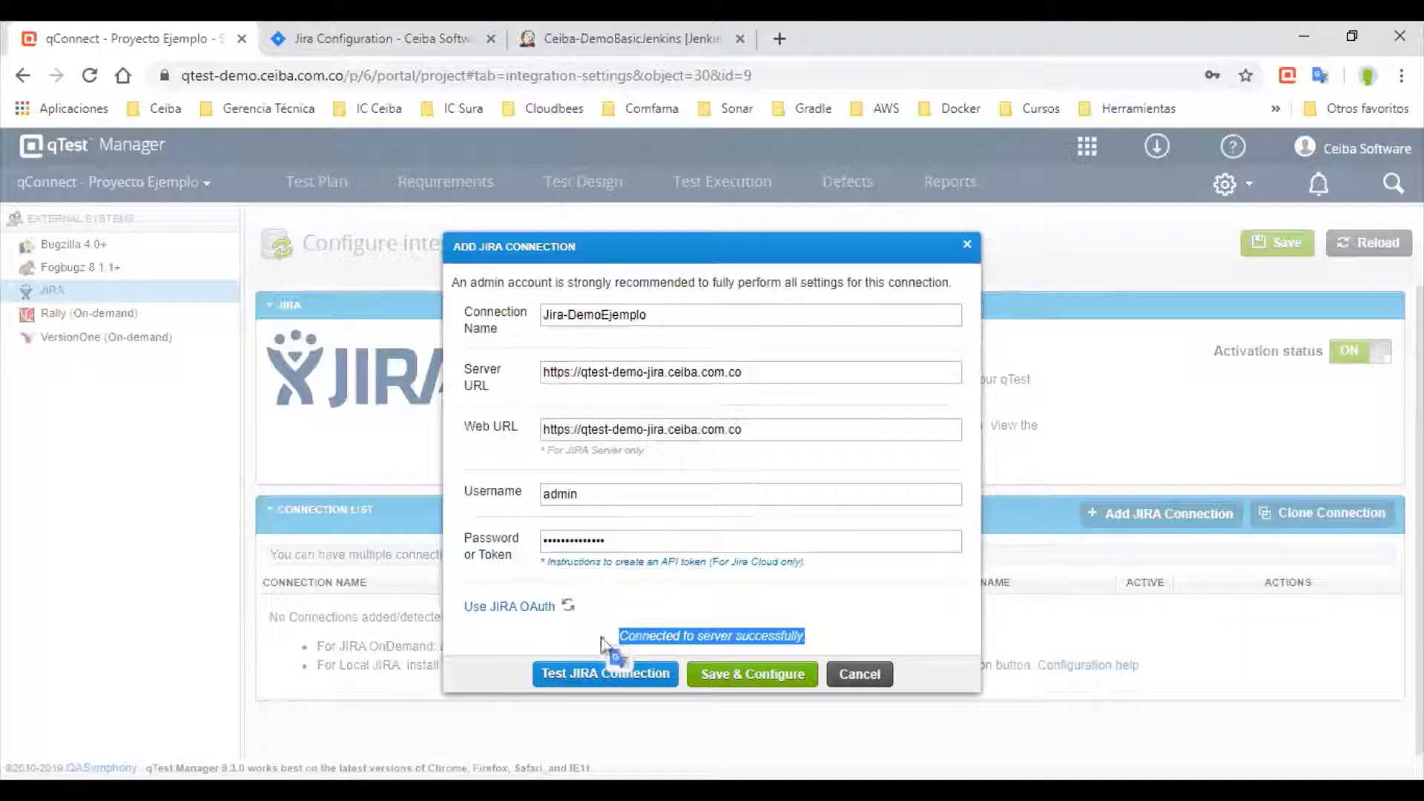
left_click(588, 644)
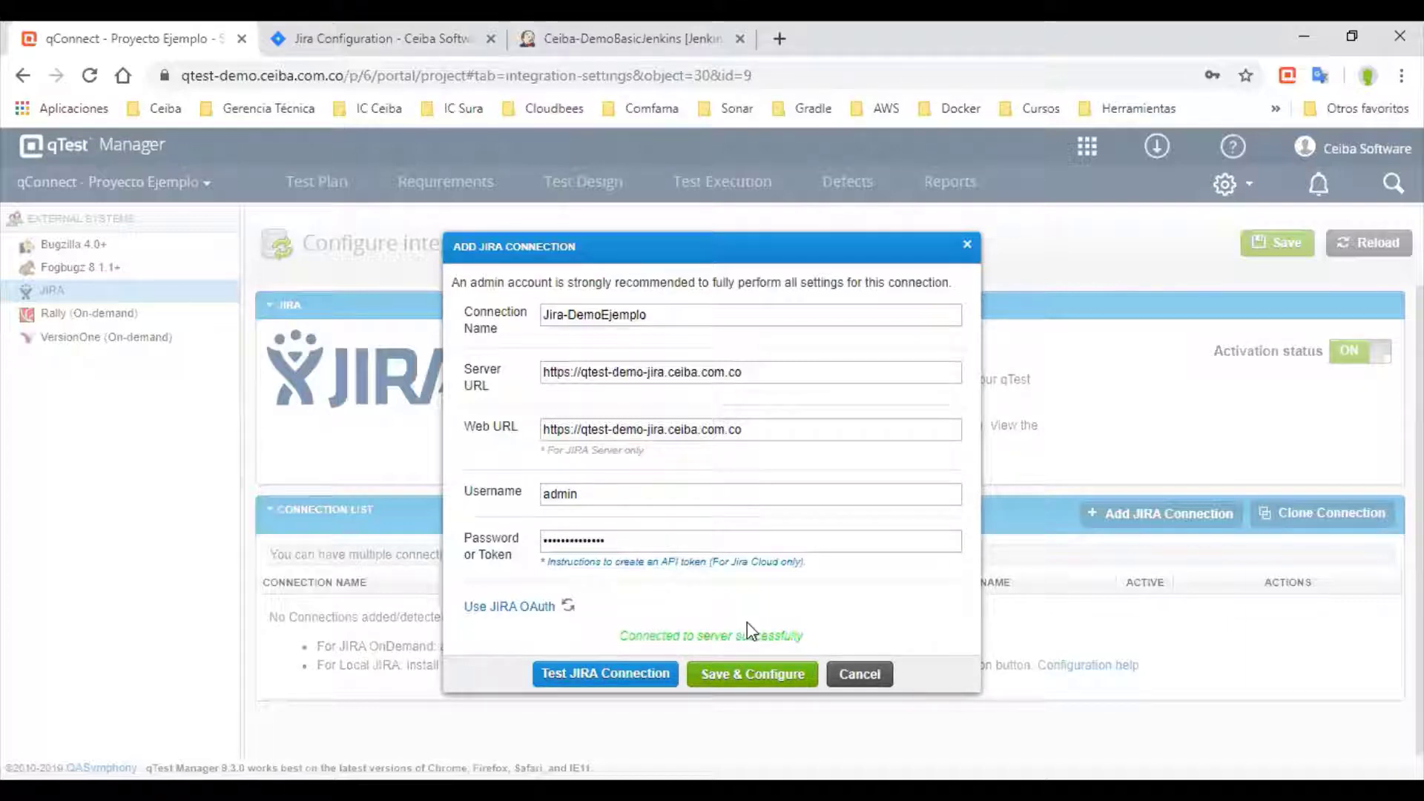
left_click(750, 676)
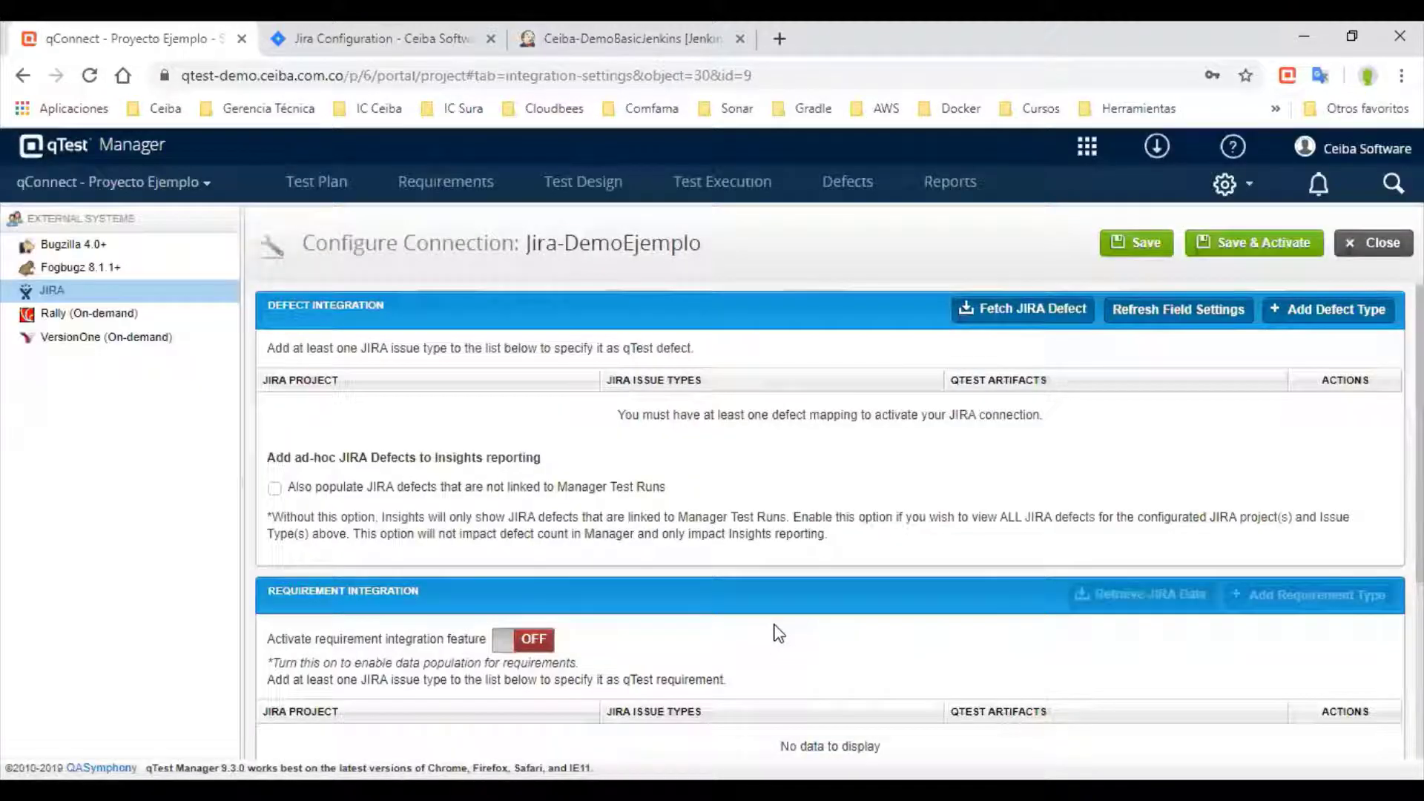
Review the defect, requirement and release integration sections of the Jira-DemoEjemplo connection
scroll(772, 632, "down", 3)
scroll(778, 624, "down", 1)
scroll(778, 624, "up", 4)
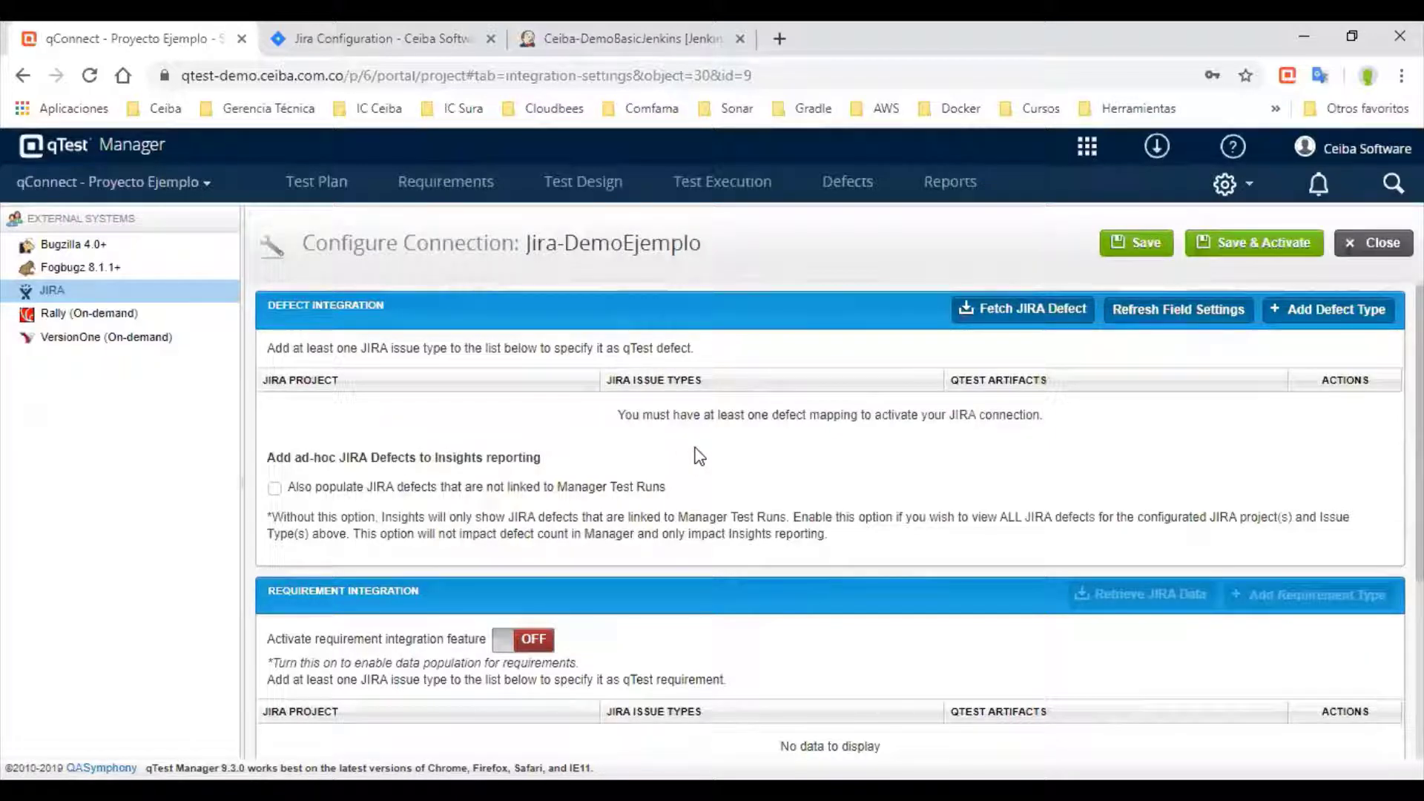
scroll(738, 458, "down", 1)
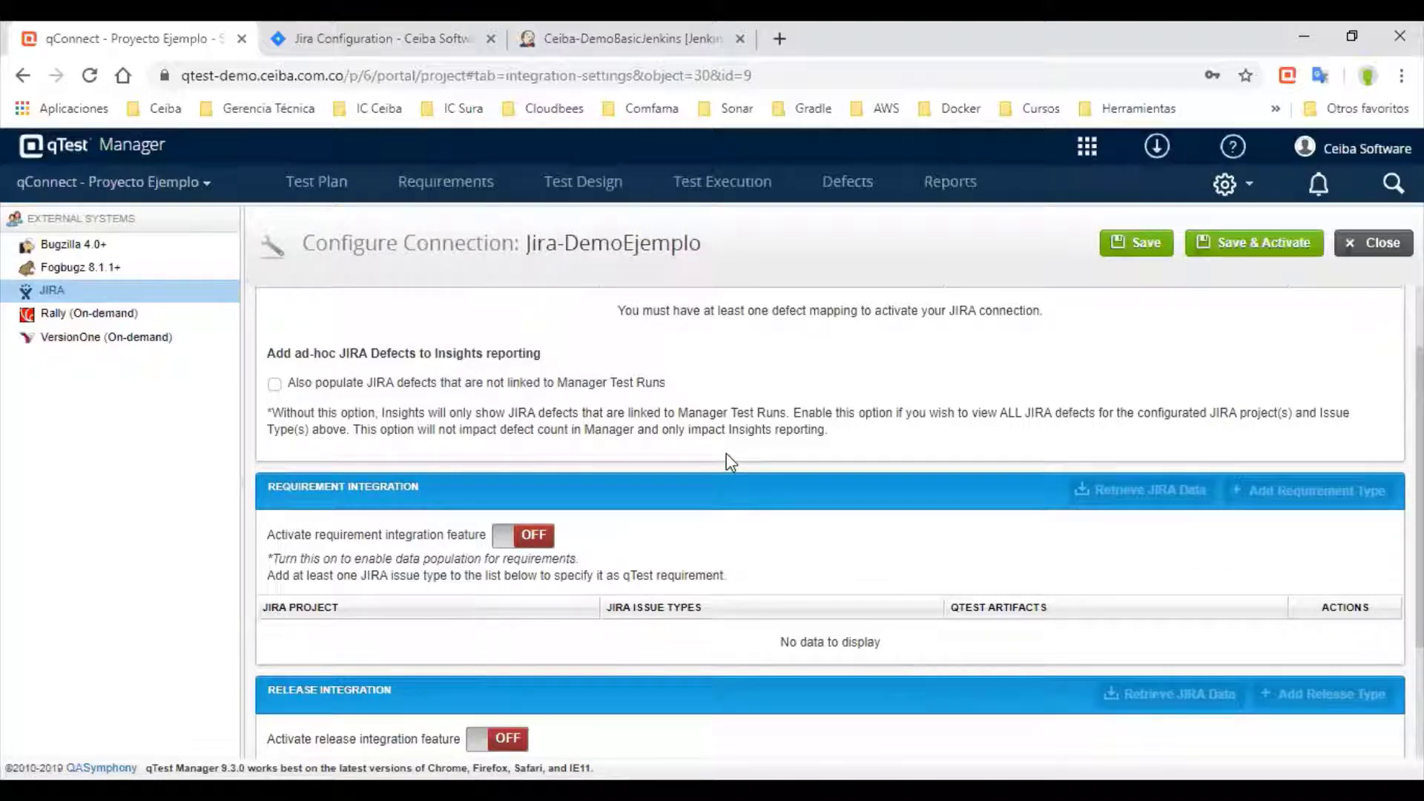
scroll(734, 456, "down", 1)
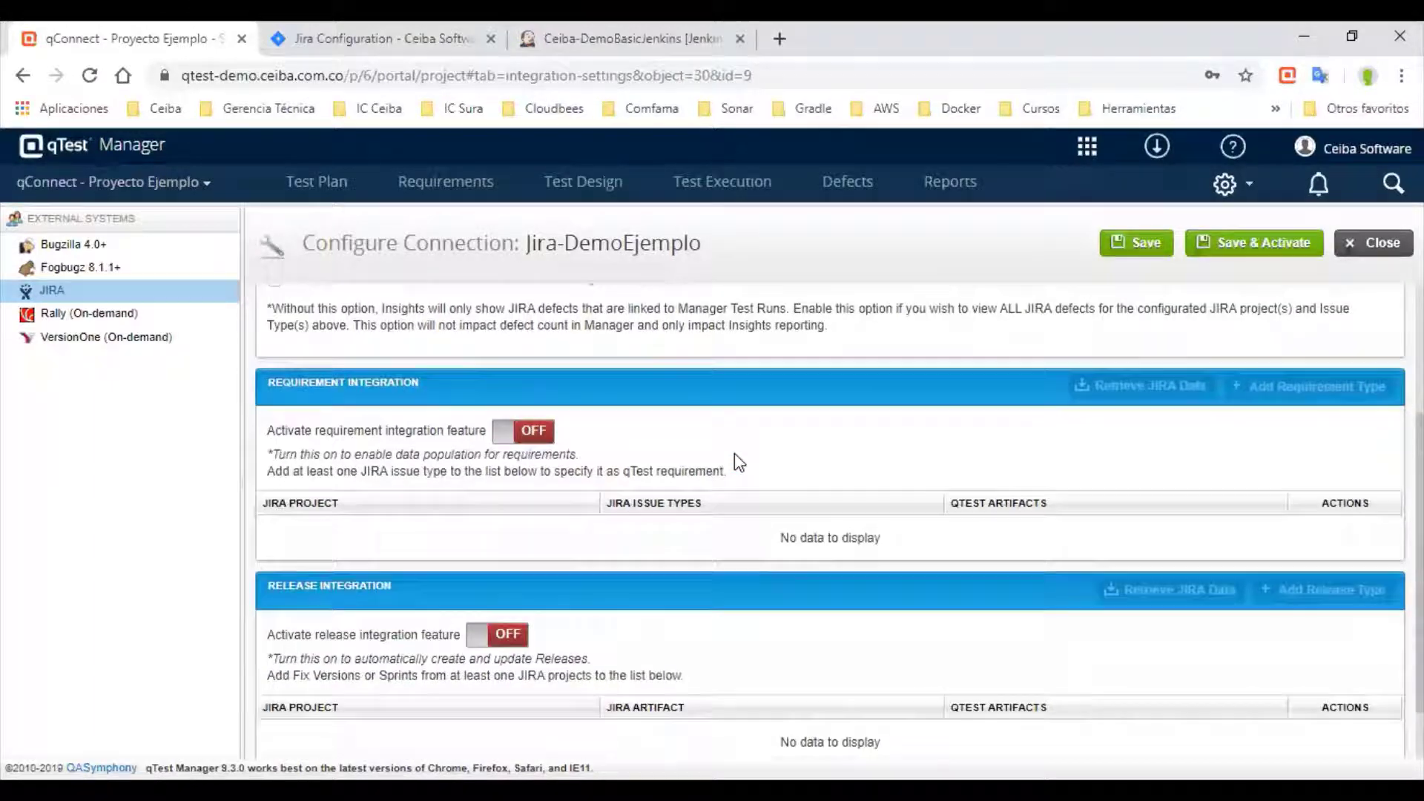
scroll(736, 457, "up", 2)
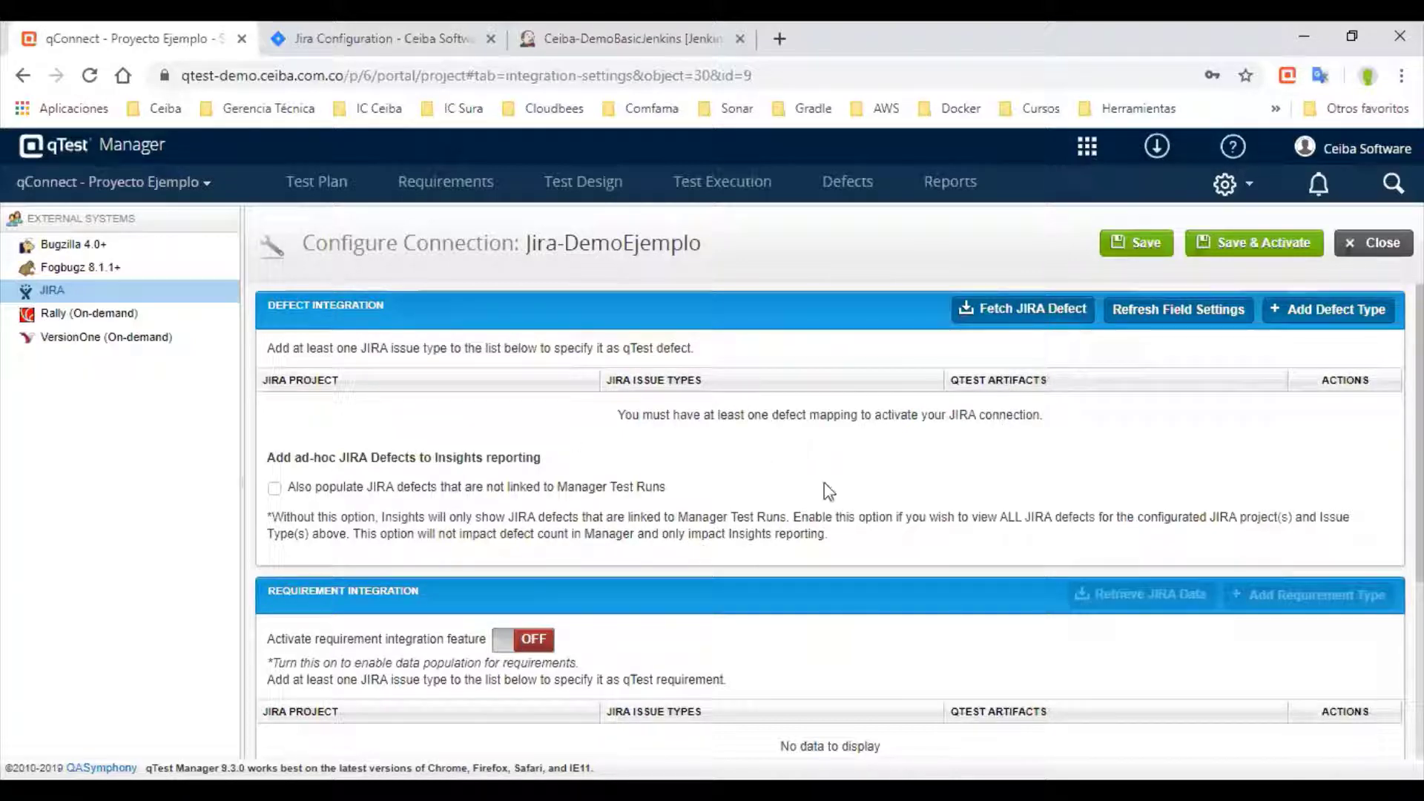
Activate the release integration feature and add a release type mapping the JIRA project qConnect - Proyecto Ejemplo with the Sprint artifact type
scroll(903, 474, "down", 4)
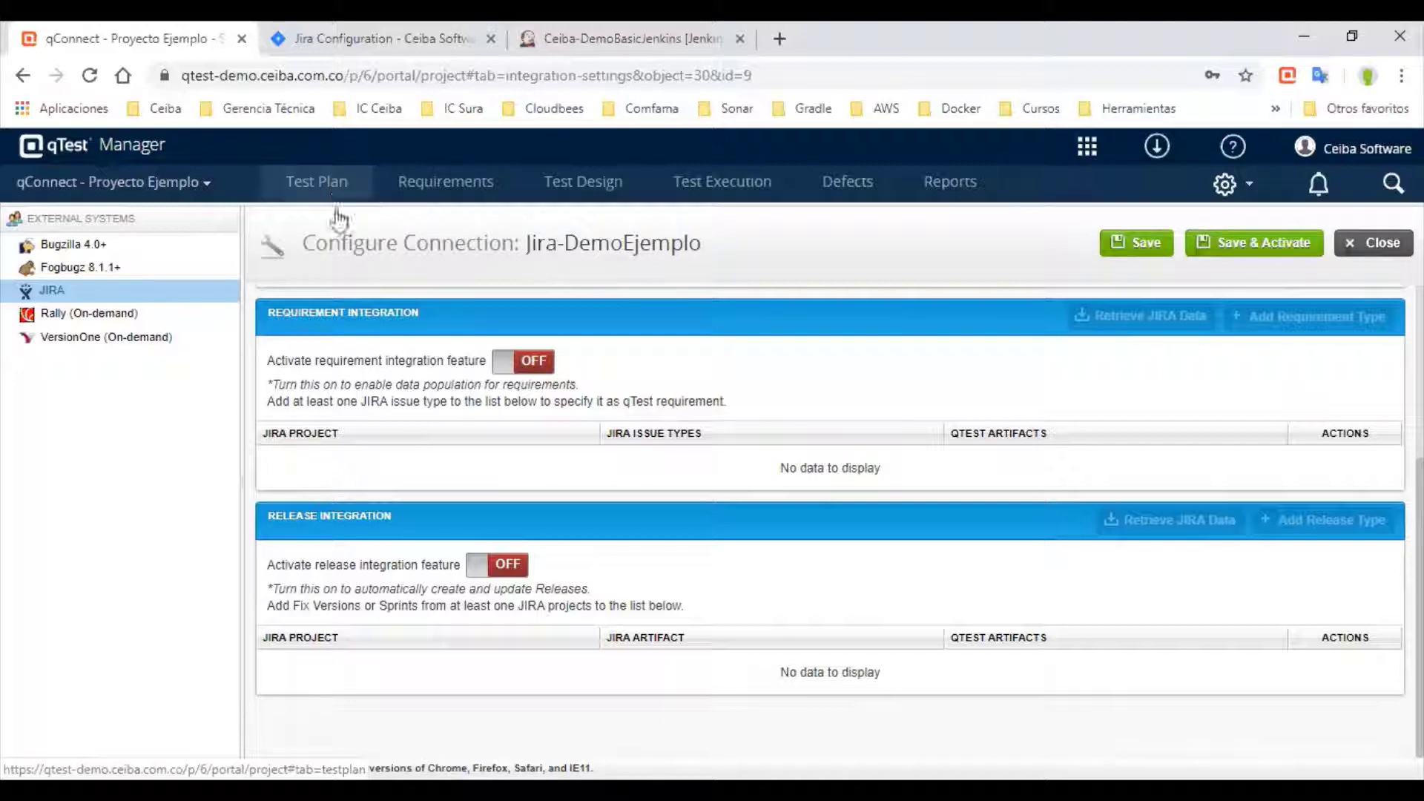
left_click(486, 572)
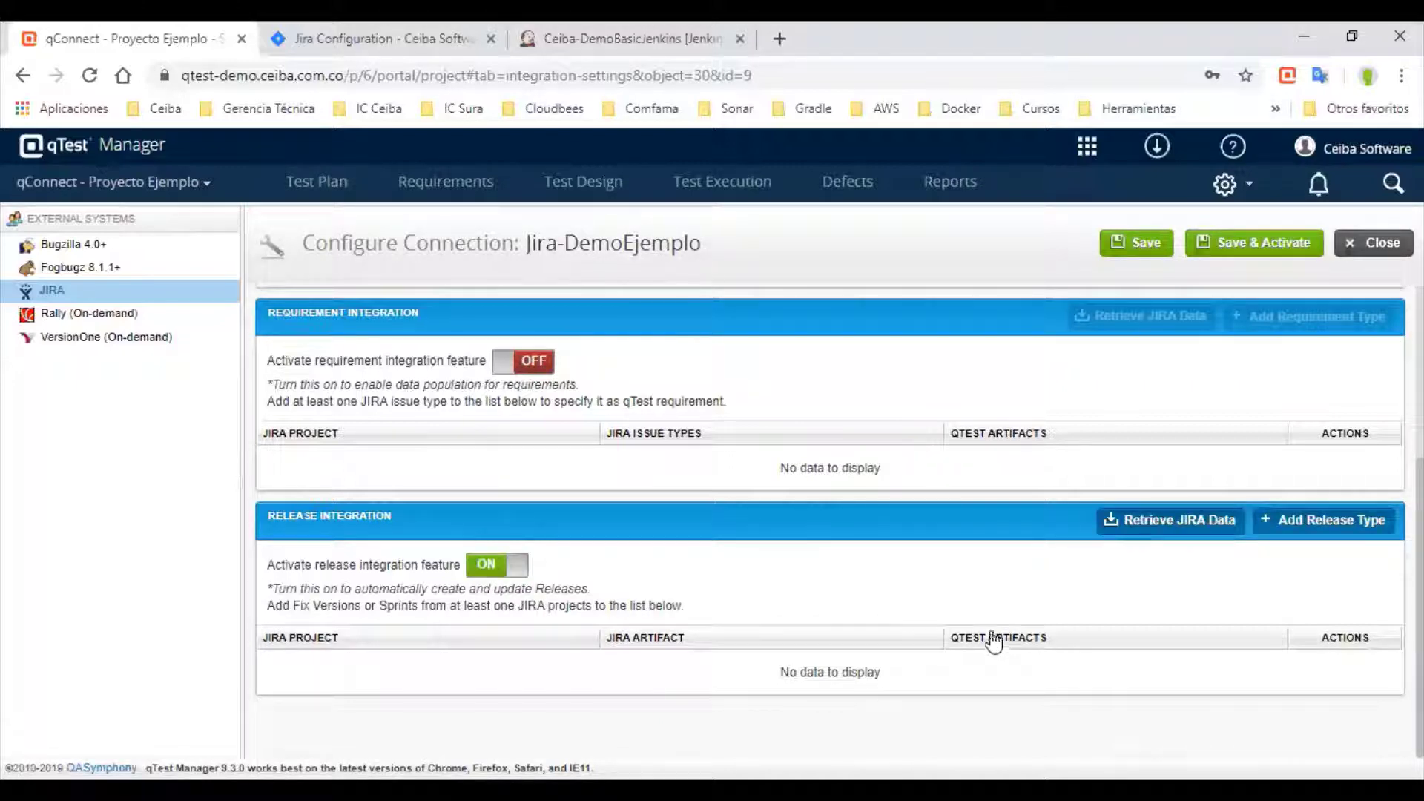
left_click(1338, 518)
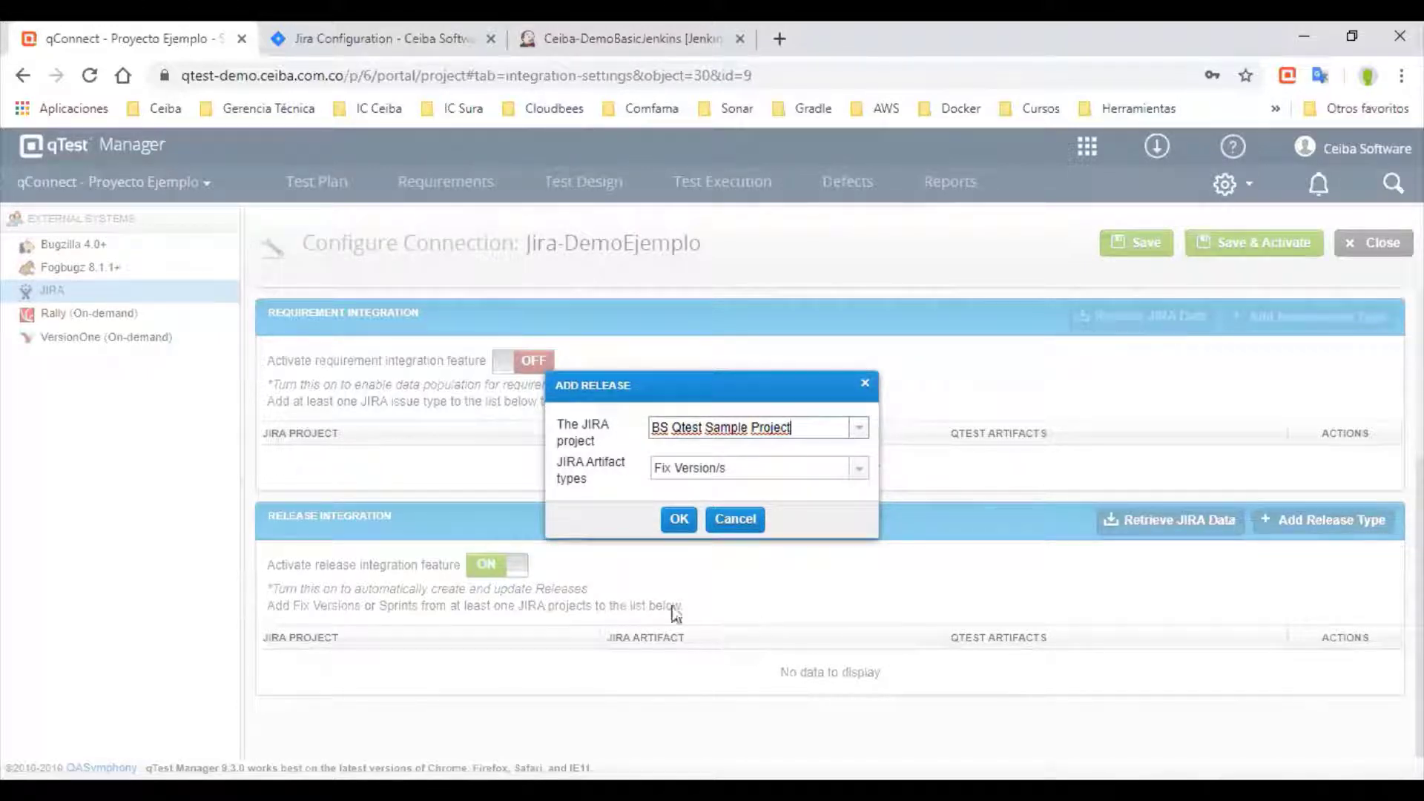
left_click(860, 430)
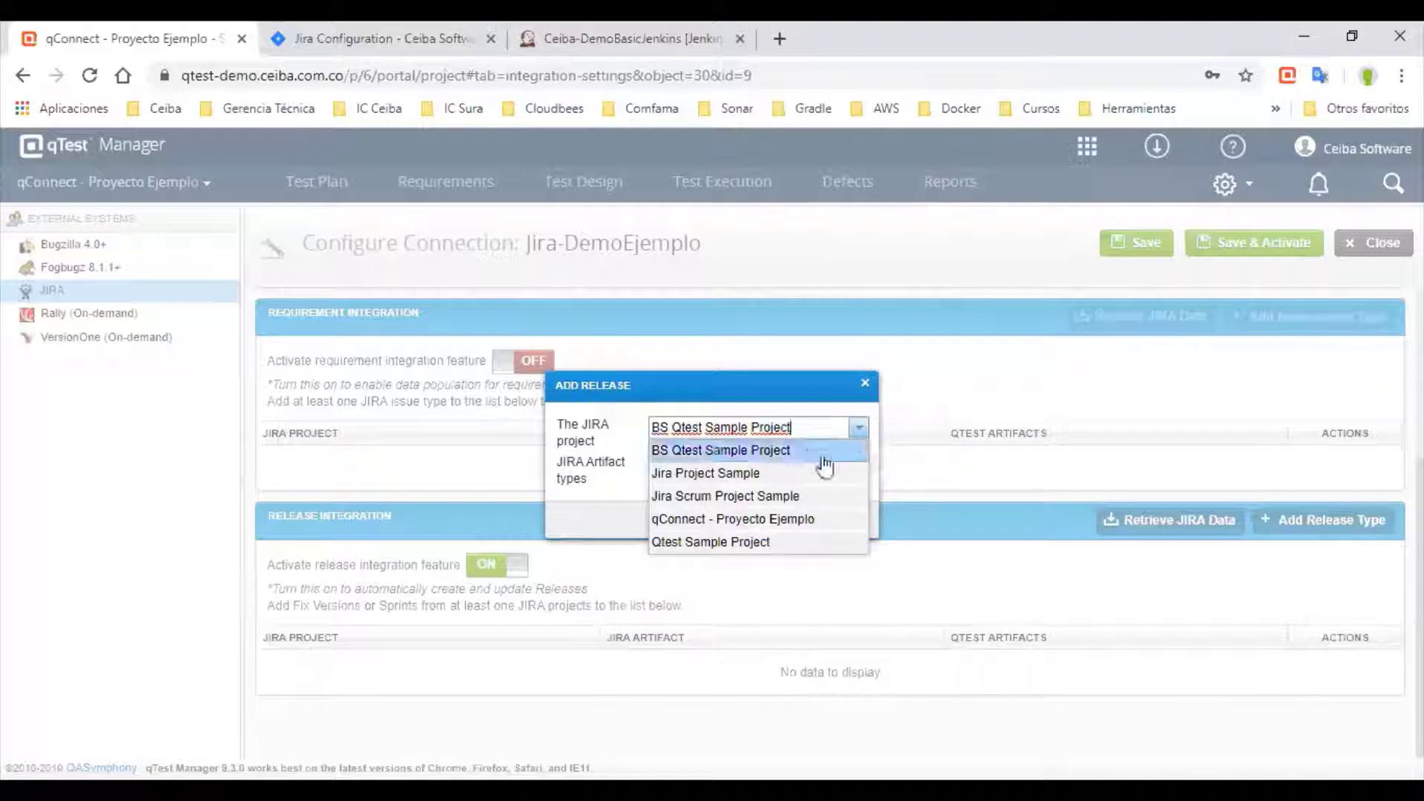
left_click(811, 520)
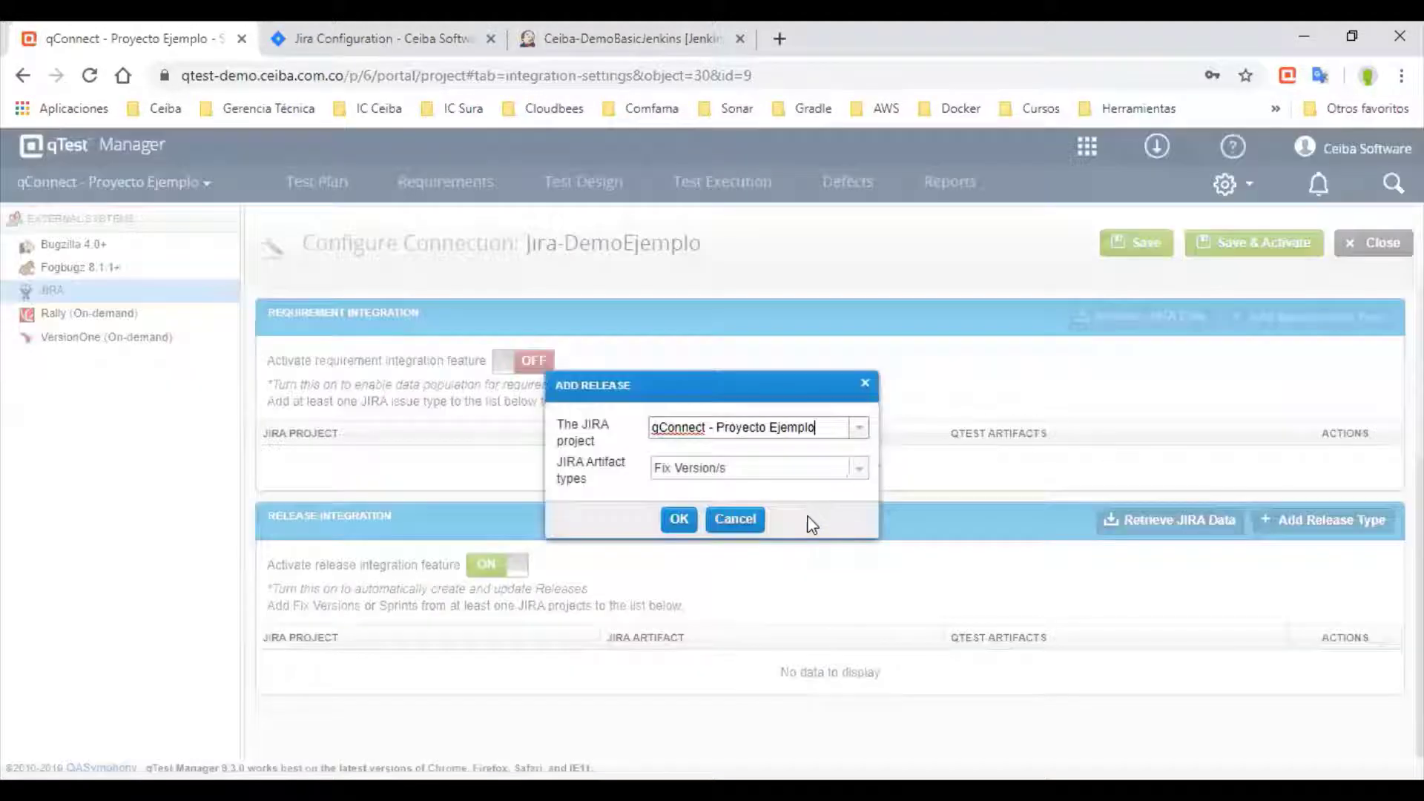
left_click(858, 474)
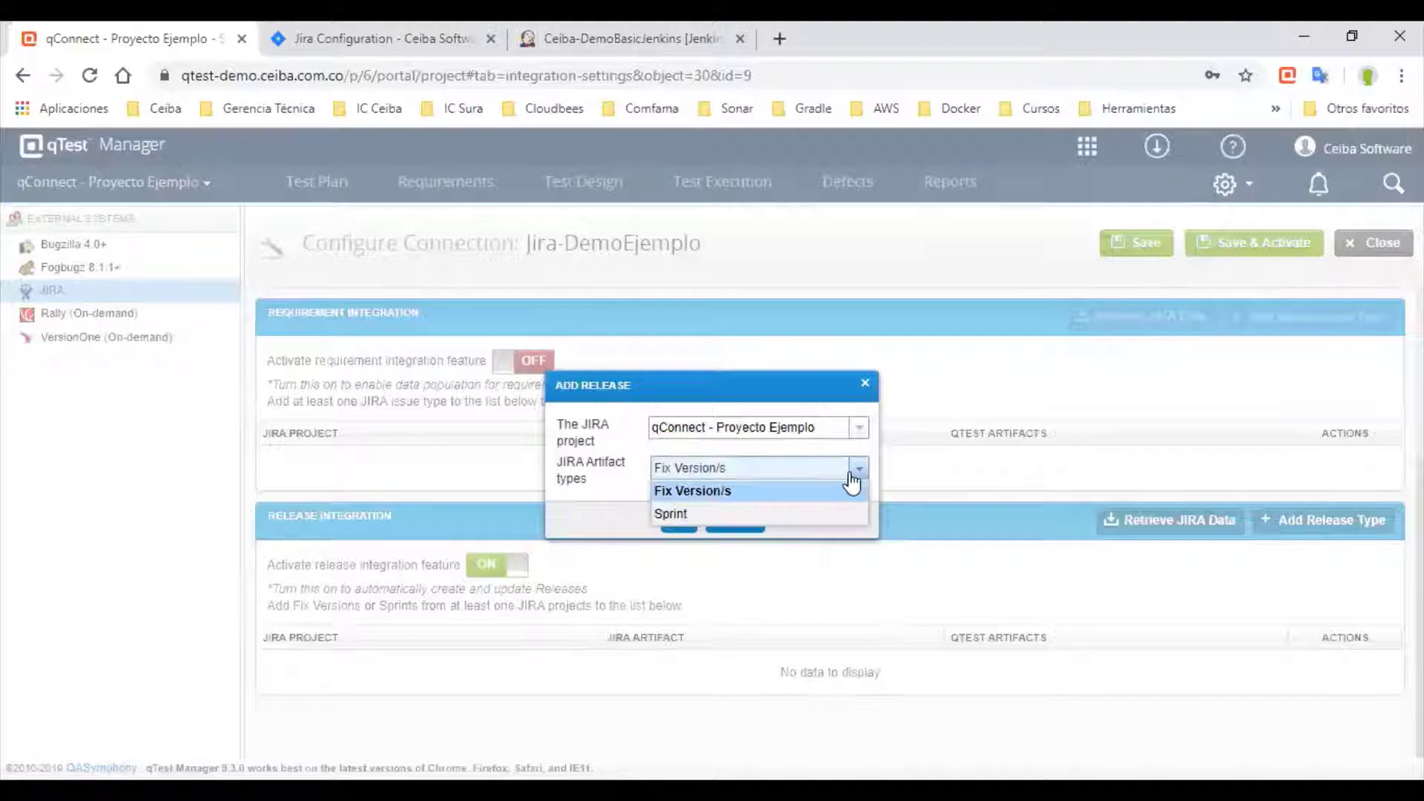
left_click(672, 514)
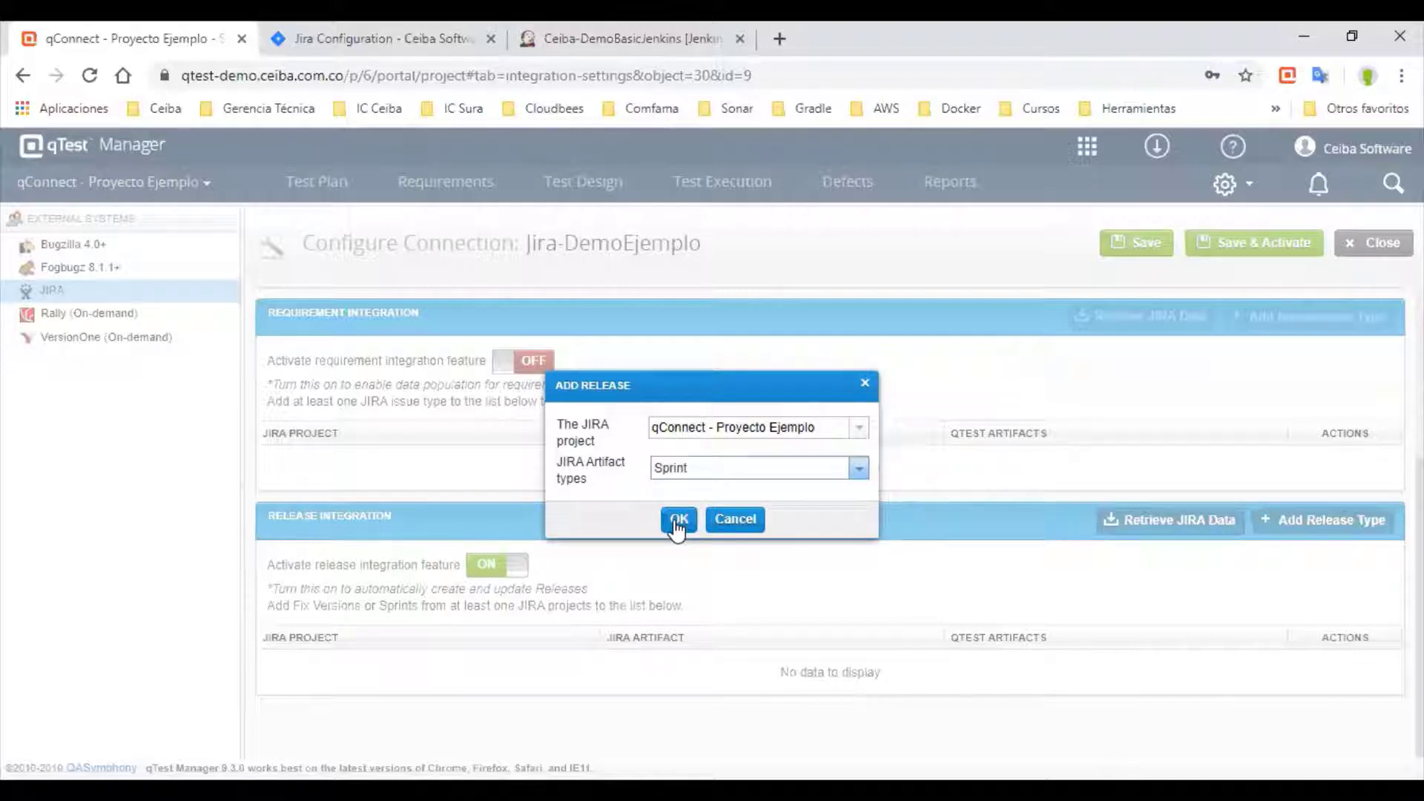
left_click(677, 520)
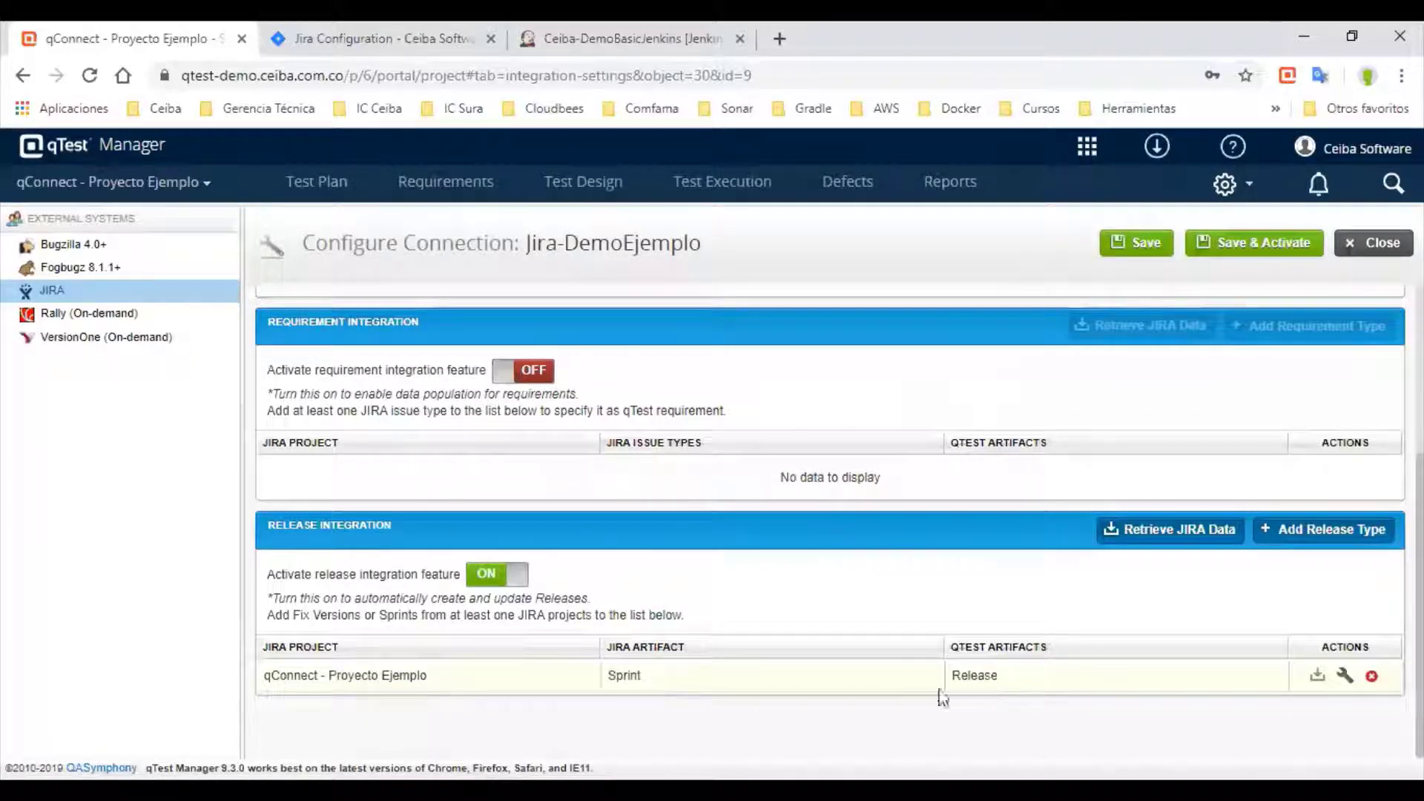
Include Future Sprints and Completed Sprints in the data retrieval options of the Sprint release mapping
left_click(1345, 678)
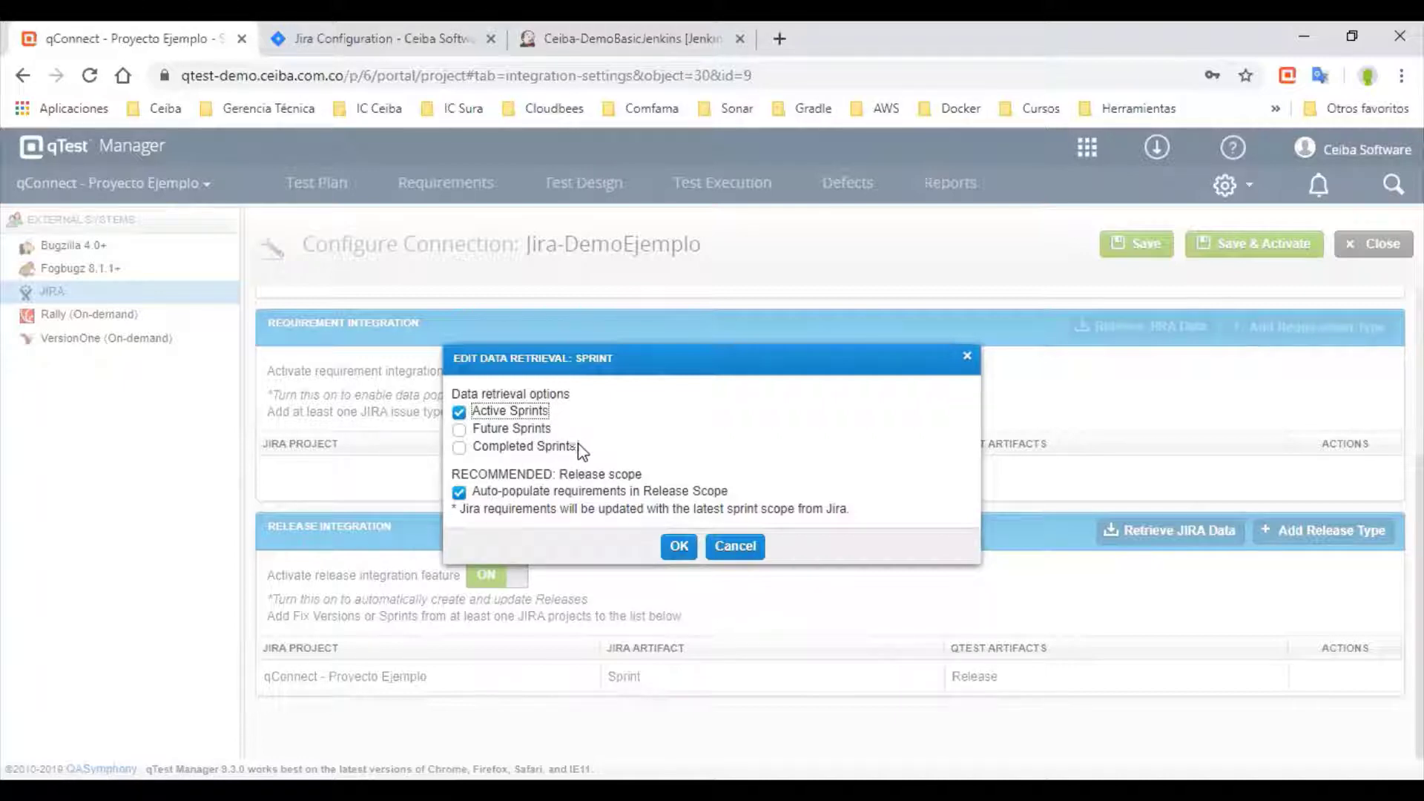
left_click(461, 433)
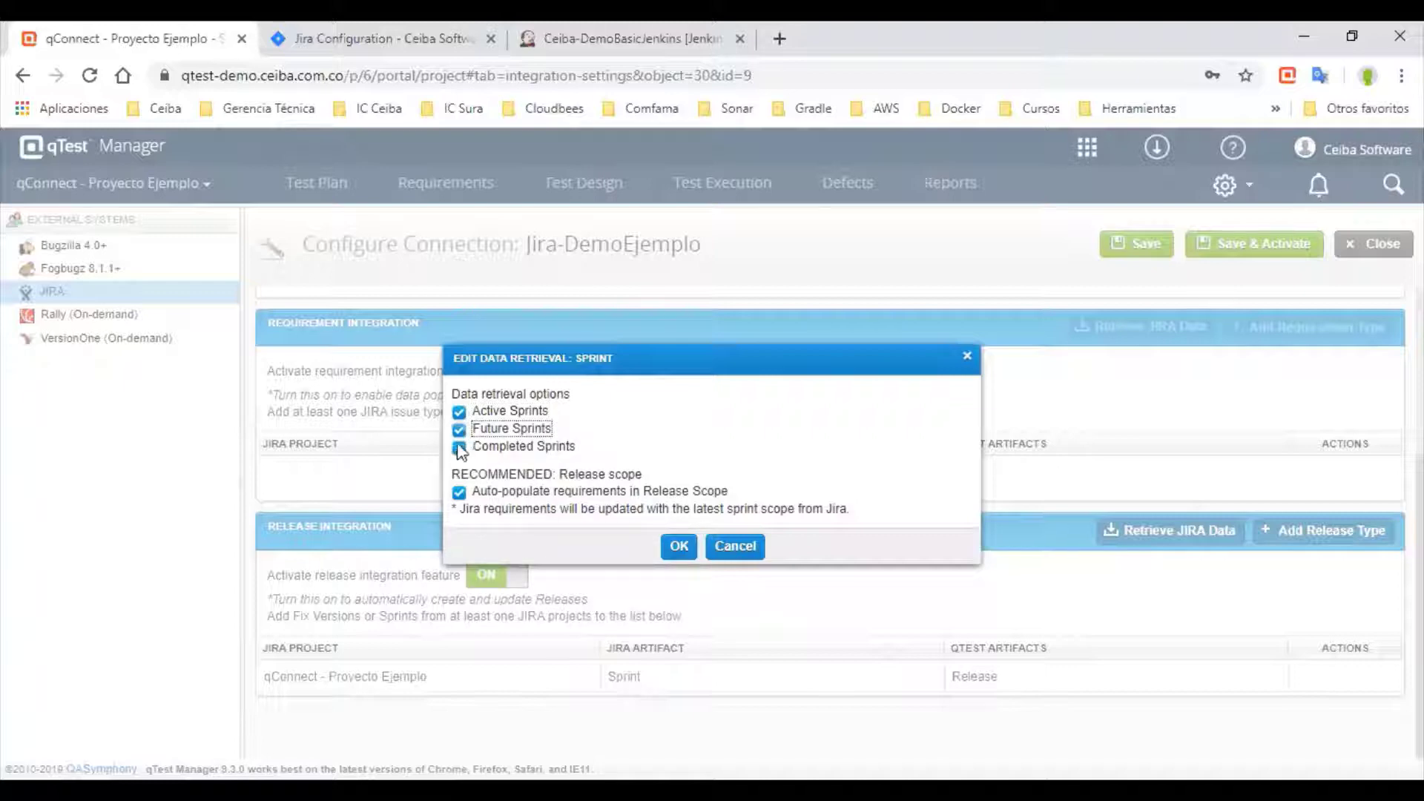
left_click(460, 447)
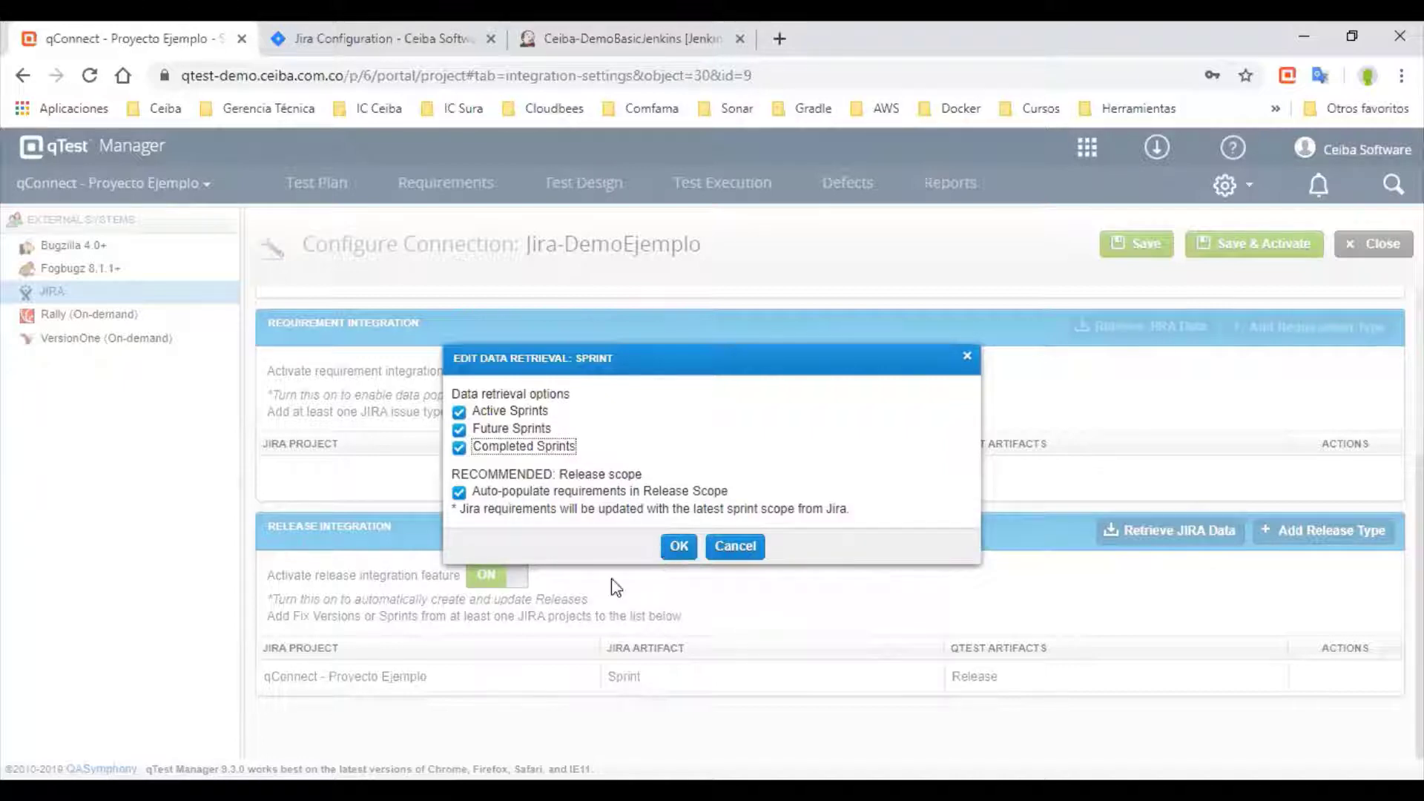
left_click(679, 549)
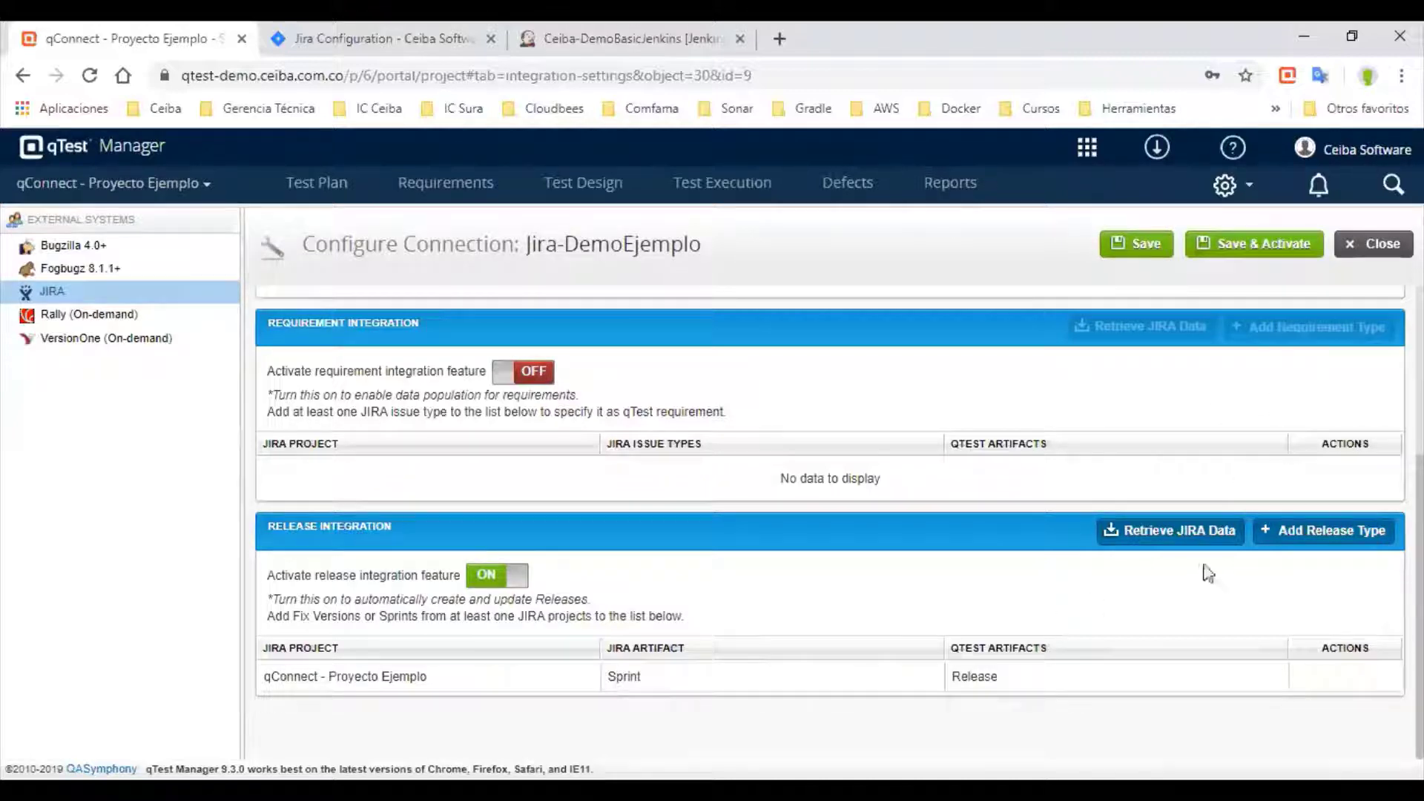
Try to save and activate the Jira-DemoEjemplo connection
left_click(1288, 242)
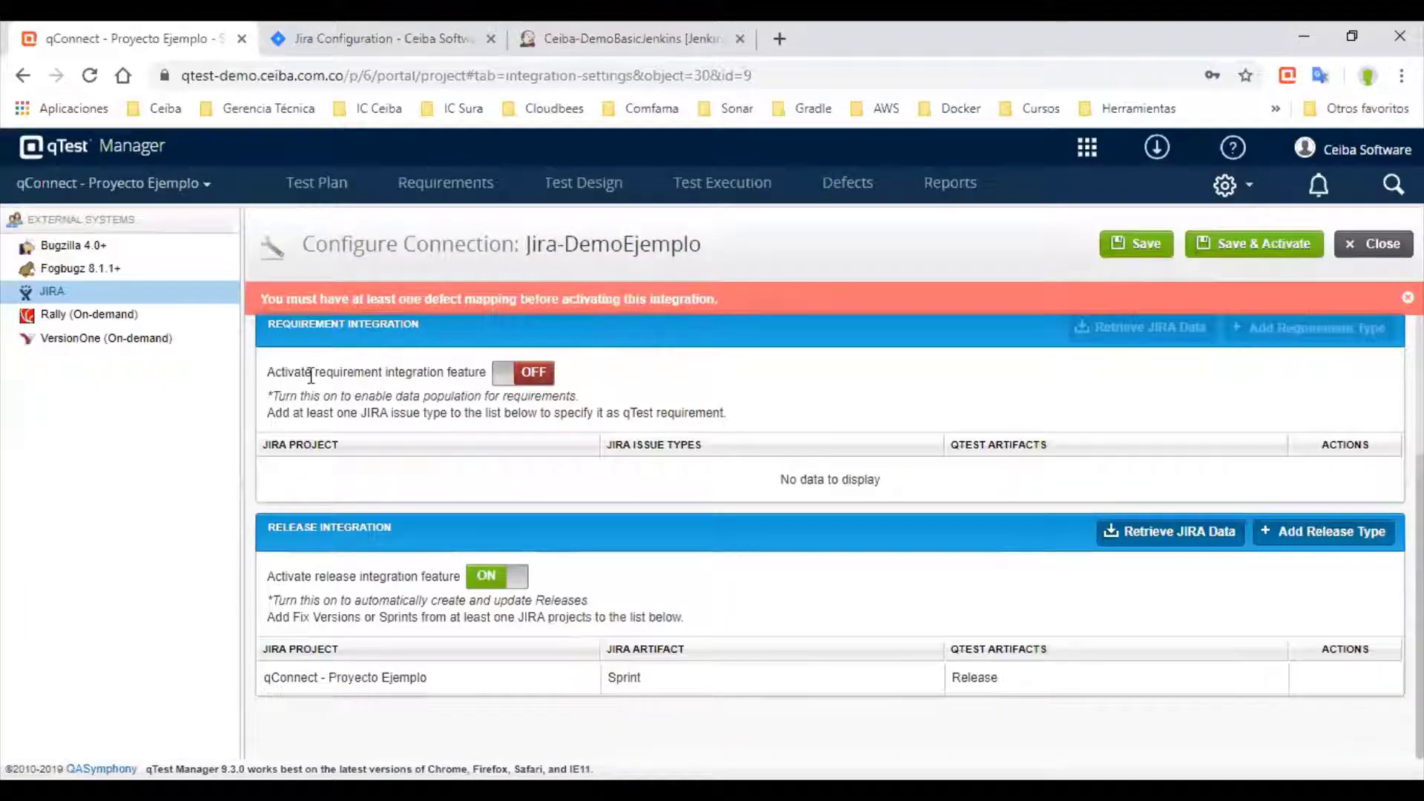
scroll(746, 522, "up", 3)
scroll(850, 653, "up", 1)
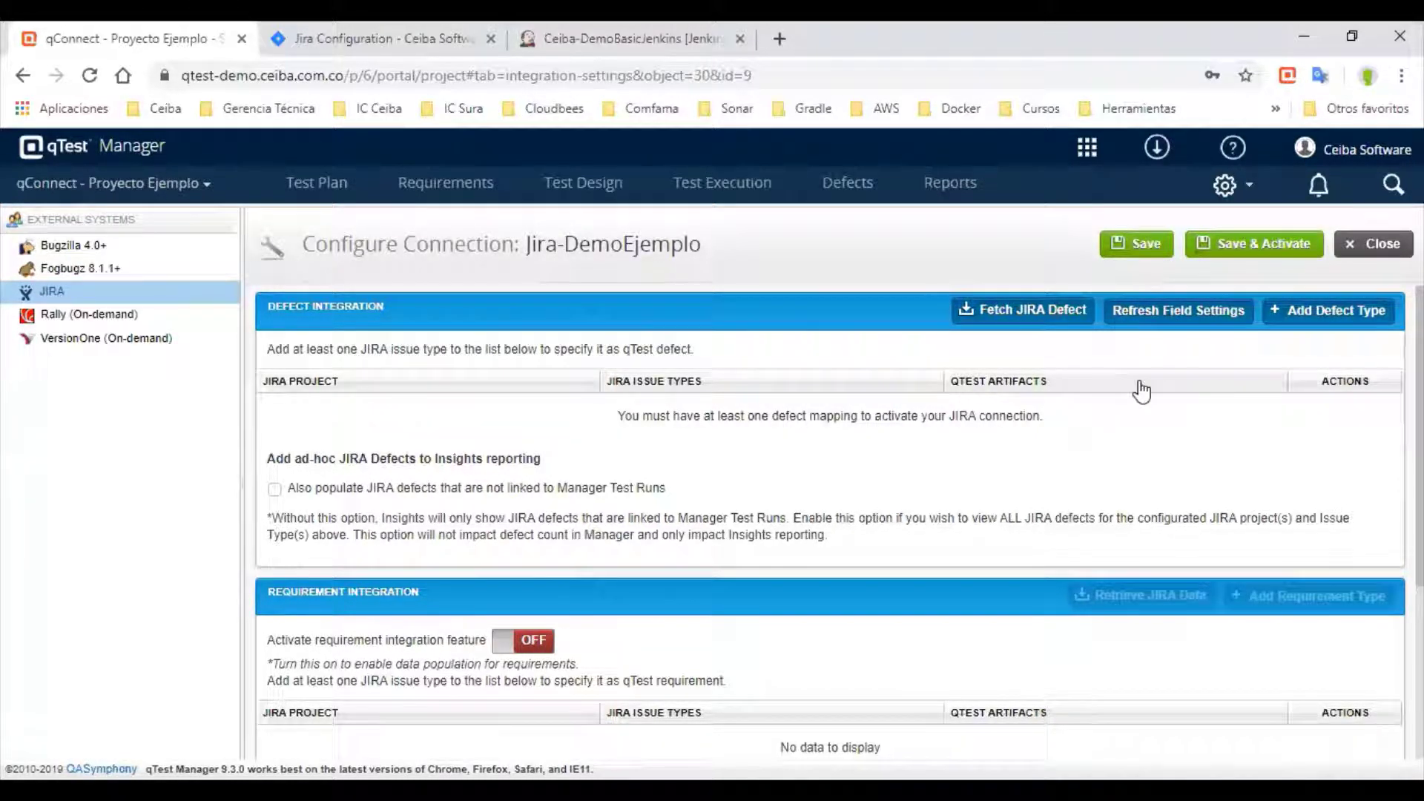
Add a defect type mapping the JIRA project qConnect - Proyecto Ejemplo with the Bug issue type
left_click(1339, 312)
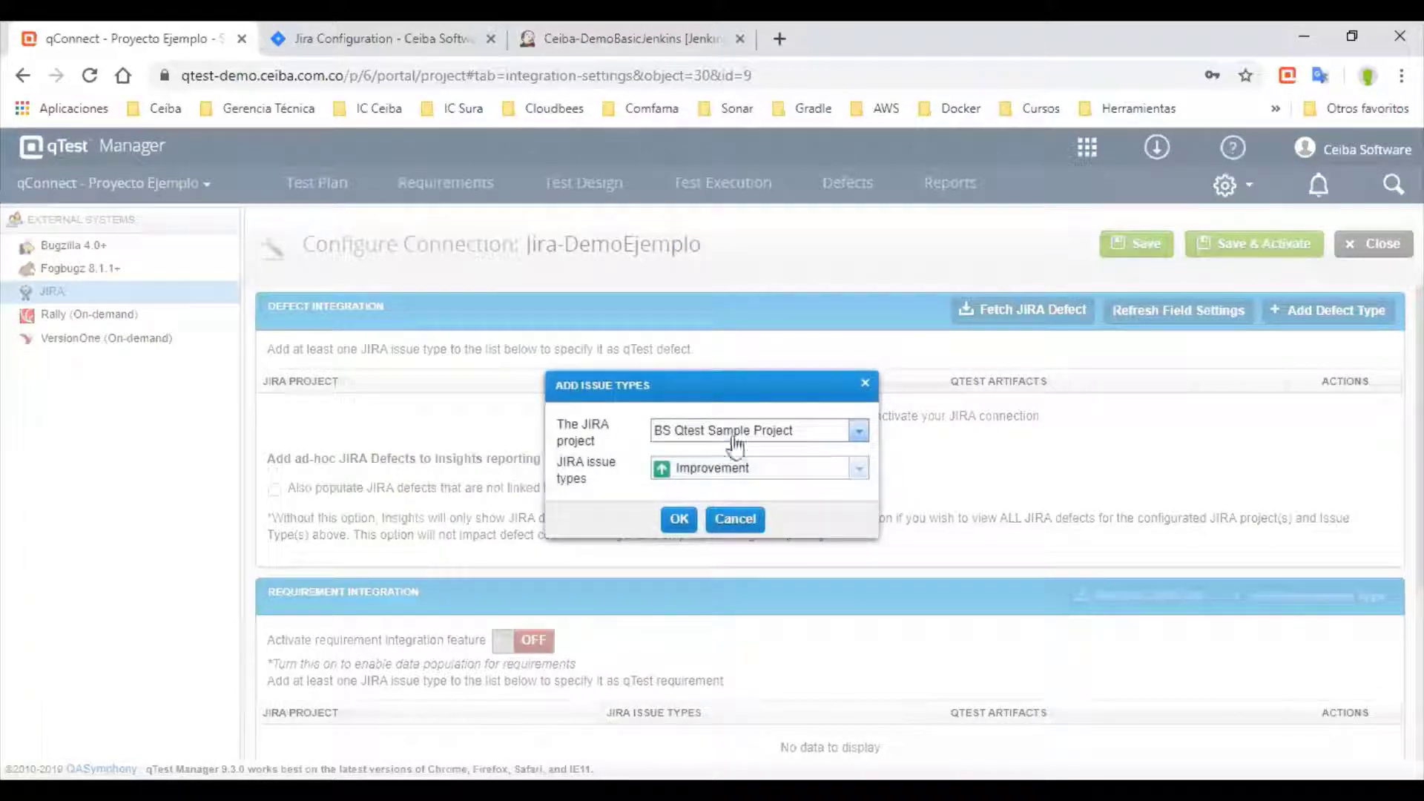
left_click(861, 432)
left_click(727, 522)
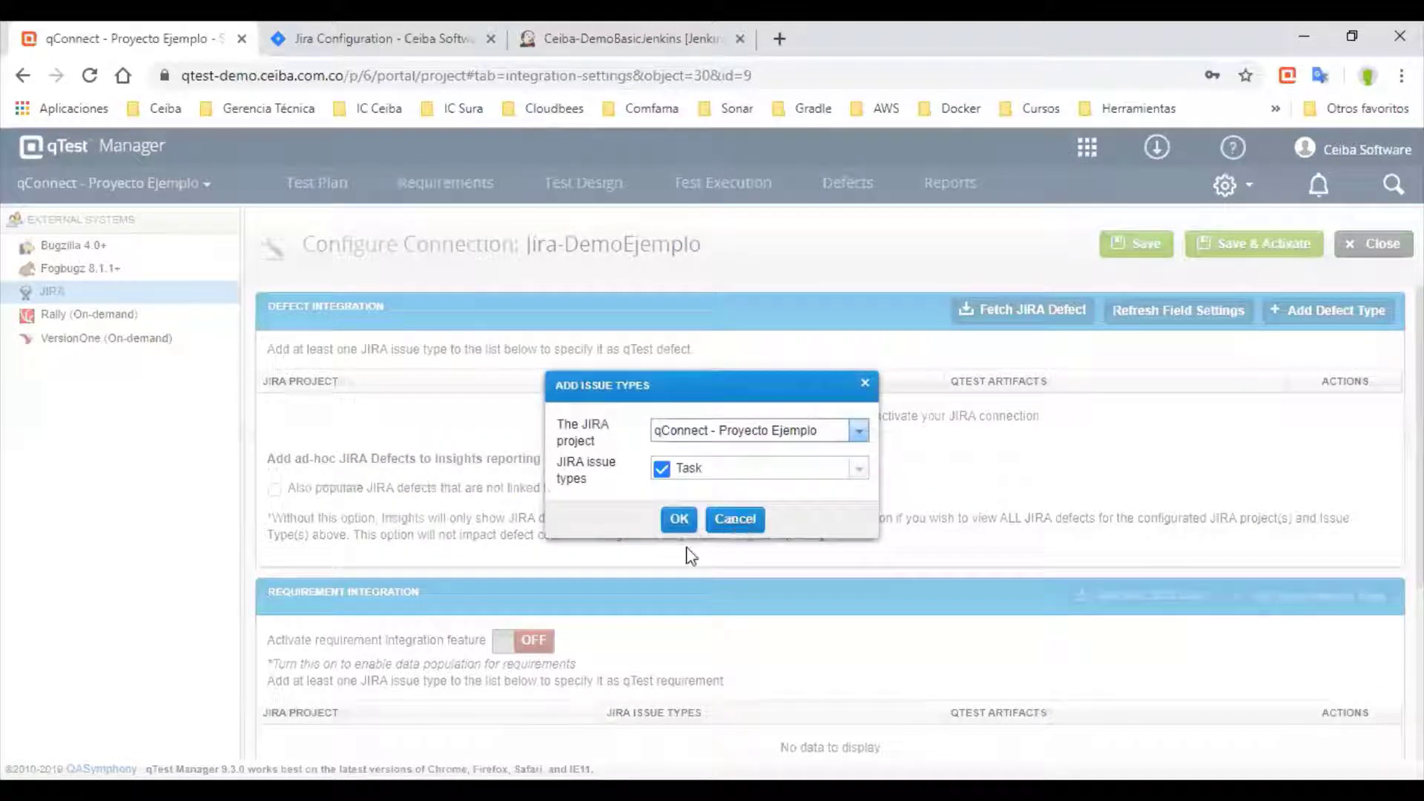
left_click(859, 469)
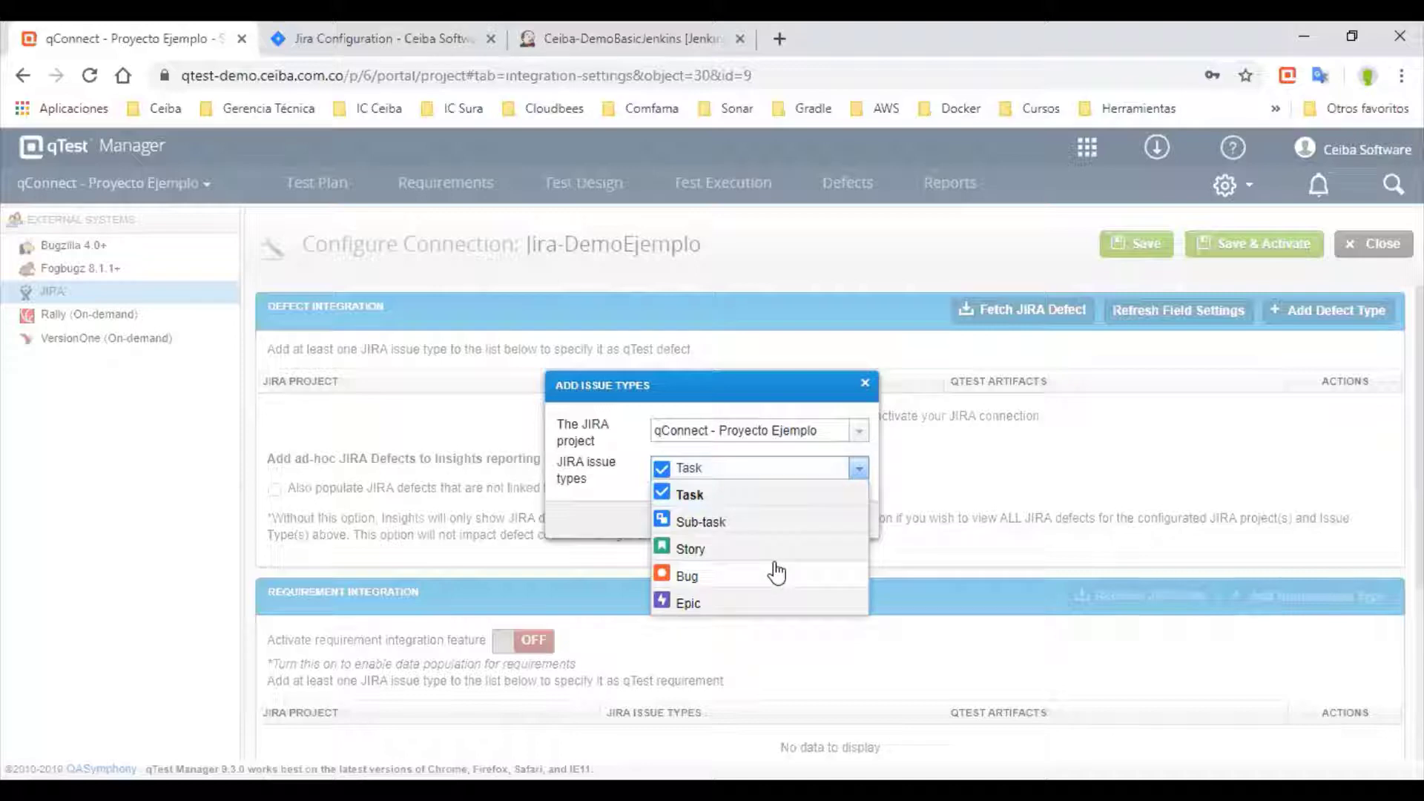
left_click(706, 578)
left_click(855, 470)
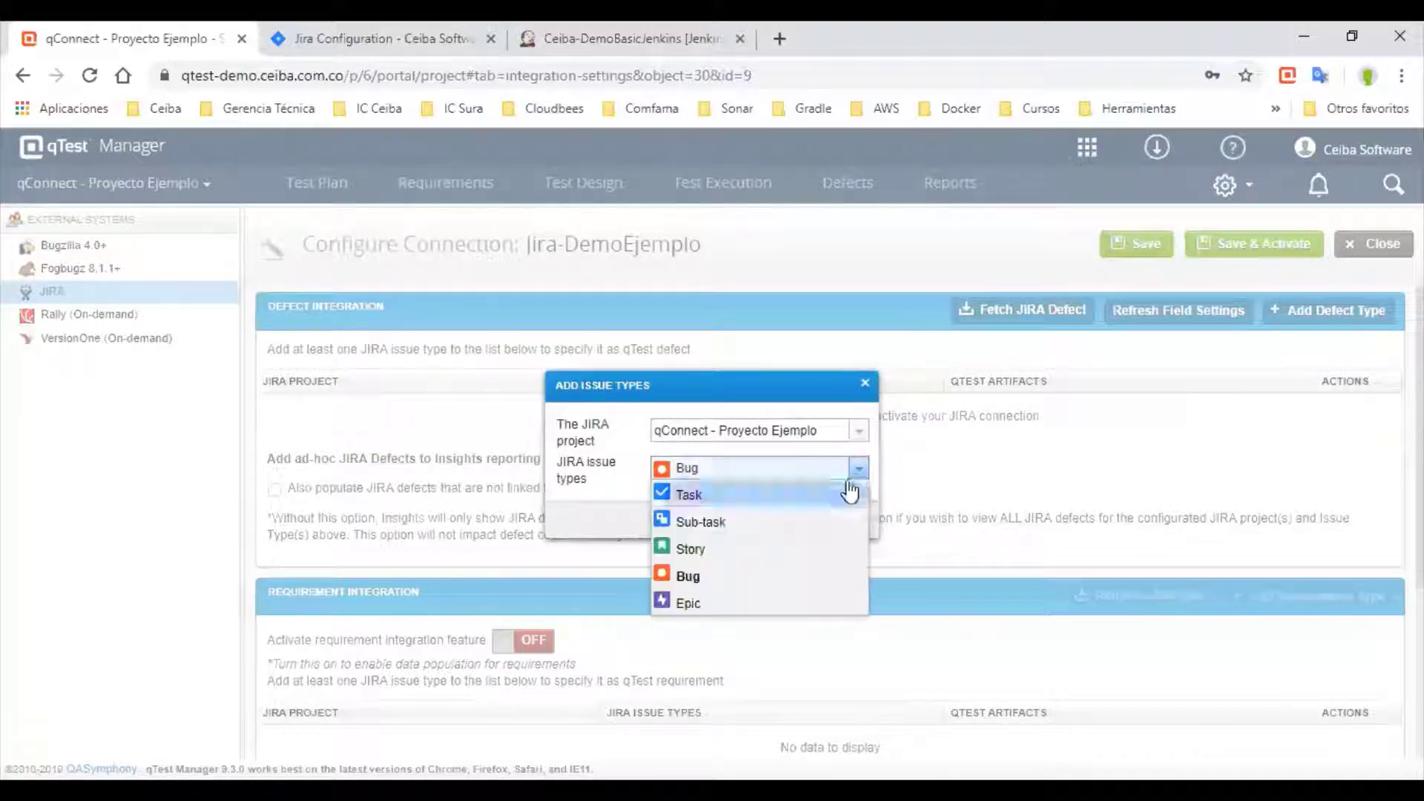
left_click(755, 581)
left_click(679, 519)
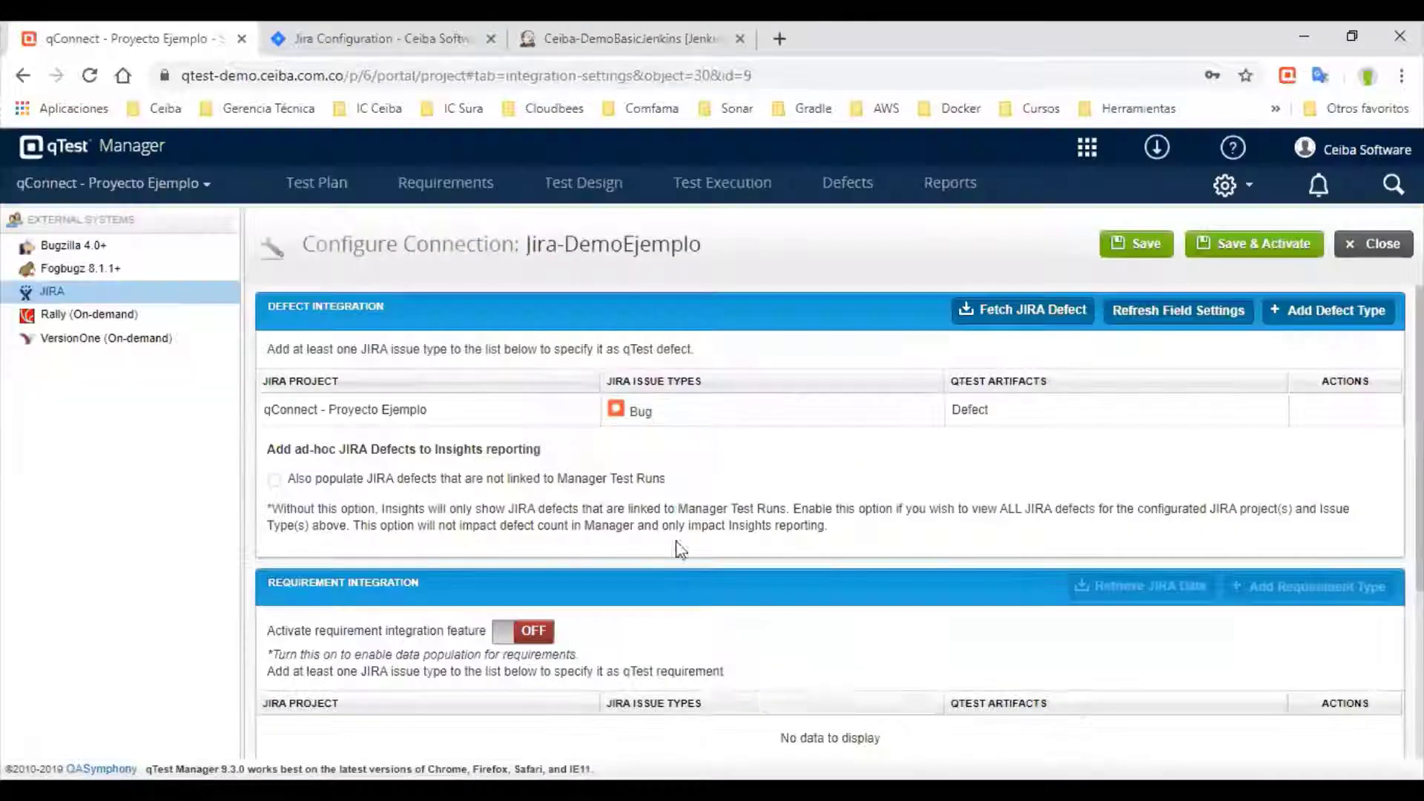
Review the auto-filling settings of the Bug defect mapping and accept them as they are
mouse_move(1334, 413)
left_click(1333, 414)
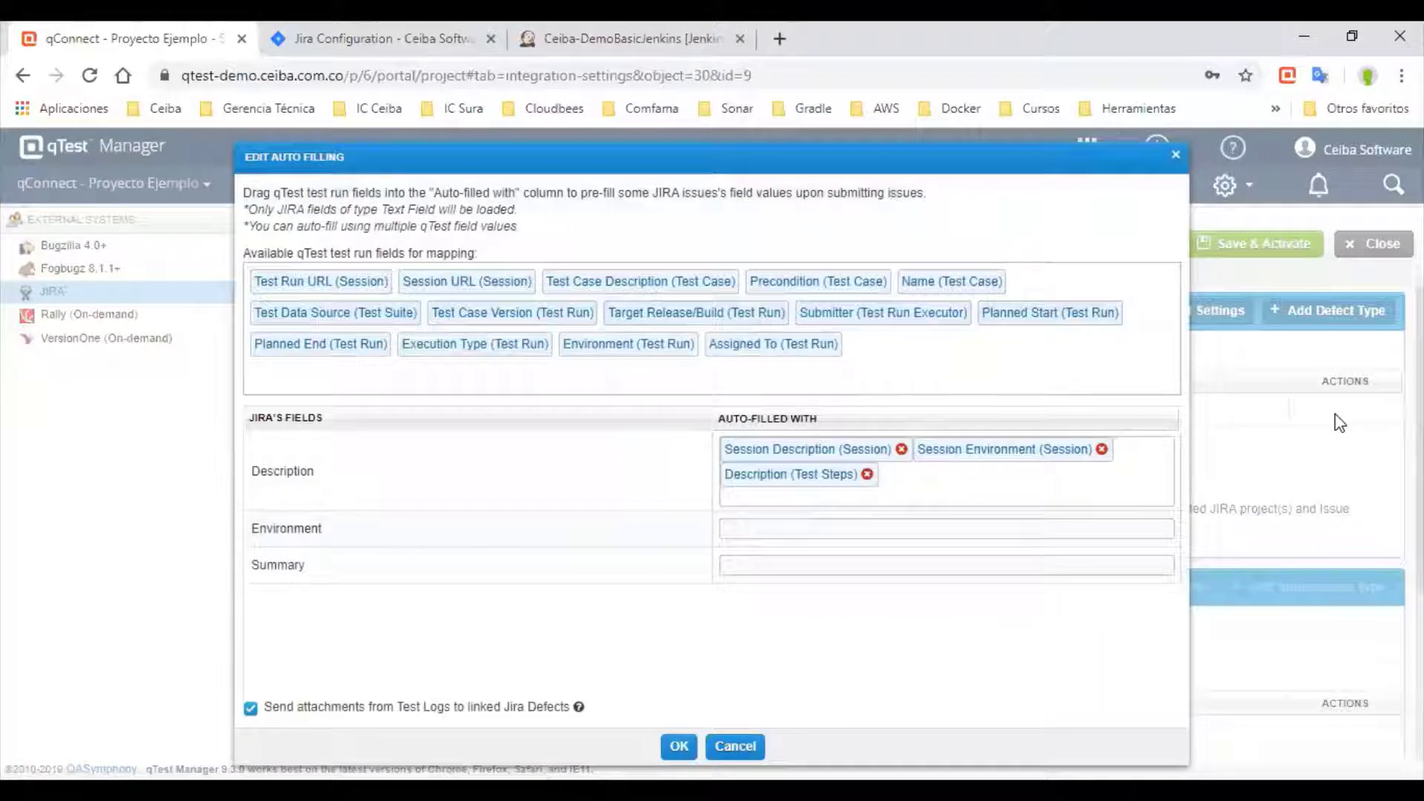
left_click(1175, 154)
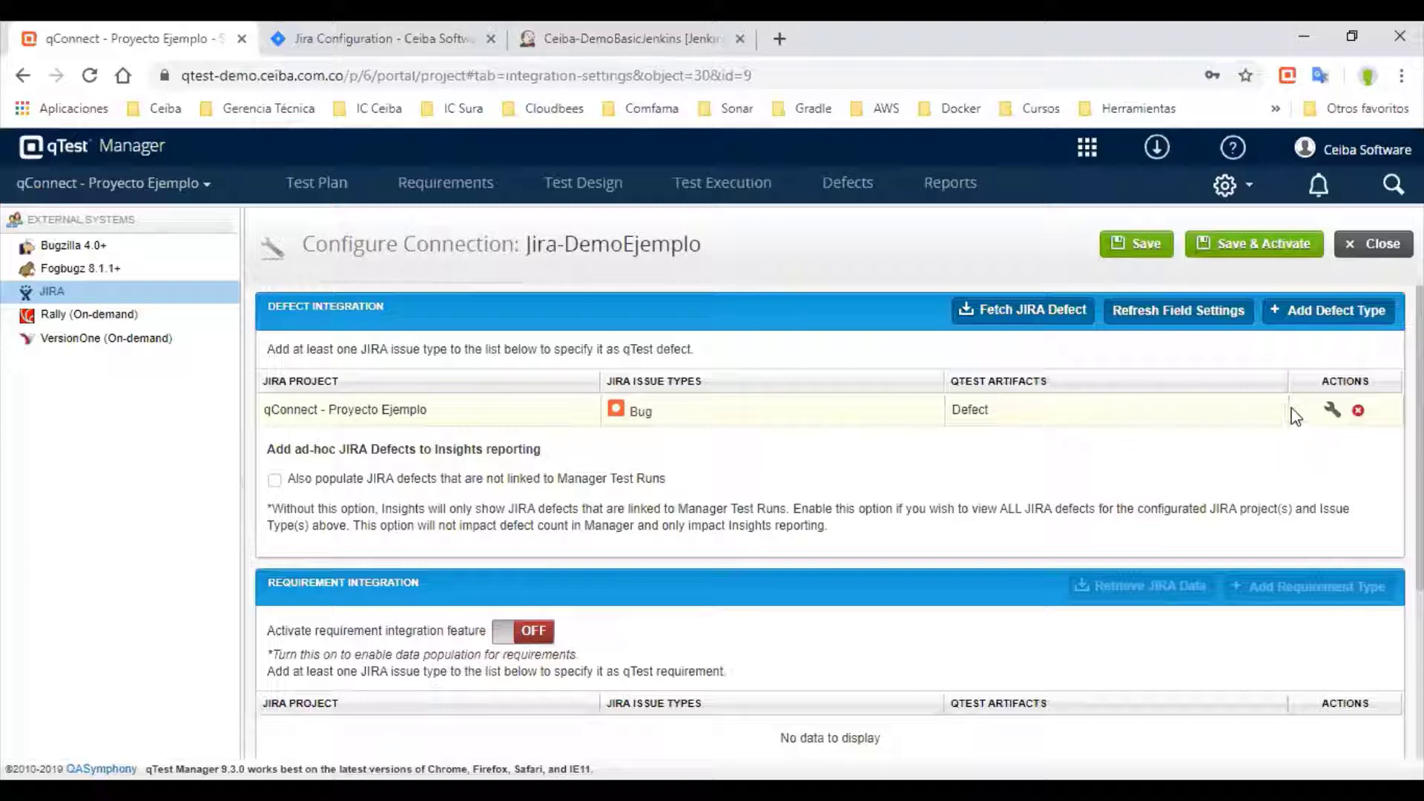
left_click(1330, 408)
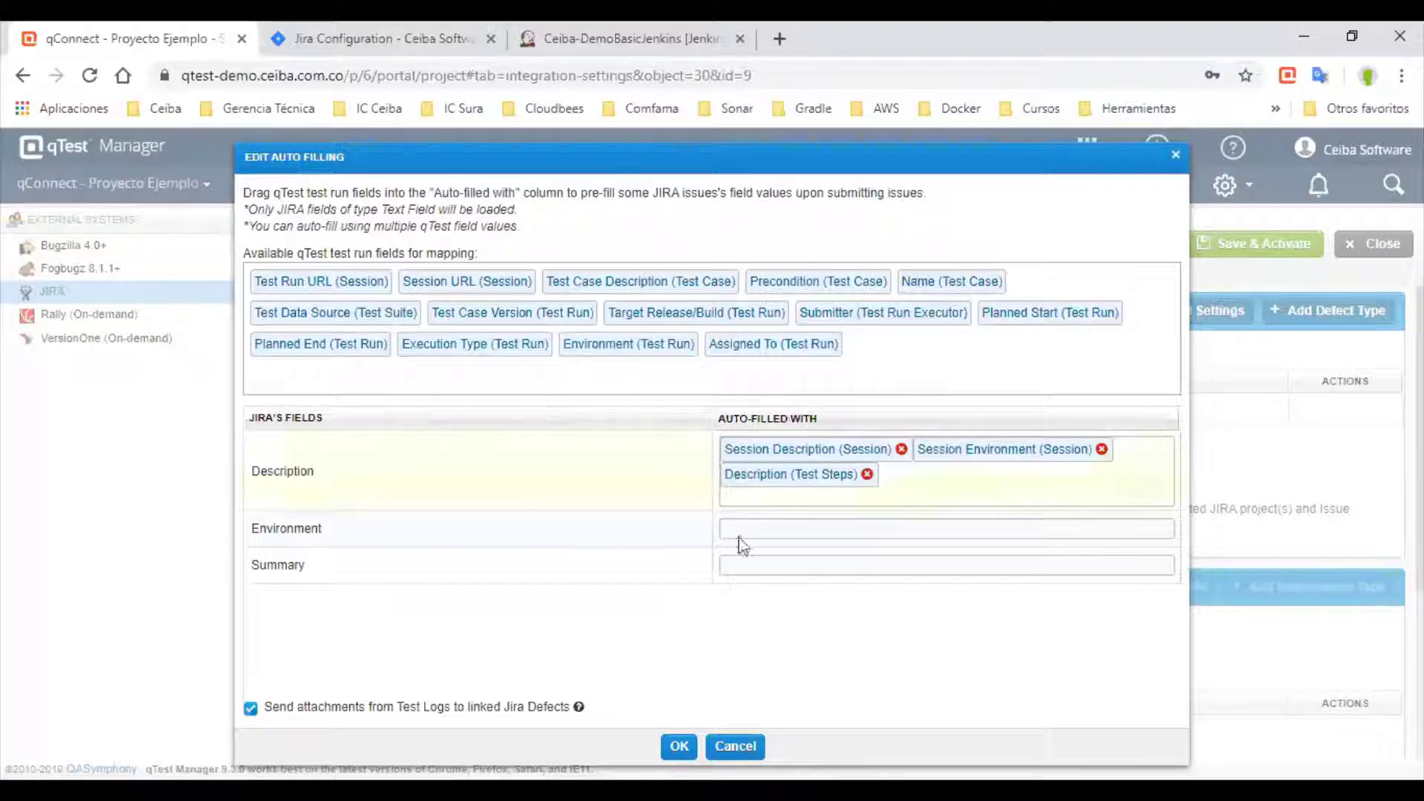
left_click(689, 746)
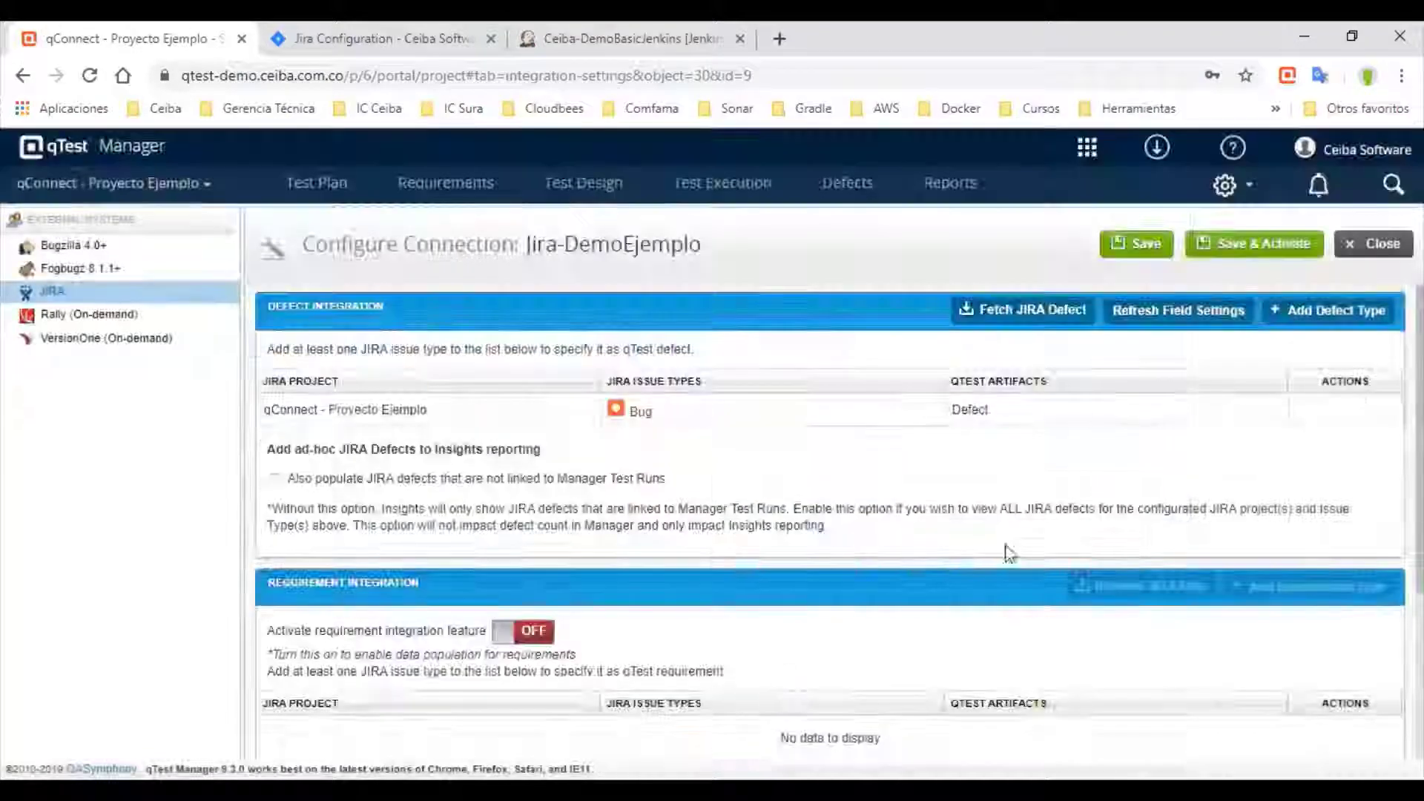
Activate the requirement integration feature and add a requirement type mapping the JIRA project qConnect - Proyecto Ejemplo with the Story issue type
scroll(1096, 581, "down", 3)
scroll(1202, 556, "up", 3)
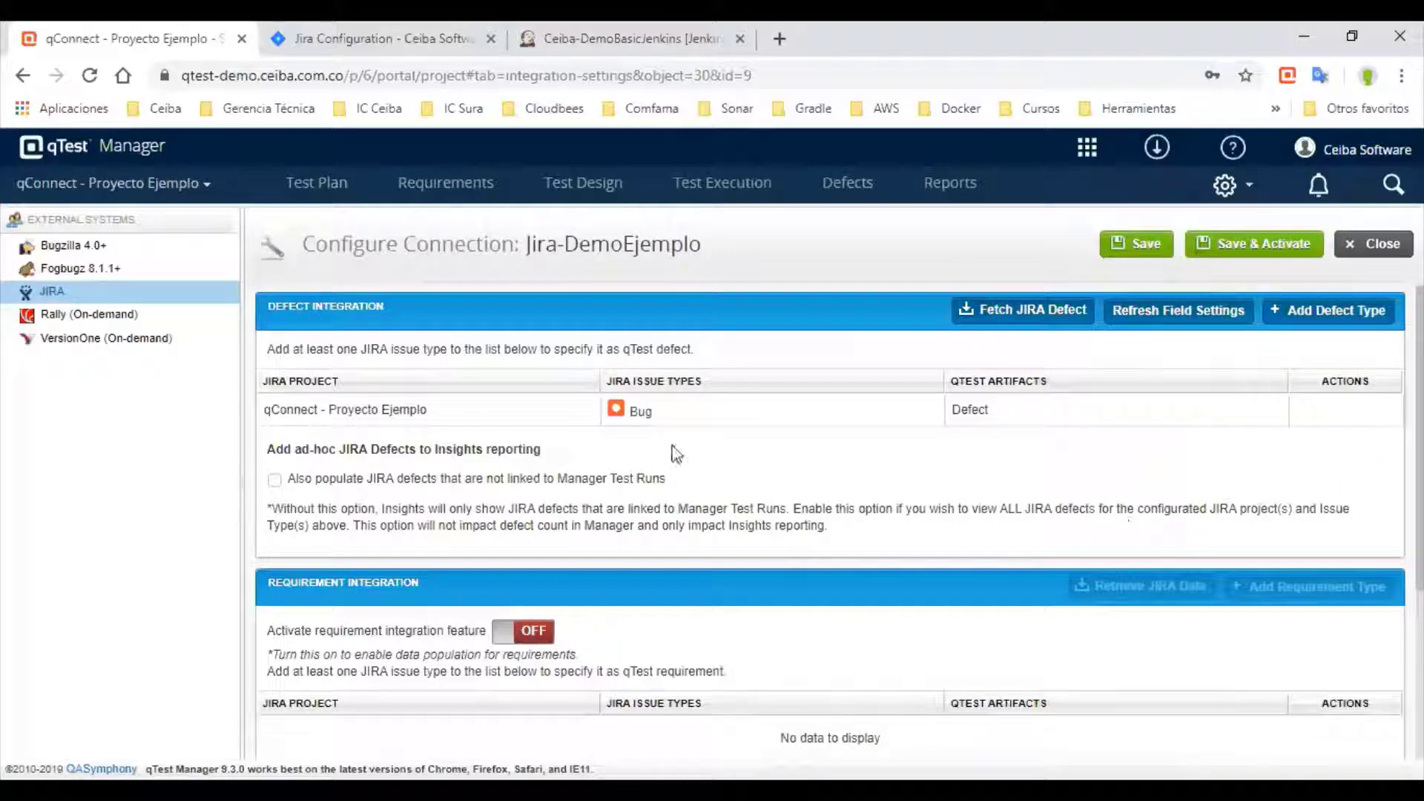
scroll(911, 443, "down", 3)
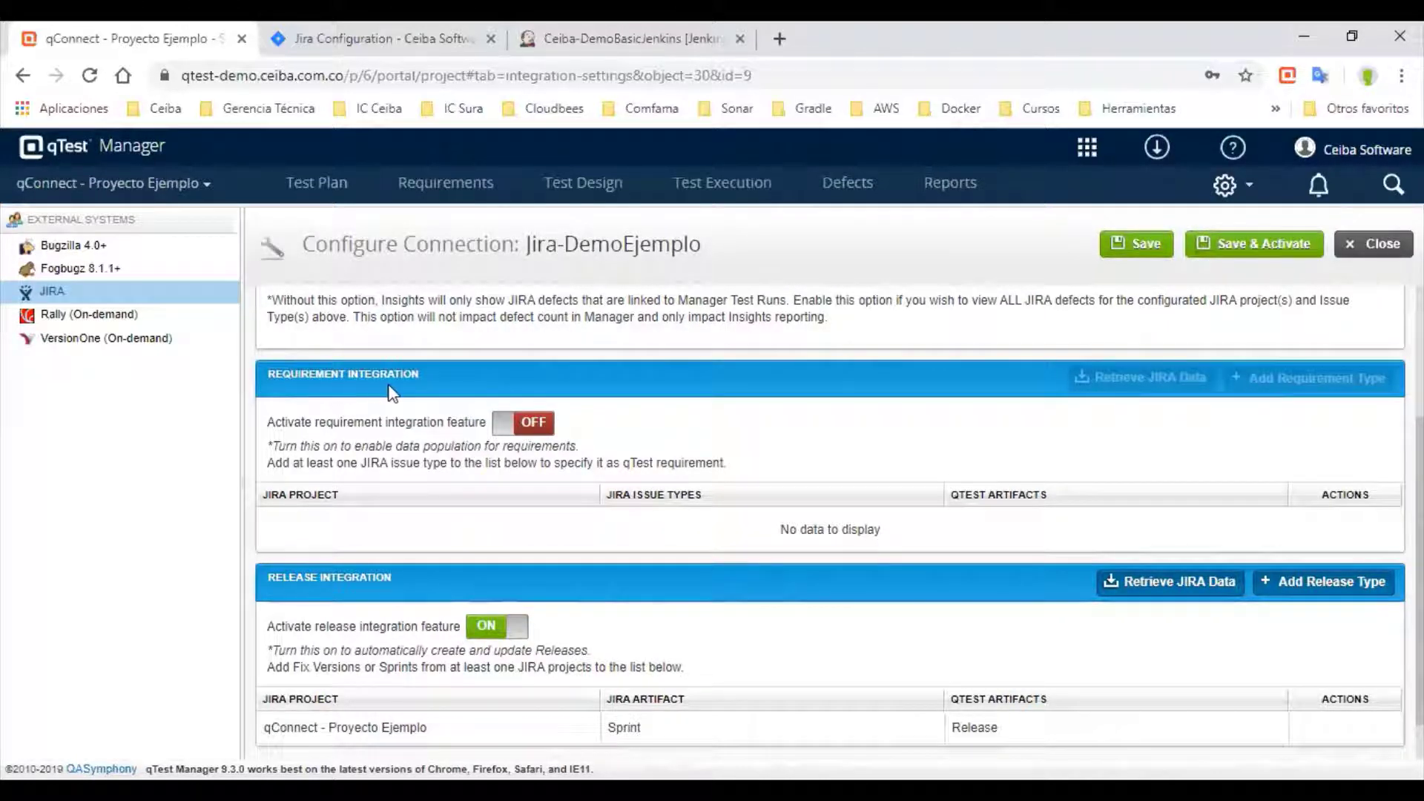
left_click(509, 428)
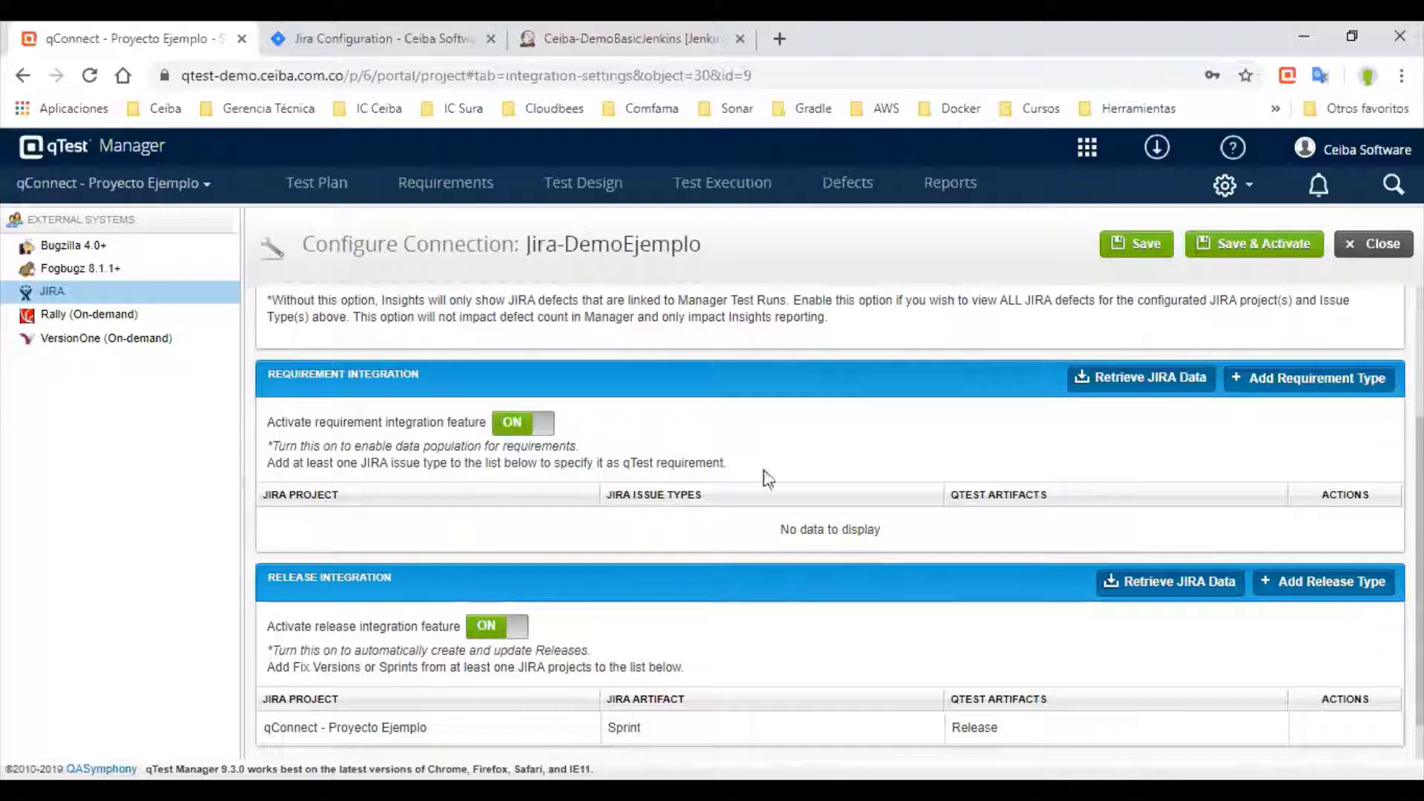
left_click(1299, 388)
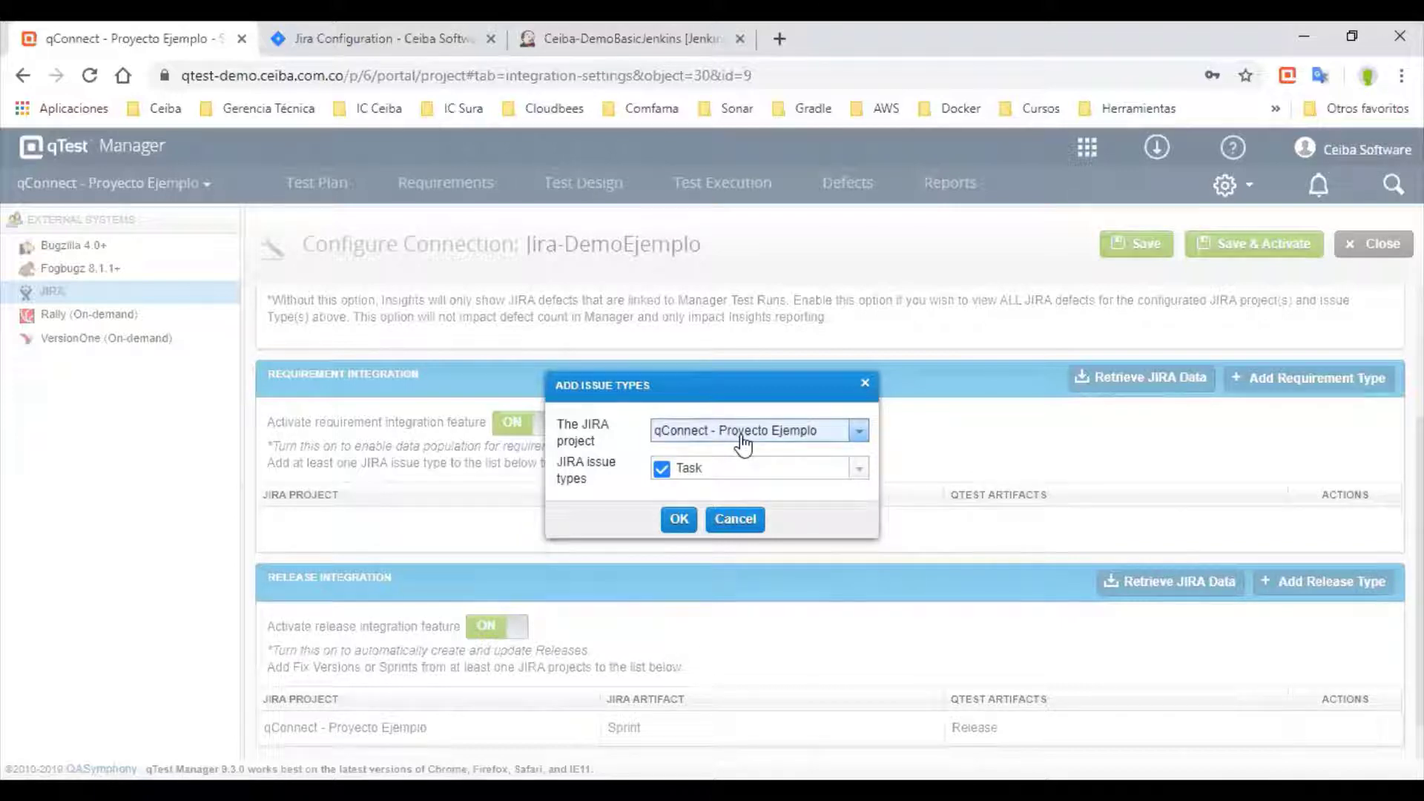
left_click(720, 478)
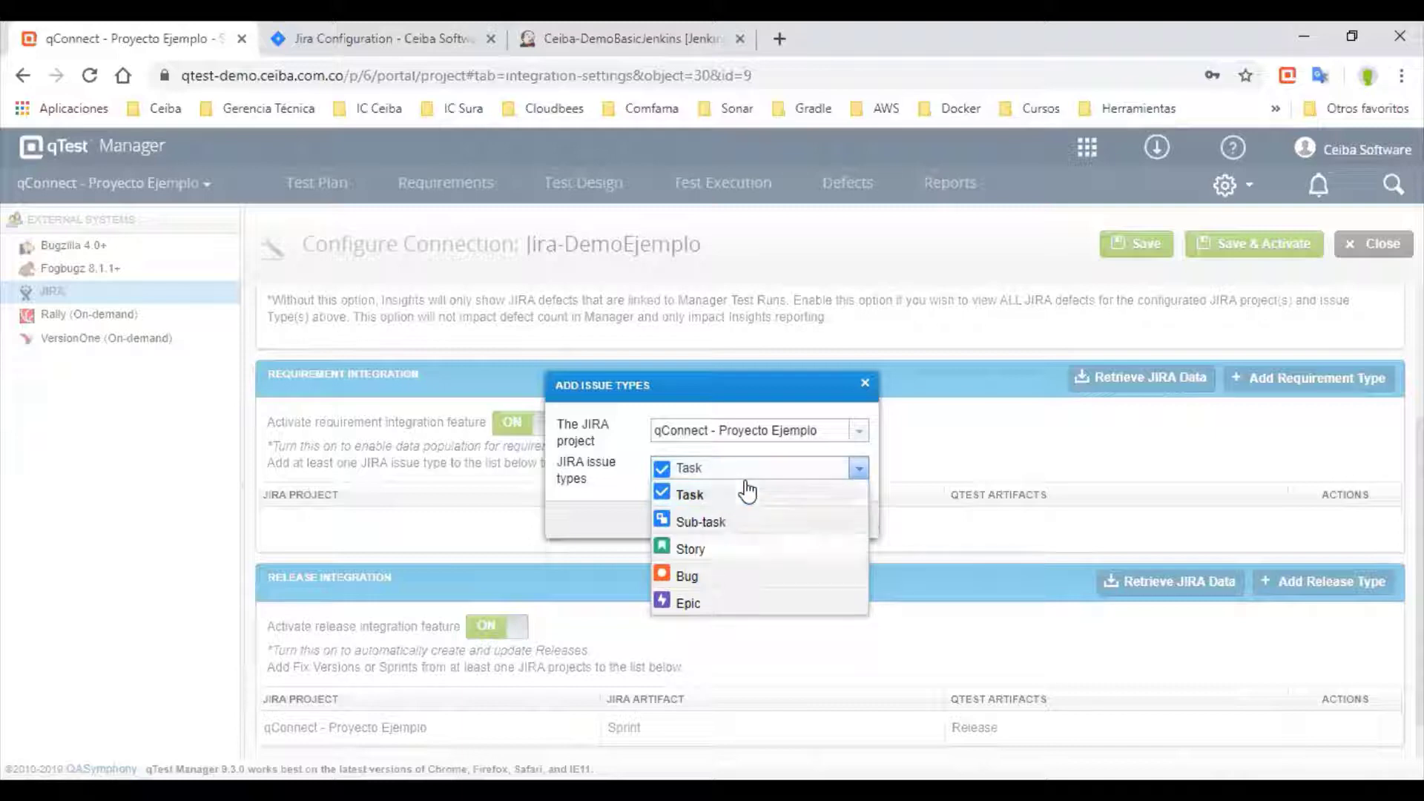
left_click(723, 550)
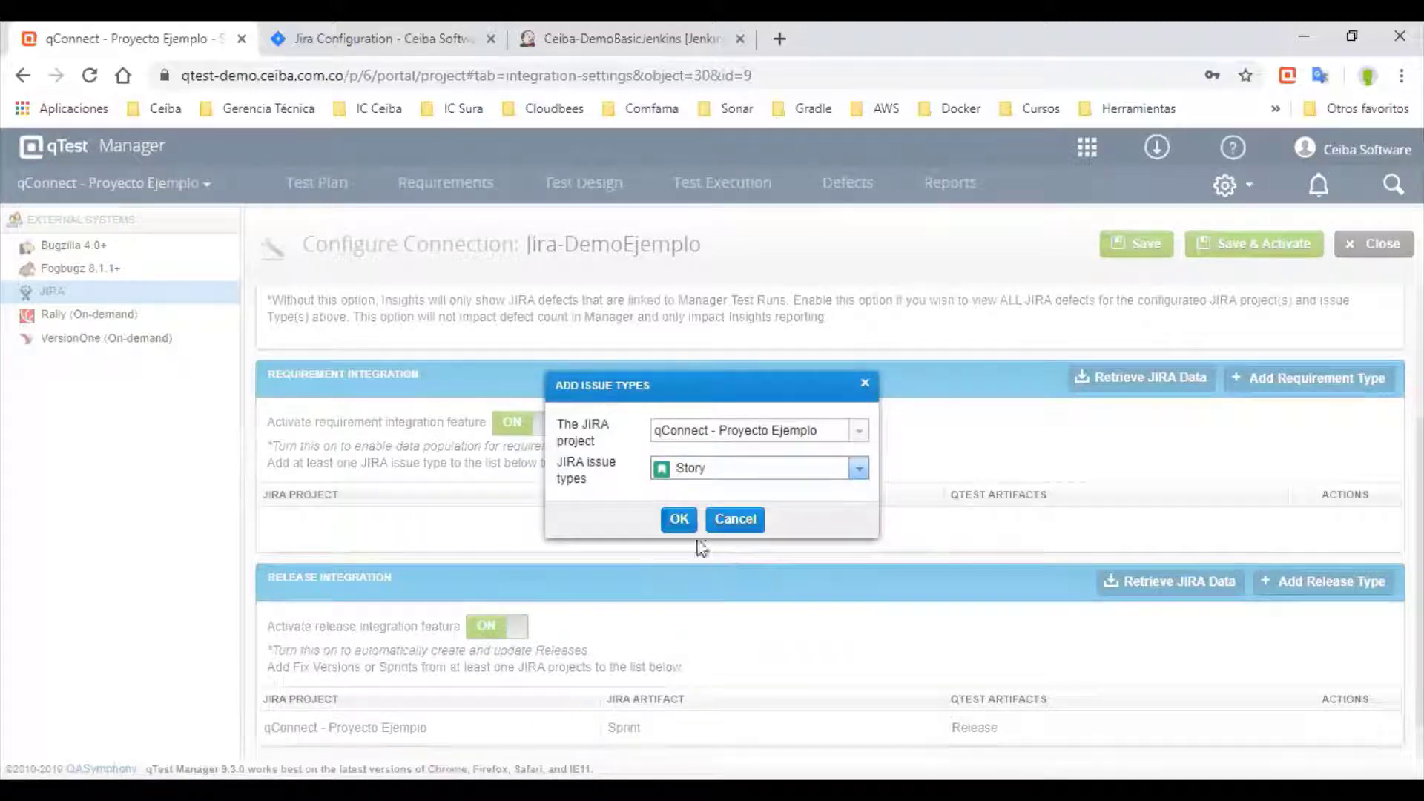
left_click(677, 521)
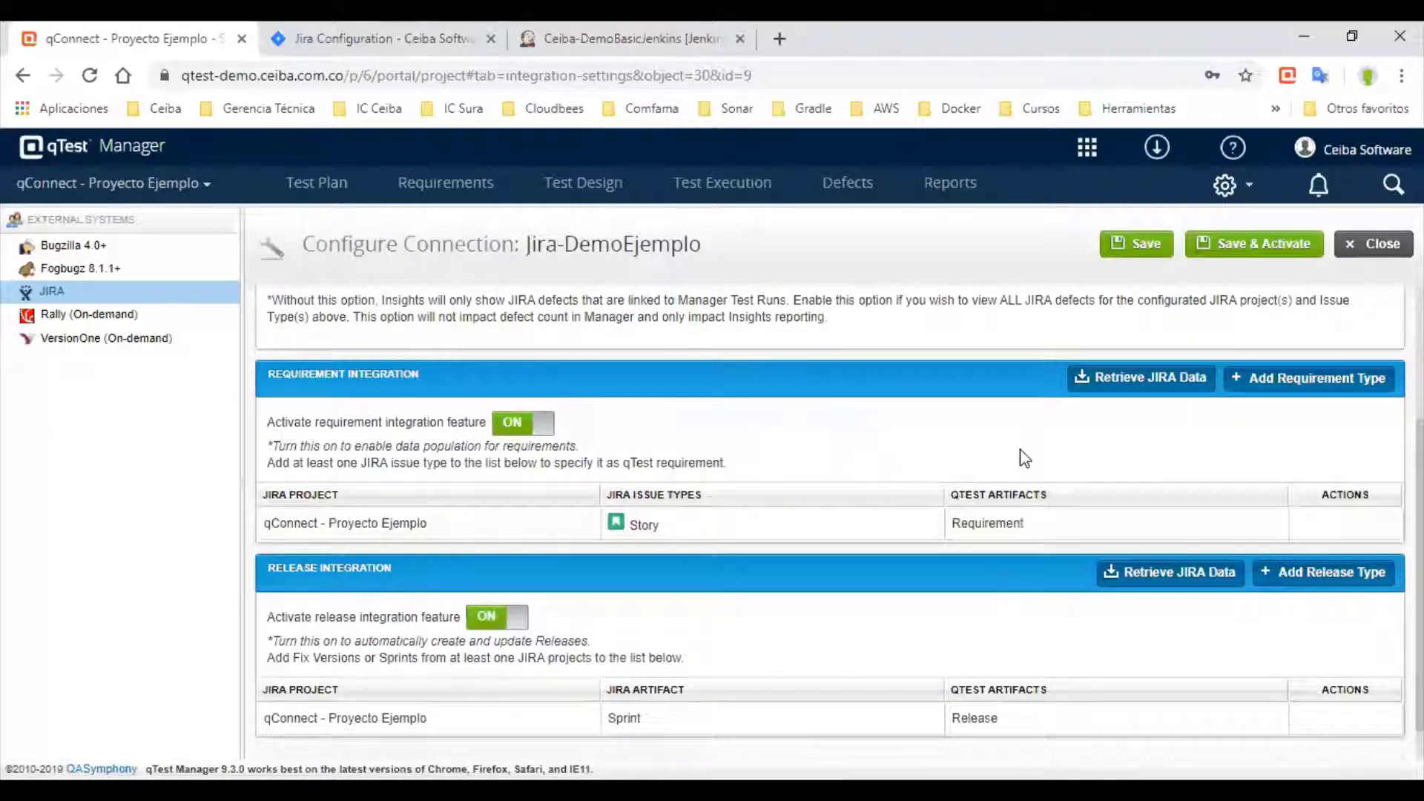
Review the data retrieval options and JIRA issue fields of the Story requirement mapping
mouse_move(688, 534)
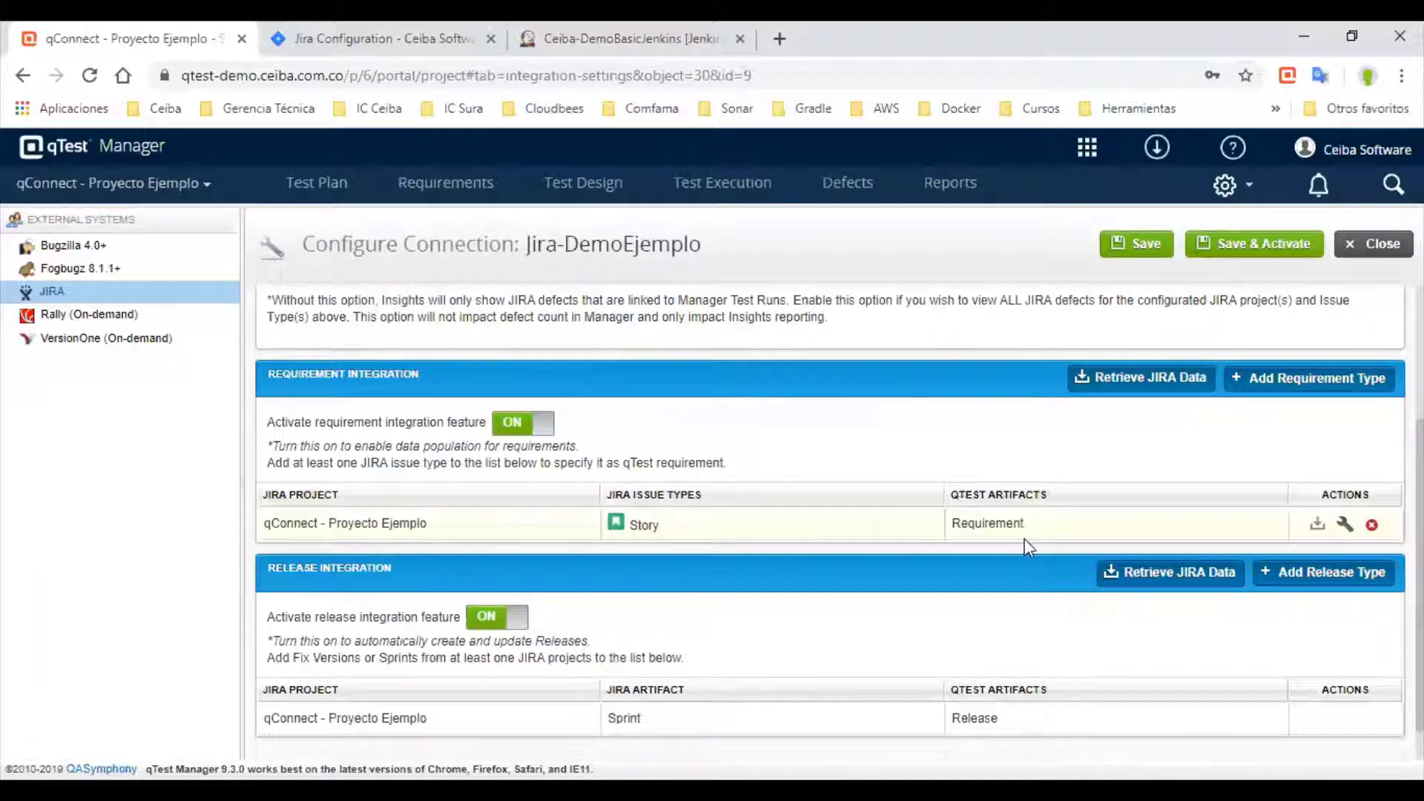
left_click(1345, 526)
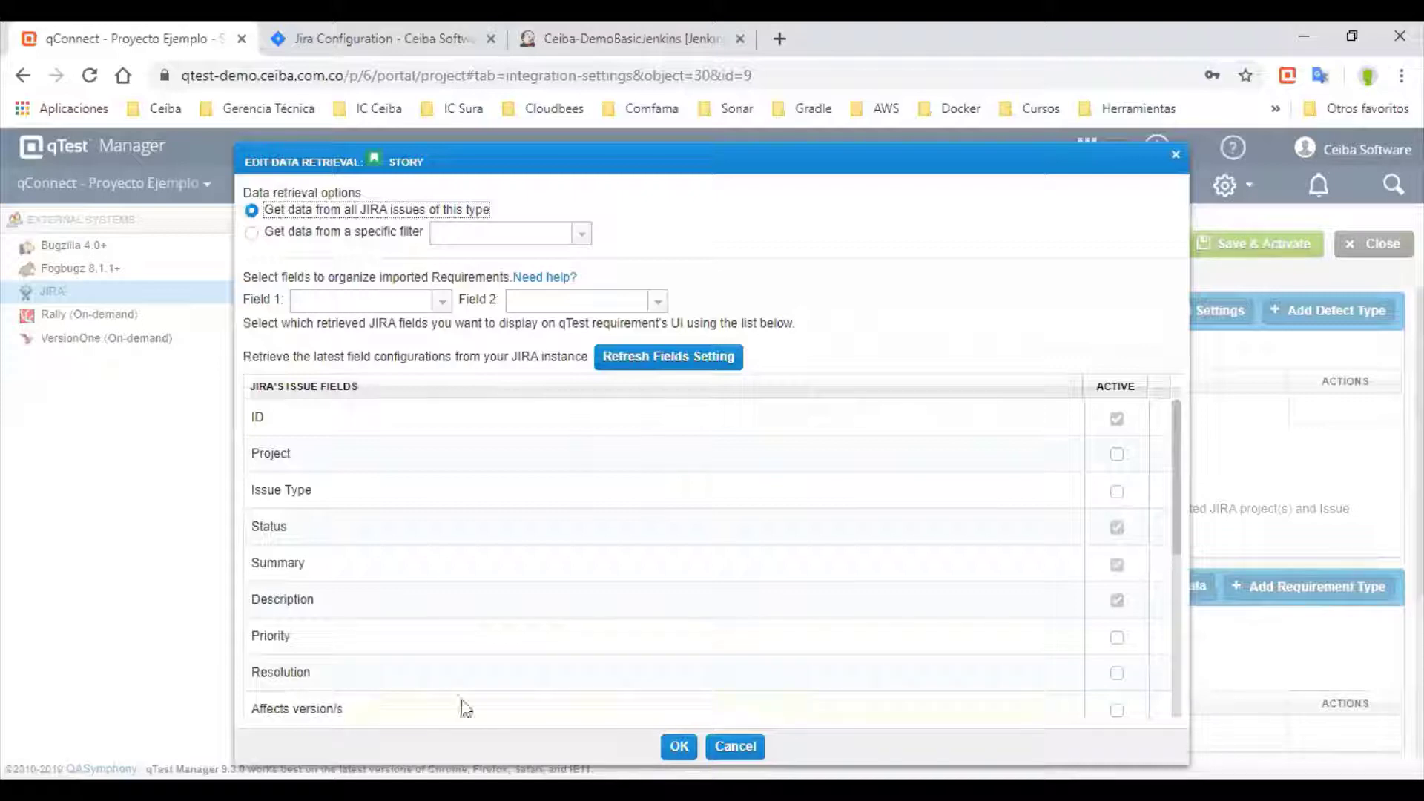
scroll(1002, 465, "down", 5)
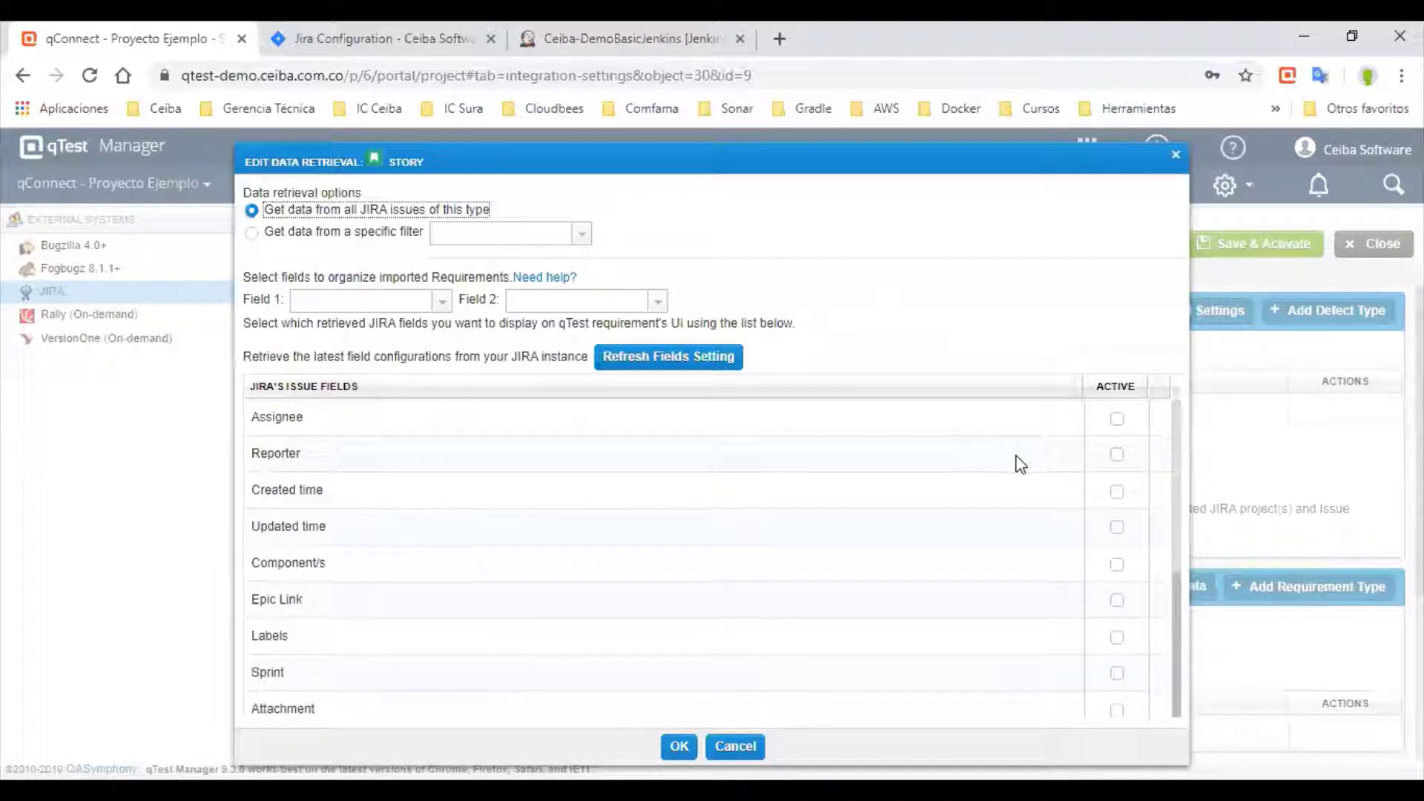
scroll(1018, 461, "up", 5)
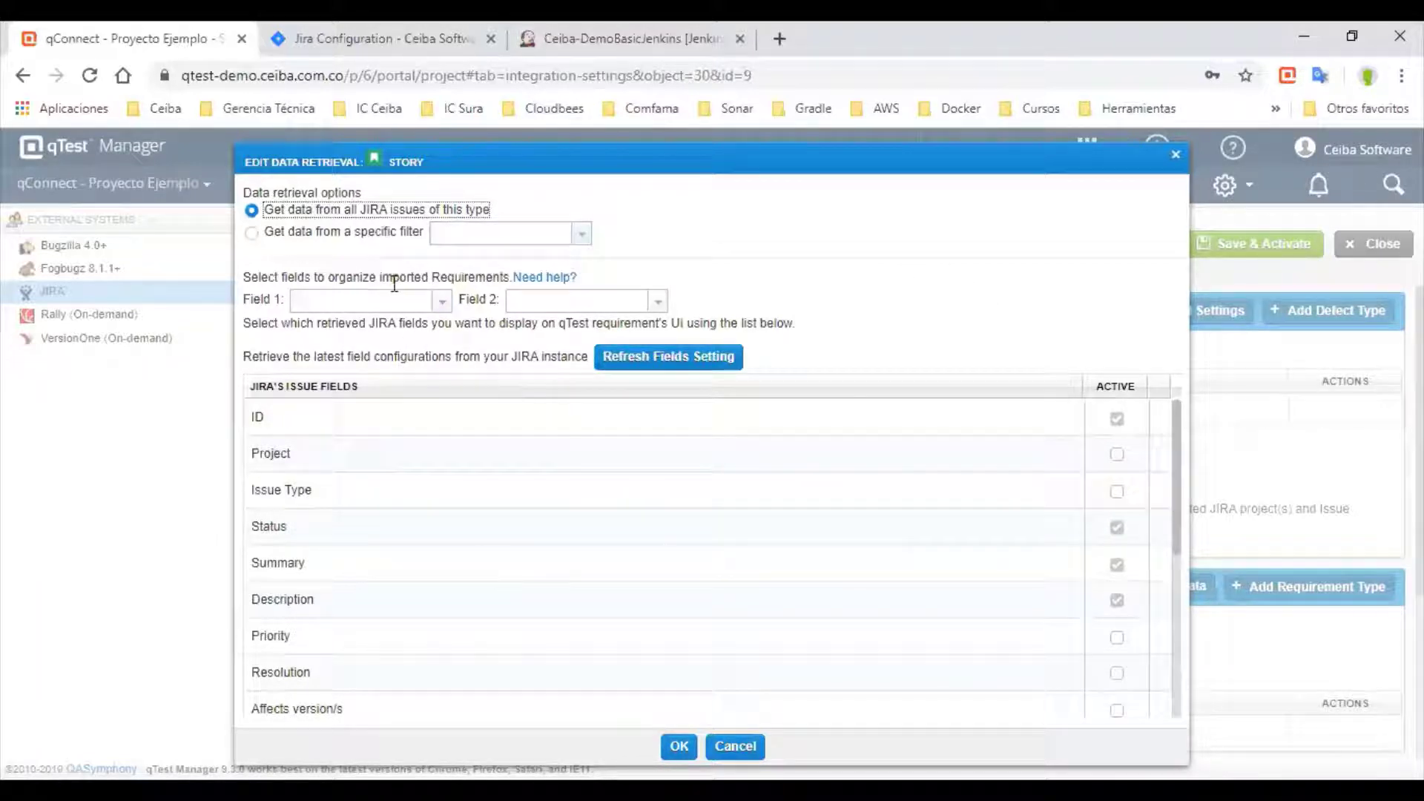
left_click(757, 747)
Save and activate the Jira-DemoEjemplo connection, and refresh the browser so the integration takes effect
scroll(1112, 636, "down", 3)
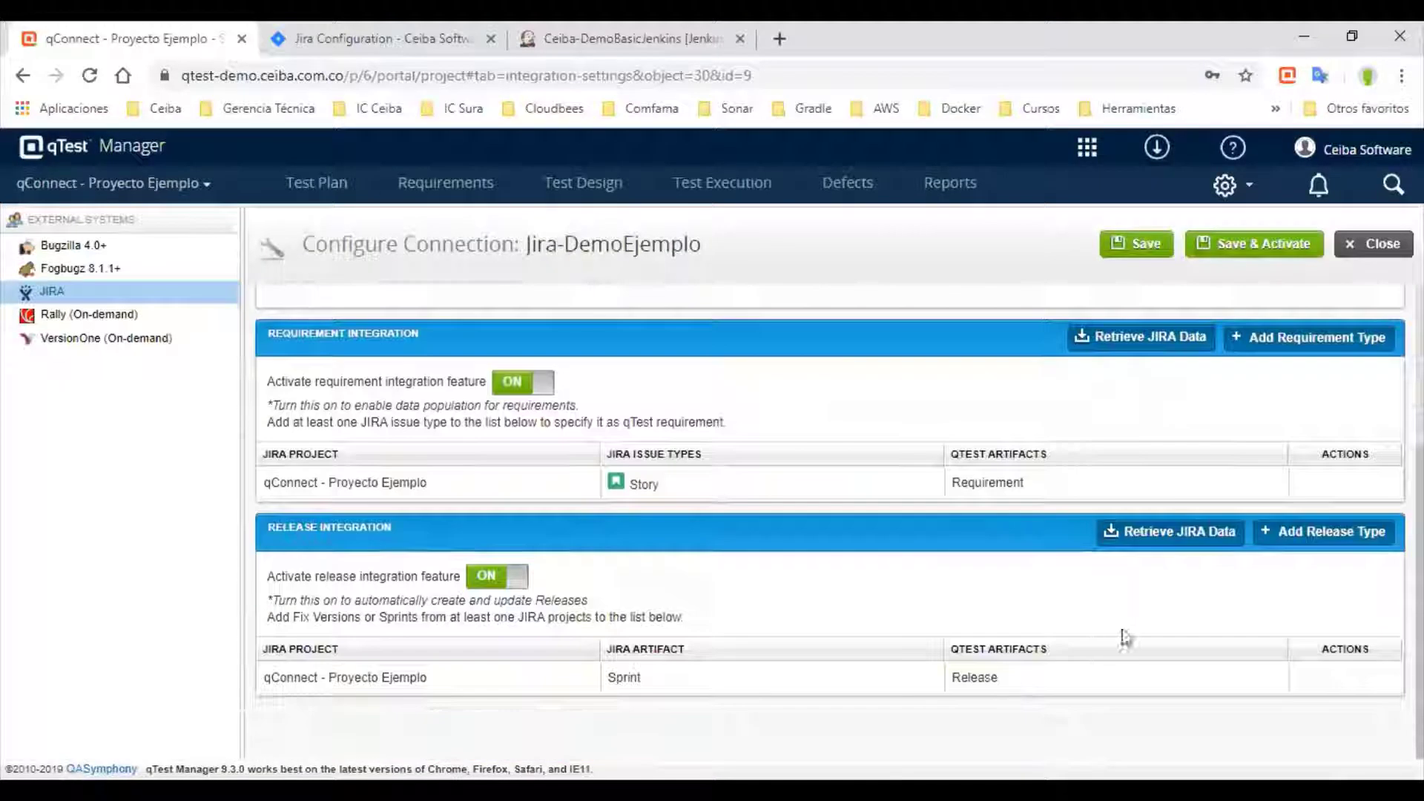
scroll(1246, 610, "up", 3)
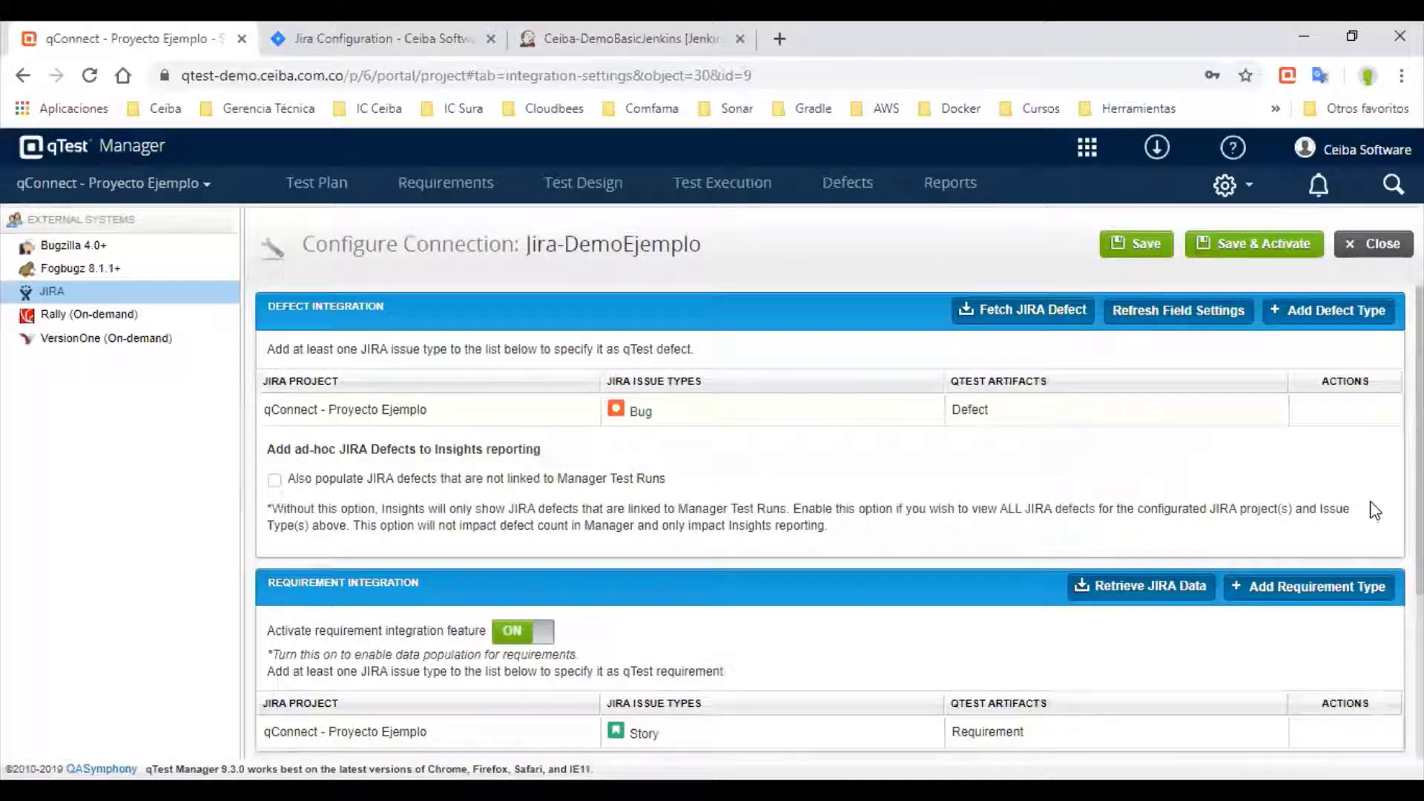
left_click(1250, 250)
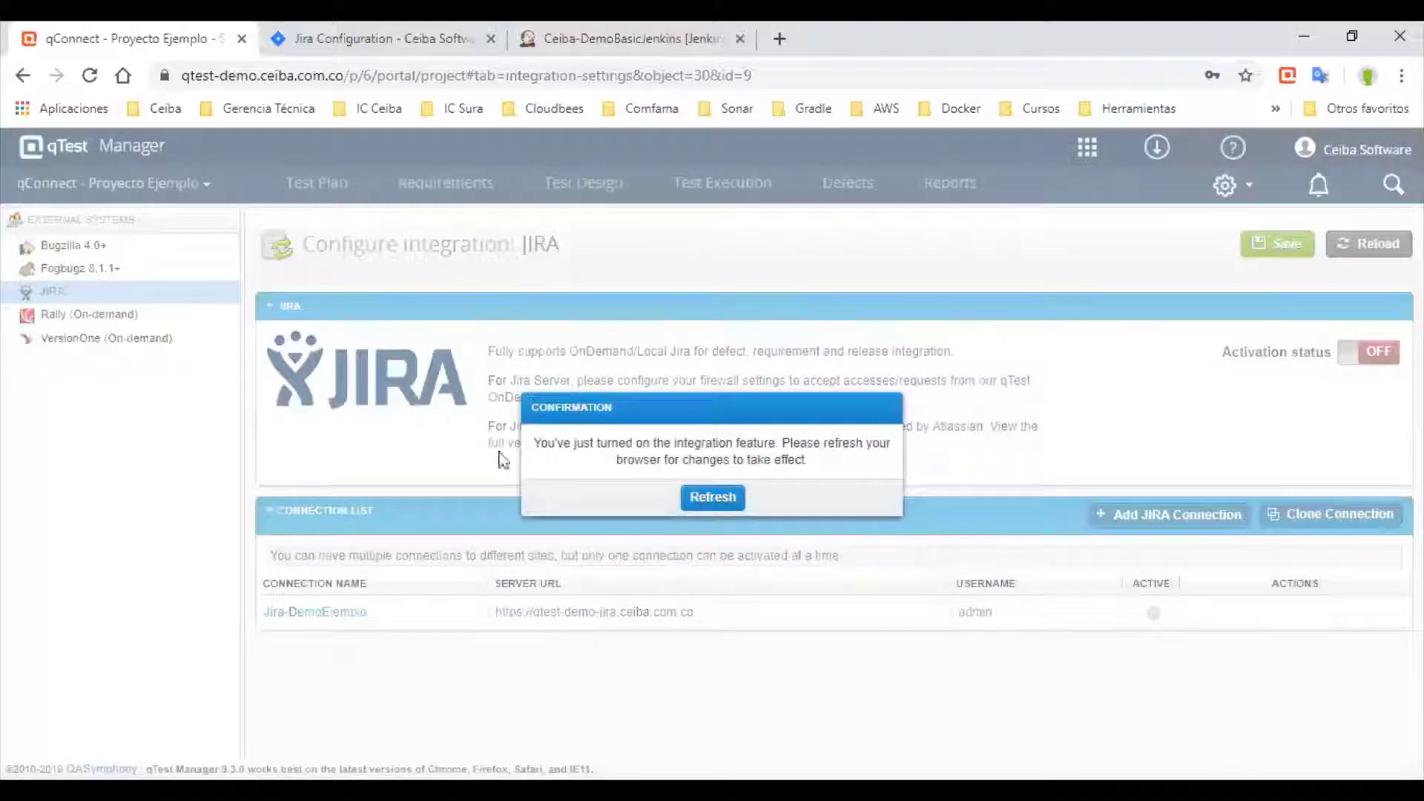
left_click(711, 499)
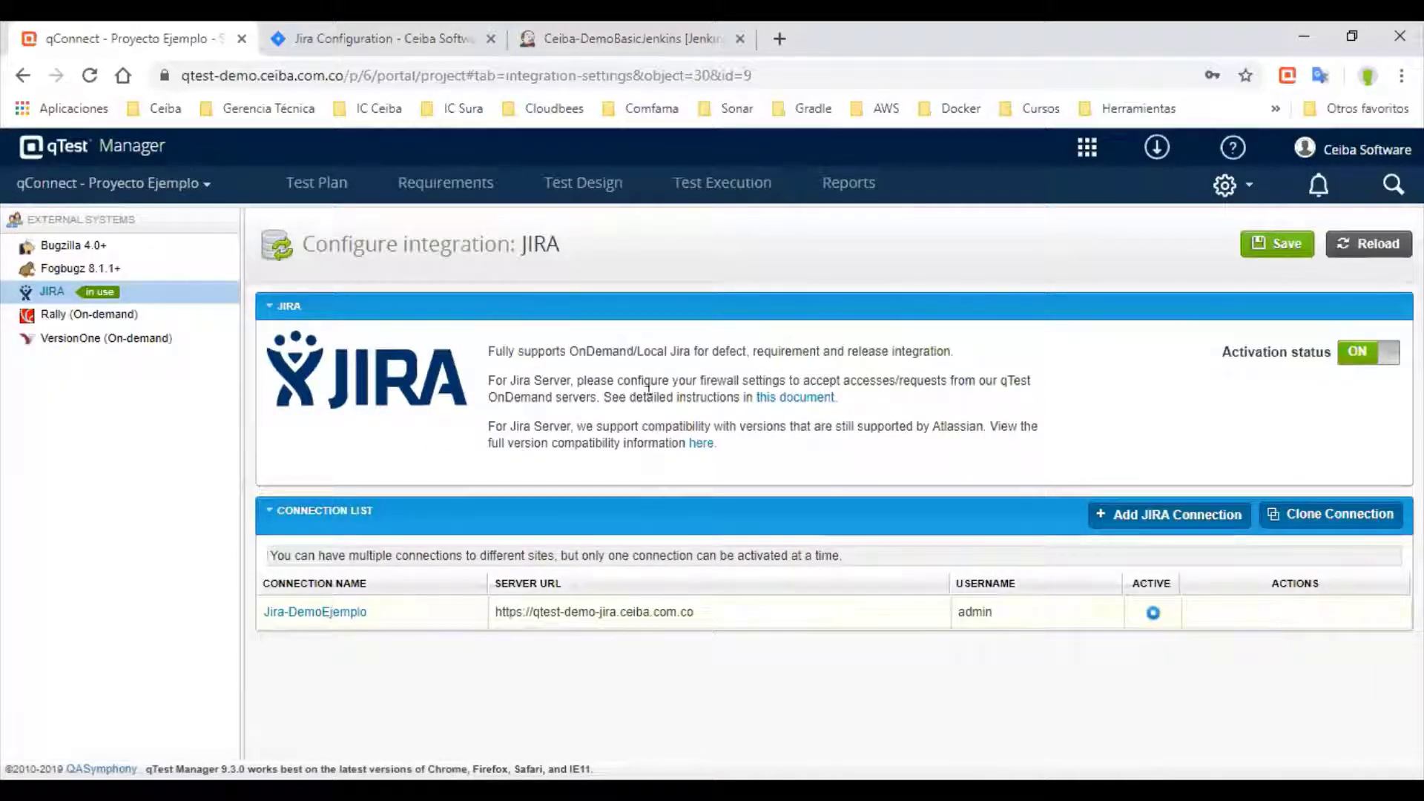
Check the project's Test Plan and Requirements for existing data, and return to the Integration Settings
left_click(317, 182)
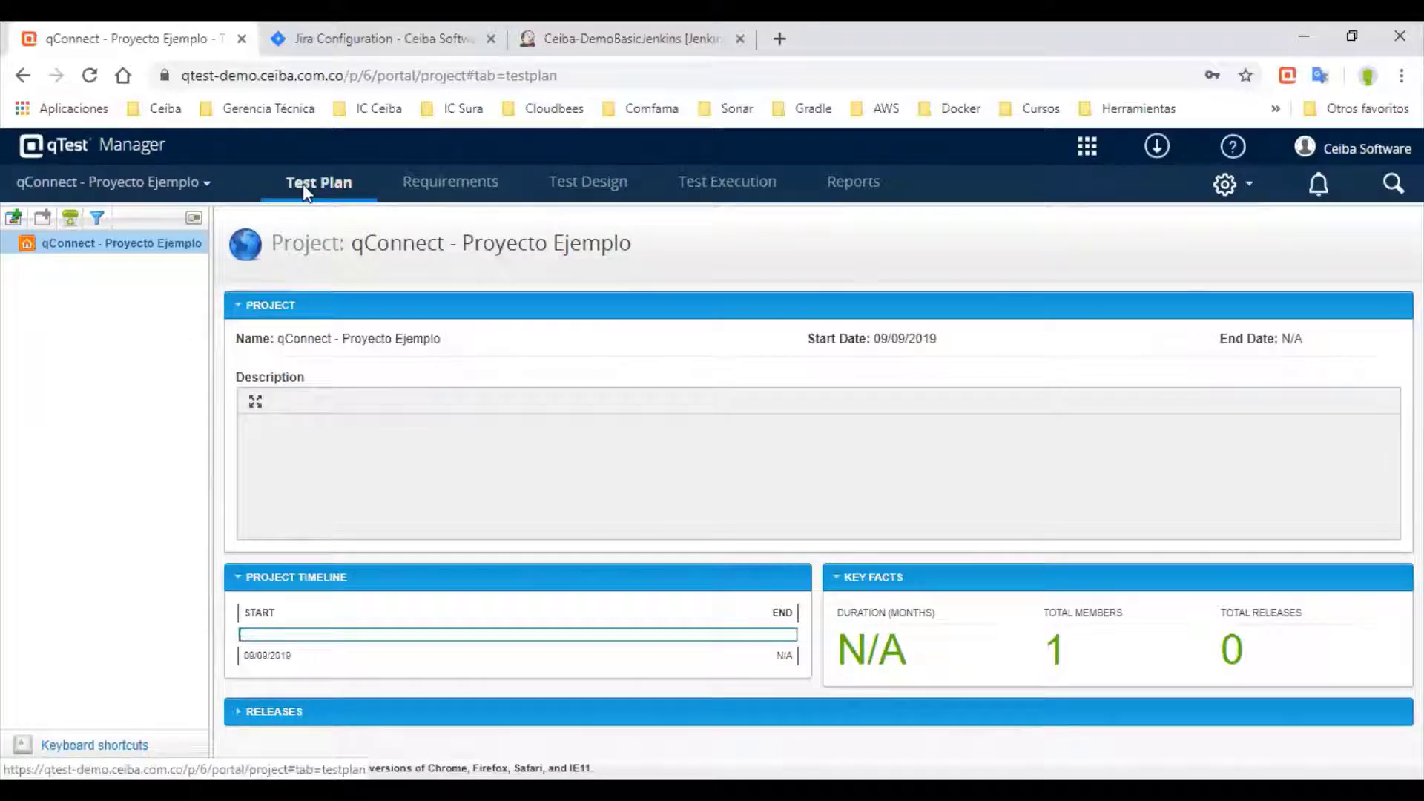
left_click(470, 185)
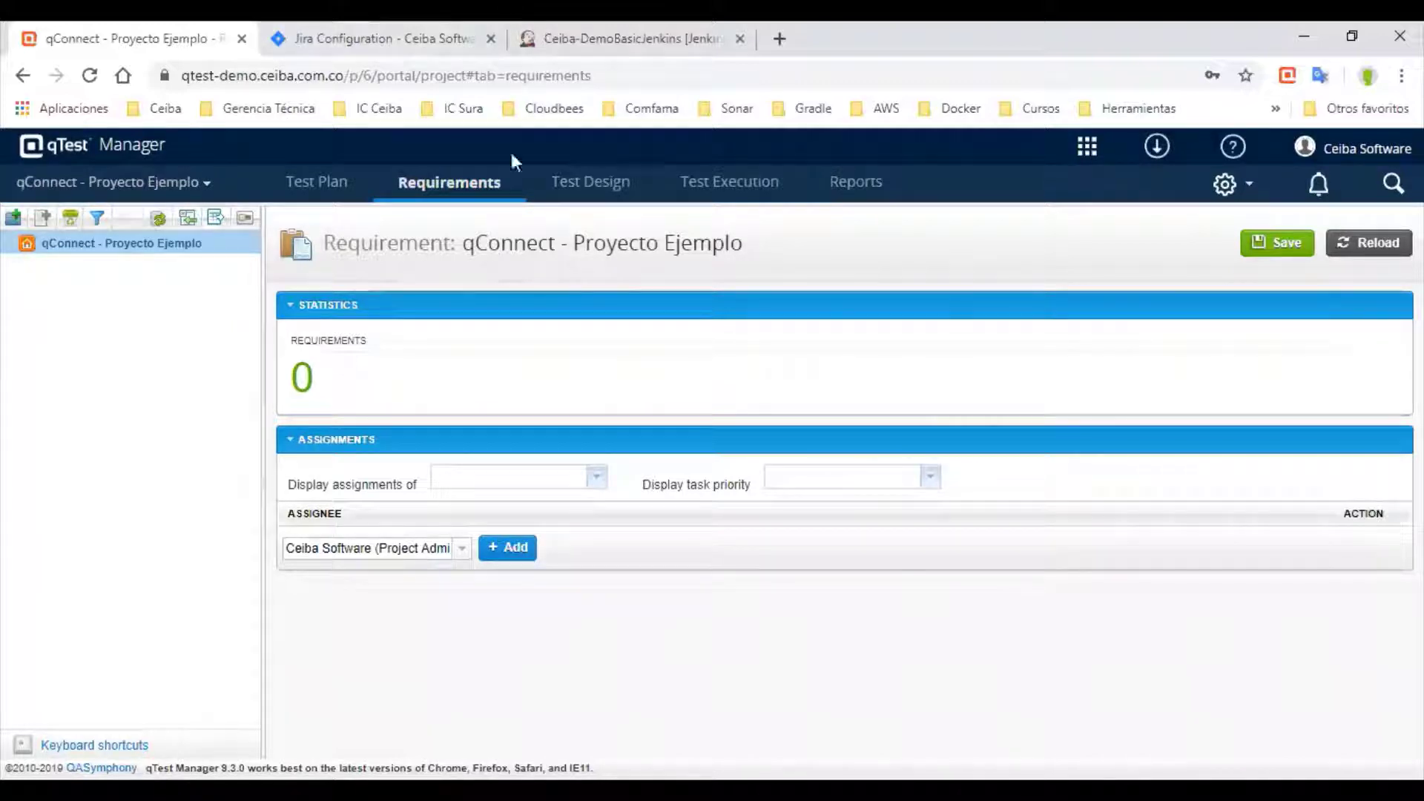
left_click(1225, 184)
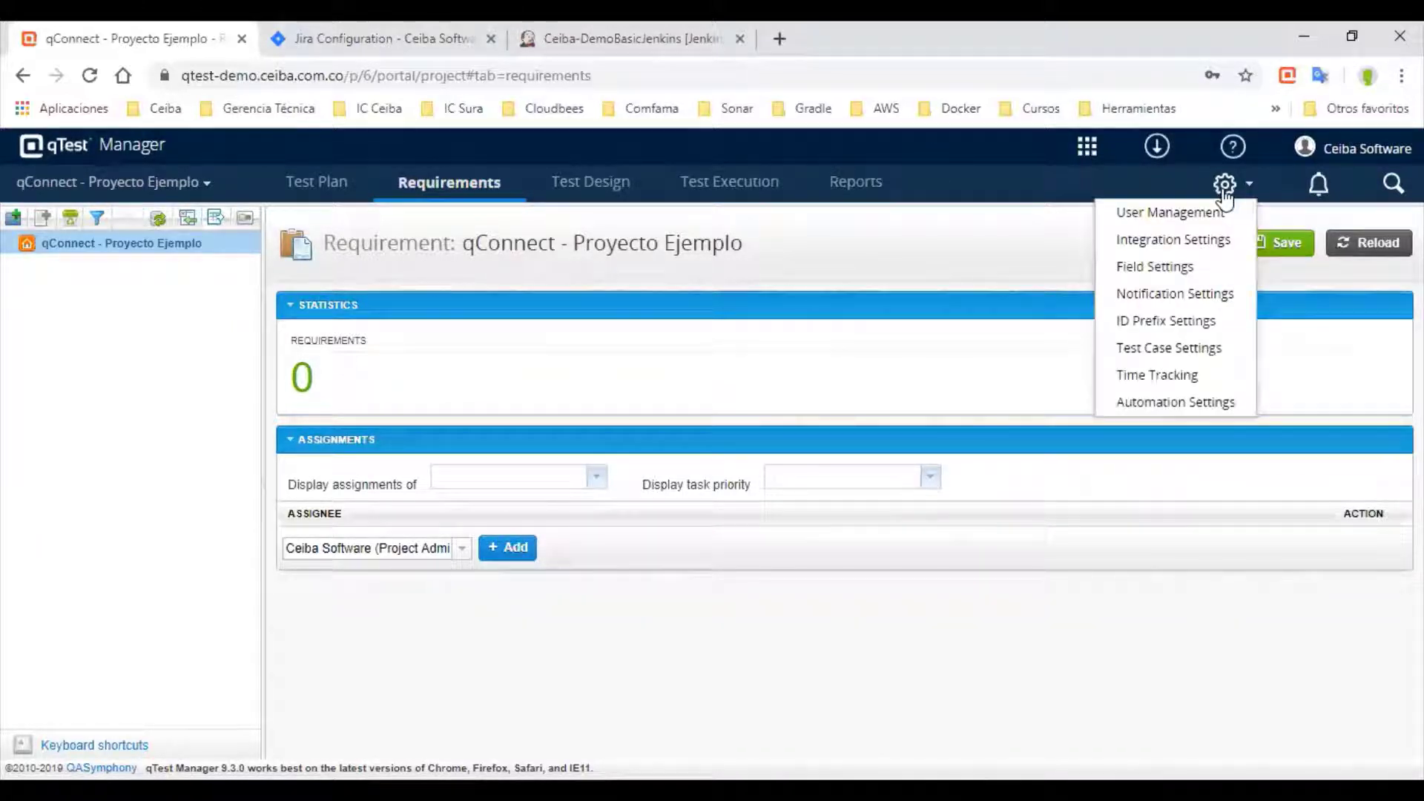
left_click(1186, 241)
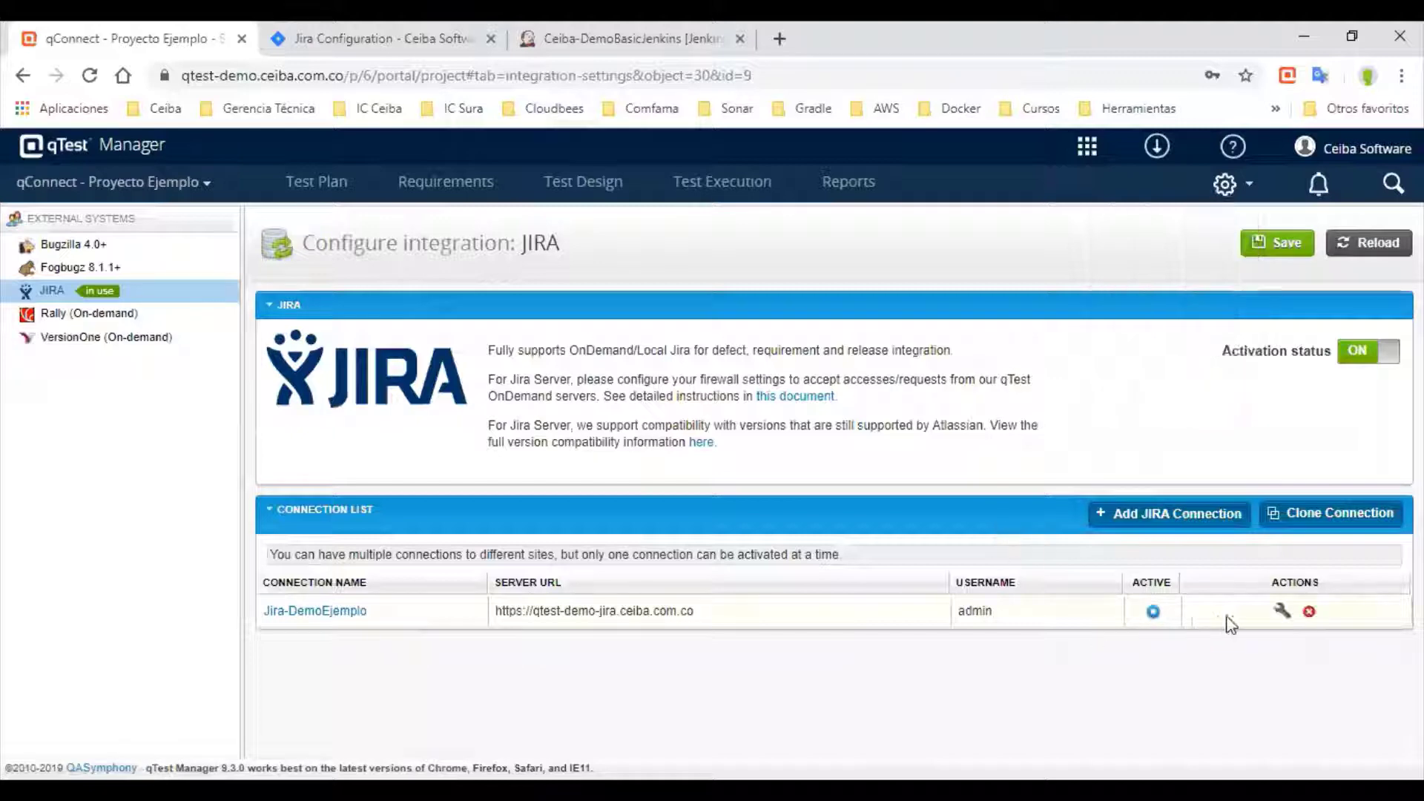
Open the configuration of the Jira-DemoEjemplo connection and retrieve the JIRA data for the release integration
left_click(1281, 613)
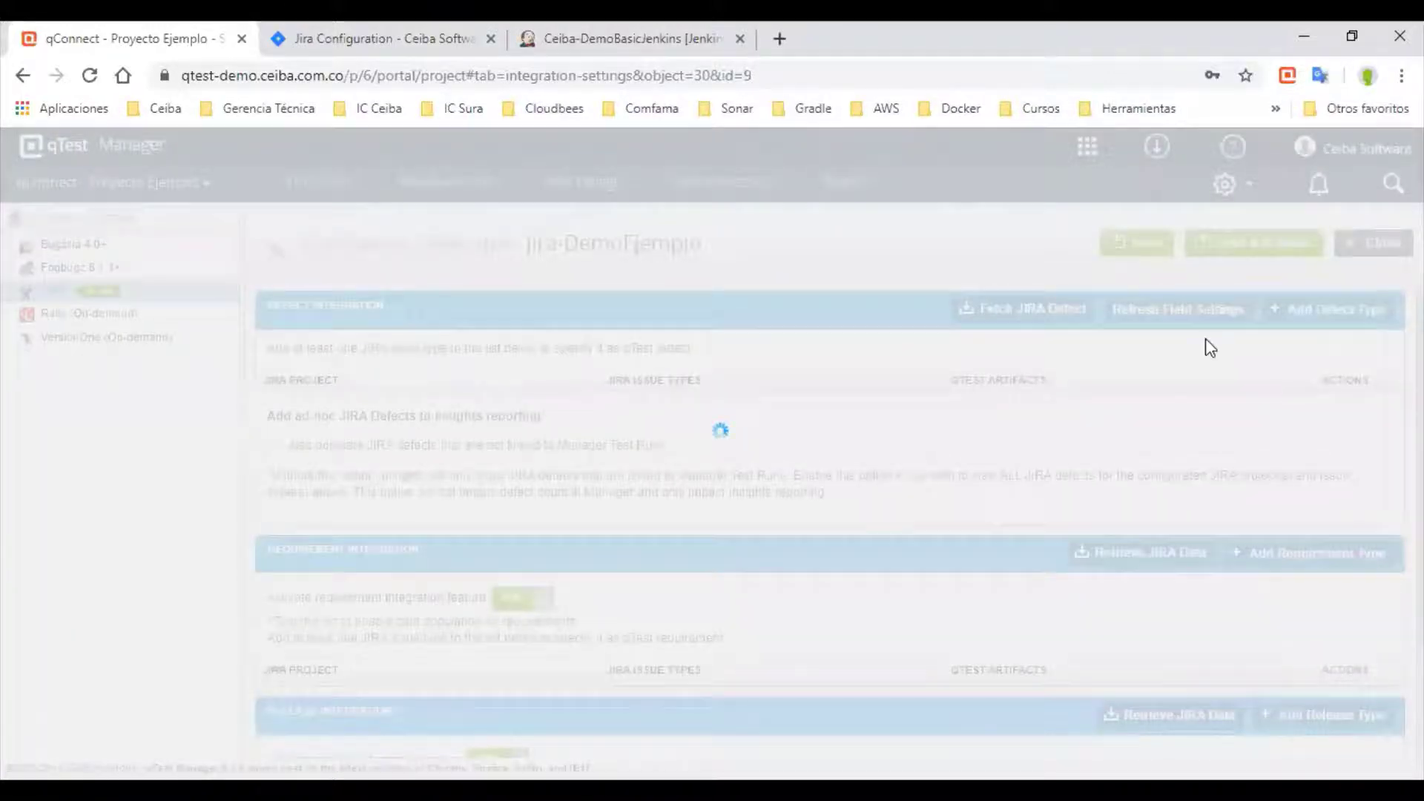
scroll(1210, 349, "down", 3)
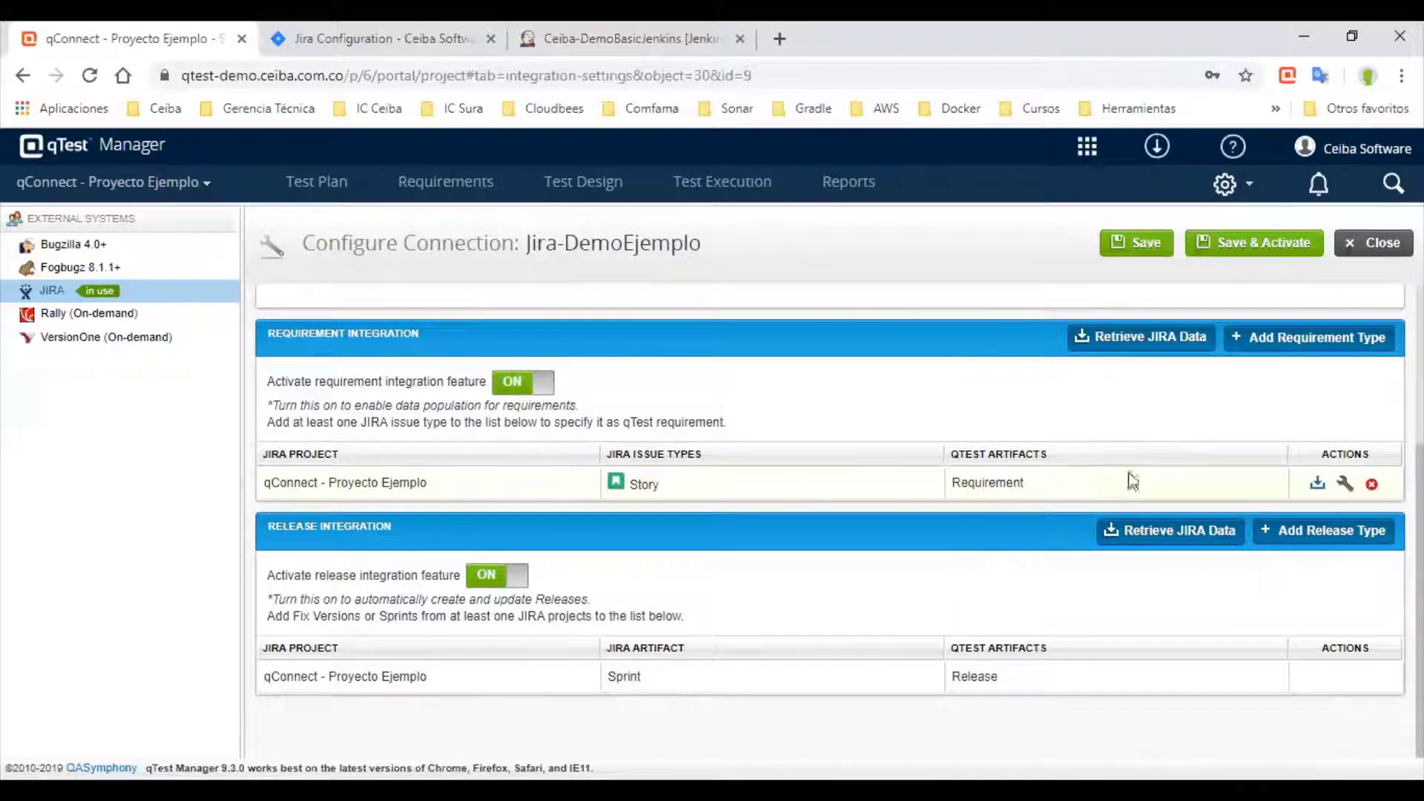
mouse_move(1310, 676)
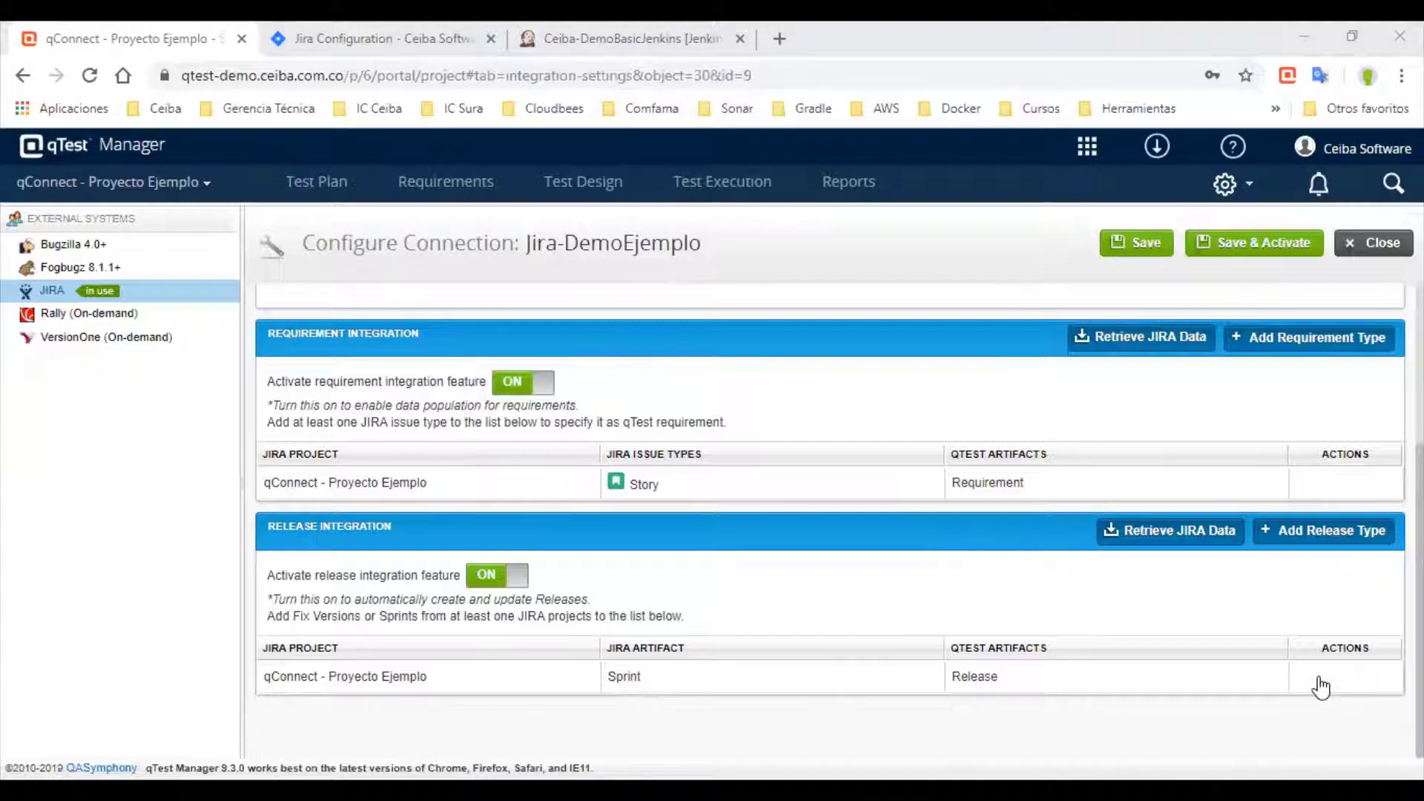
left_click(1201, 541)
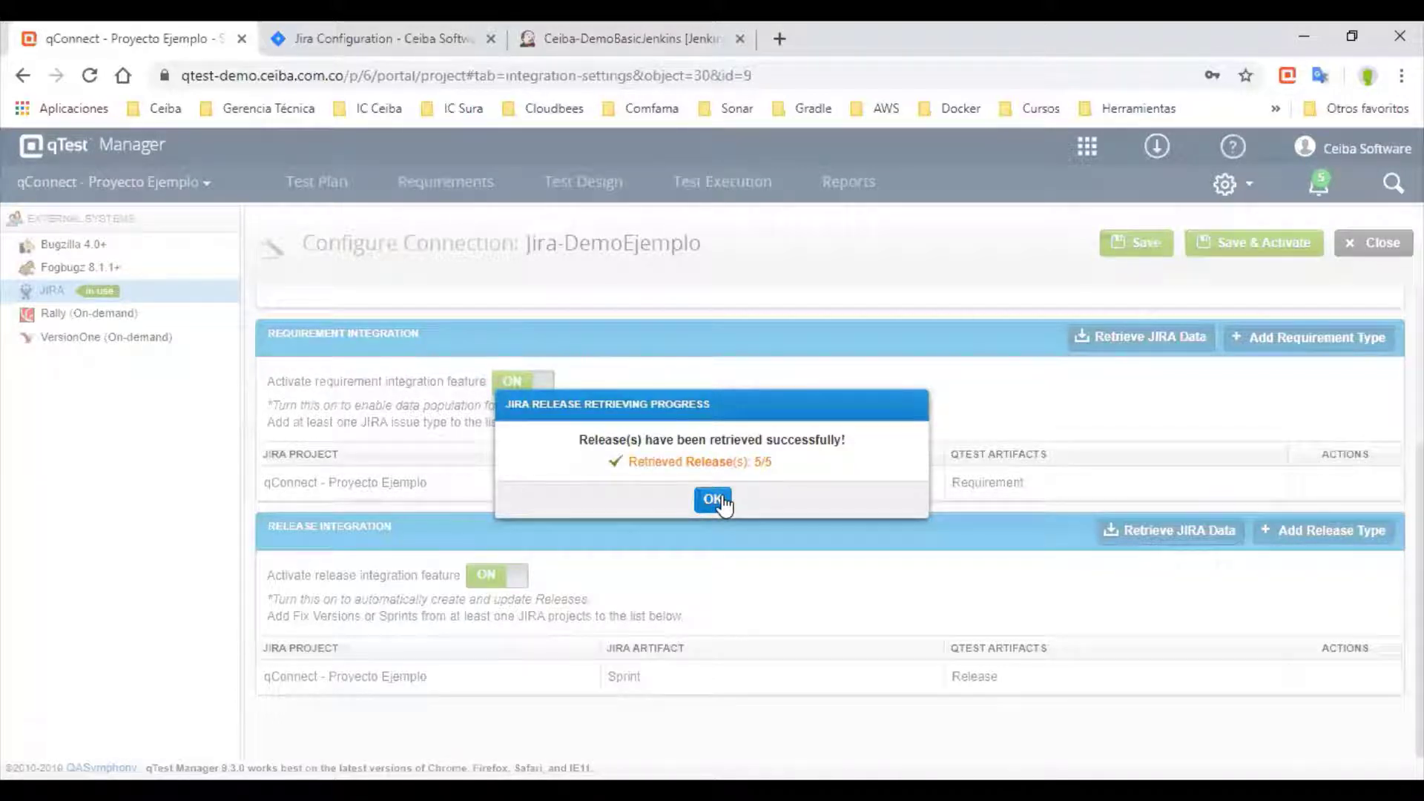
left_click(718, 500)
scroll(1203, 623, "up", 1)
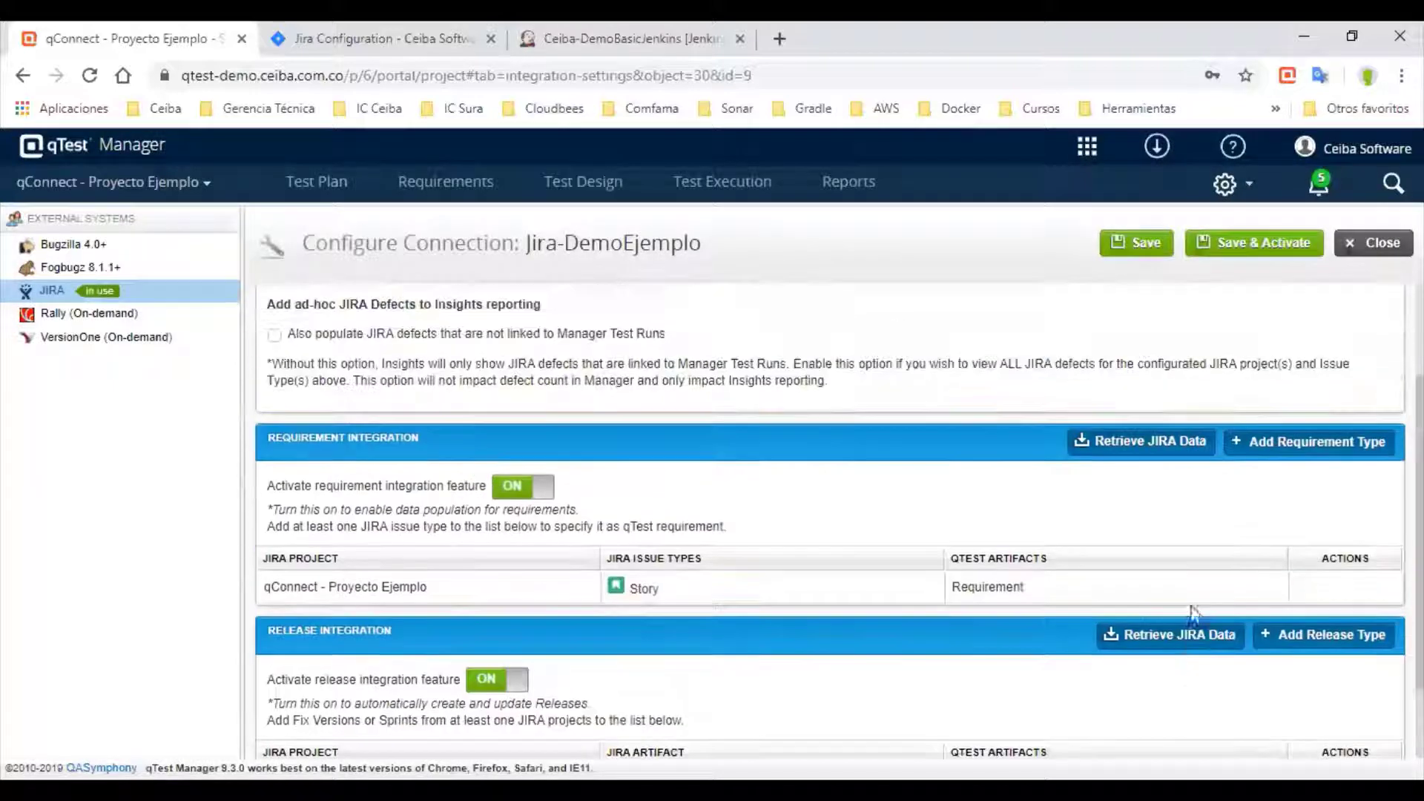
Retrieve the JIRA issues for the Story requirement mapping, and close the Jira-DemoEjemplo connection configuration
scroll(1202, 631, "up", 2)
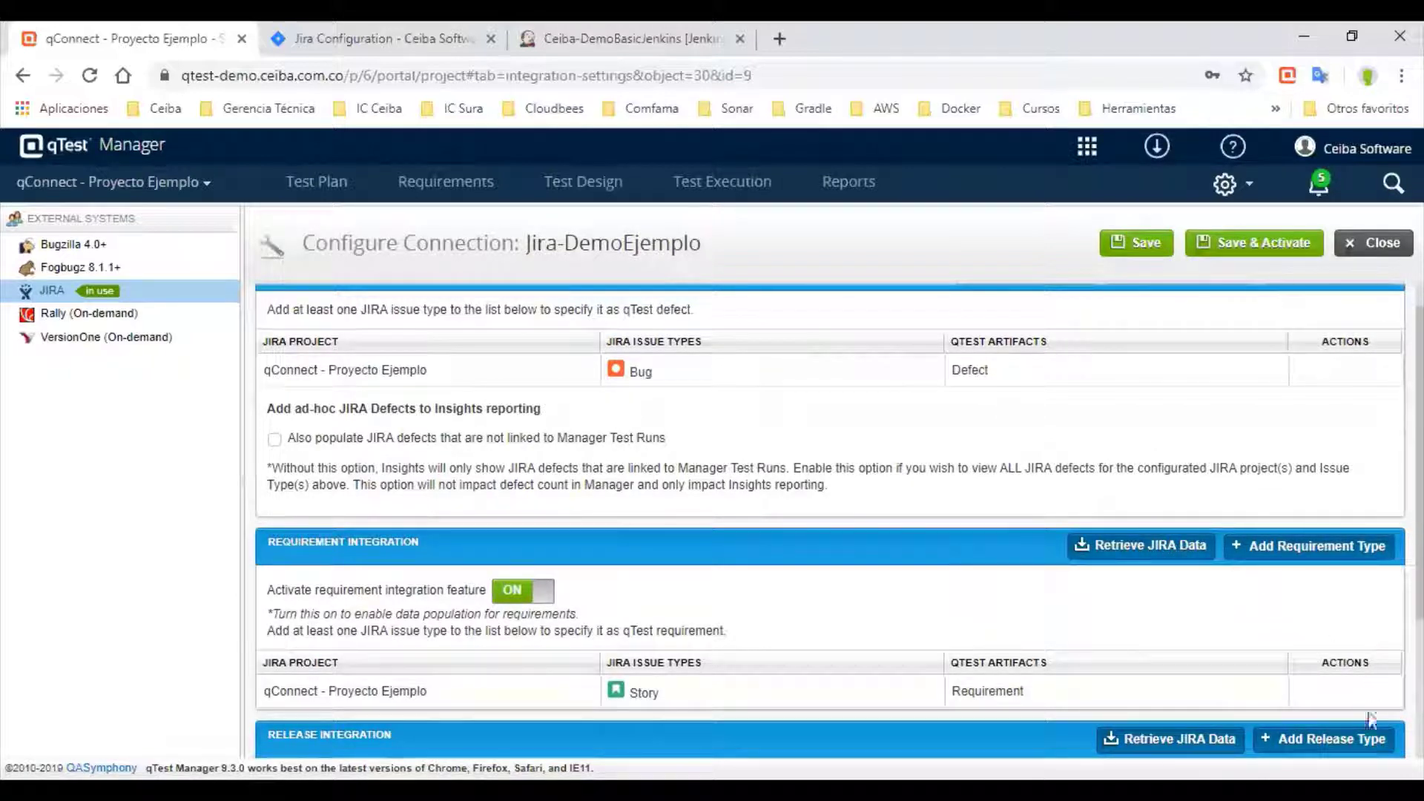
left_click(1318, 696)
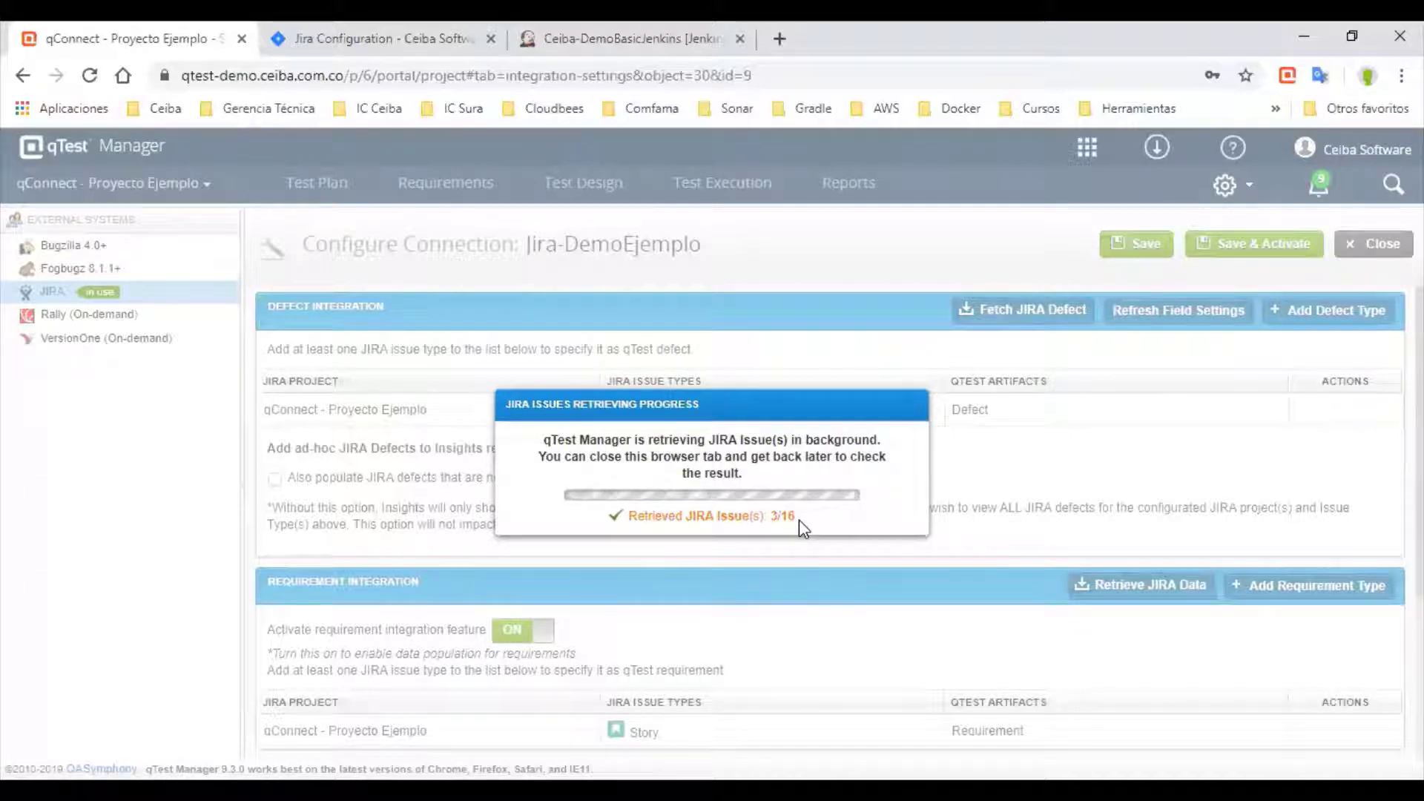
left_click(714, 500)
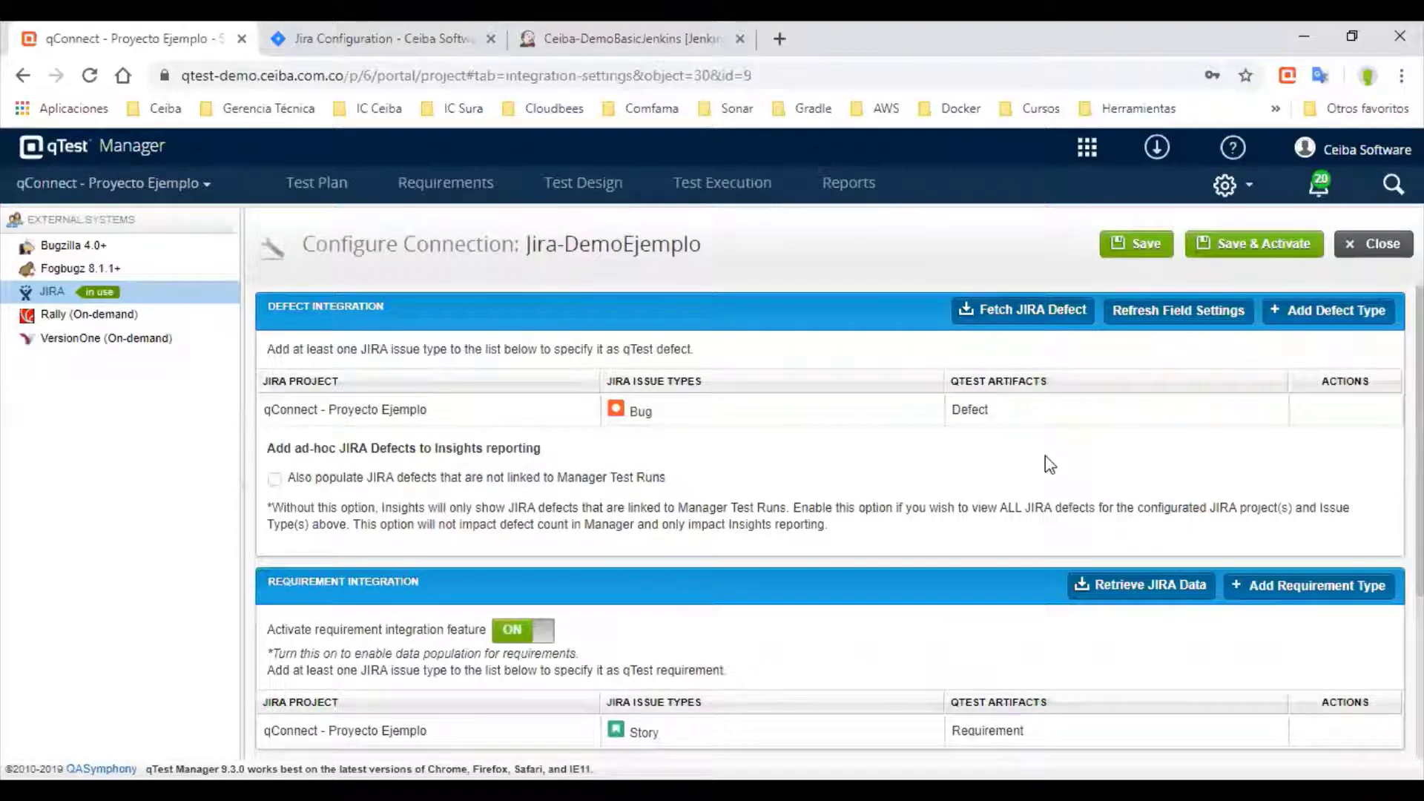
left_click(1267, 249)
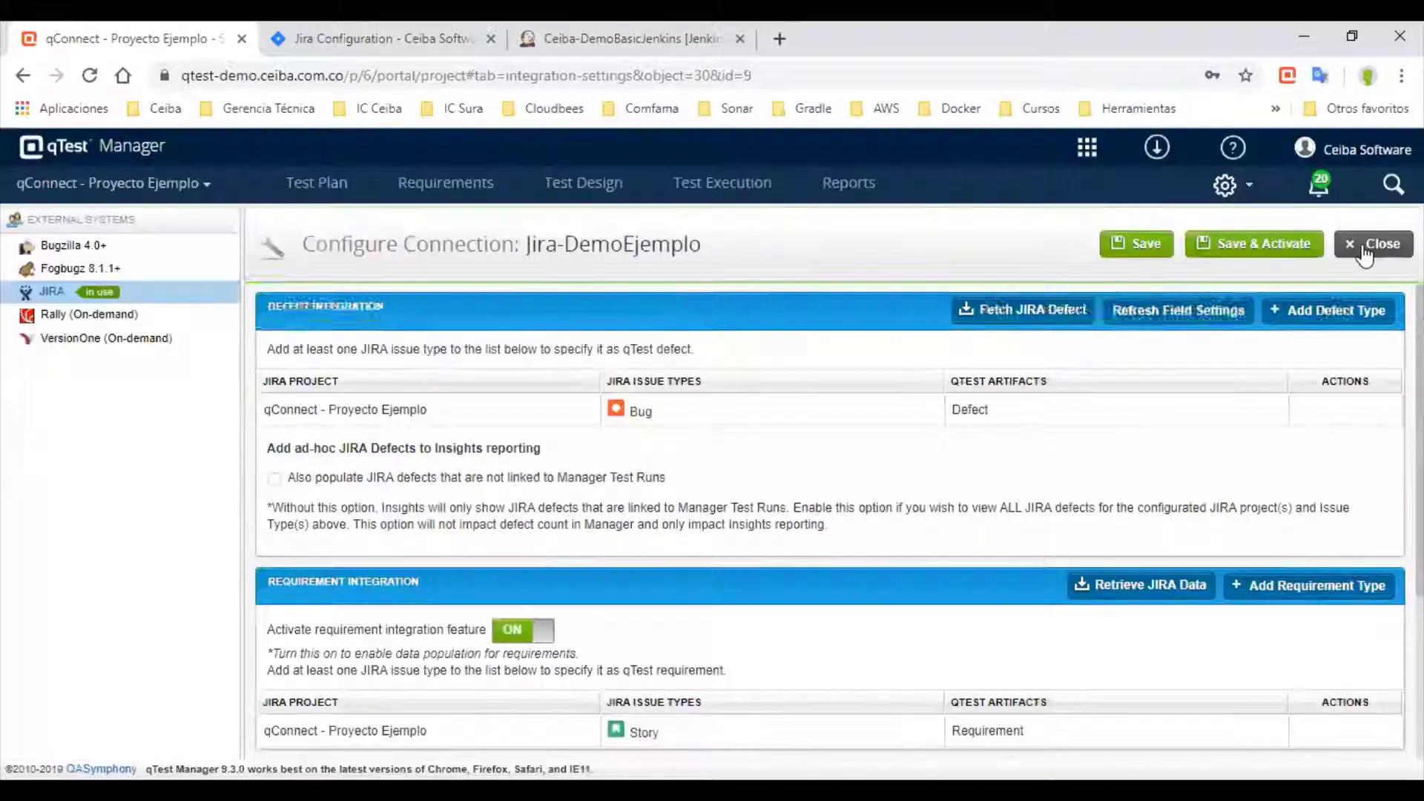
left_click(1365, 251)
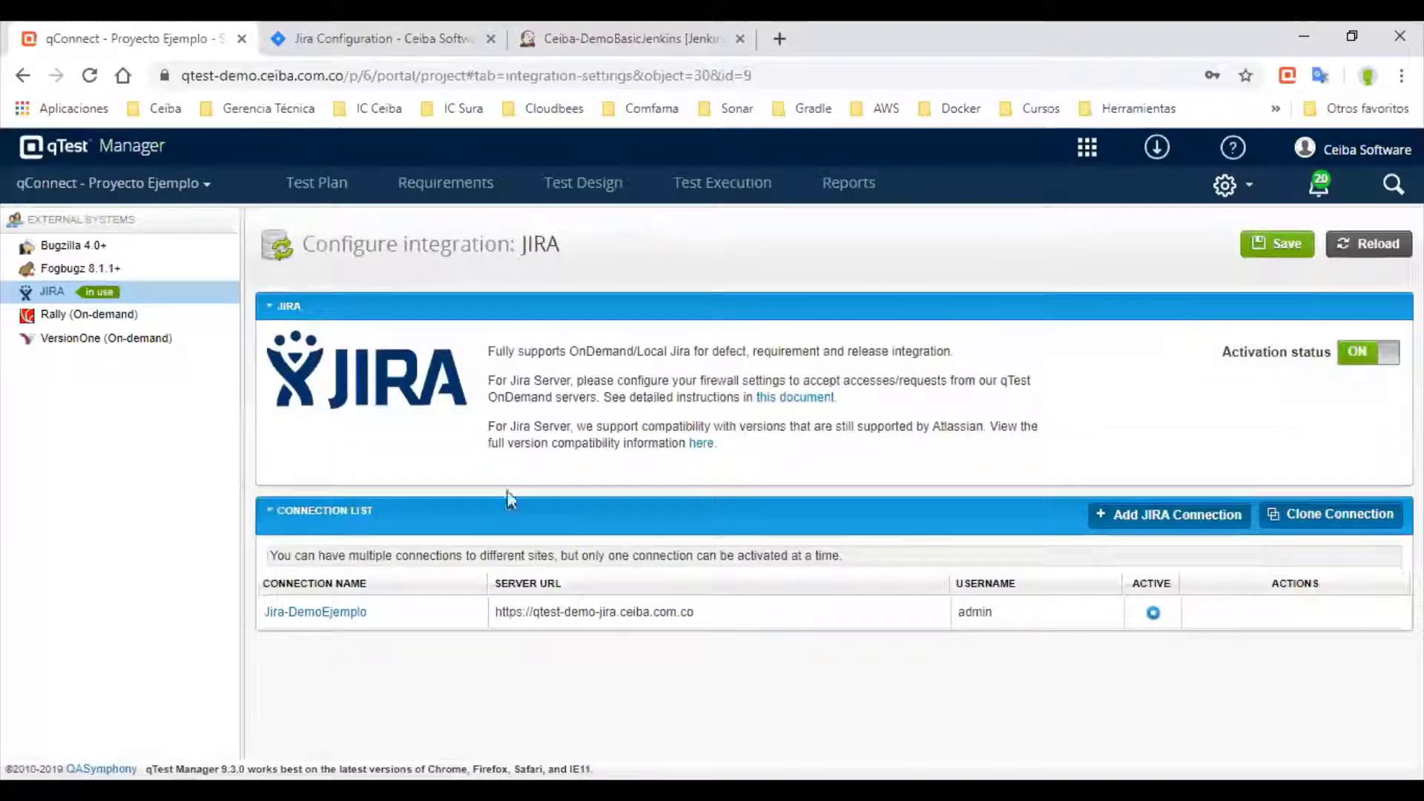
Compare the releases in the project's Test Plan with the sprints in the qConnect - Proyecto Ejemplo backlog in Jira
left_click(319, 193)
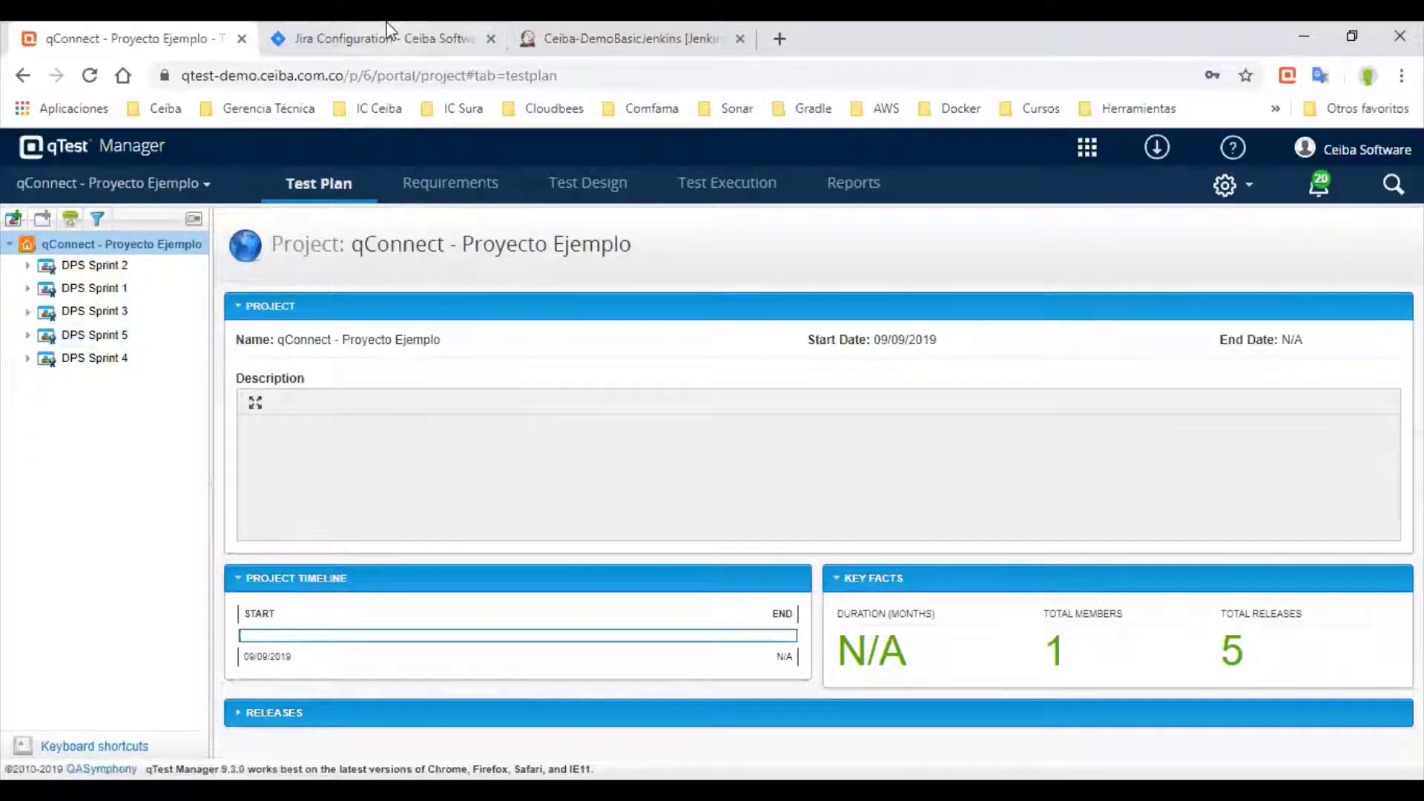
left_click(372, 41)
left_click(111, 195)
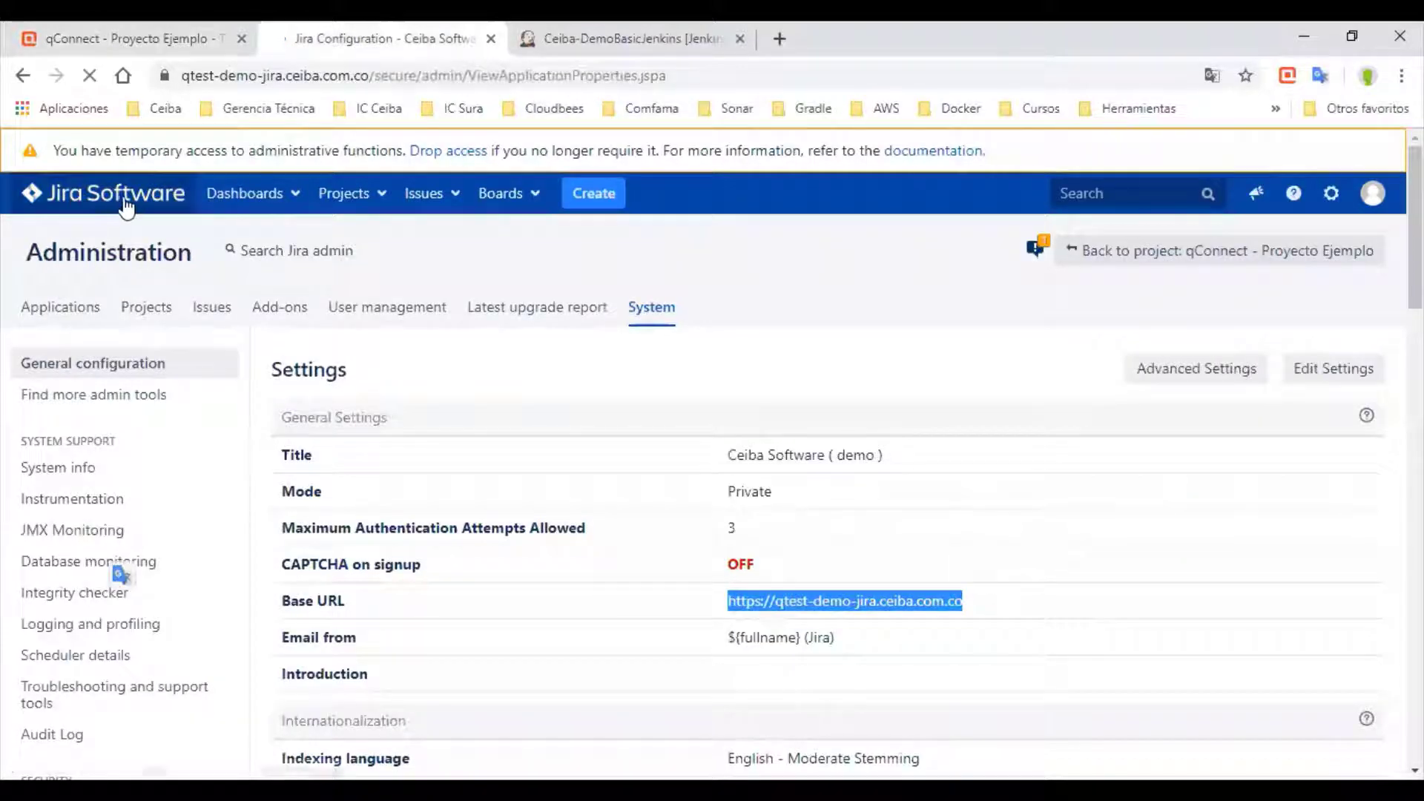
left_click(361, 208)
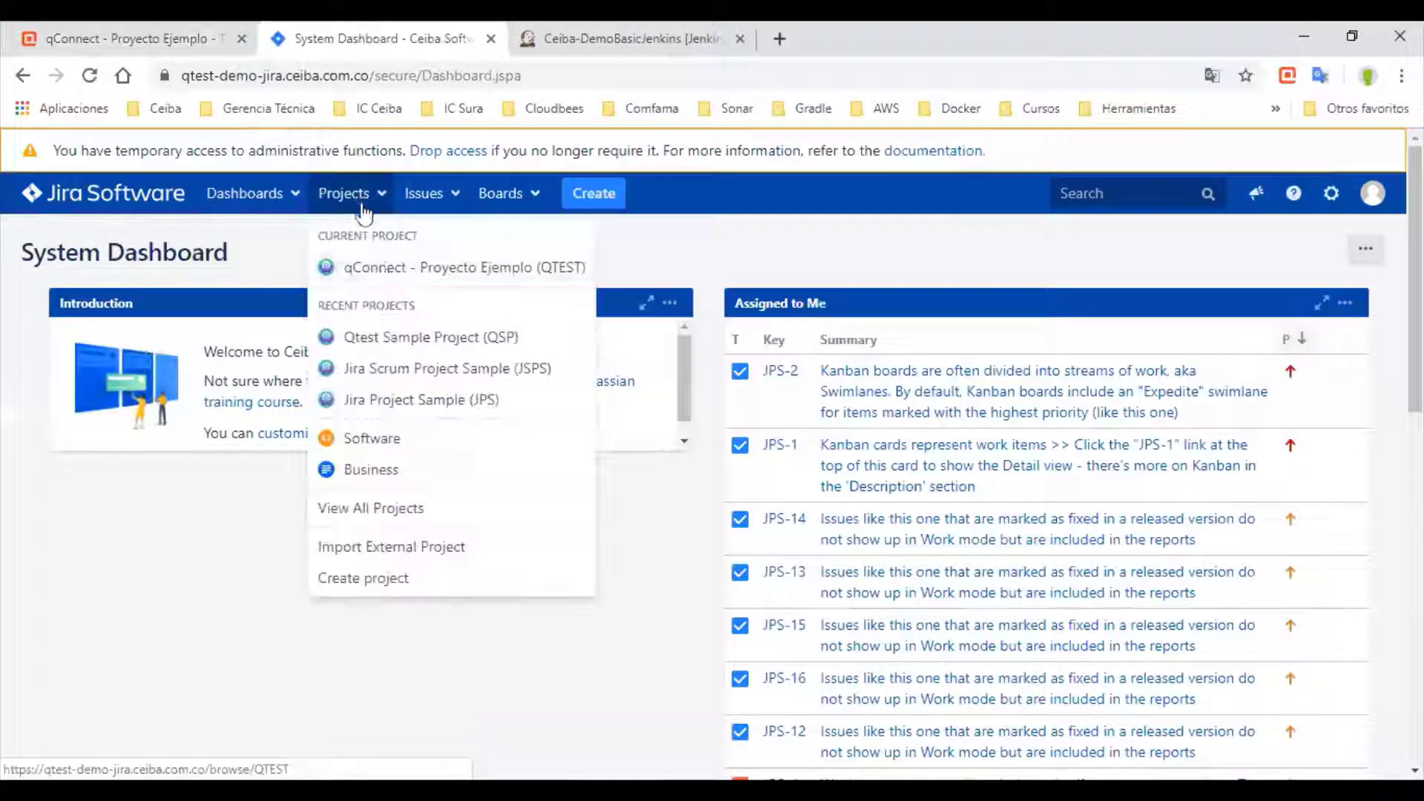
left_click(426, 268)
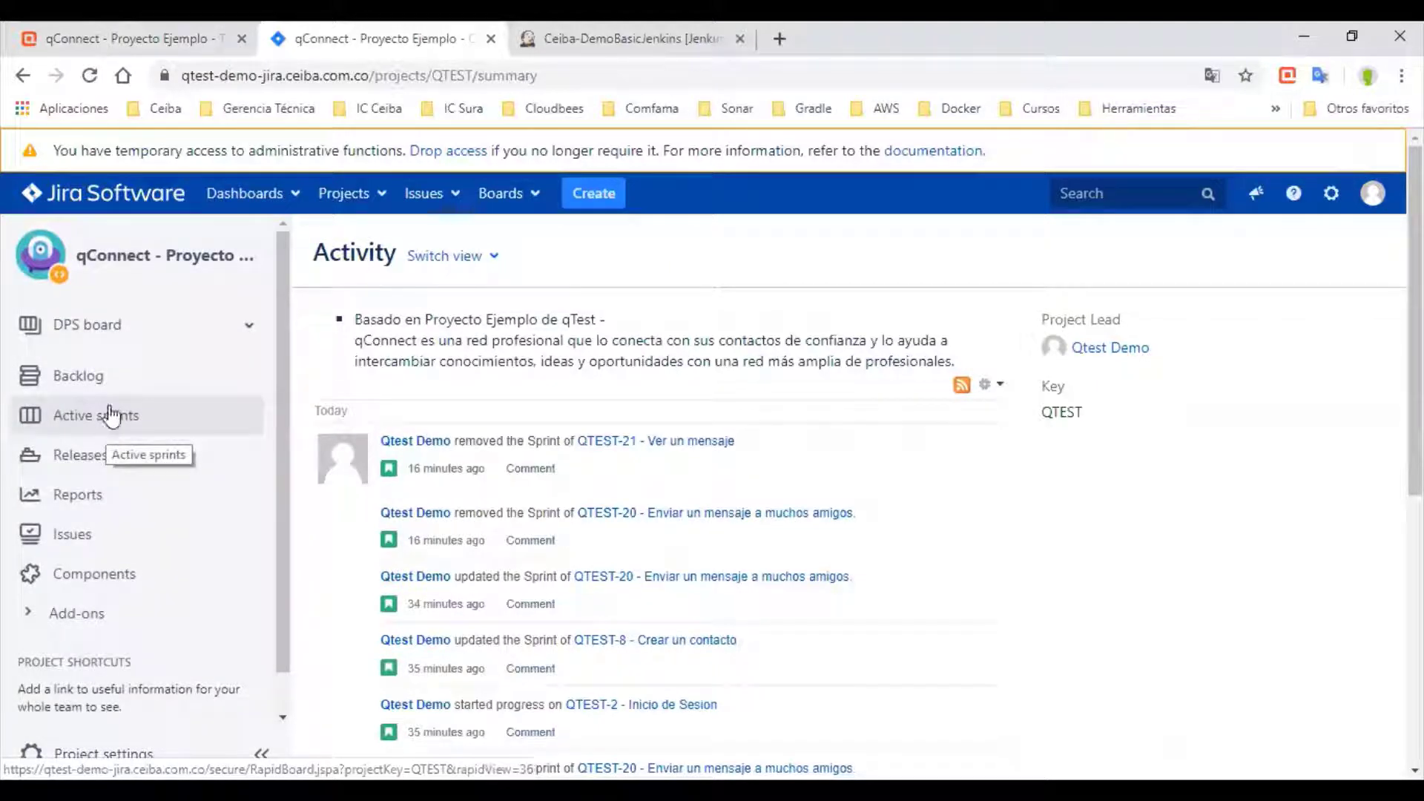
left_click(104, 375)
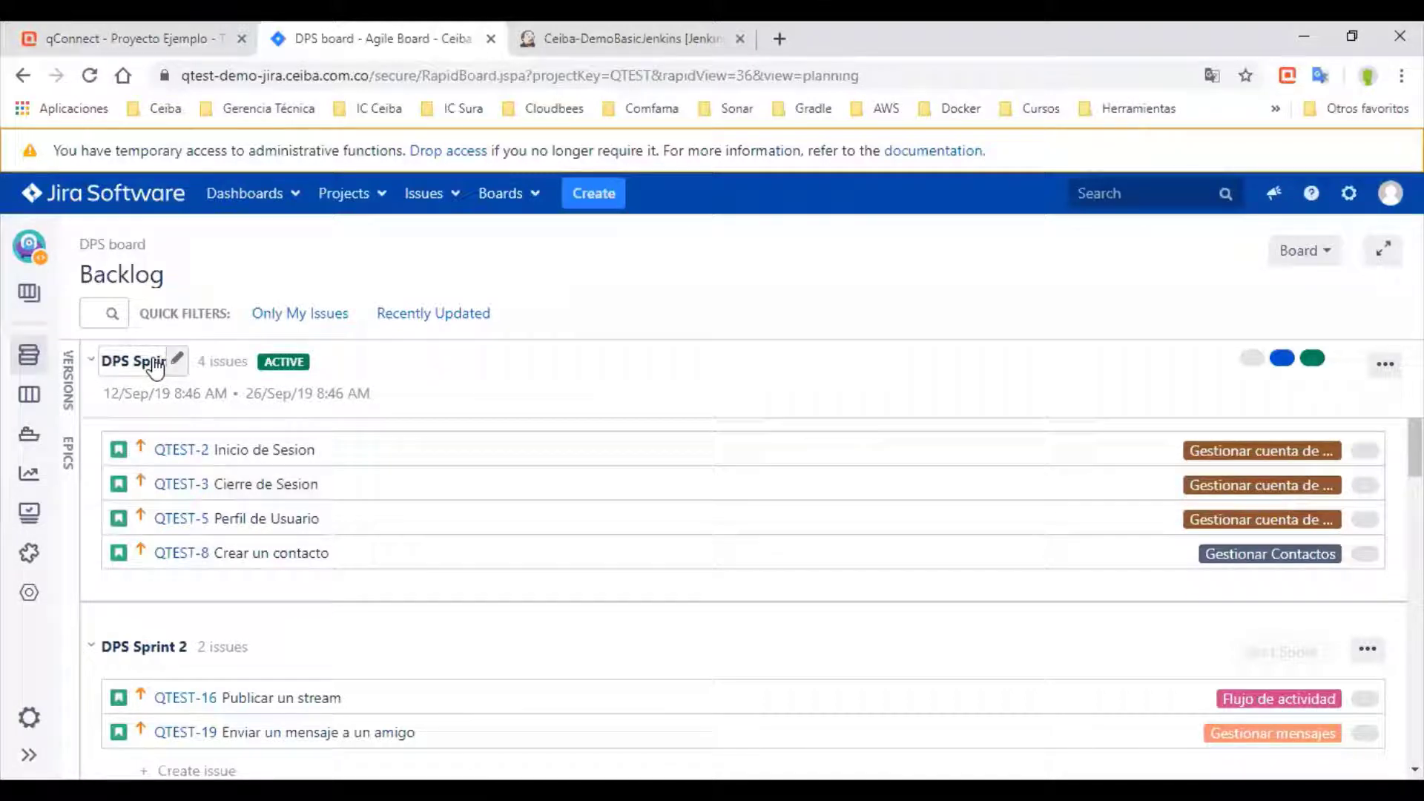
scroll(254, 512, "down", 5)
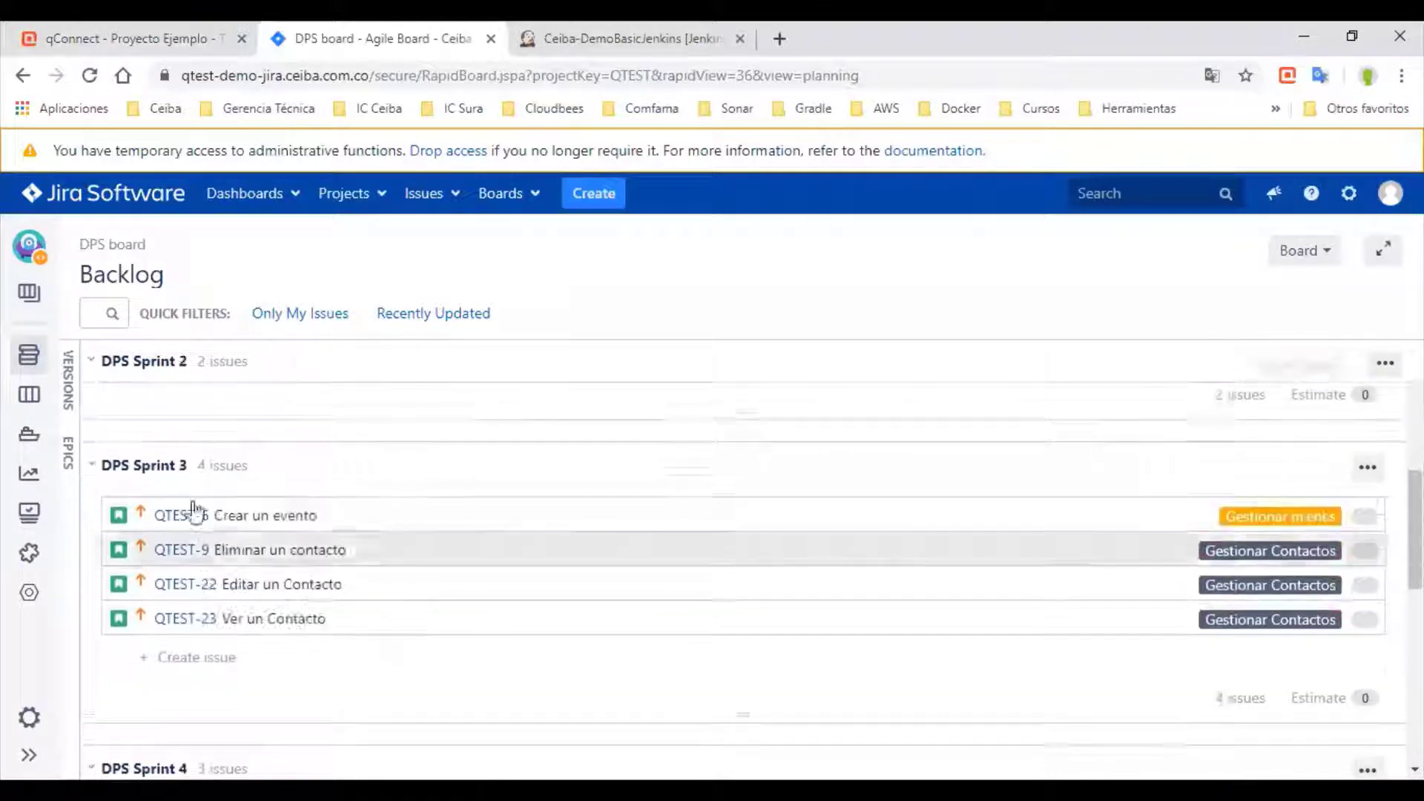
scroll(201, 500, "down", 10)
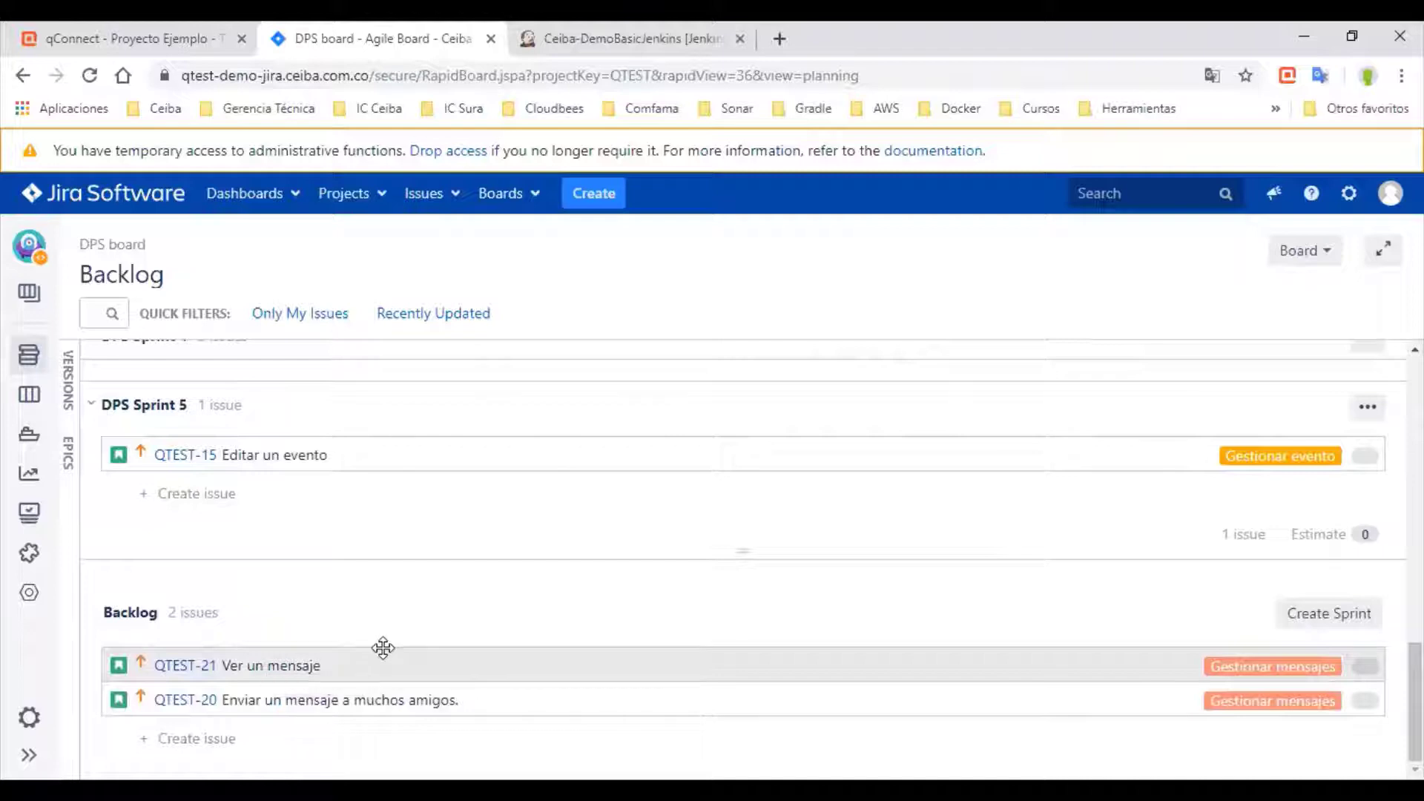
Compare the requirements under Imported from JIRA in qTest Manager with the stories in the Jira backlog
left_click(164, 49)
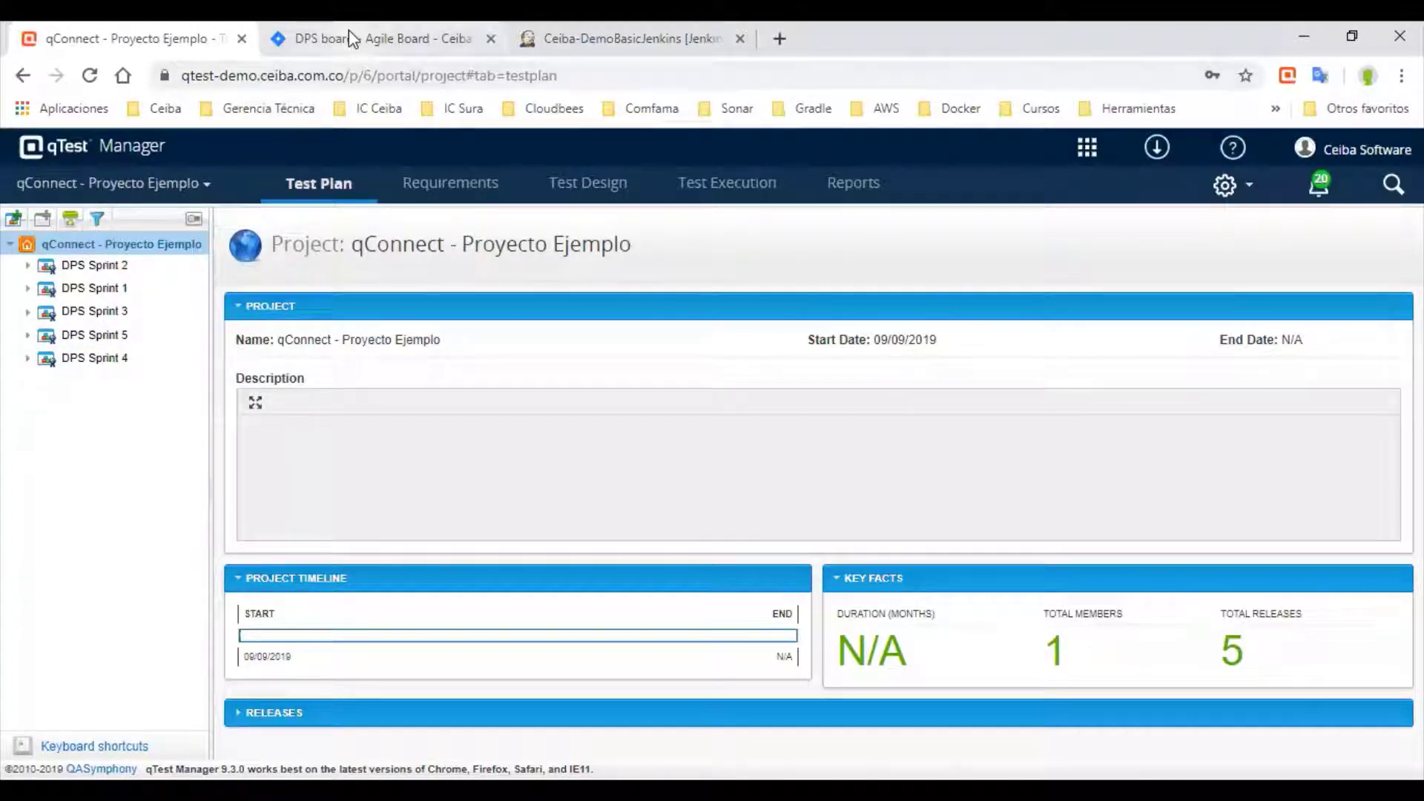
left_click(453, 186)
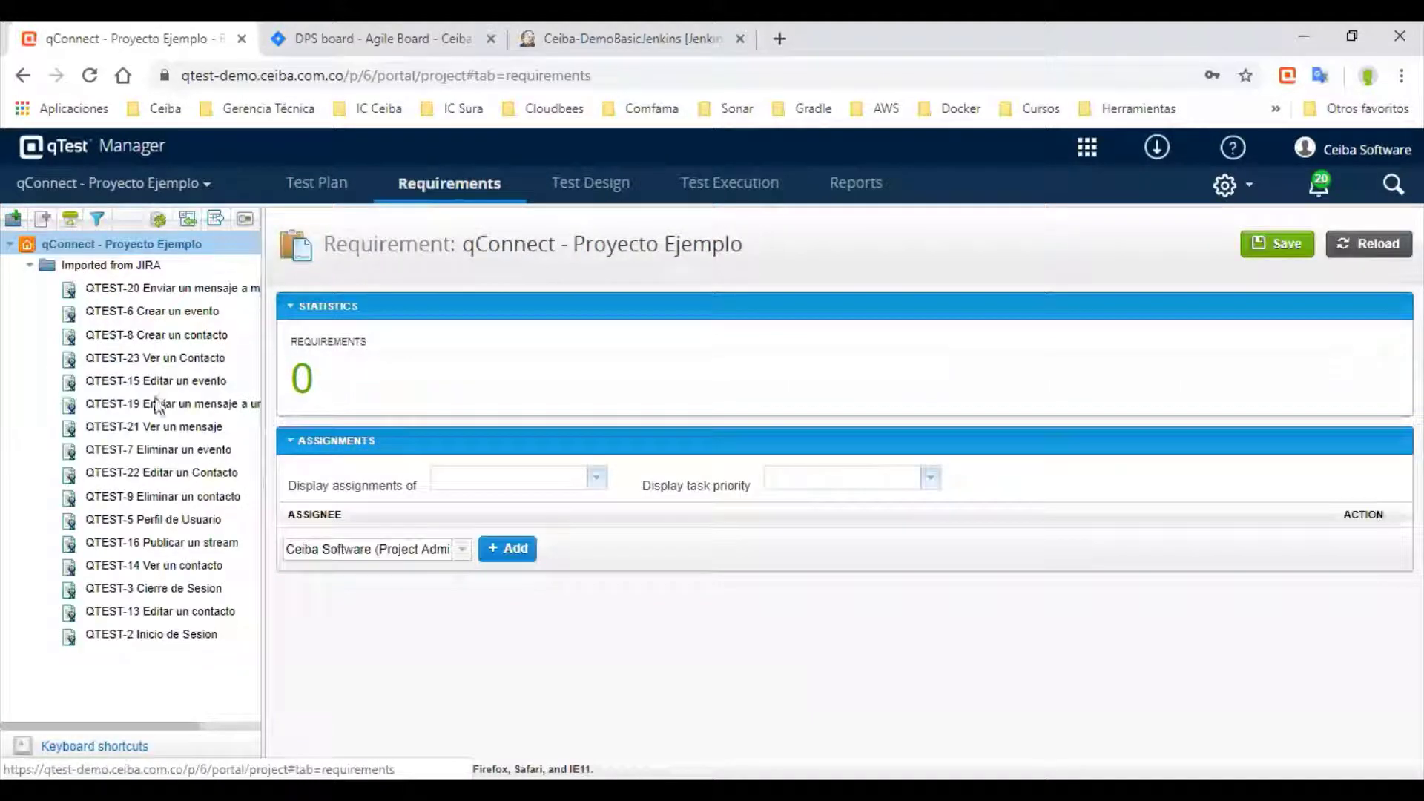
left_click(30, 266)
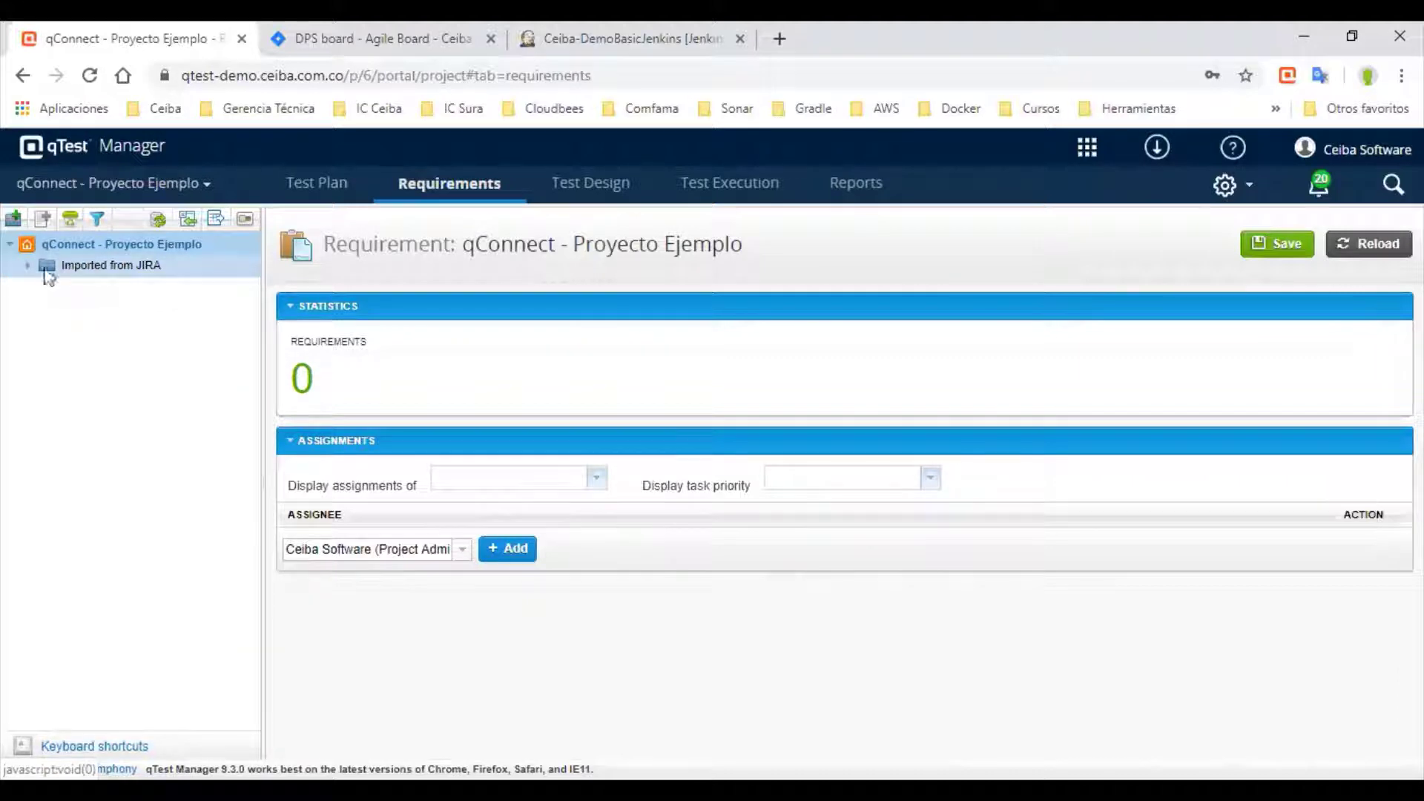
left_click(30, 264)
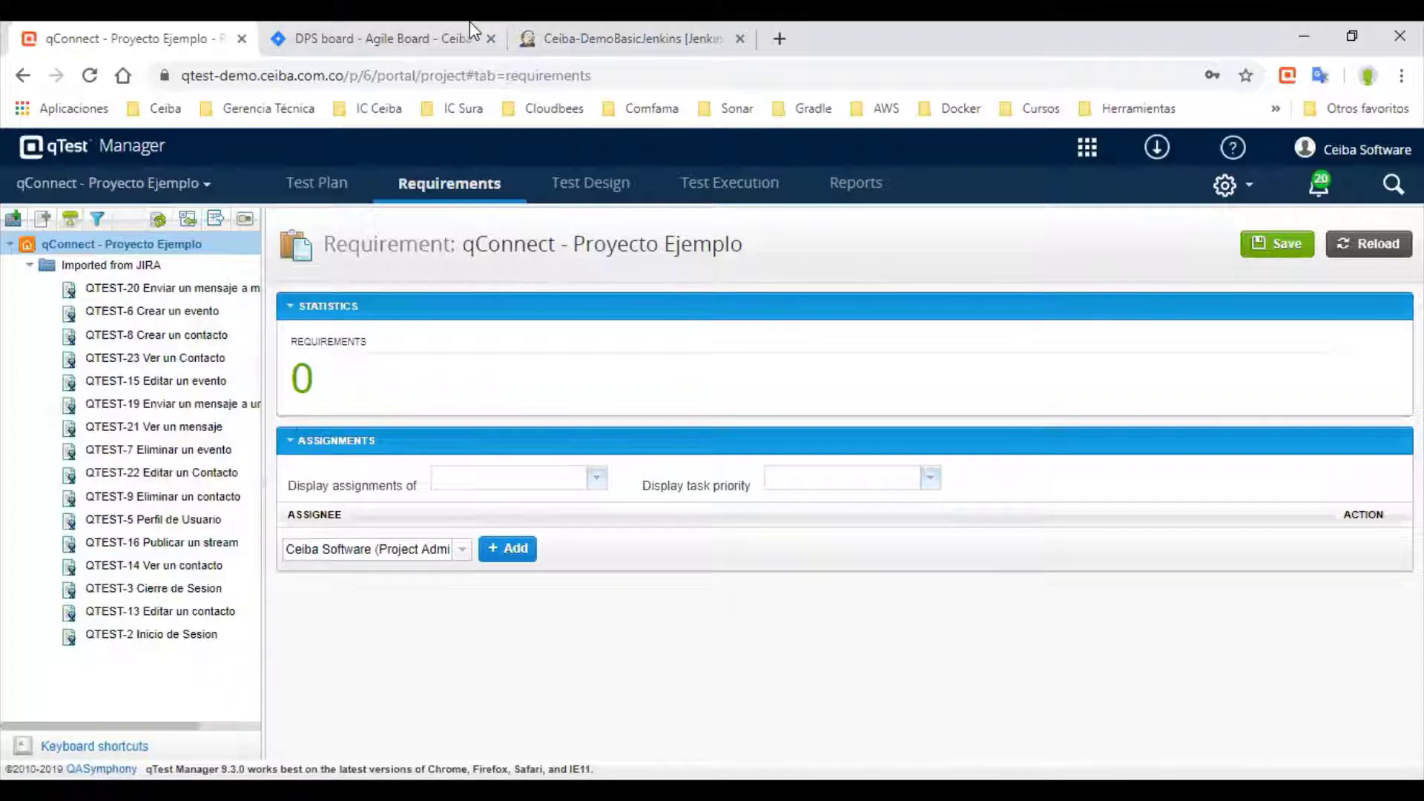
left_click(354, 37)
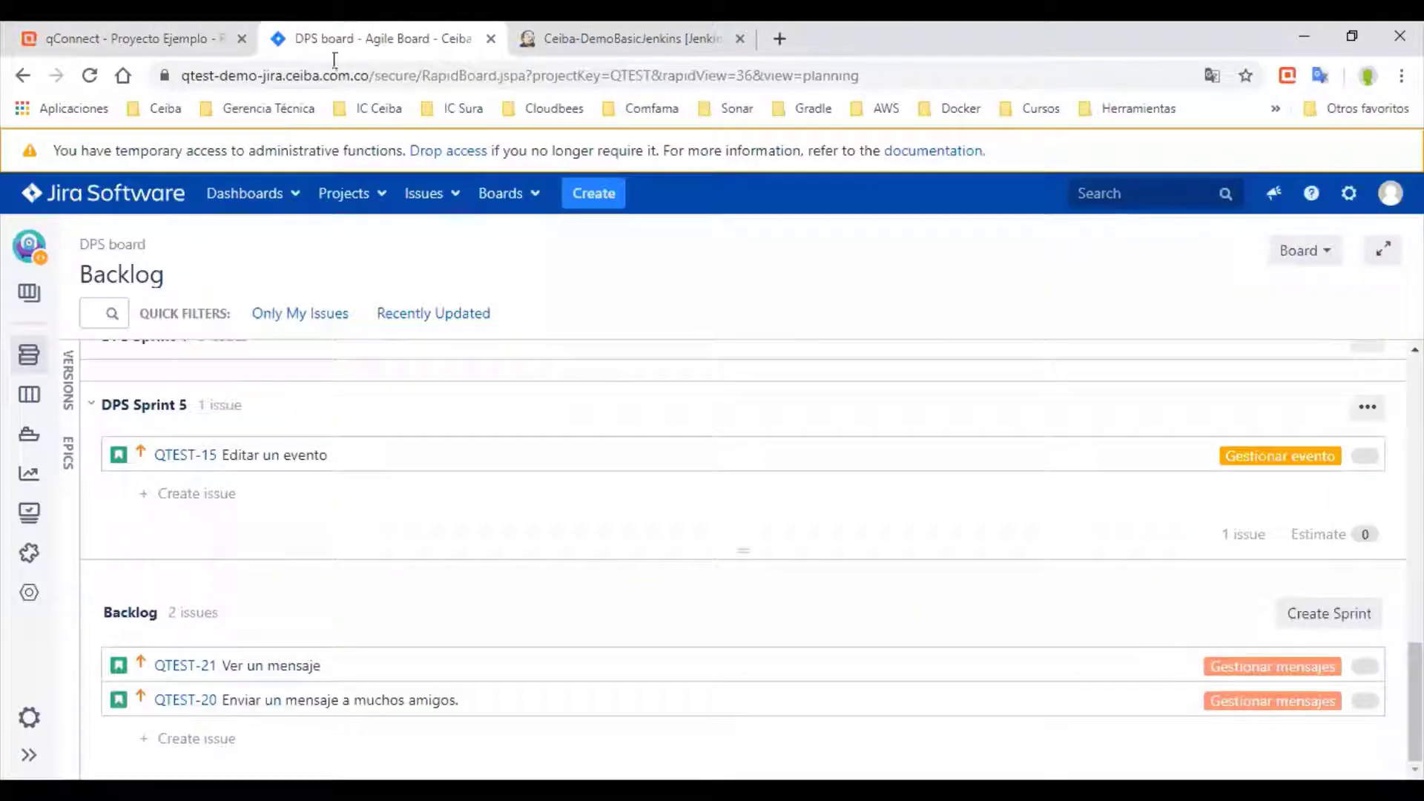
scroll(525, 492, "up", 10)
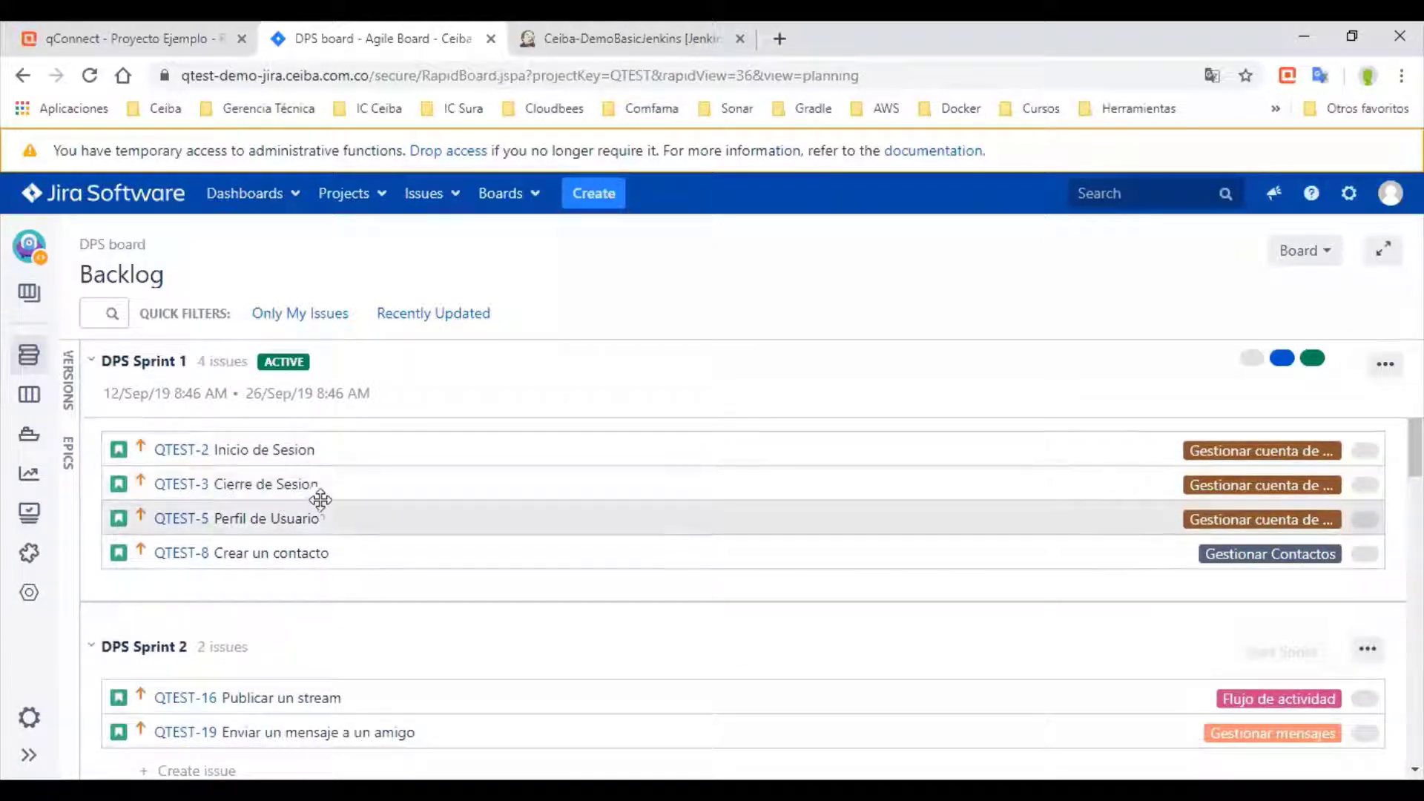
left_click(156, 37)
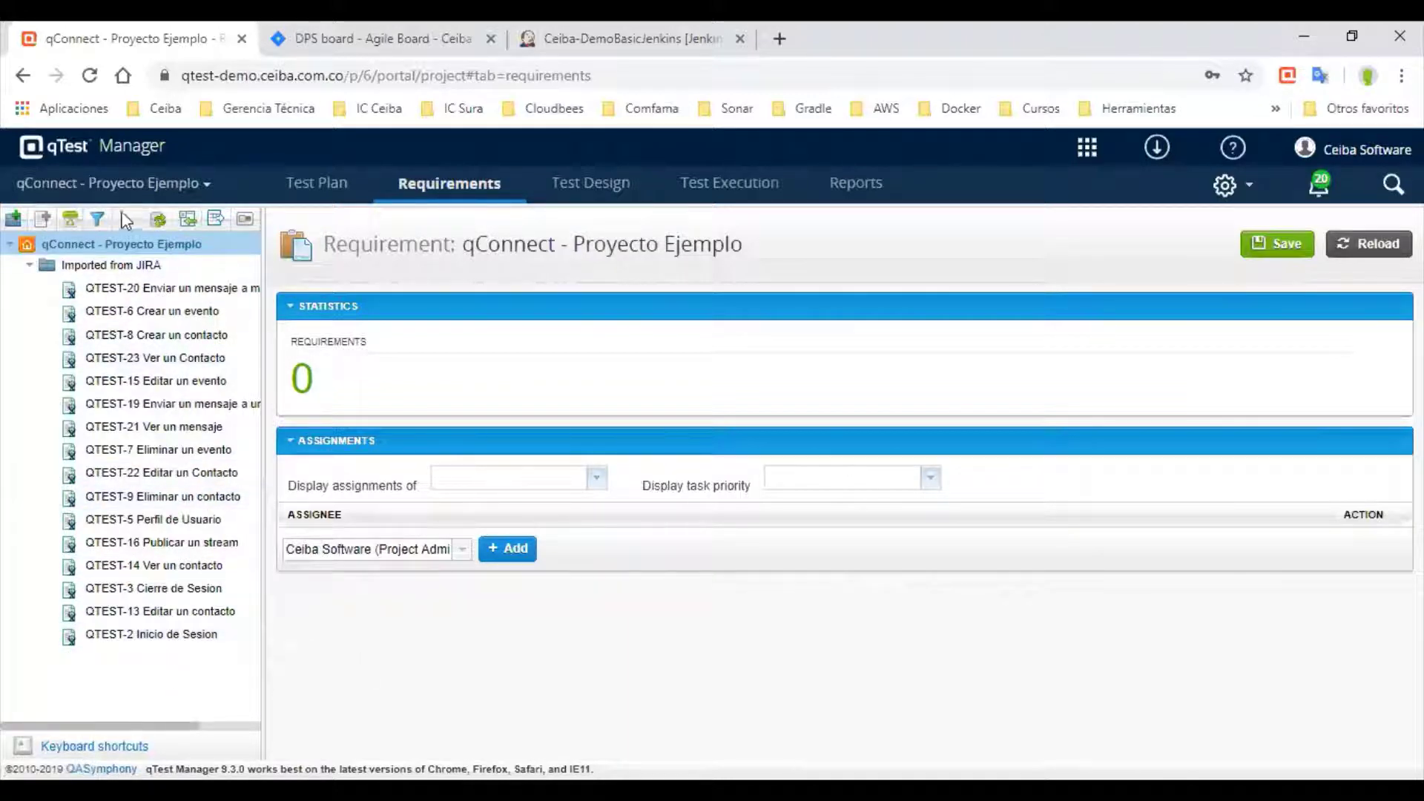
Review the Jira properties, resources and associated test case sections of requirement QTEST-20 Enviar un mensaje a muchos amigos
left_click(156, 289)
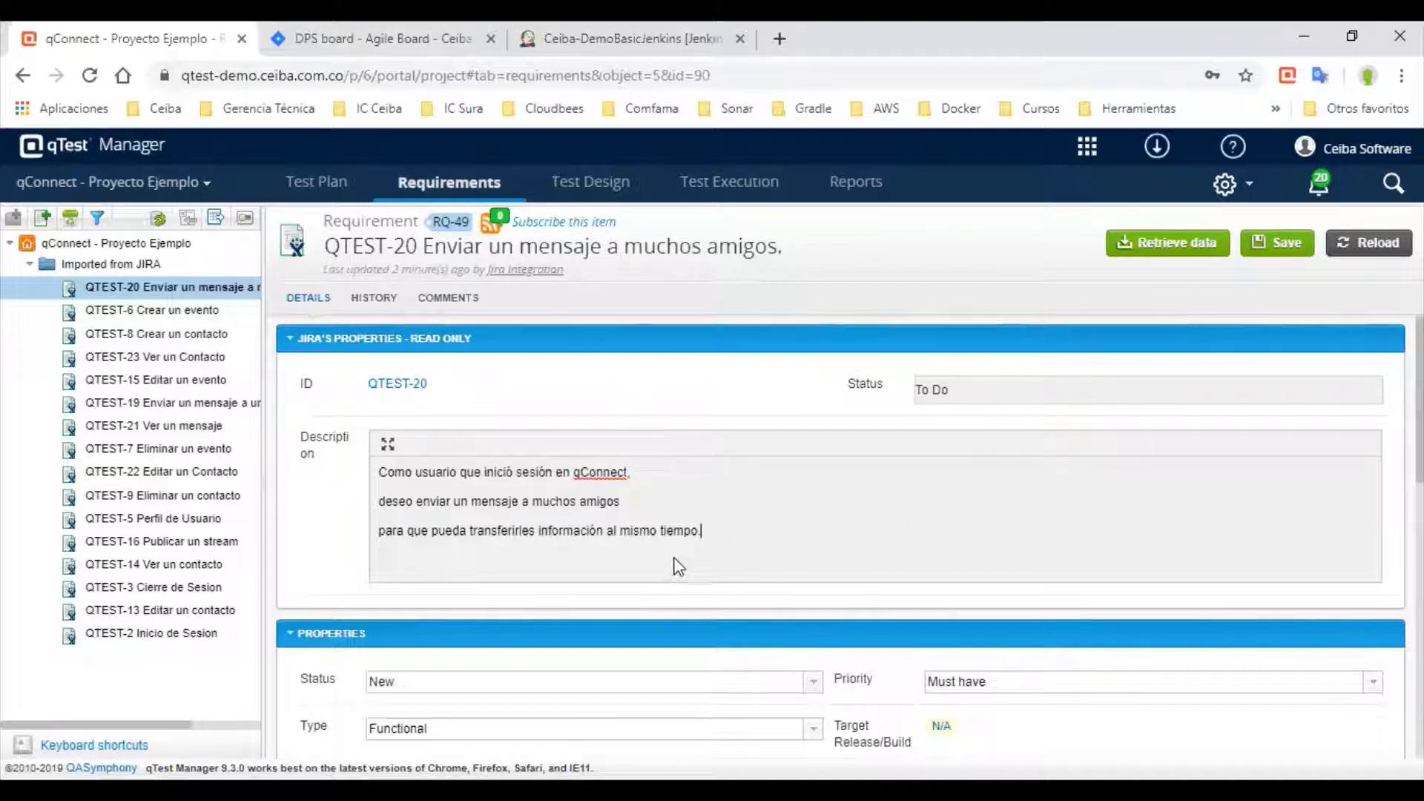
scroll(750, 508, "down", 3)
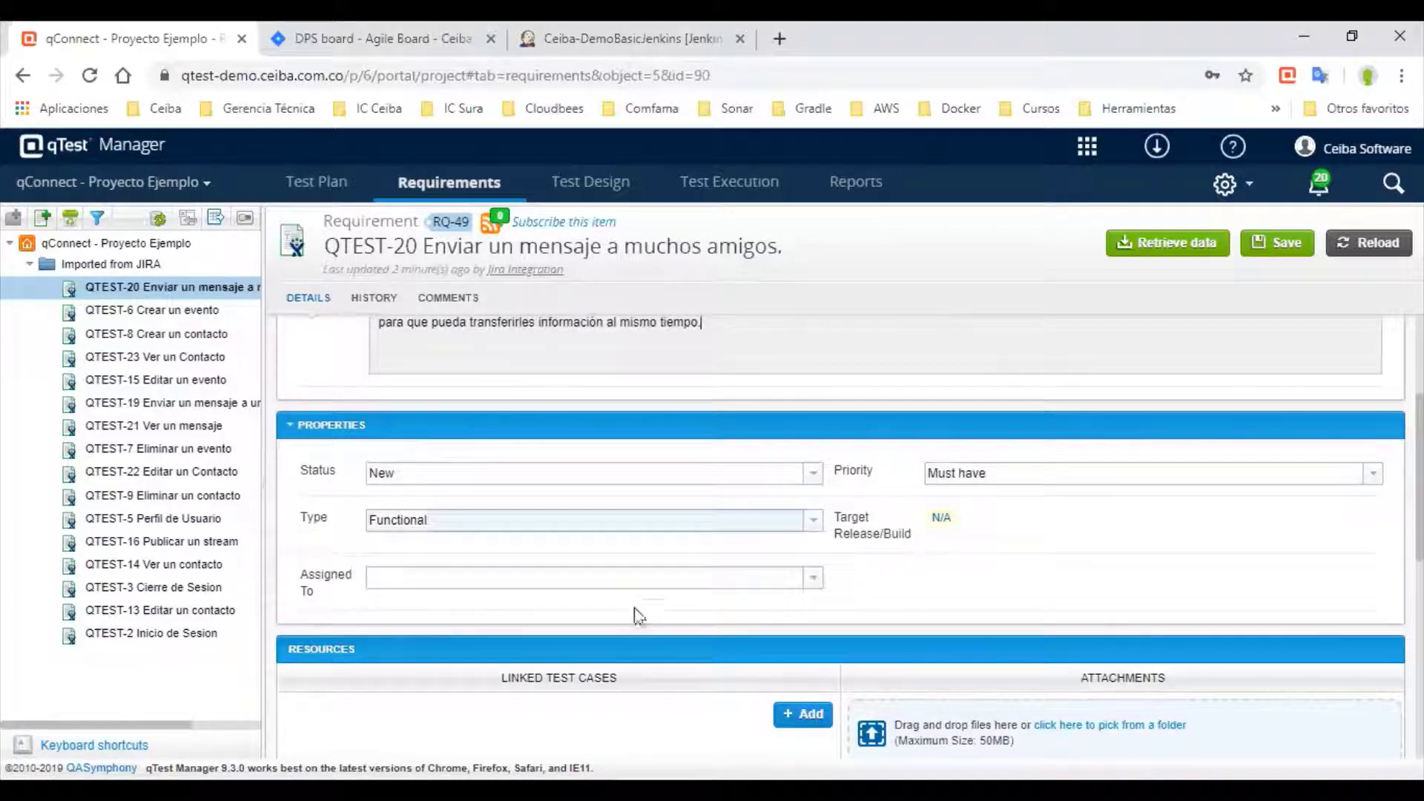
scroll(487, 573, "down", 6)
scroll(779, 620, "down", 1)
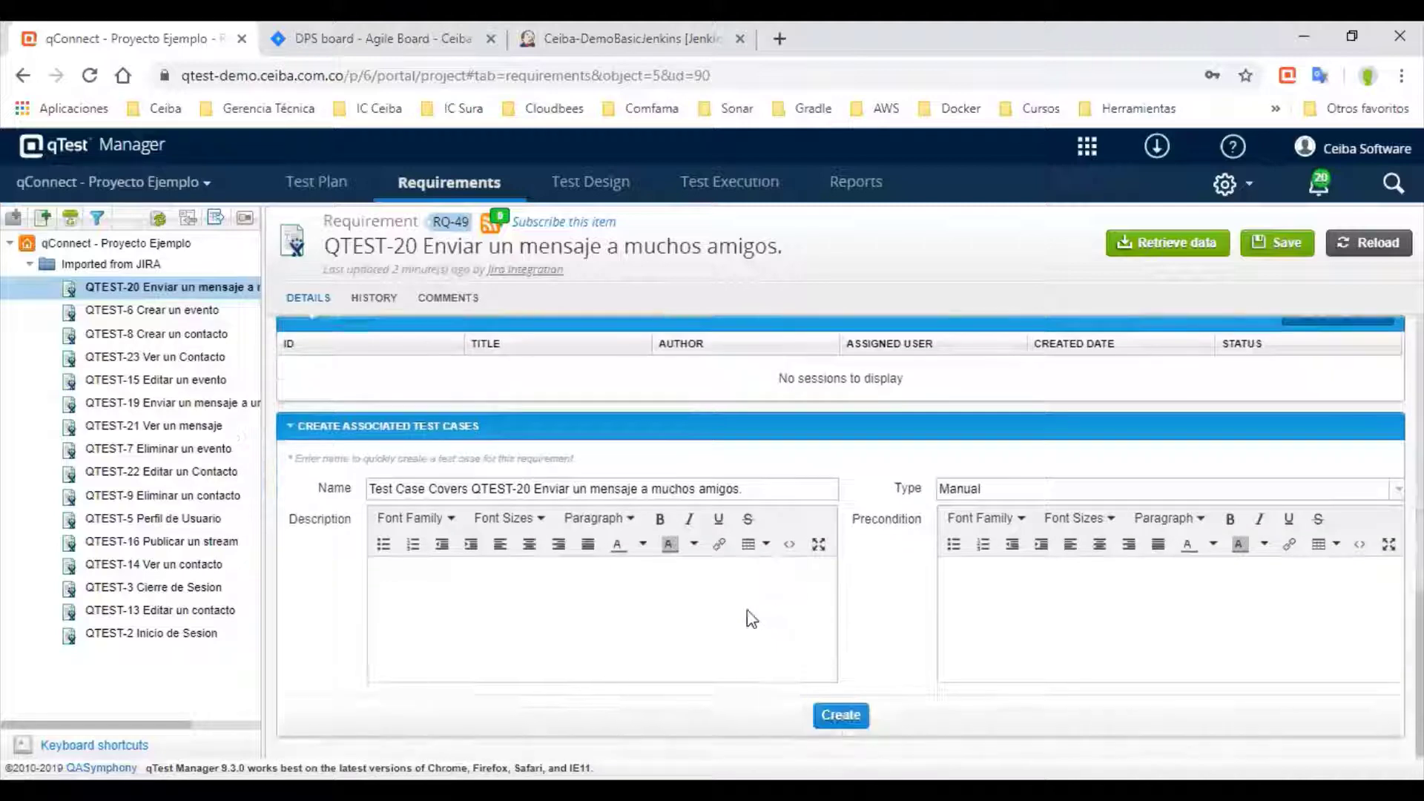
scroll(747, 614, "up", 10)
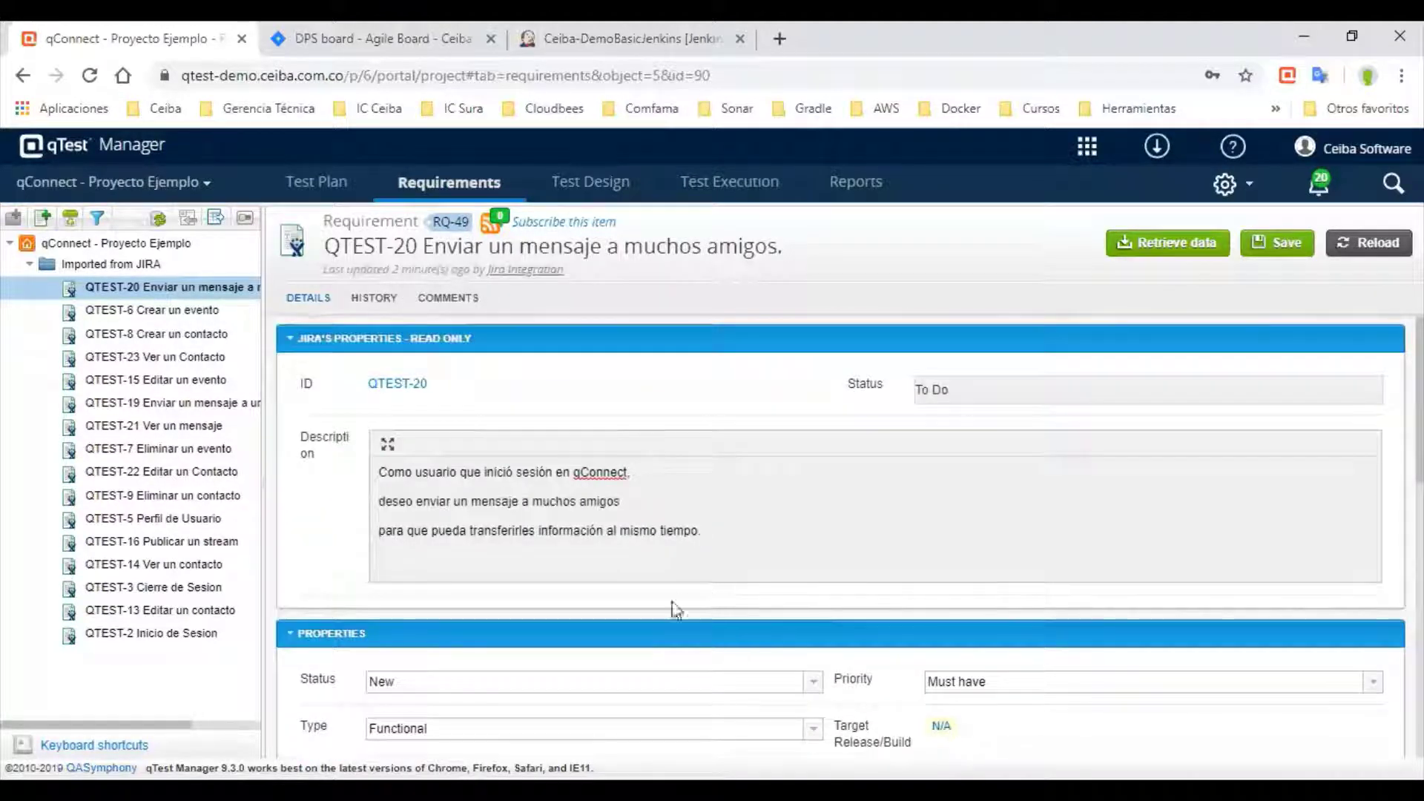
left_click(815, 575)
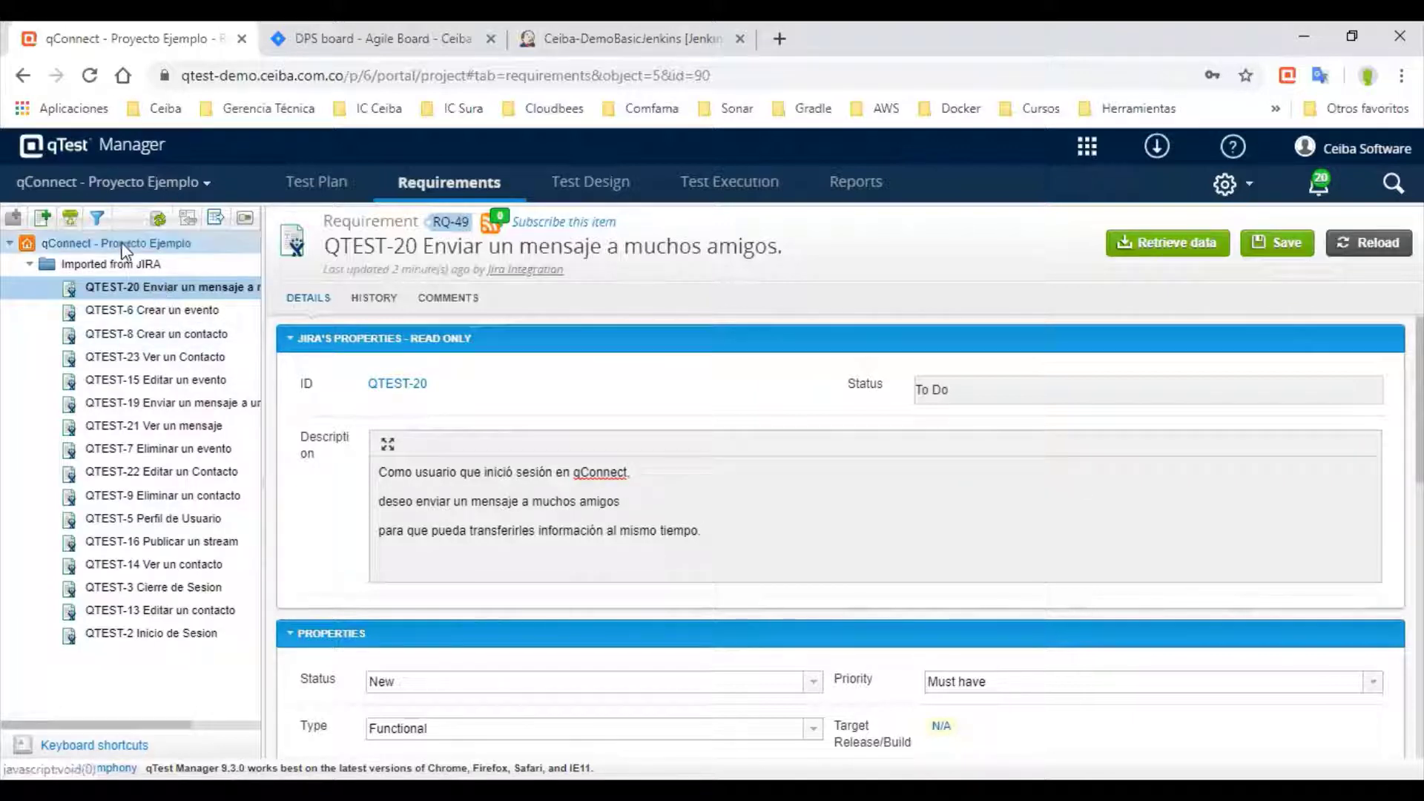
Delete the Imported from JIRA module with all of its requirements
left_click(86, 264)
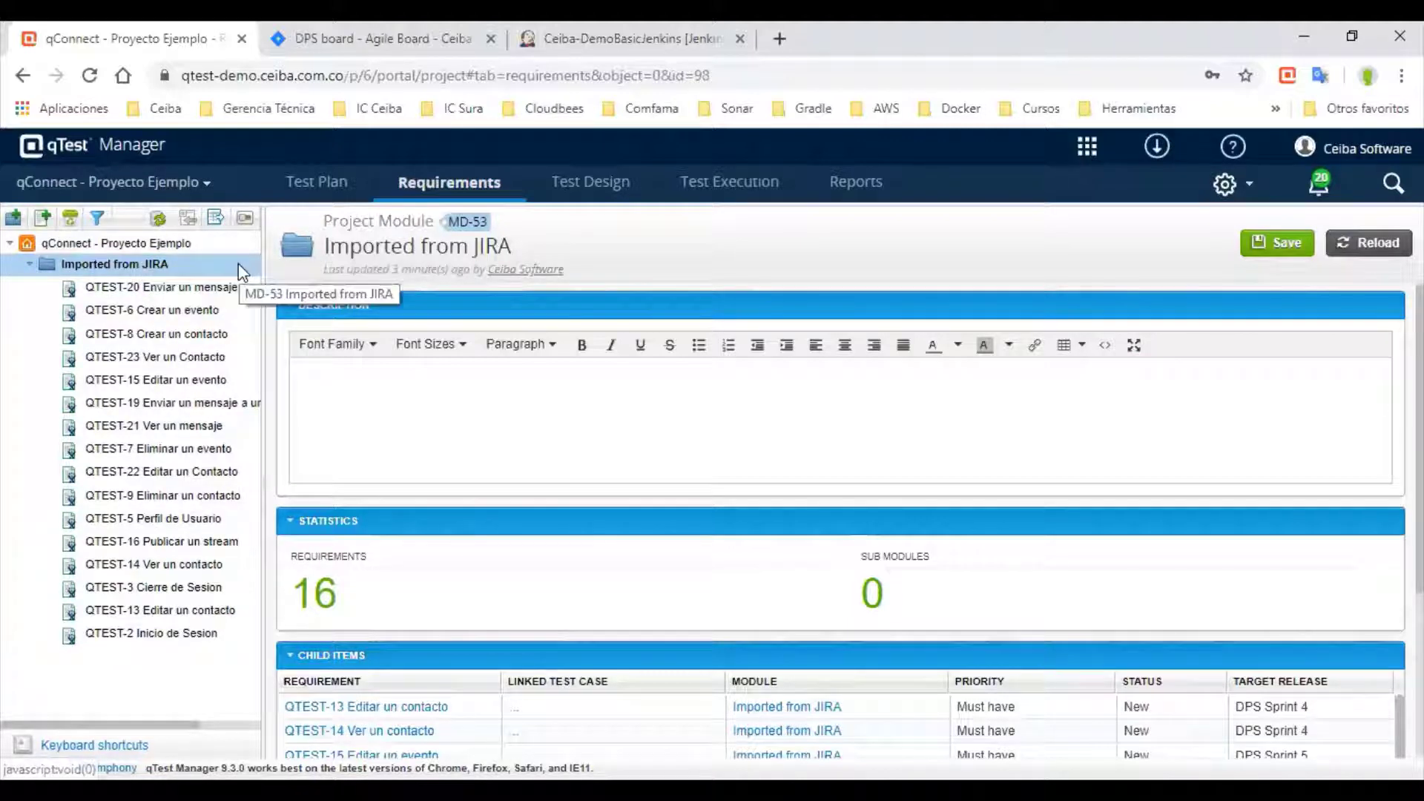
right_click(146, 261)
left_click(188, 404)
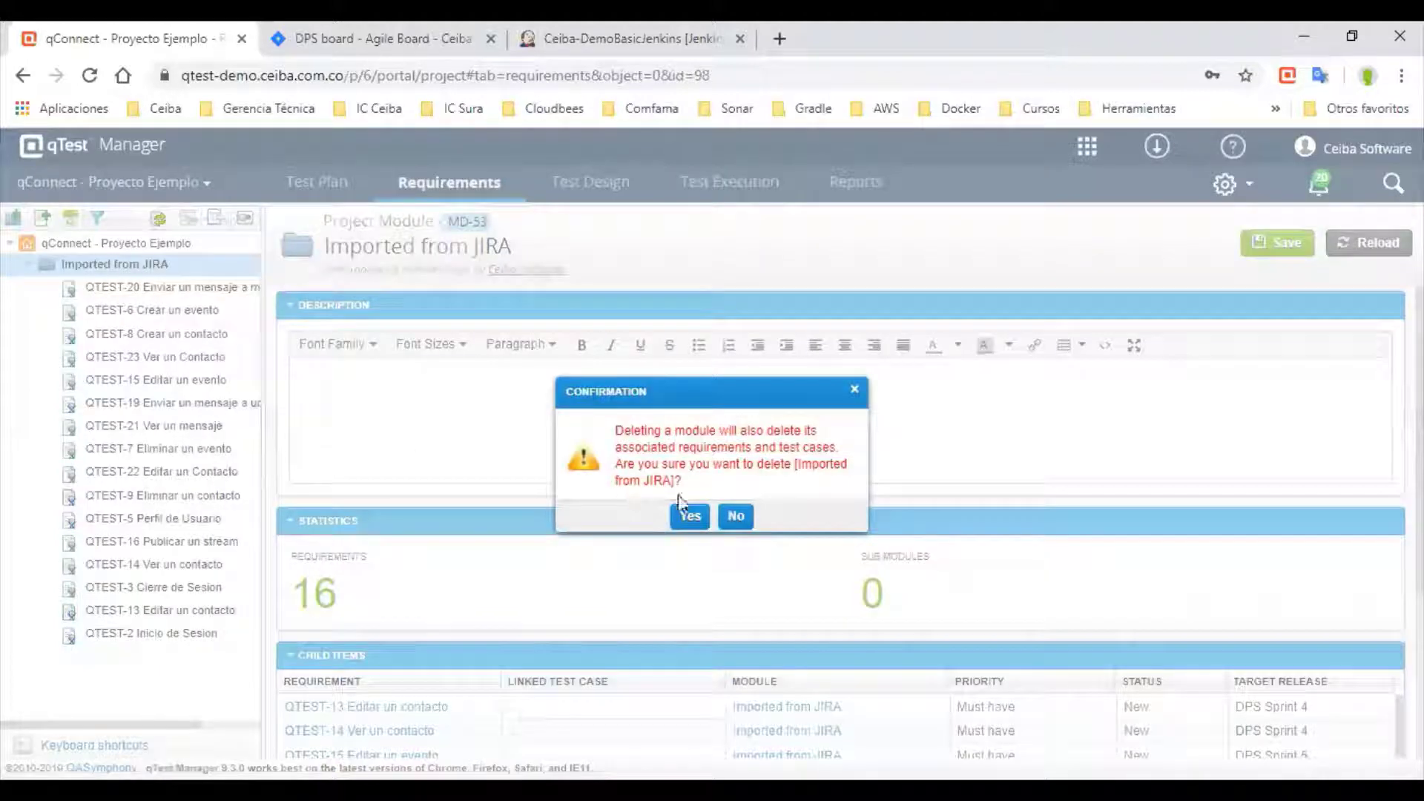
left_click(687, 517)
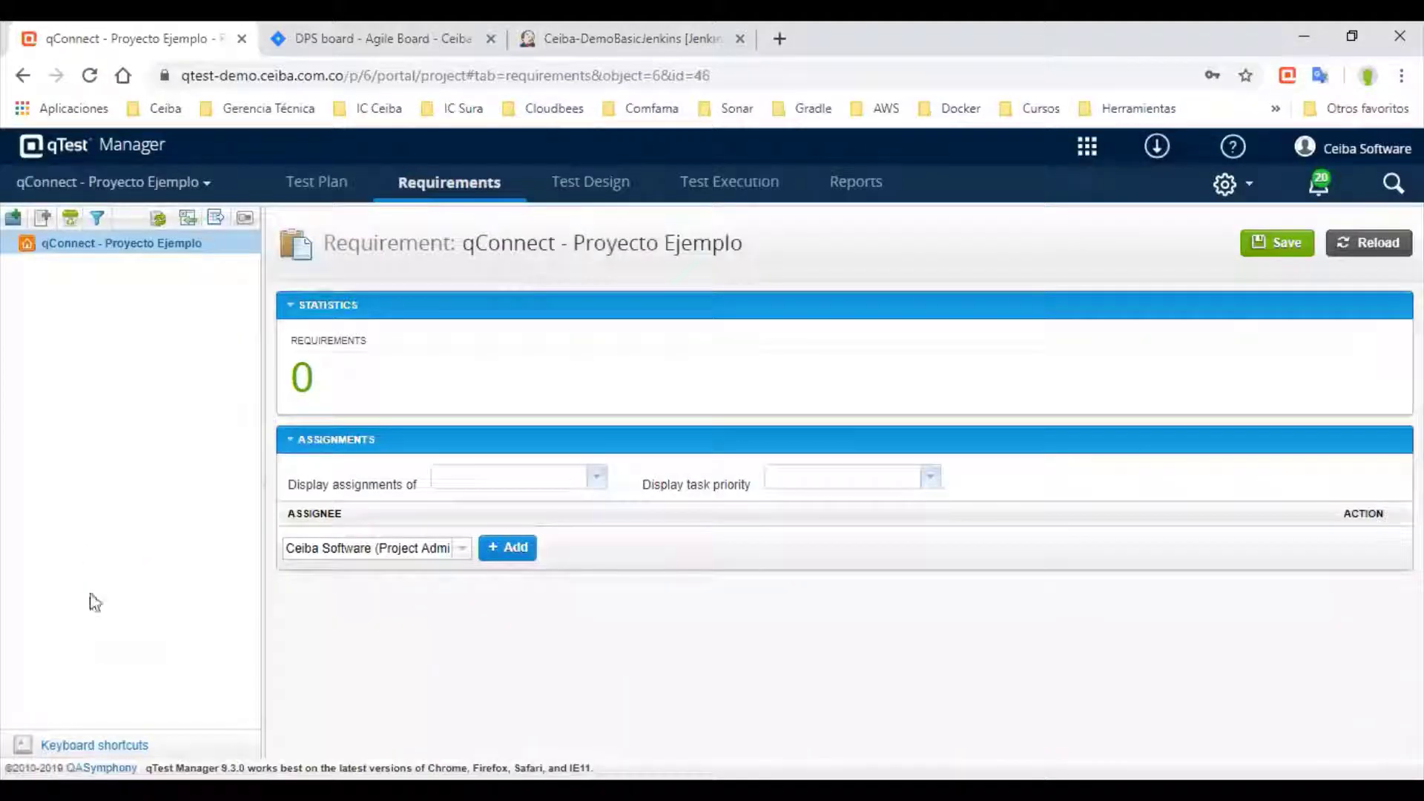
Open the data retrieval settings of the Story requirement mapping in the Jira-DemoEjemplo connection
left_click(1231, 186)
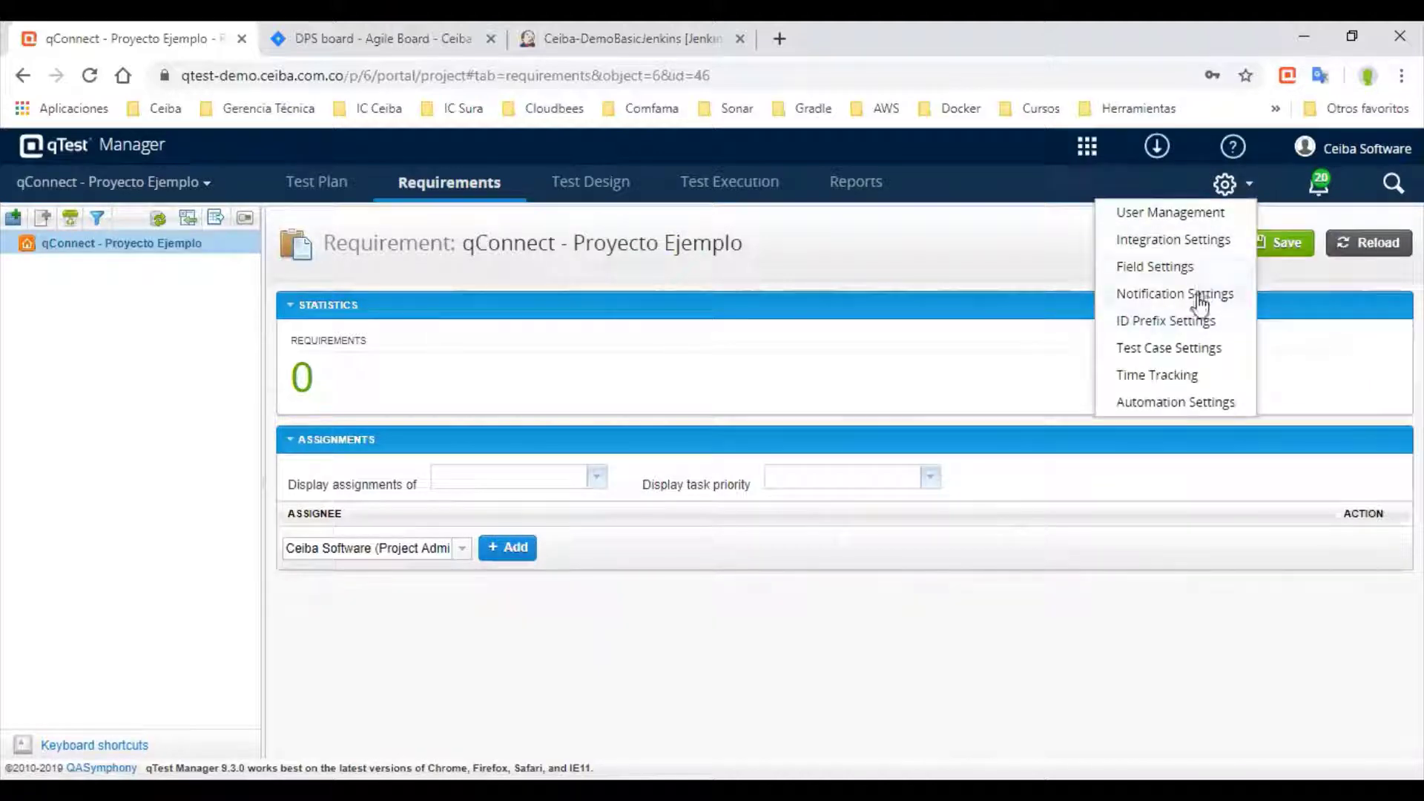
left_click(1203, 242)
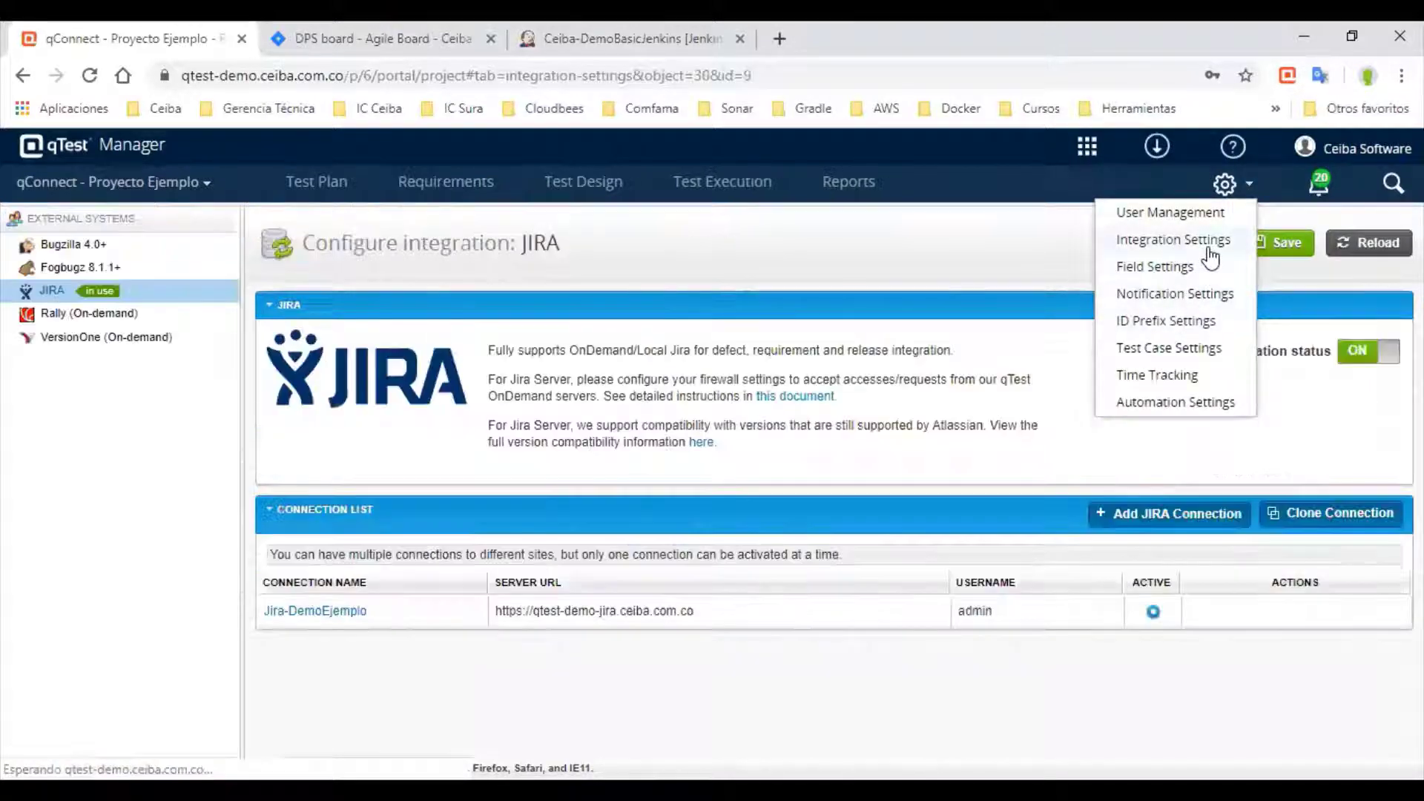
left_click(1281, 609)
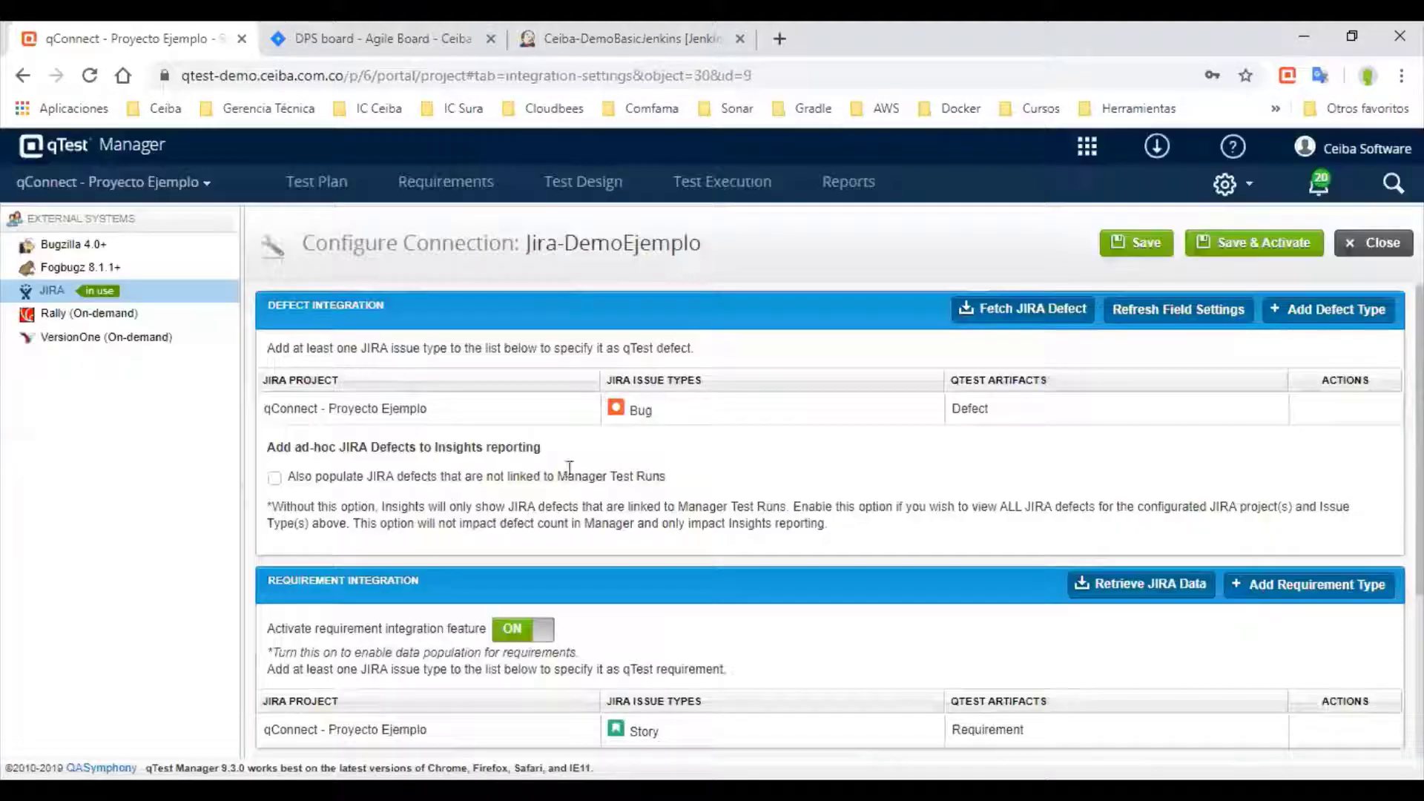
scroll(954, 527, "down", 3)
mouse_move(404, 490)
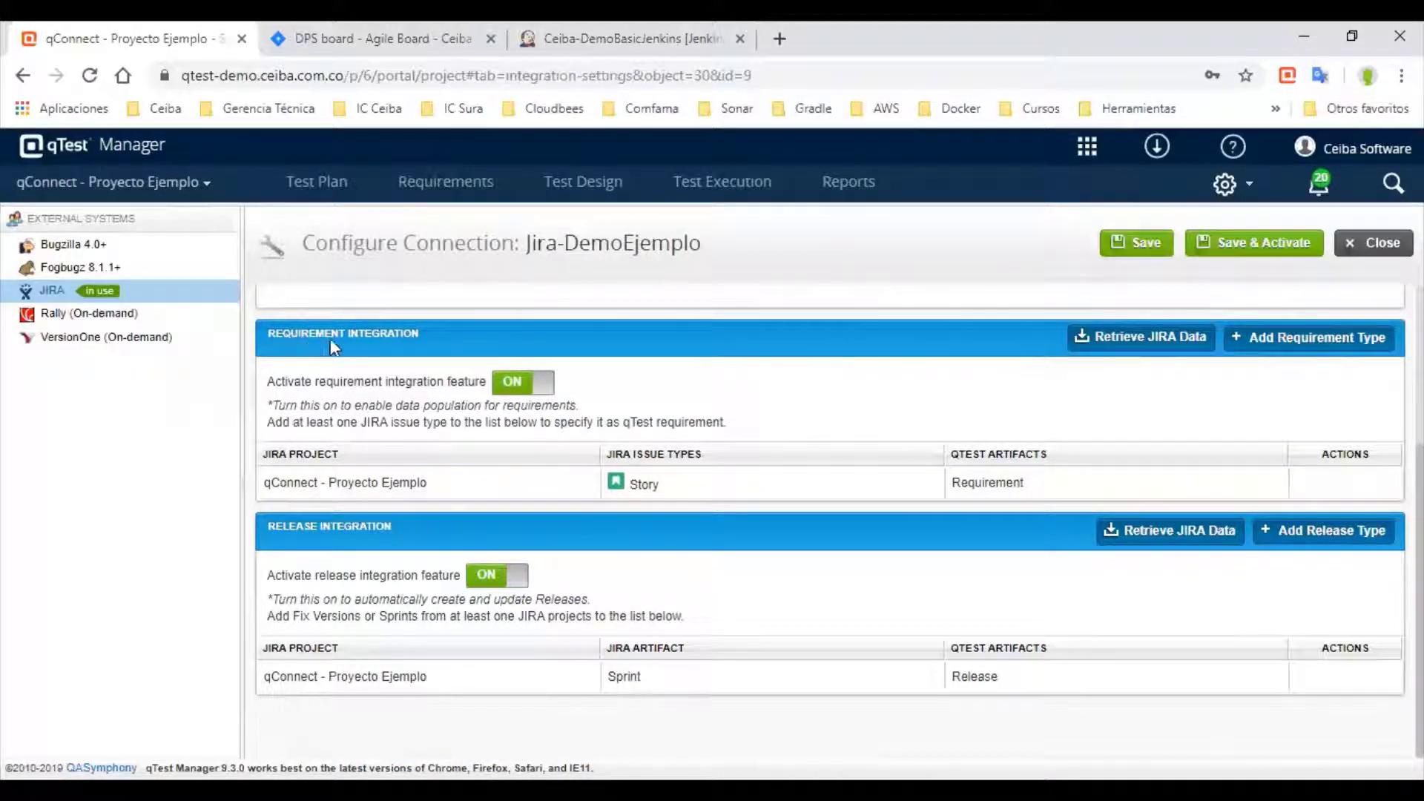
mouse_move(1307, 499)
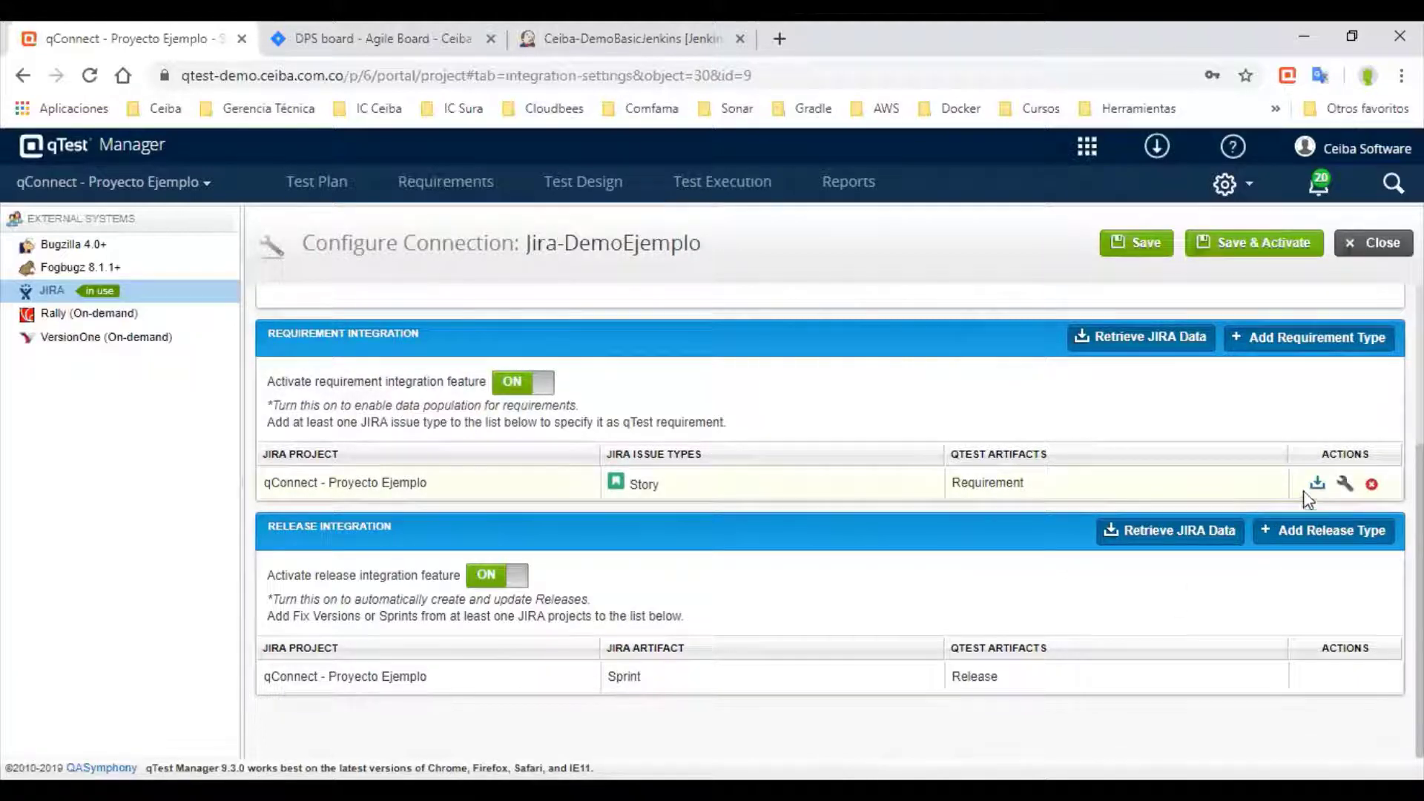
left_click(1344, 485)
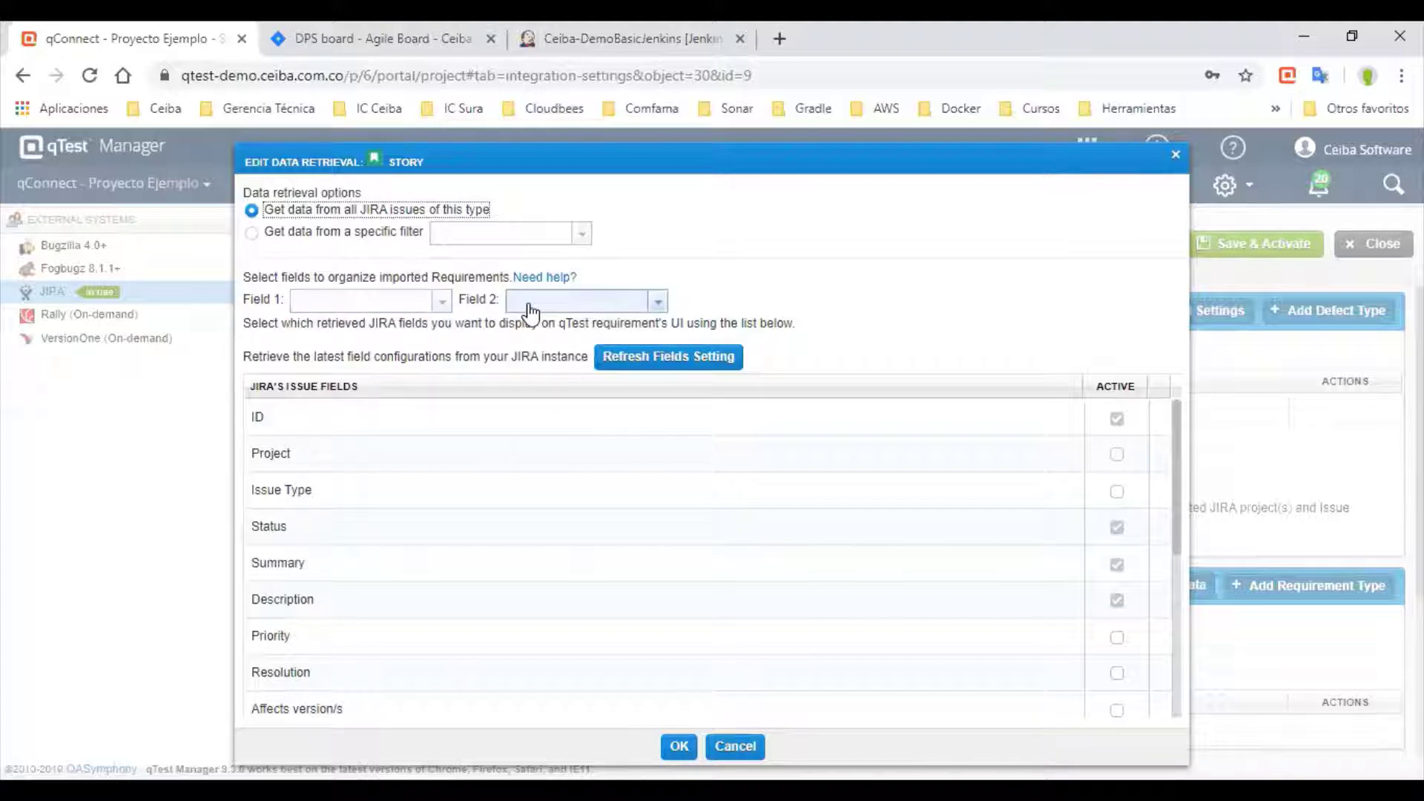
Organize the imported Story requirements by Sprint as Field 1 and Status as Field 2
left_click(443, 301)
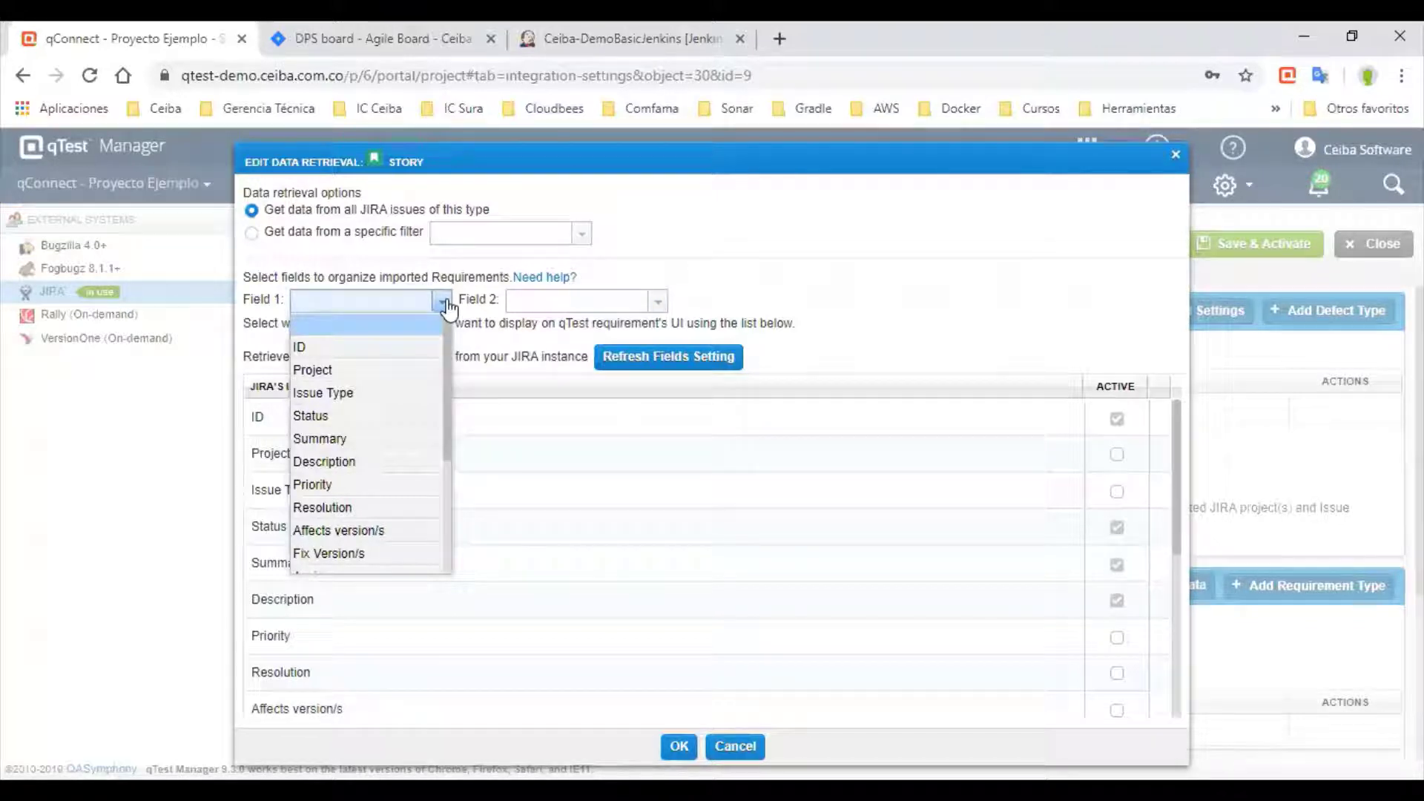
scroll(394, 480, "down", 3)
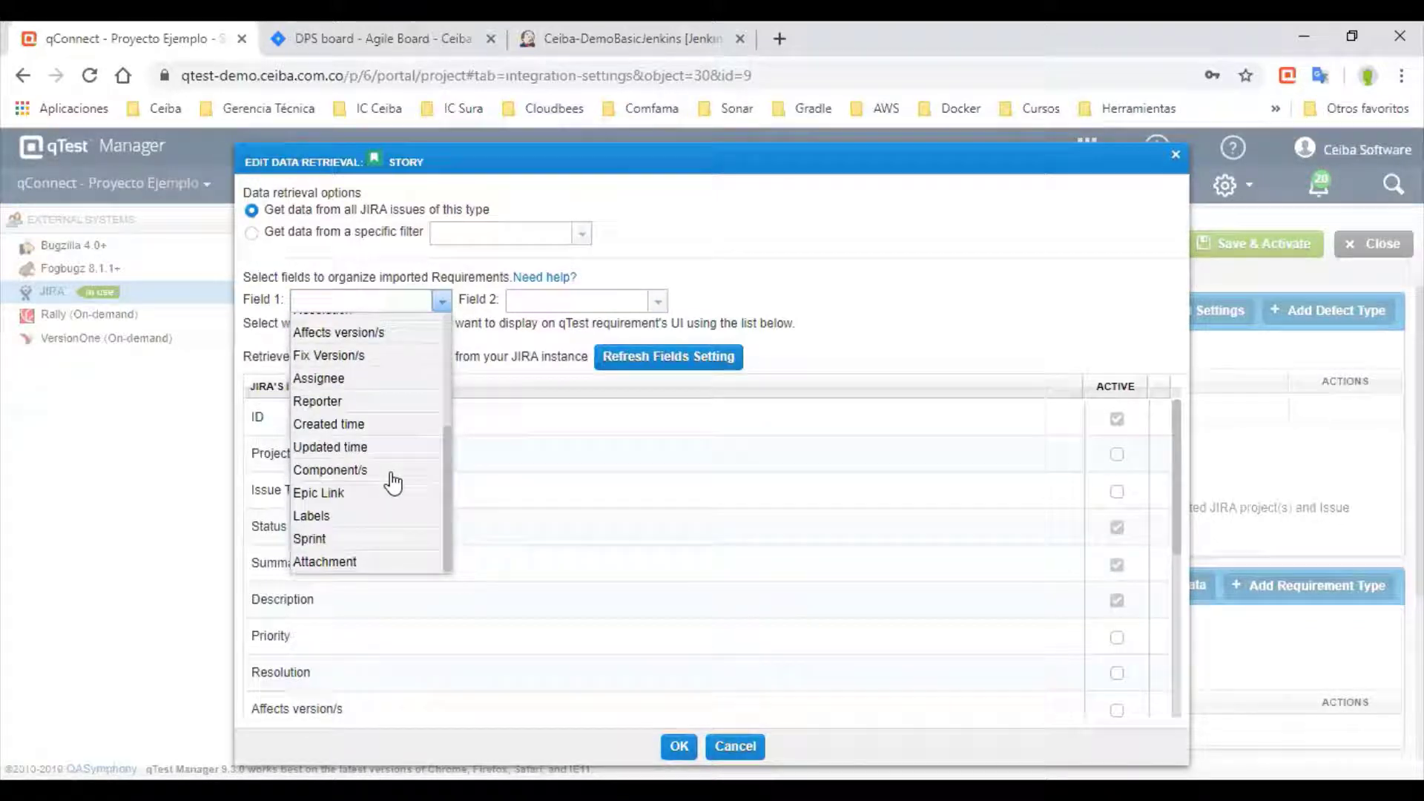
left_click(320, 539)
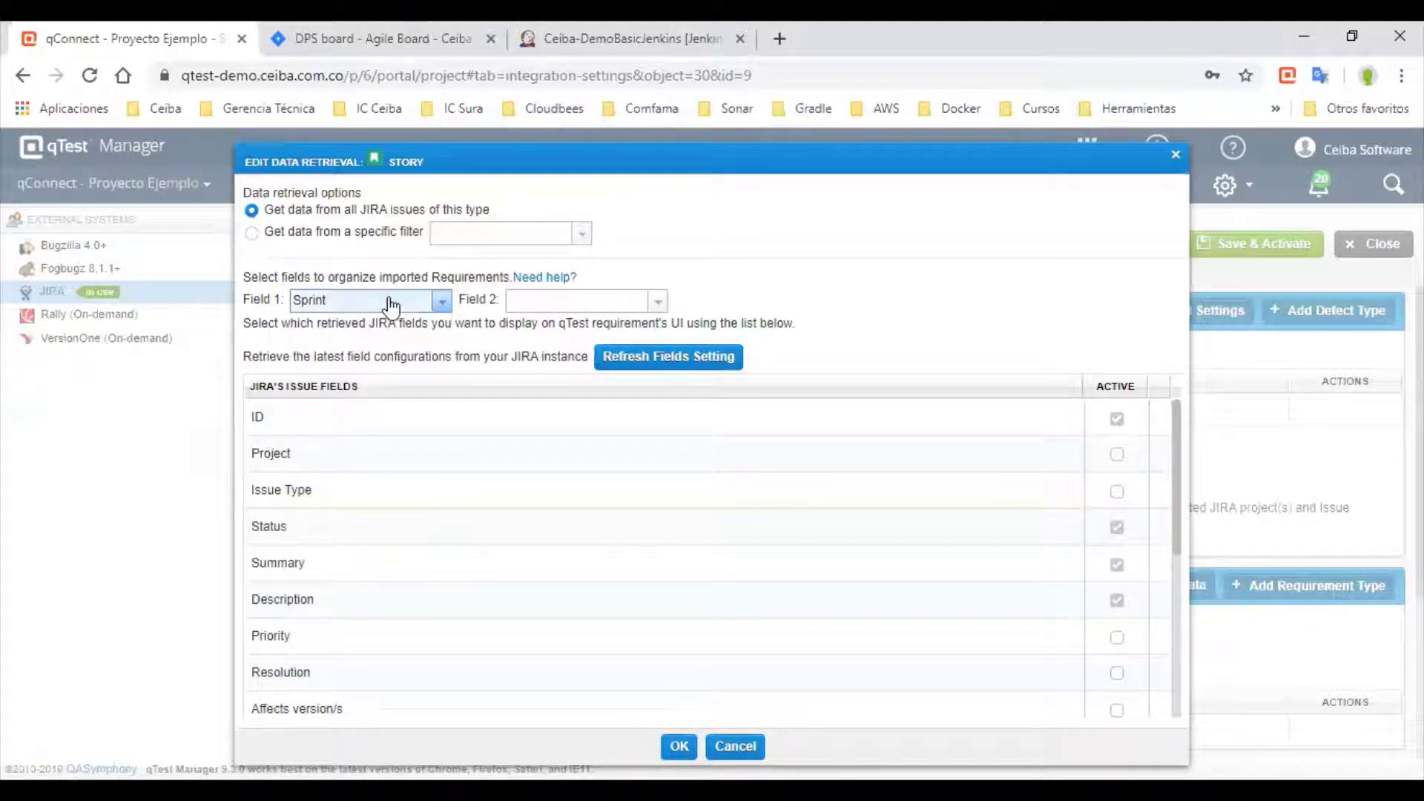
left_click(658, 301)
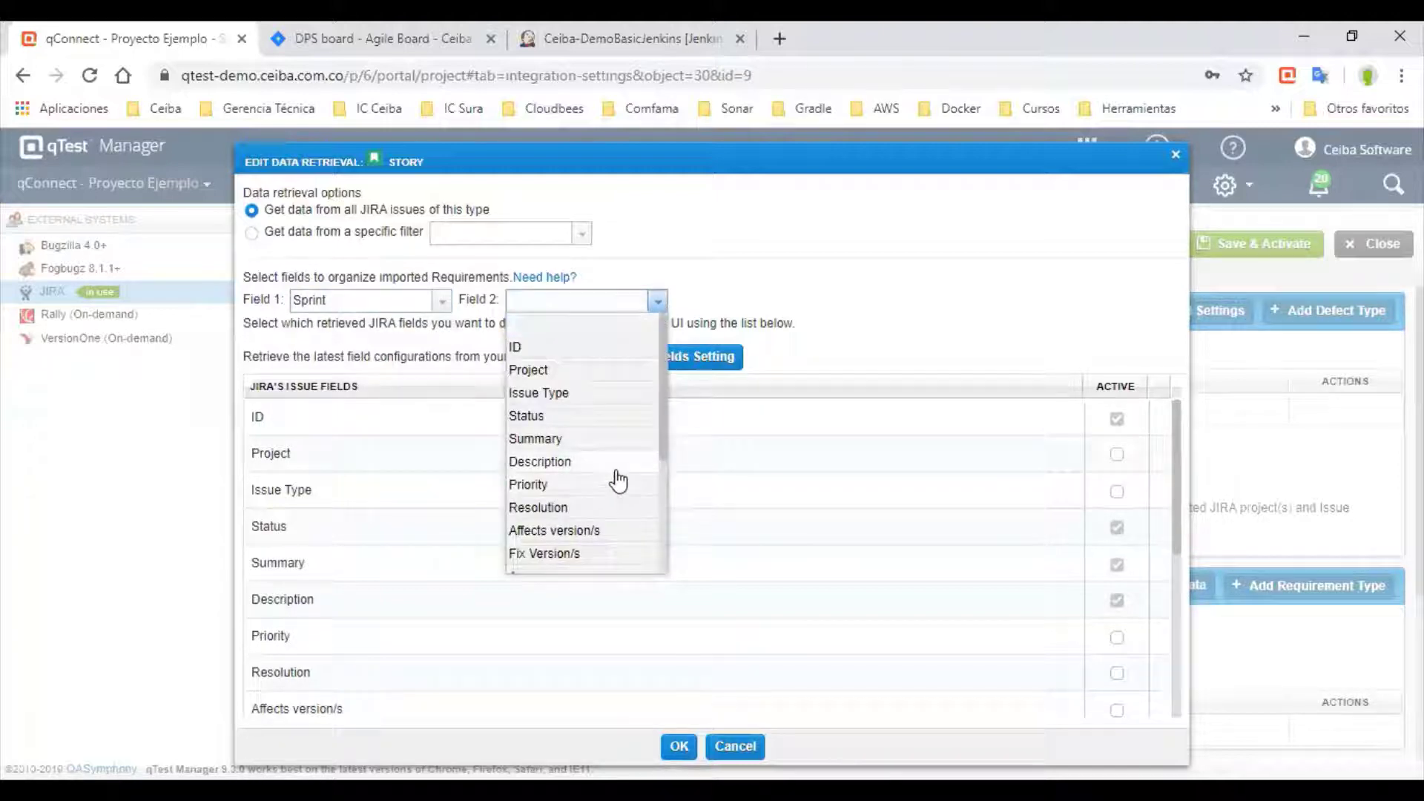
scroll(616, 477, "down", 3)
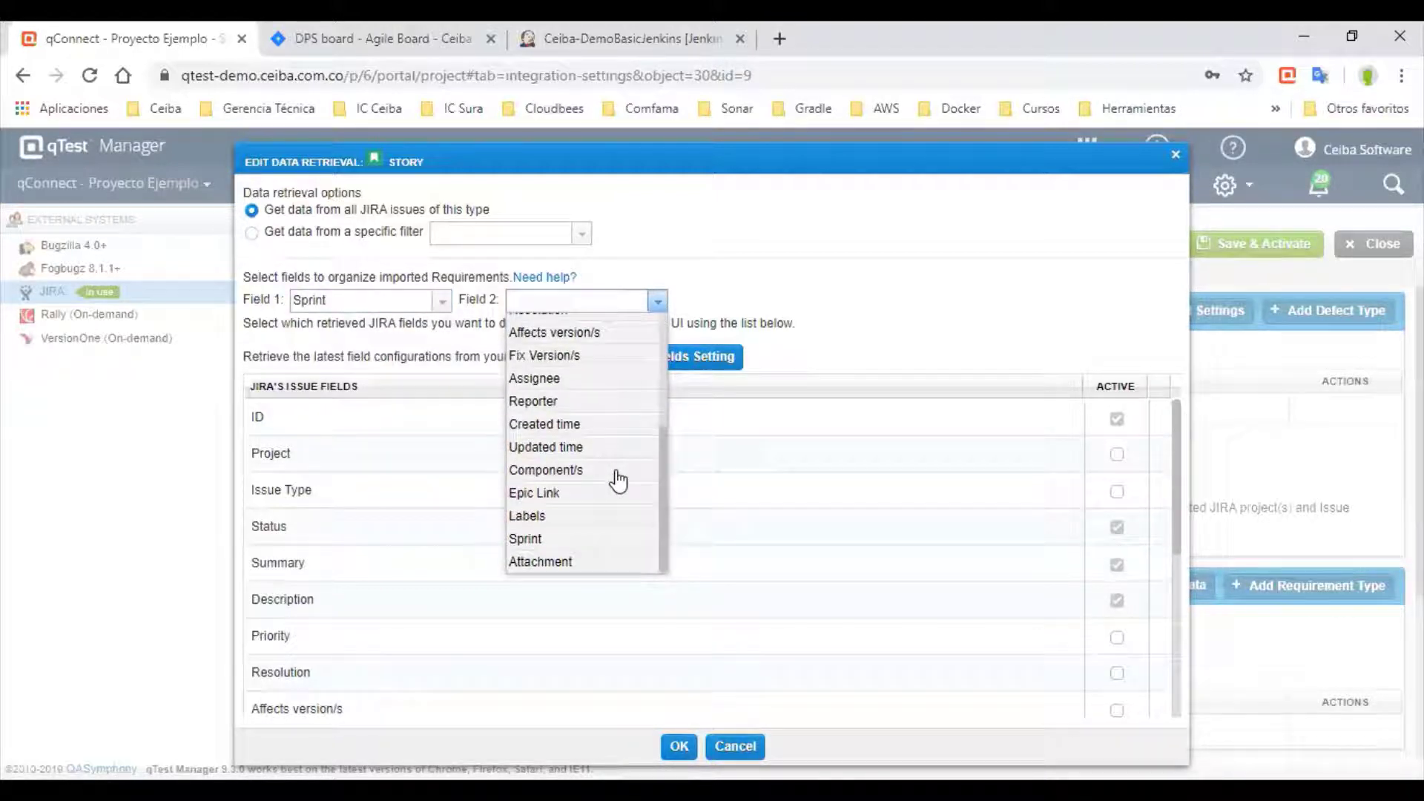
scroll(618, 481, "up", 2)
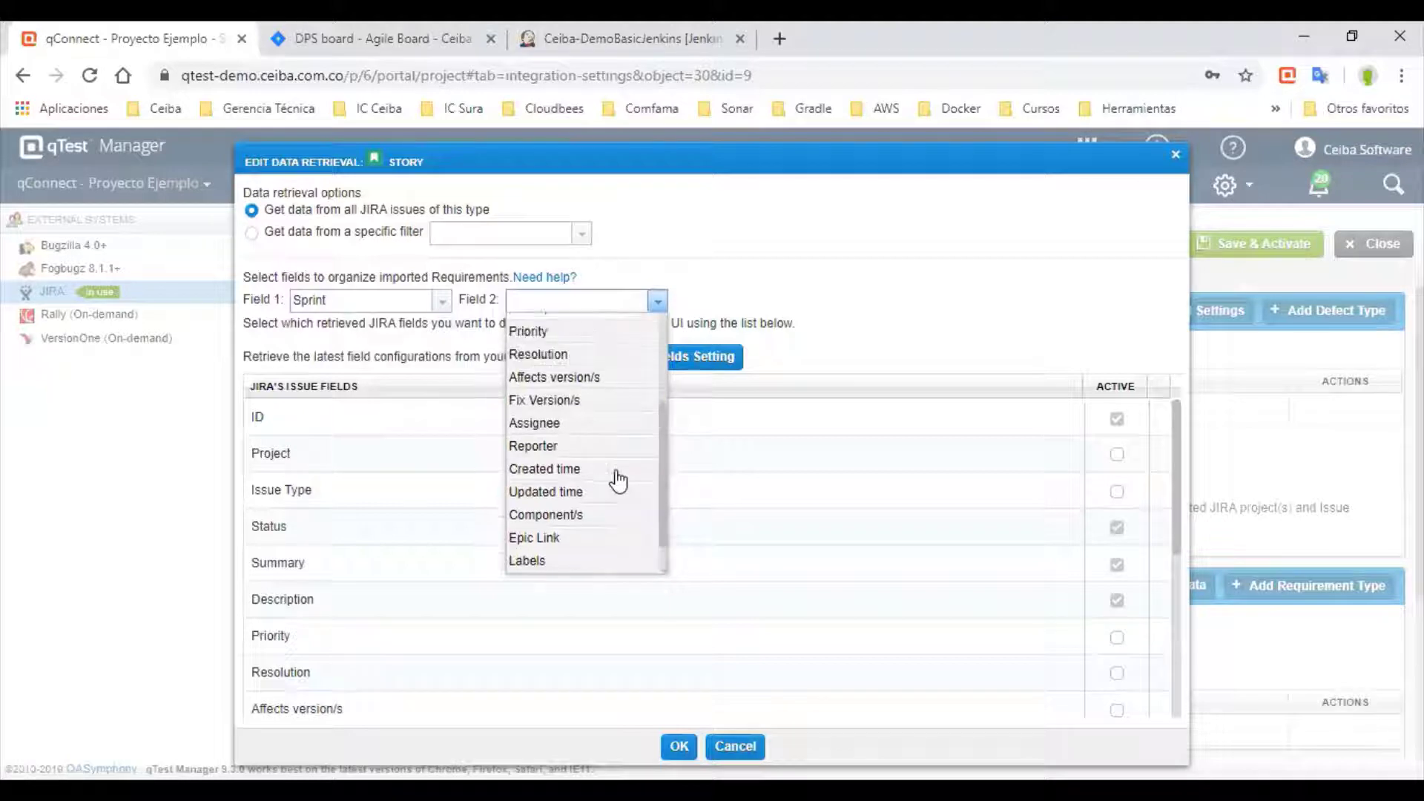
left_click(546, 322)
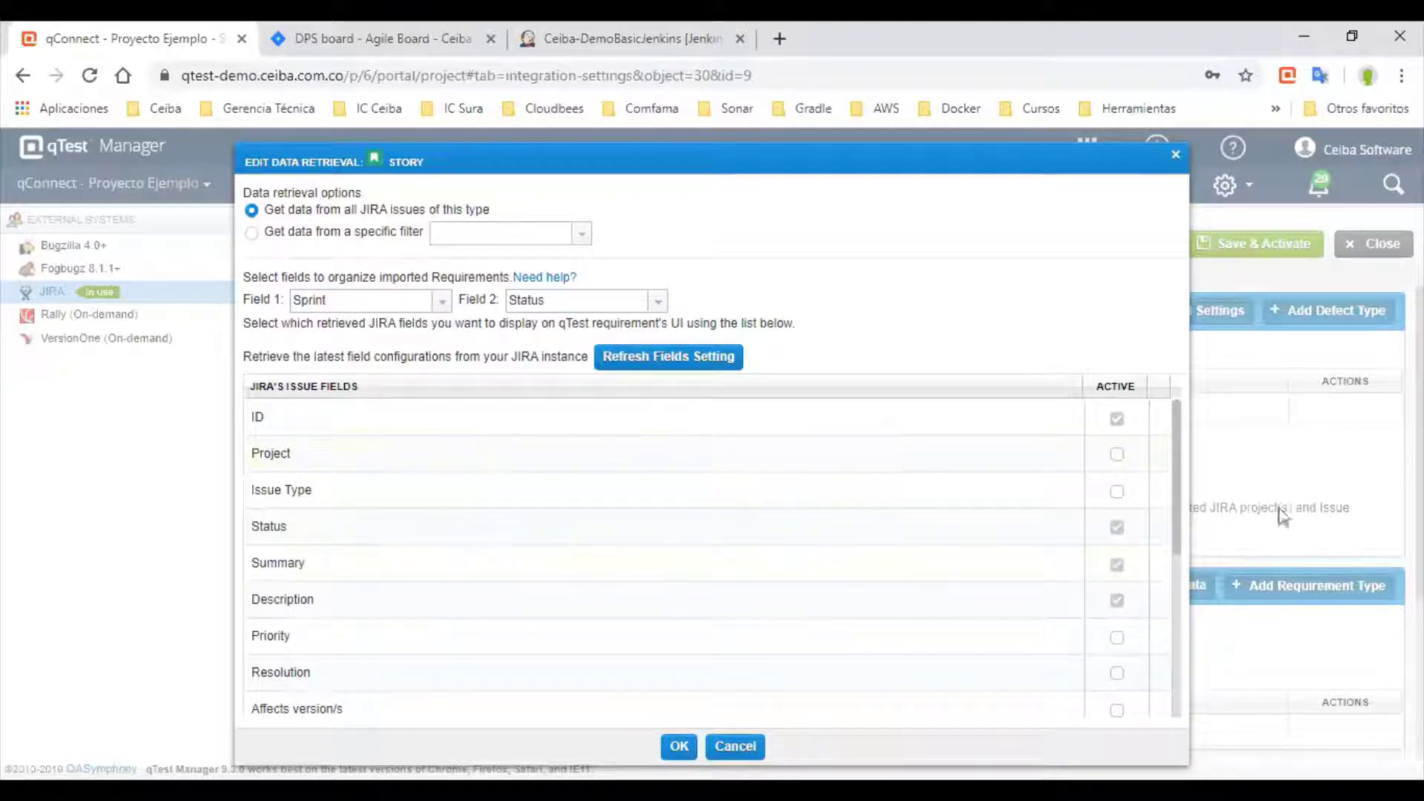
Activate the Priority, Epic Link and Sprint fields for display on Story requirements and accept the data retrieval settings
scroll(1002, 519, "down", 3)
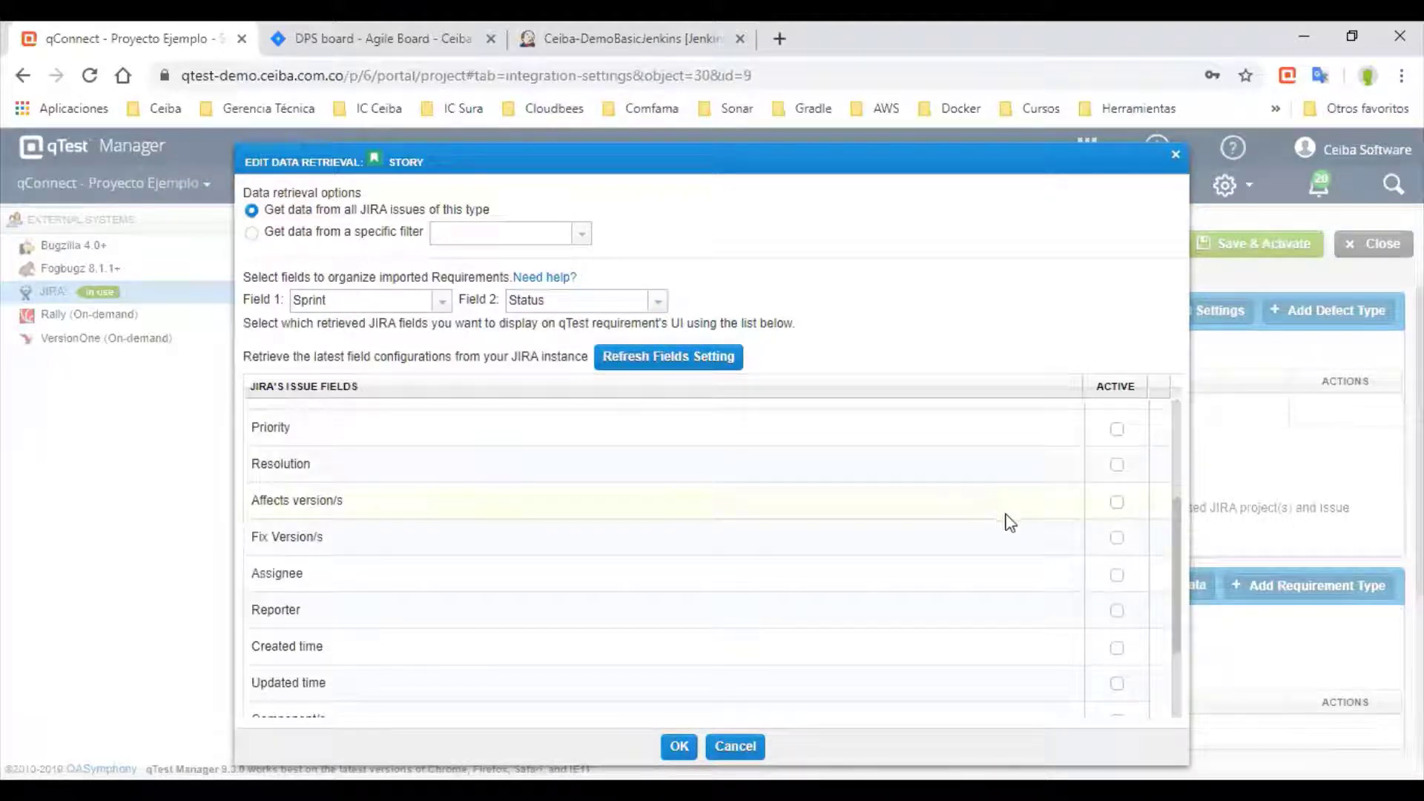
scroll(1039, 564, "down", 2)
scroll(1090, 604, "up", 5)
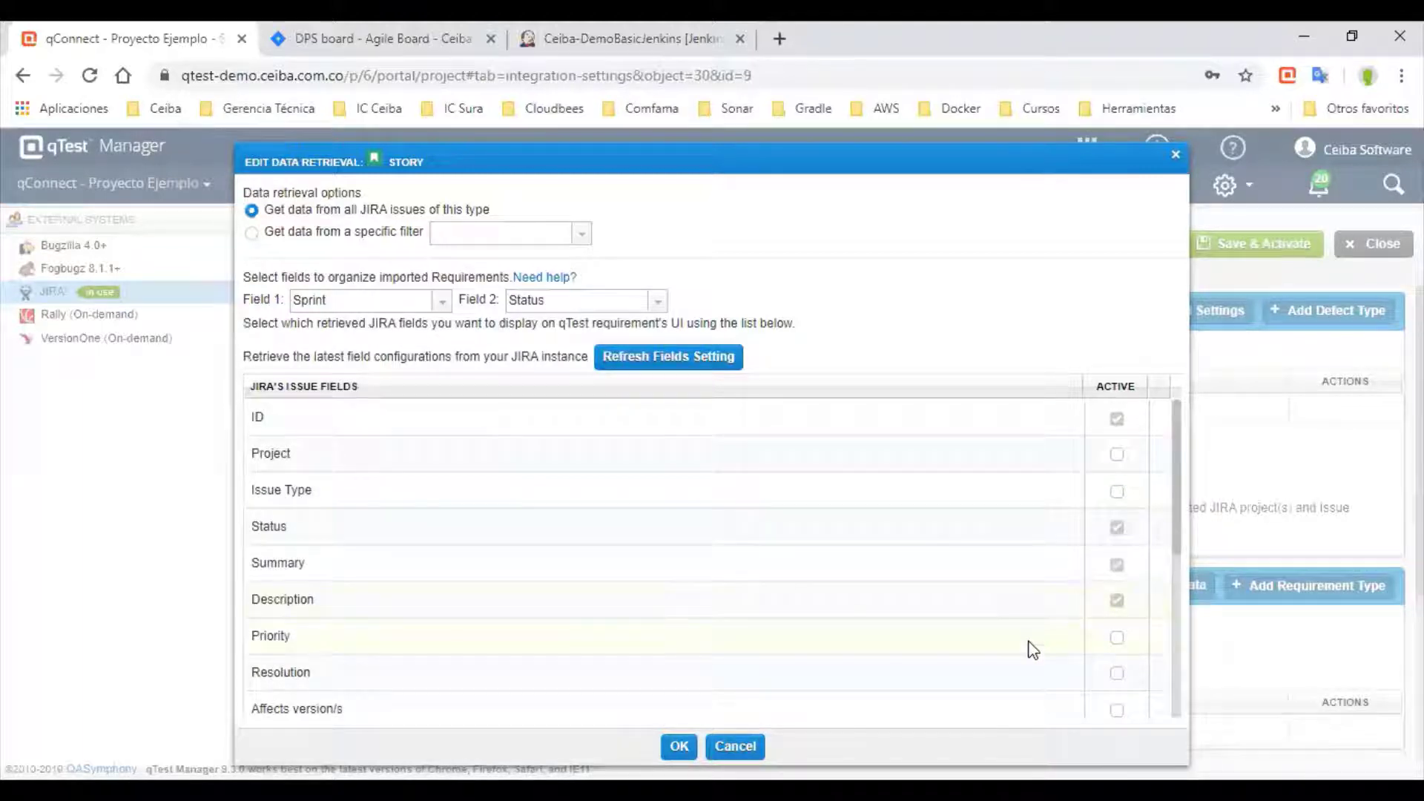
left_click(1117, 455)
left_click(1117, 456)
scroll(485, 655, "down", 3)
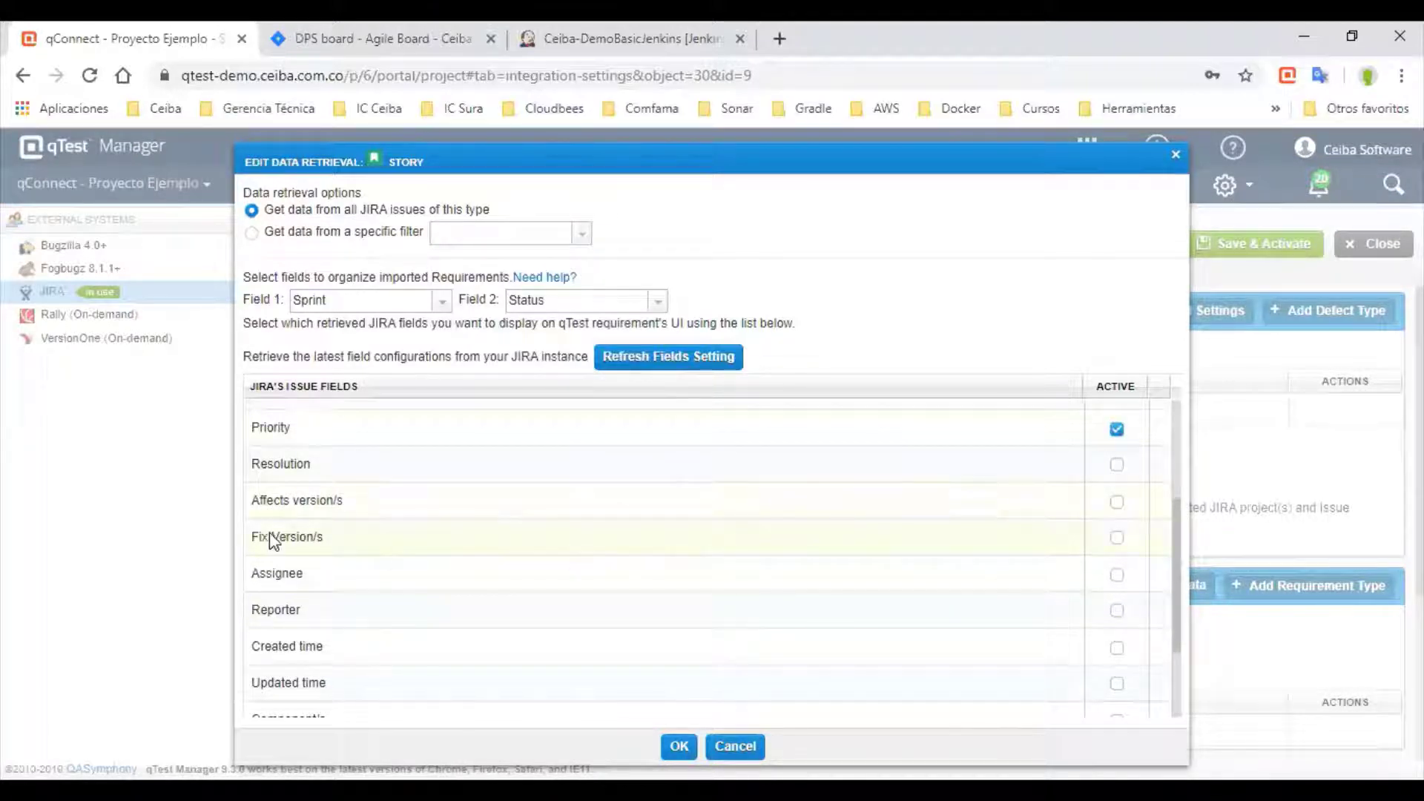
scroll(422, 544, "down", 2)
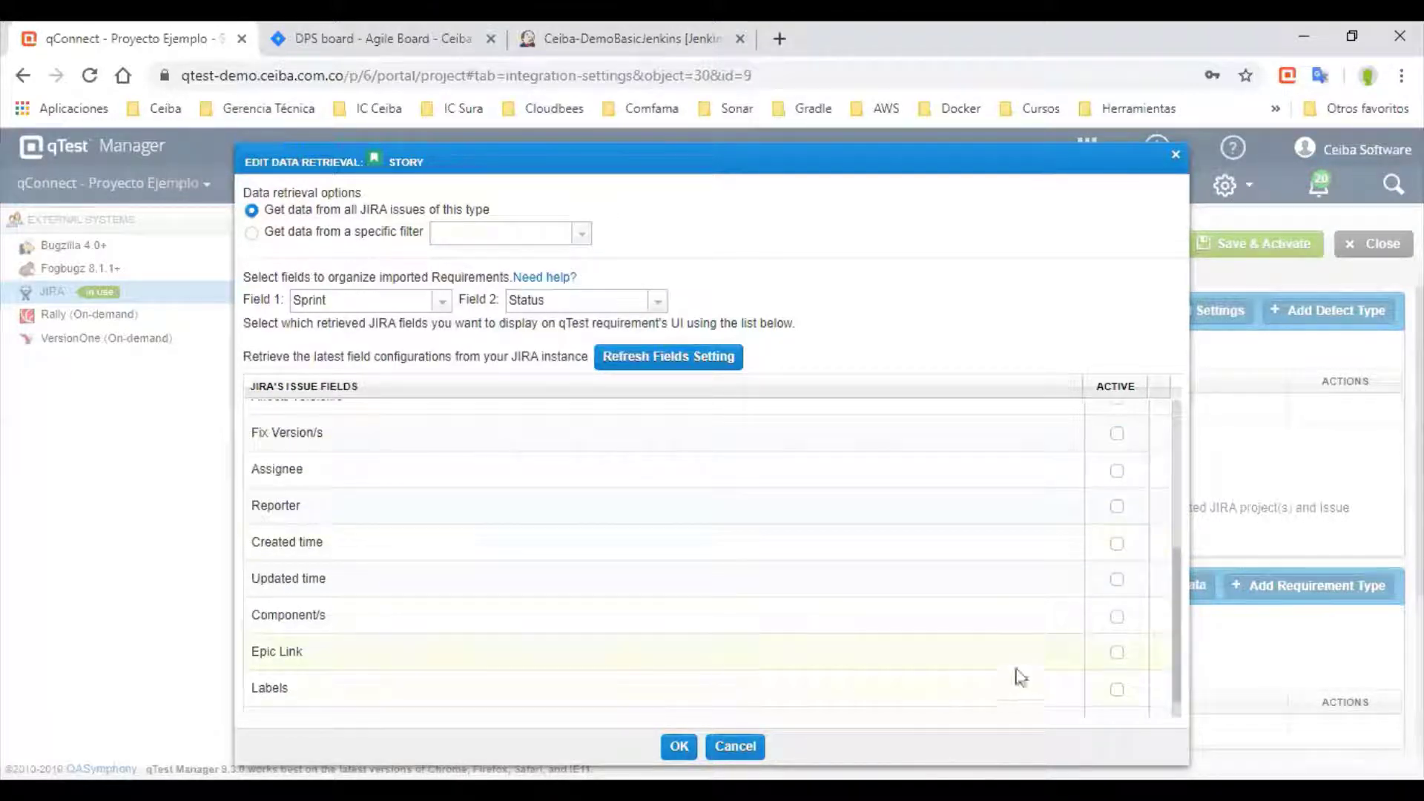
left_click(1117, 652)
scroll(429, 644, "down", 1)
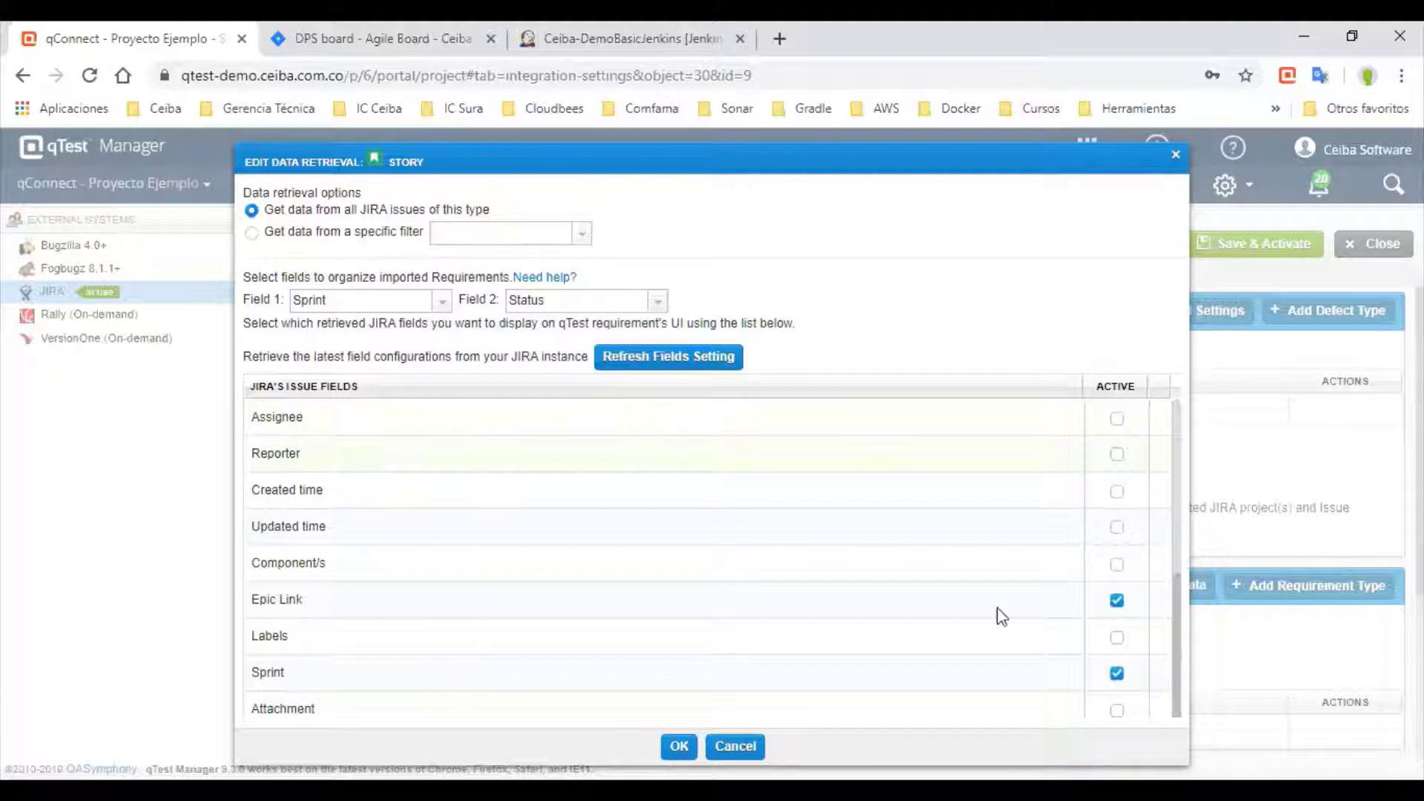
scroll(1001, 616, "up", 5)
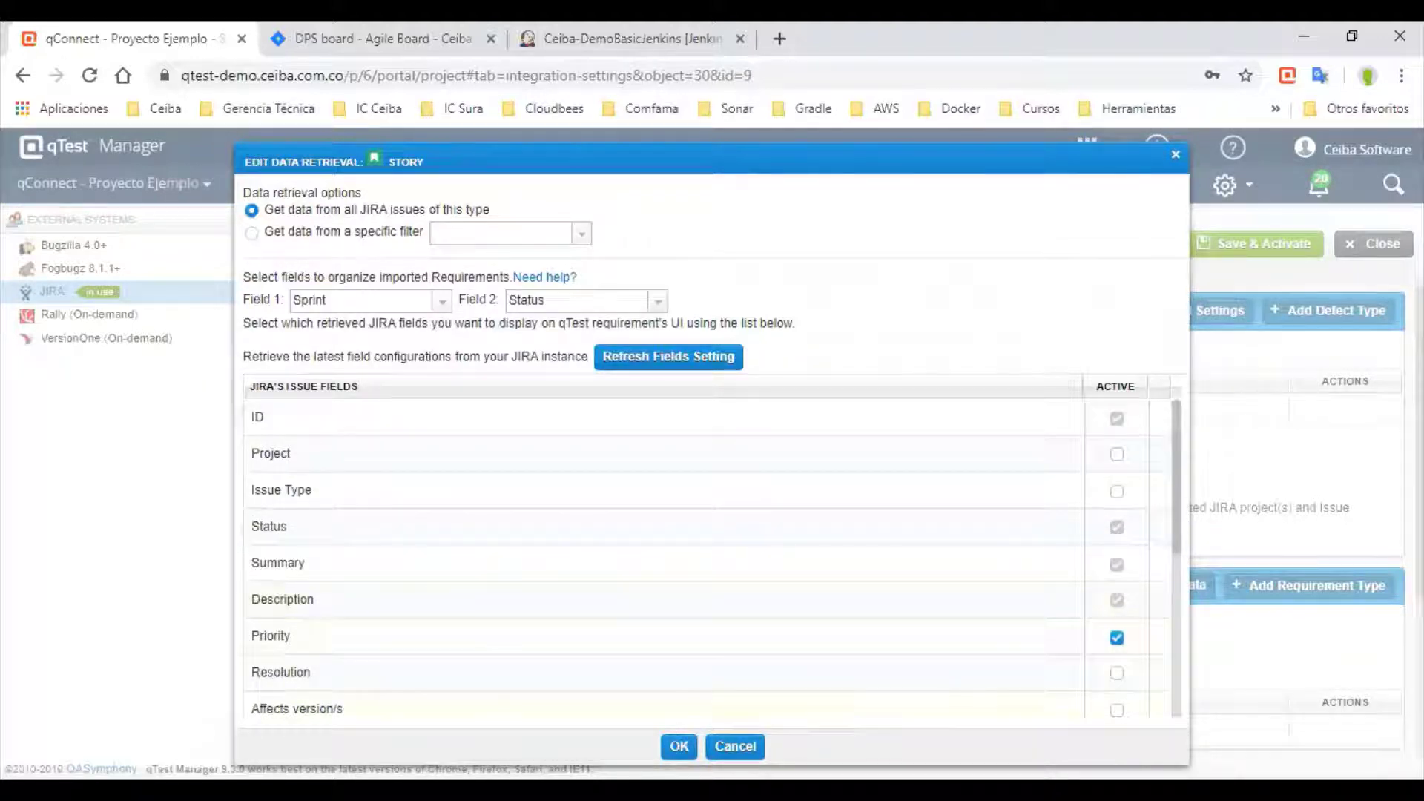
left_click(678, 746)
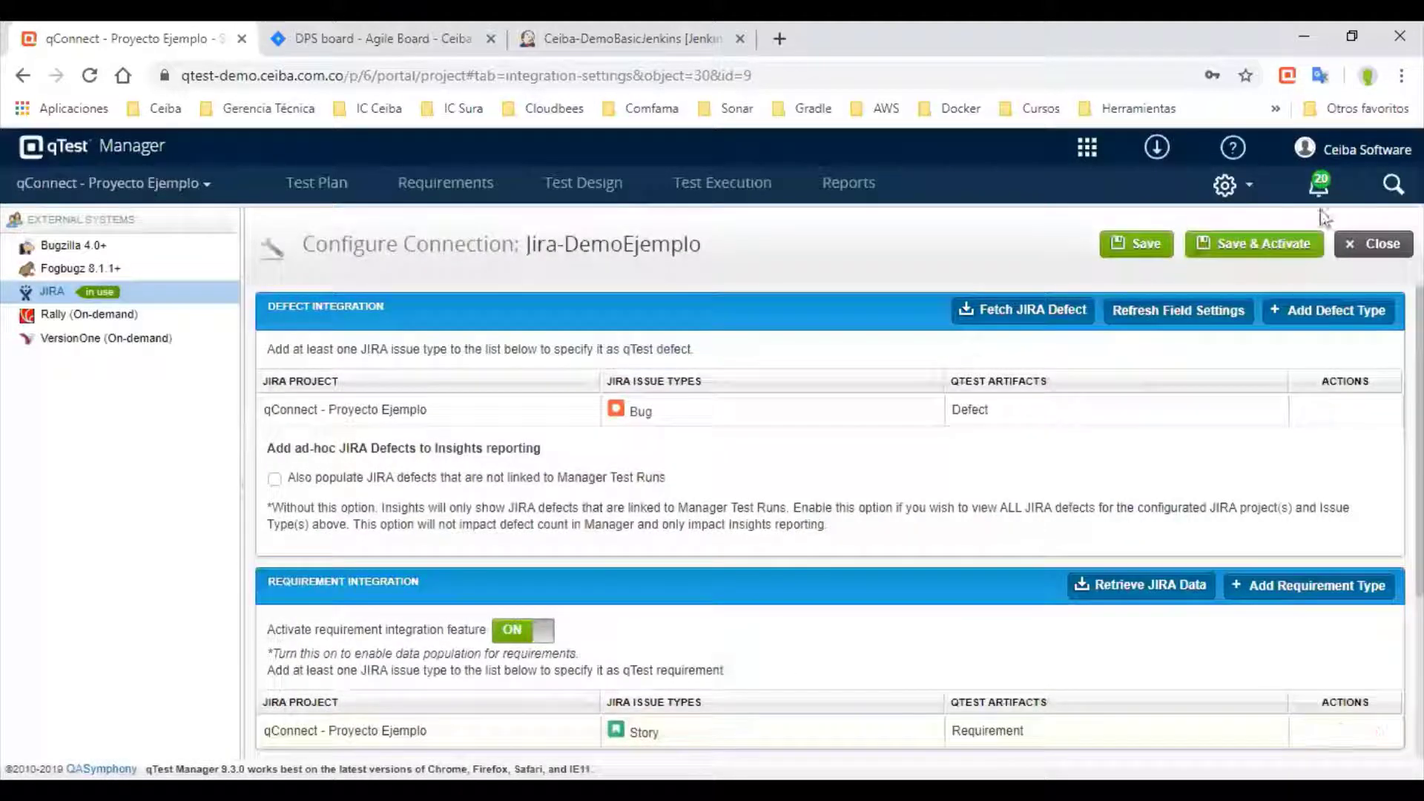
Save and activate the Jira-DemoEjemplo connection, and retrieve the Jira data for the requirement integration
left_click(1279, 250)
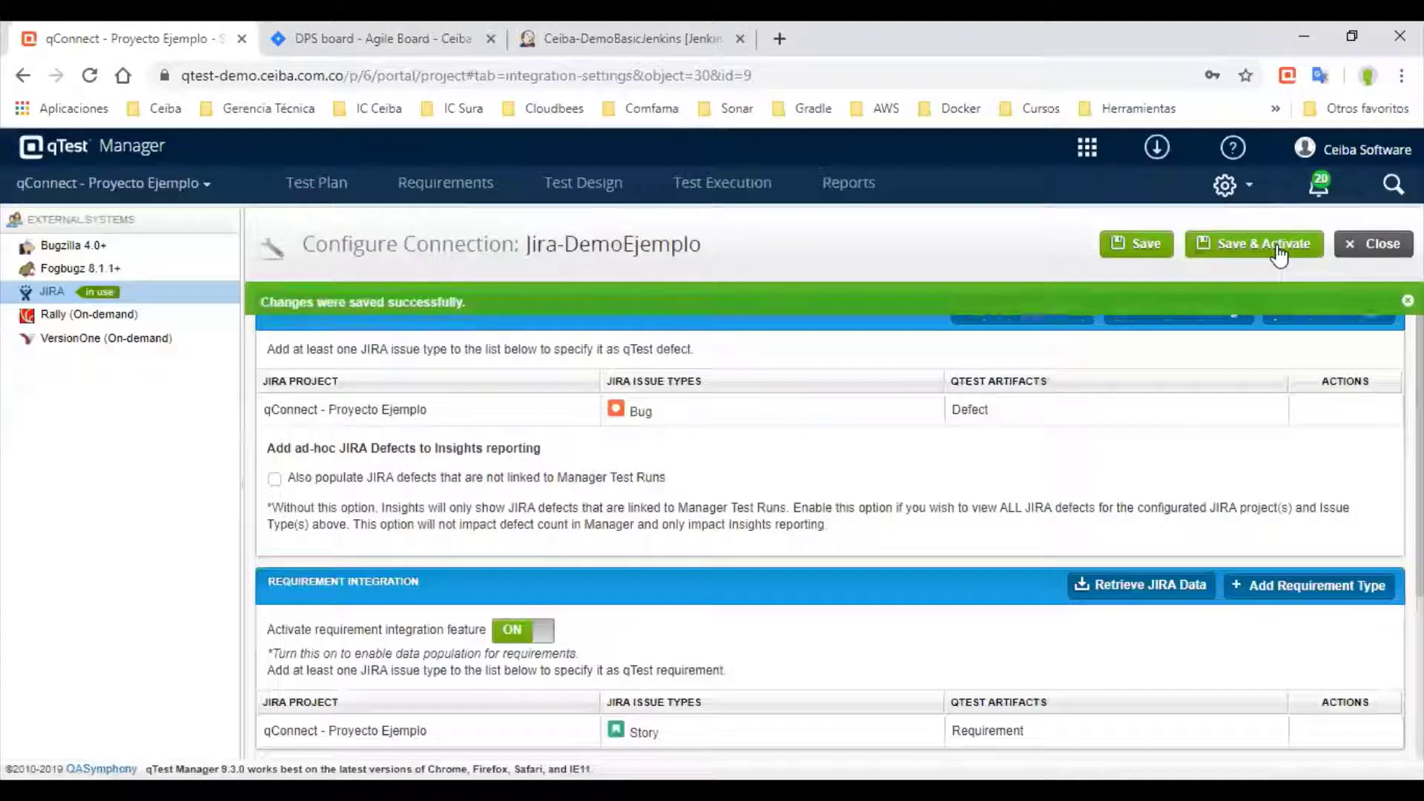
scroll(1238, 605, "down", 2)
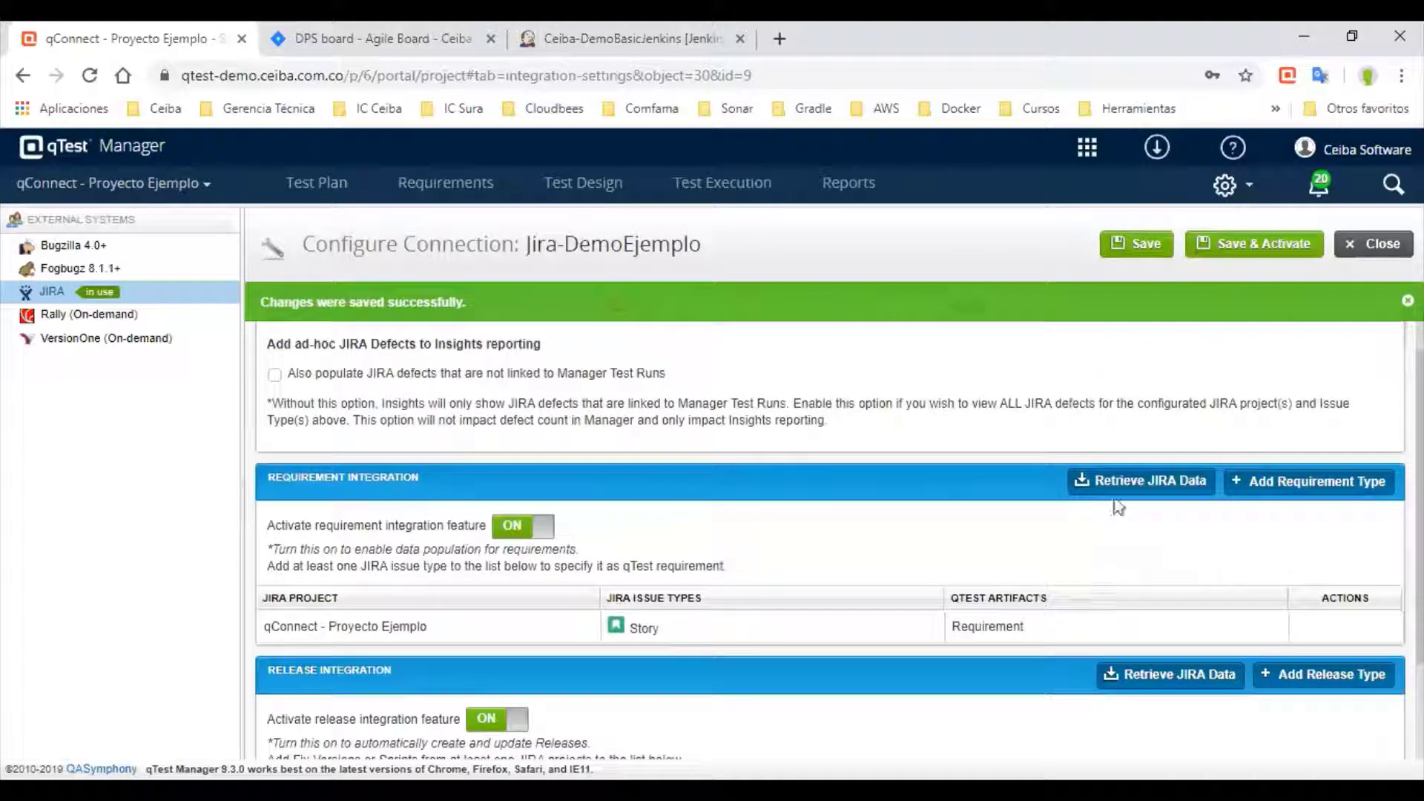
left_click(1163, 489)
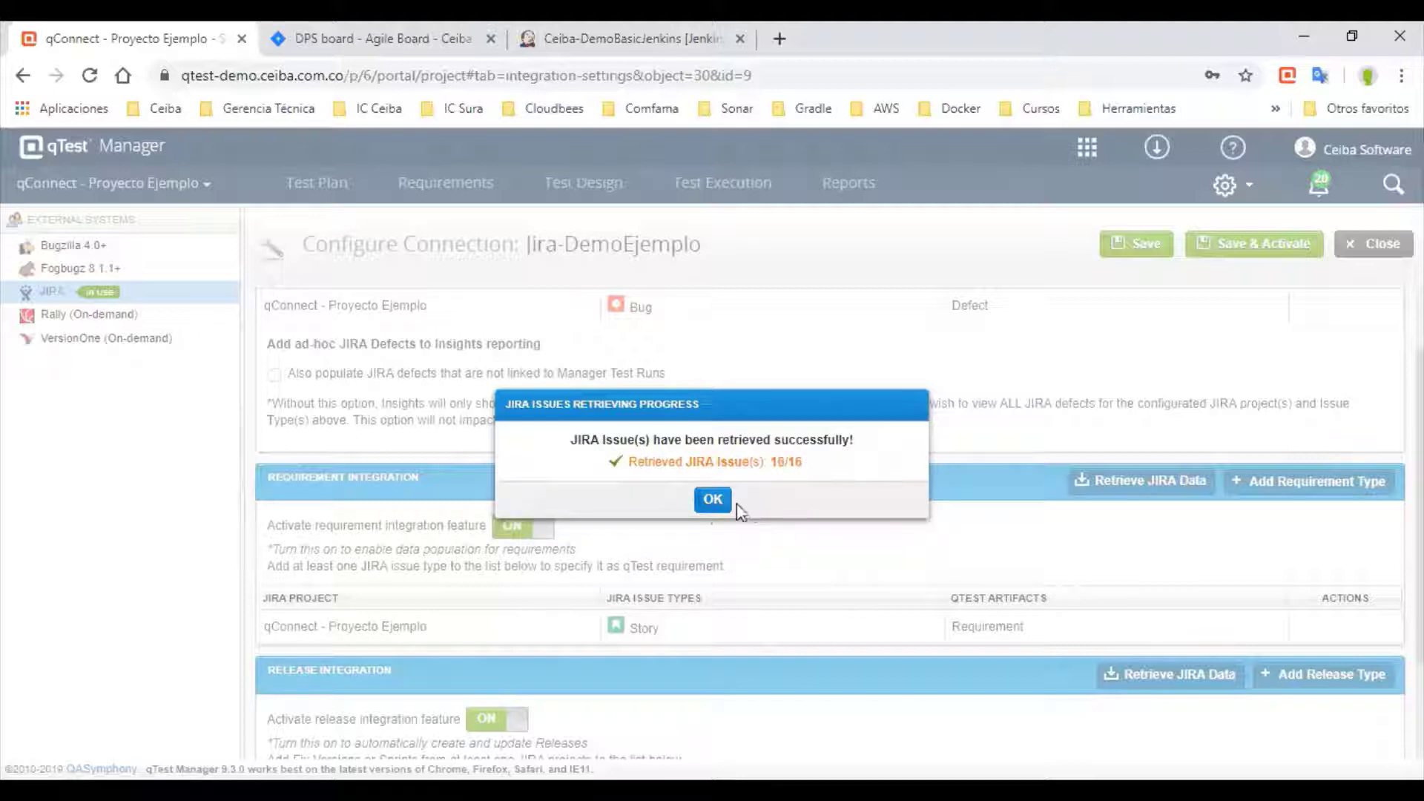
left_click(711, 500)
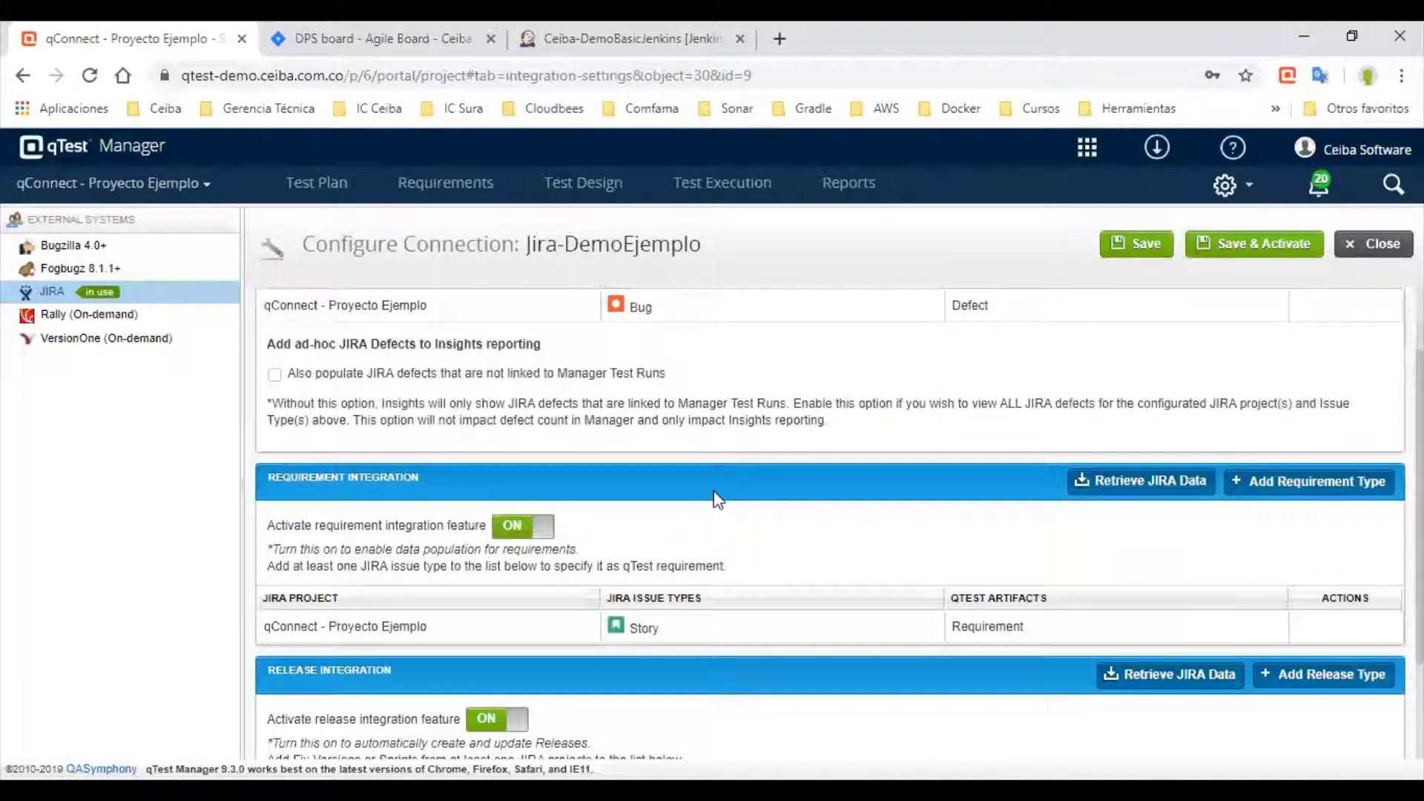
Open the project's Requirements area and refresh the page to load the retrieved requirements
left_click(477, 187)
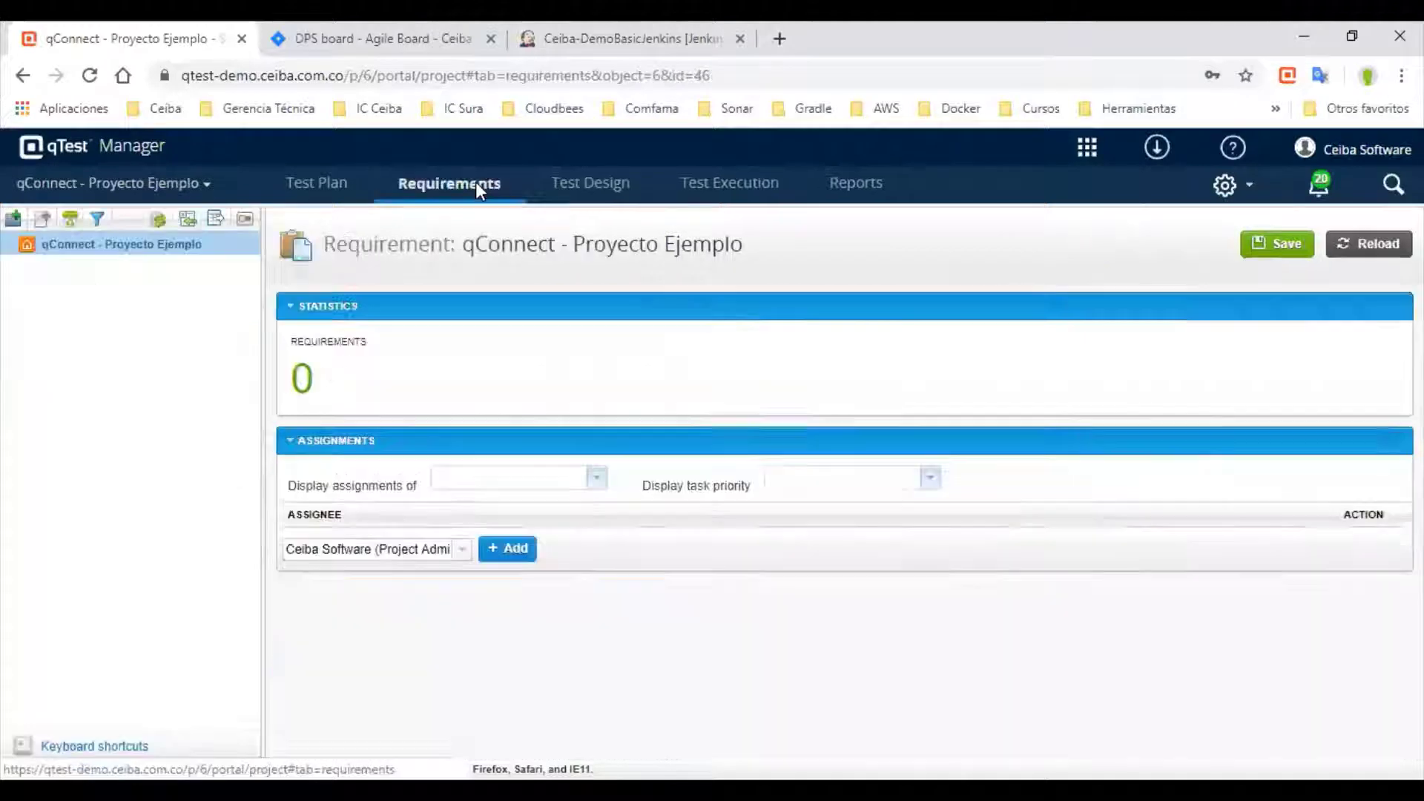
left_click(353, 187)
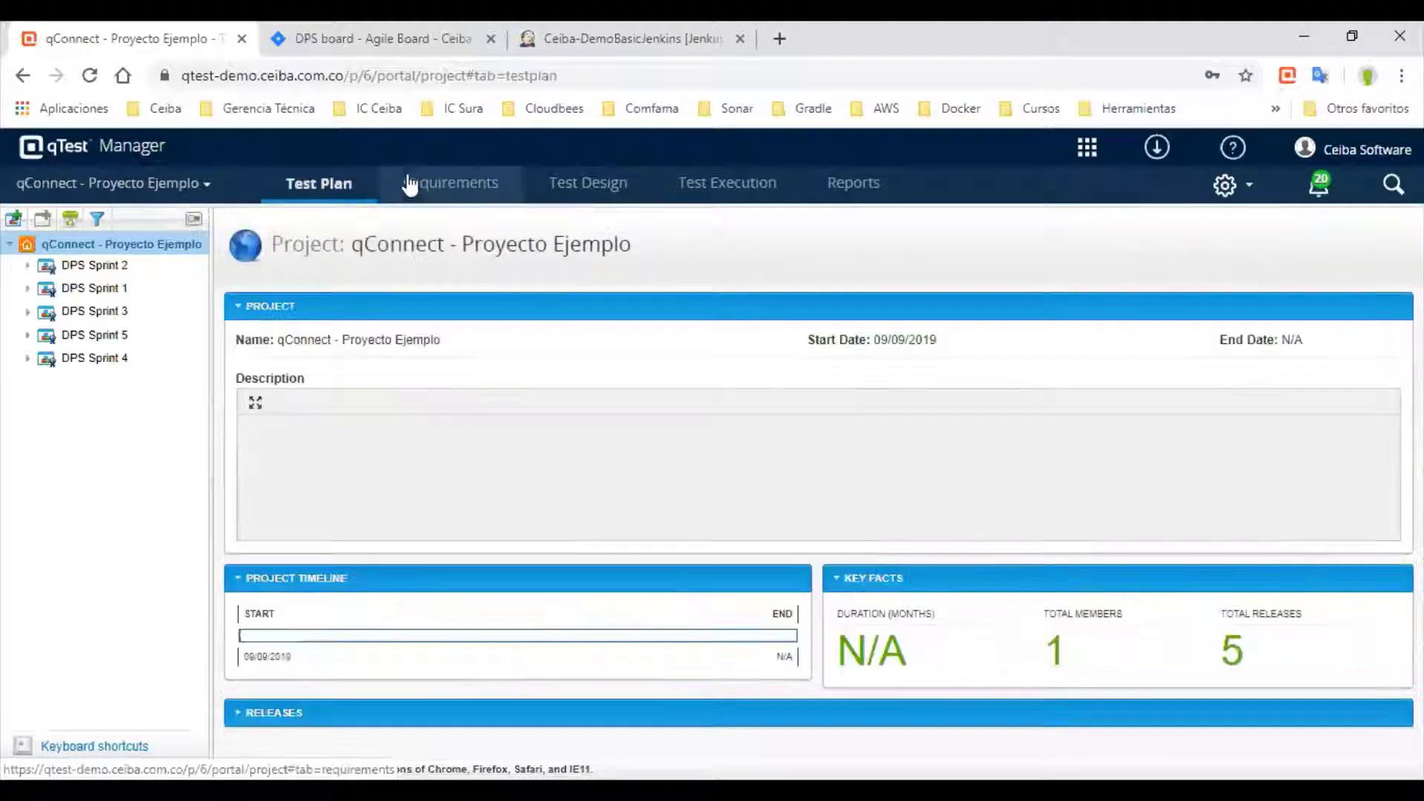
left_click(459, 188)
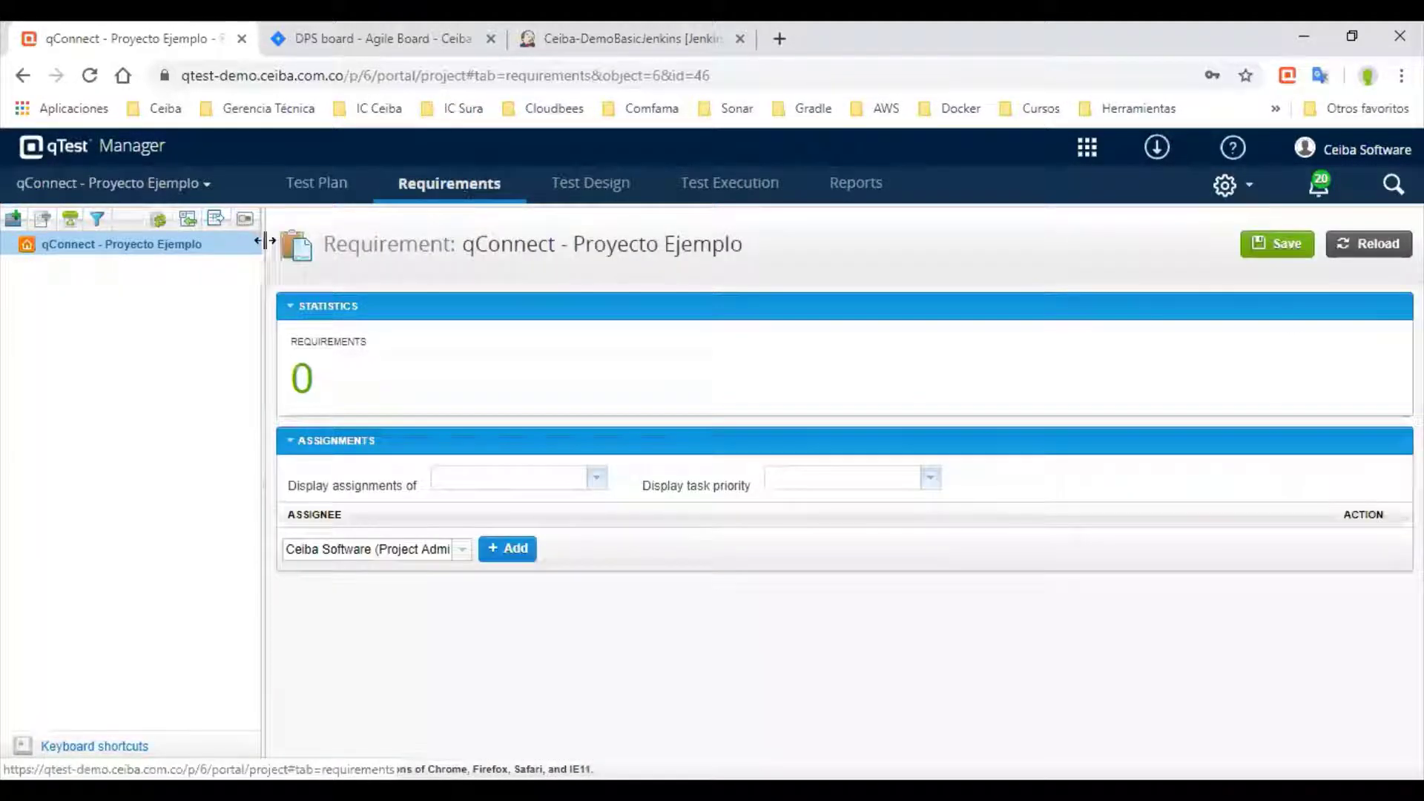
key("F5")
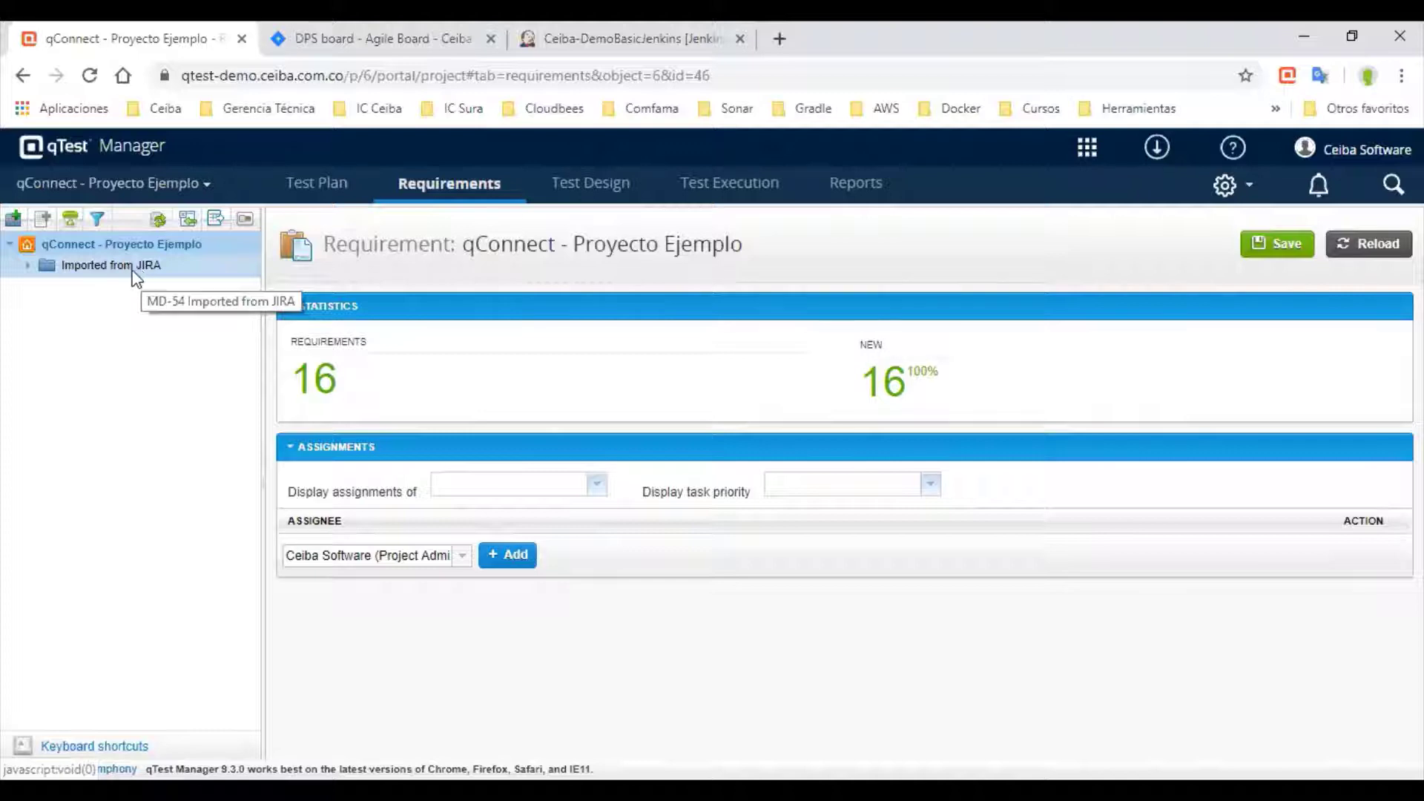
Expand Imported from JIRA and examine the requirements grouped by status in DPS Sprint 3, DPS Sprint 1, DPS Sprint 2 and the sprintless To Do folder
left_click(28, 261)
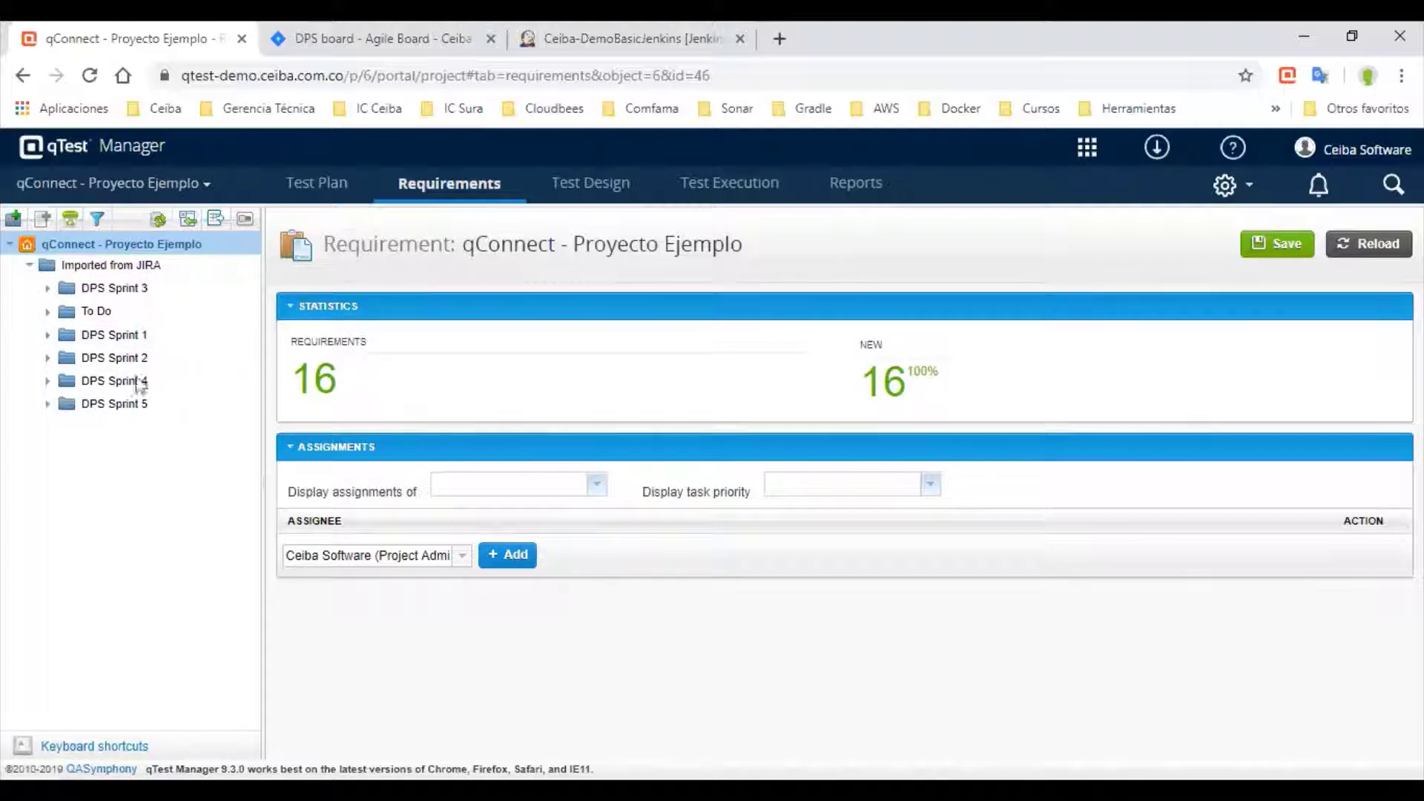
left_click(47, 288)
left_click(49, 334)
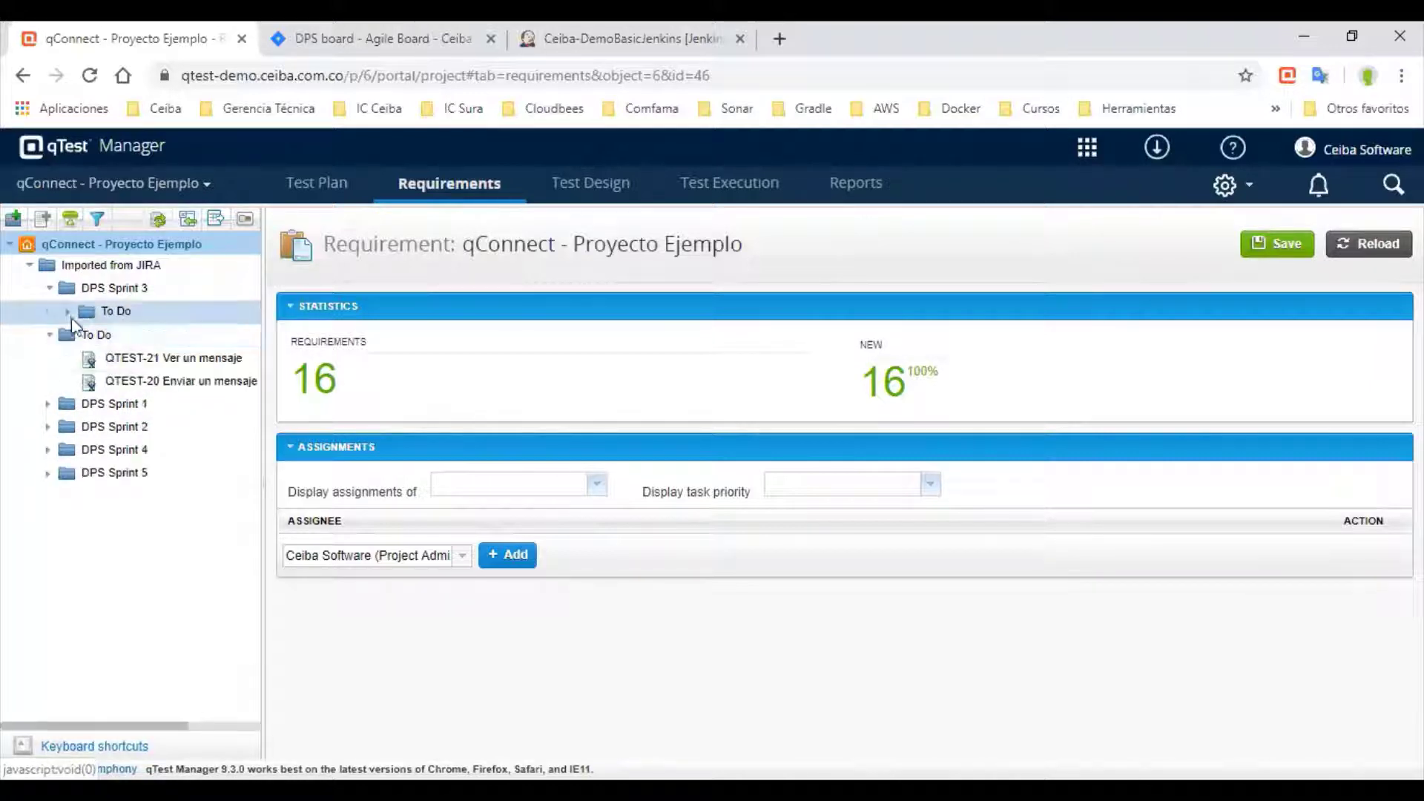
left_click(68, 312)
left_click(48, 496)
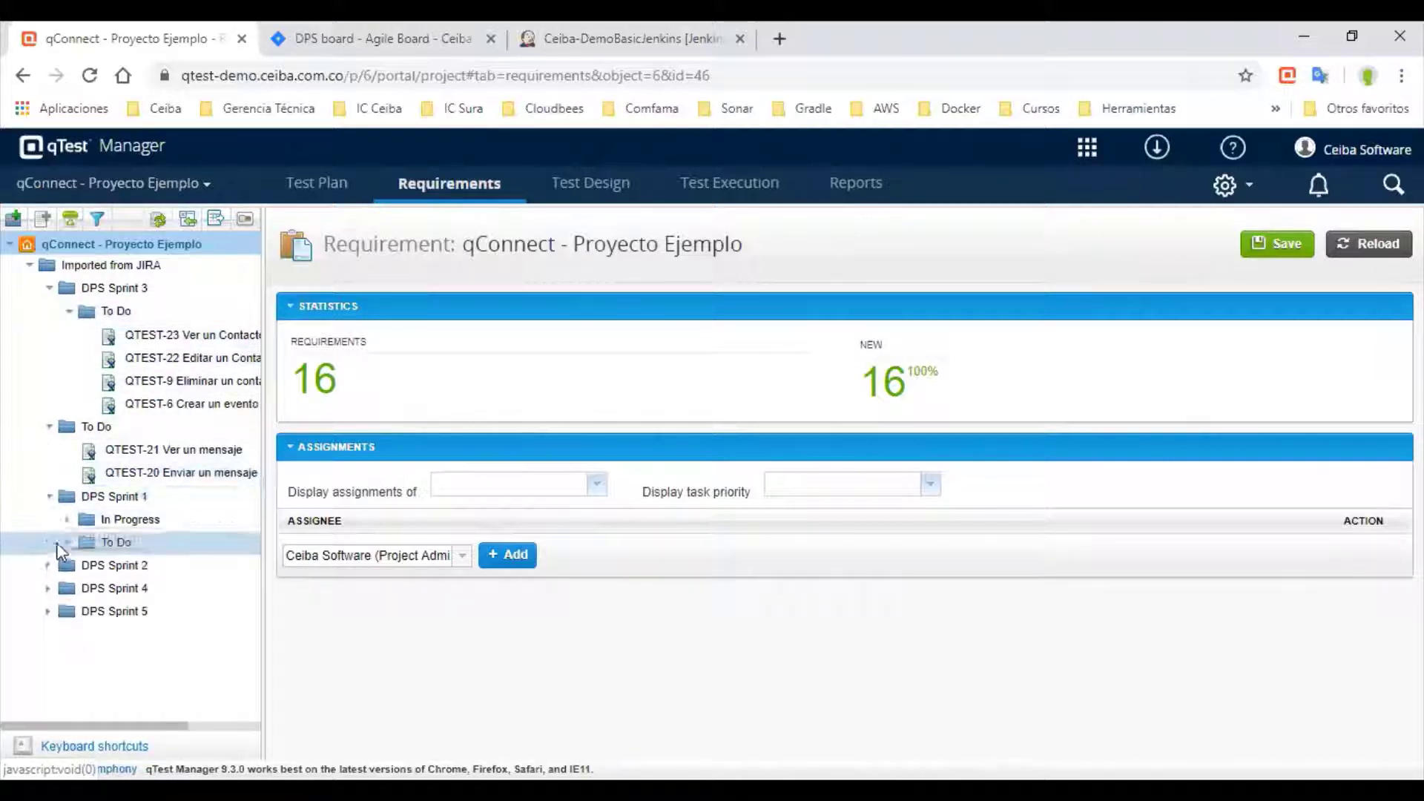
left_click(67, 519)
left_click(49, 589)
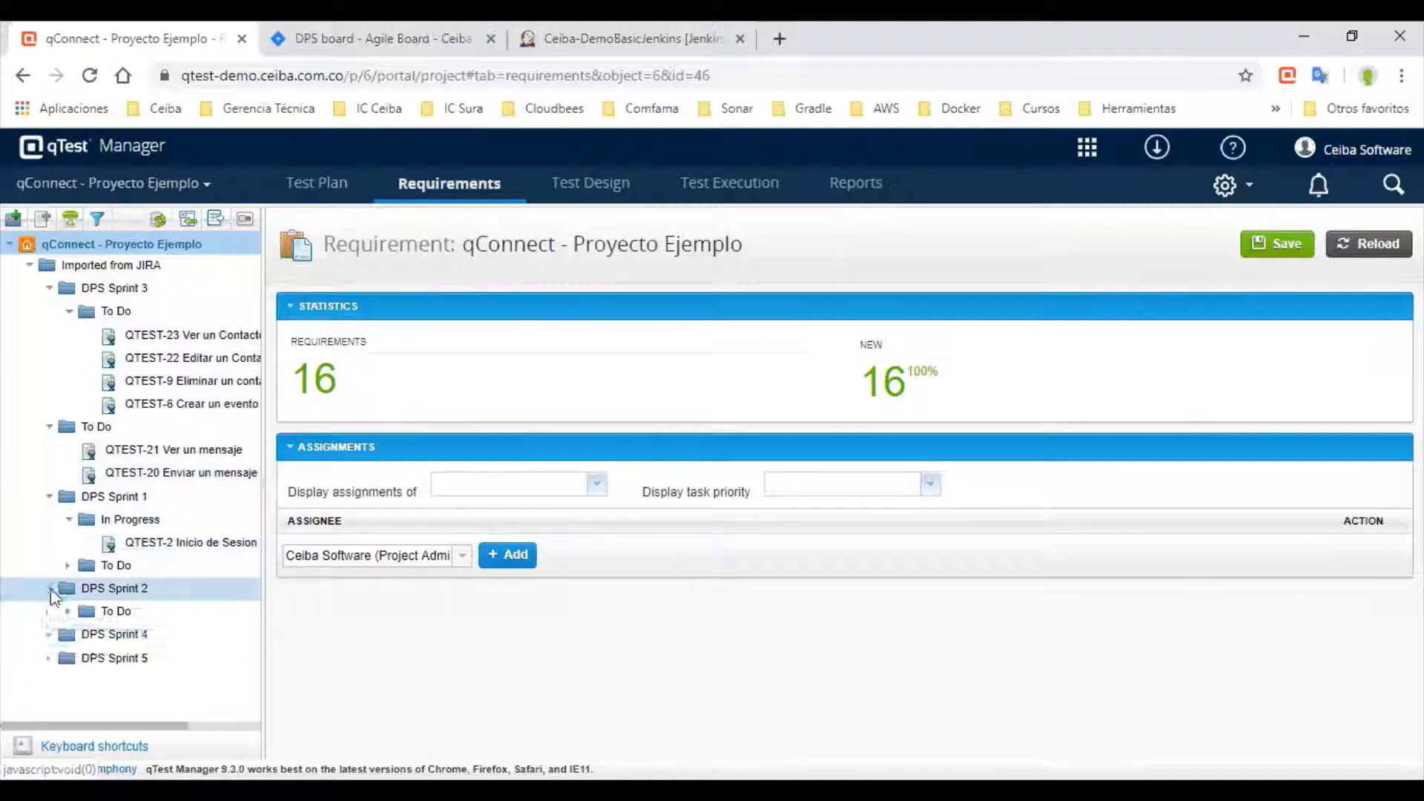
left_click(68, 611)
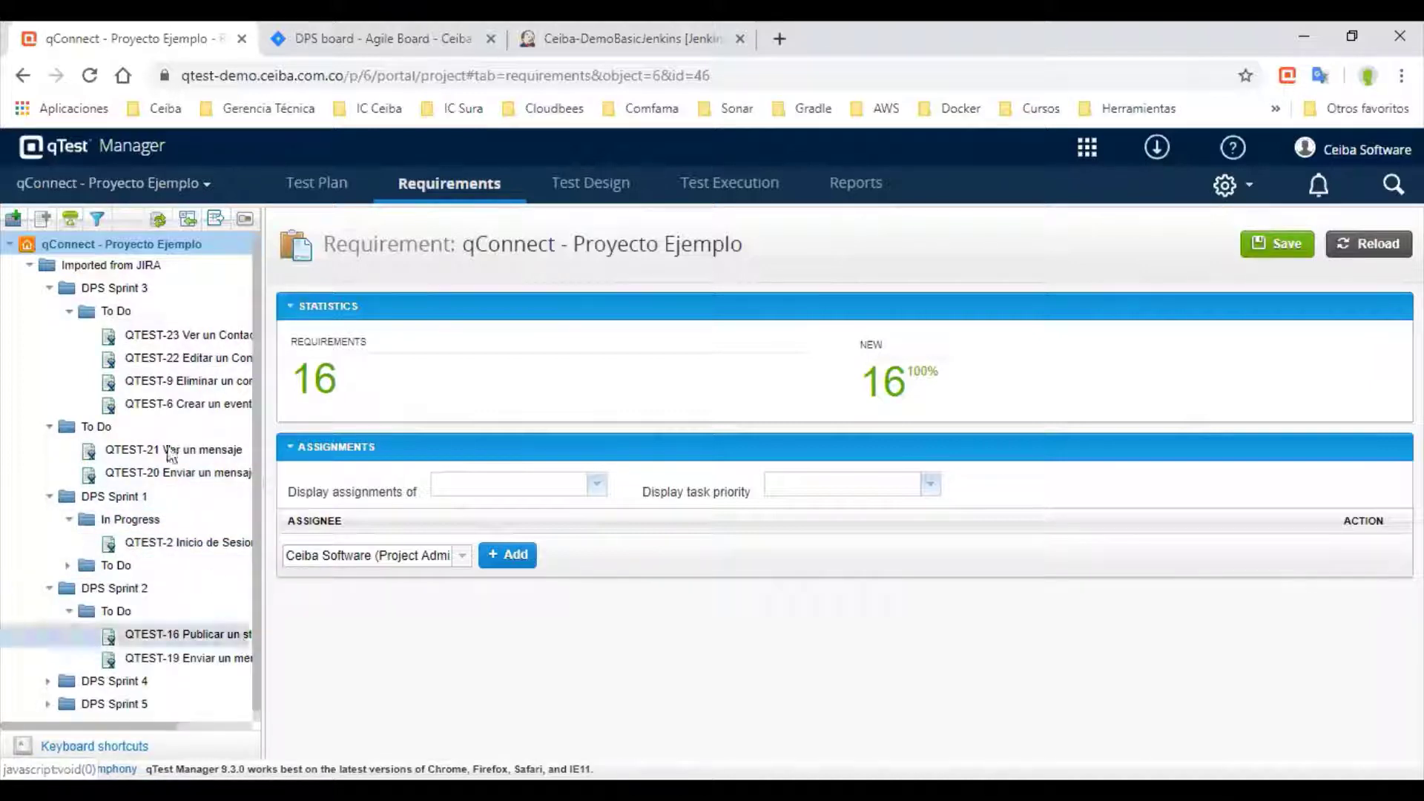
Review the Jira properties and remaining details of requirement QTEST-23 Ver un Contacto in DPS Sprint 3
left_click(190, 337)
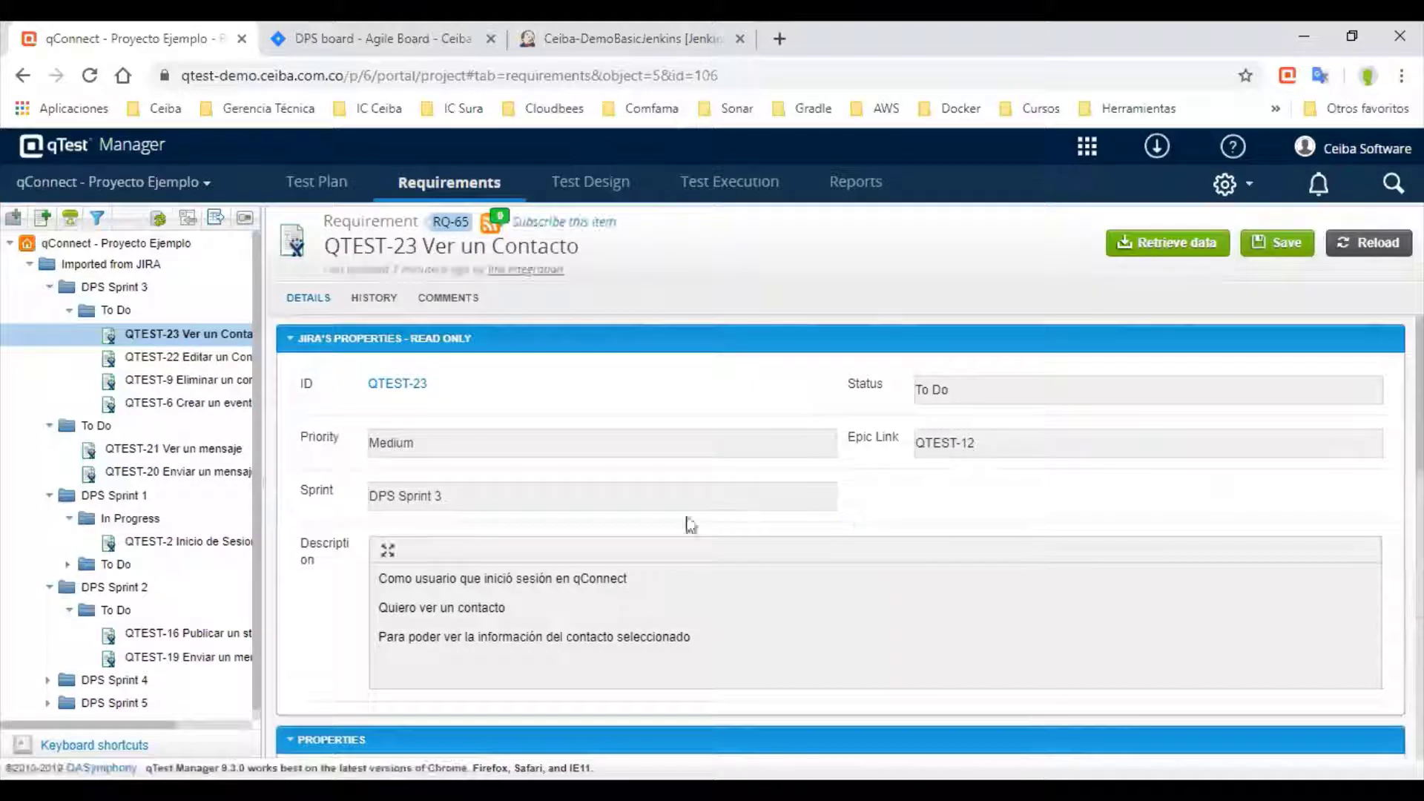
scroll(724, 499, "down", 2)
scroll(725, 505, "up", 2)
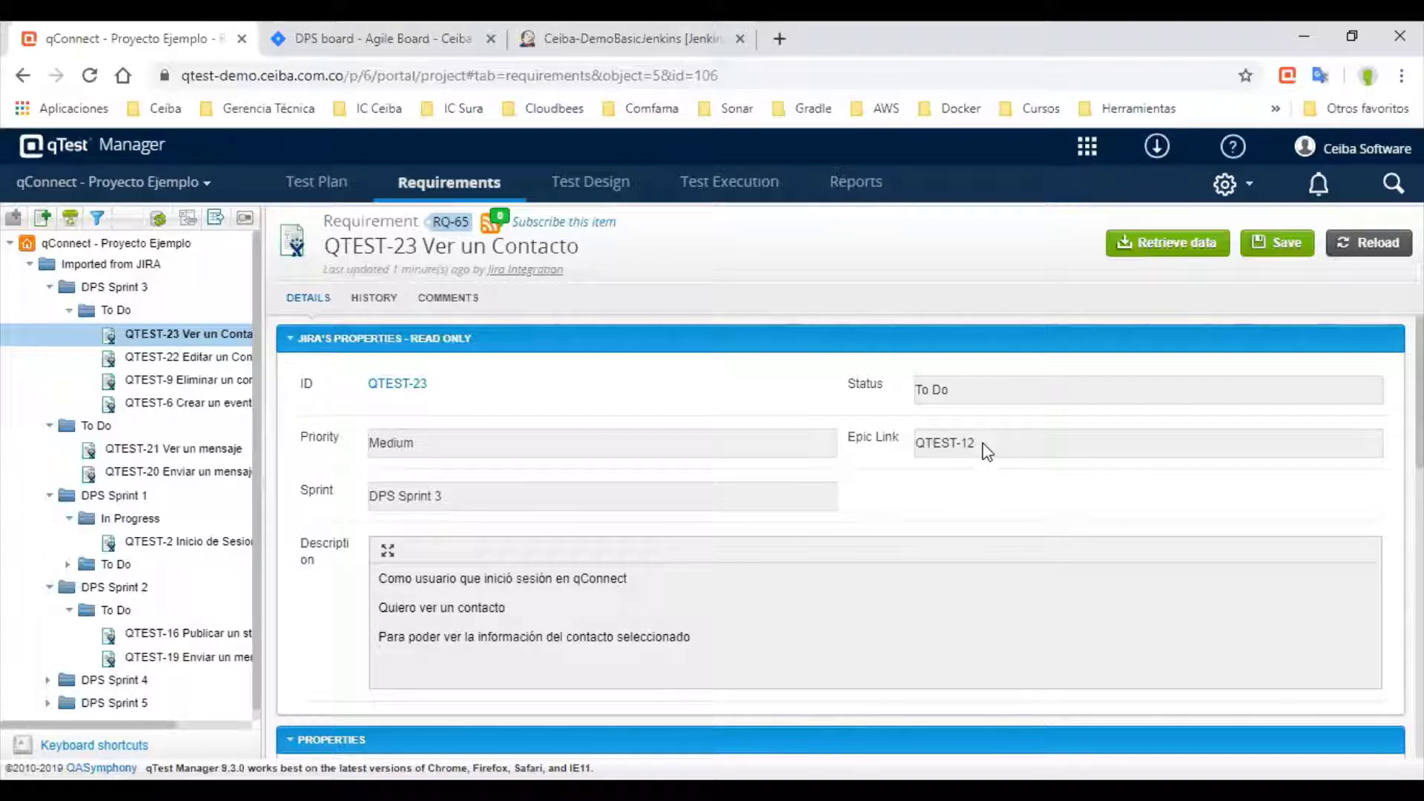
scroll(986, 450, "down", 4)
scroll(946, 466, "up", 4)
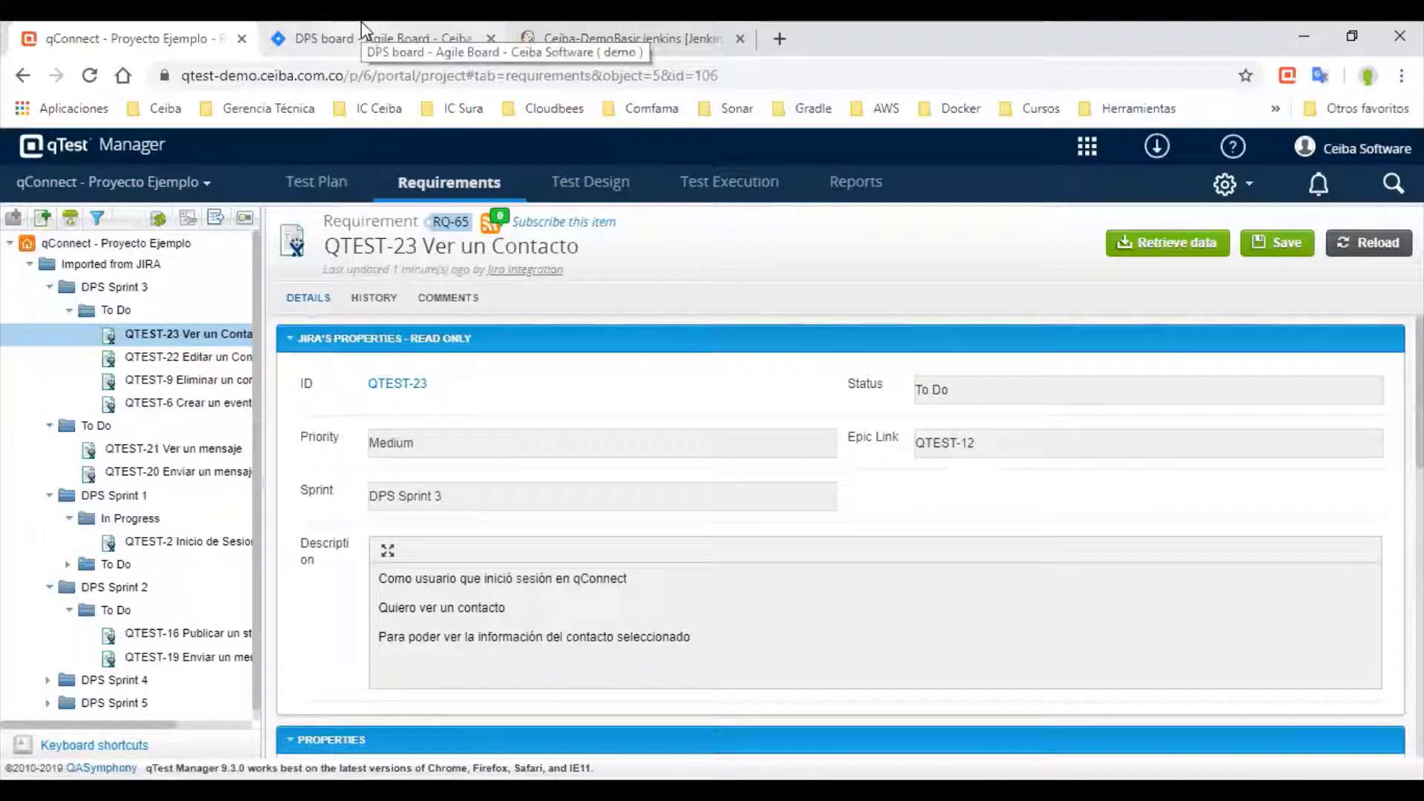
Check the sprint releases listed in the project's test plan
left_click(301, 182)
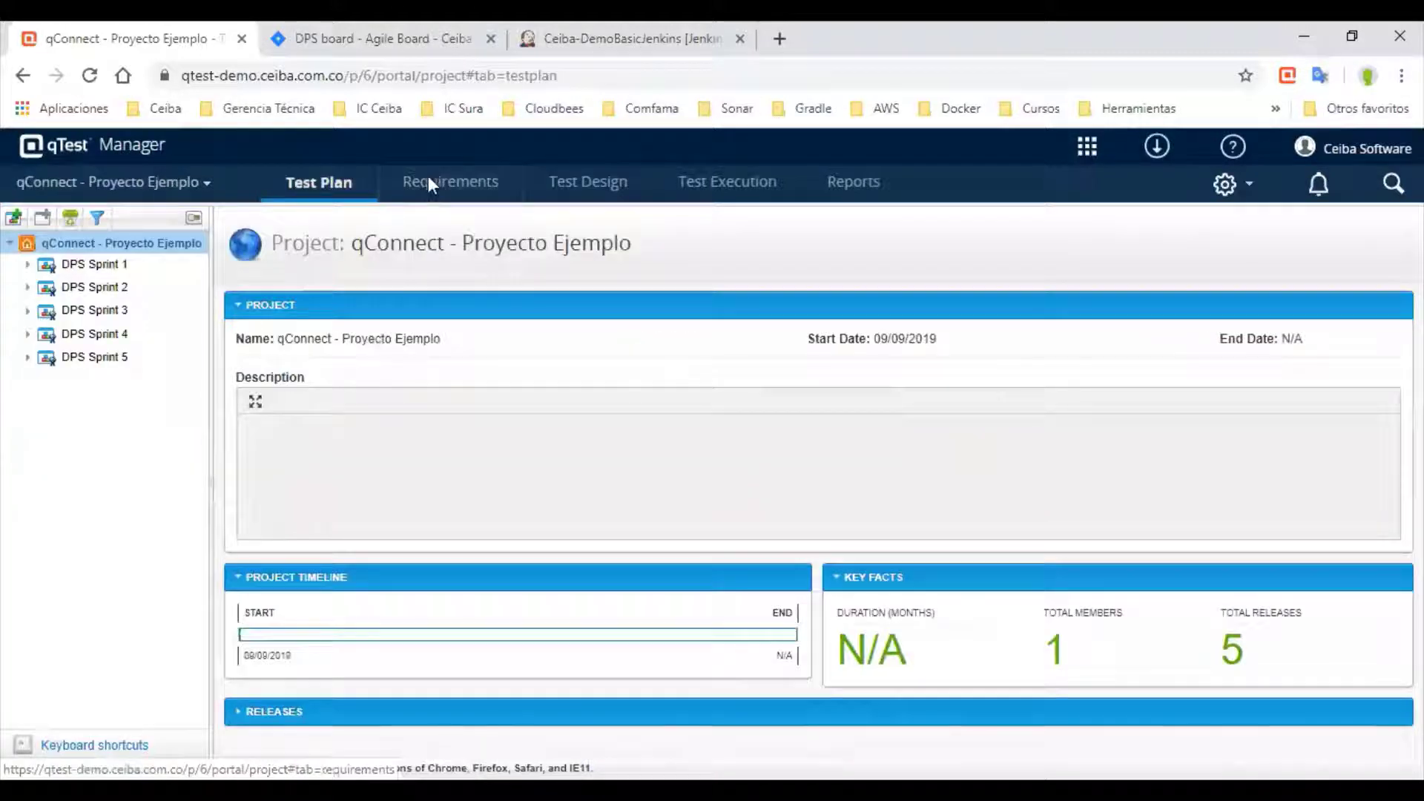
left_click(429, 182)
left_click(329, 185)
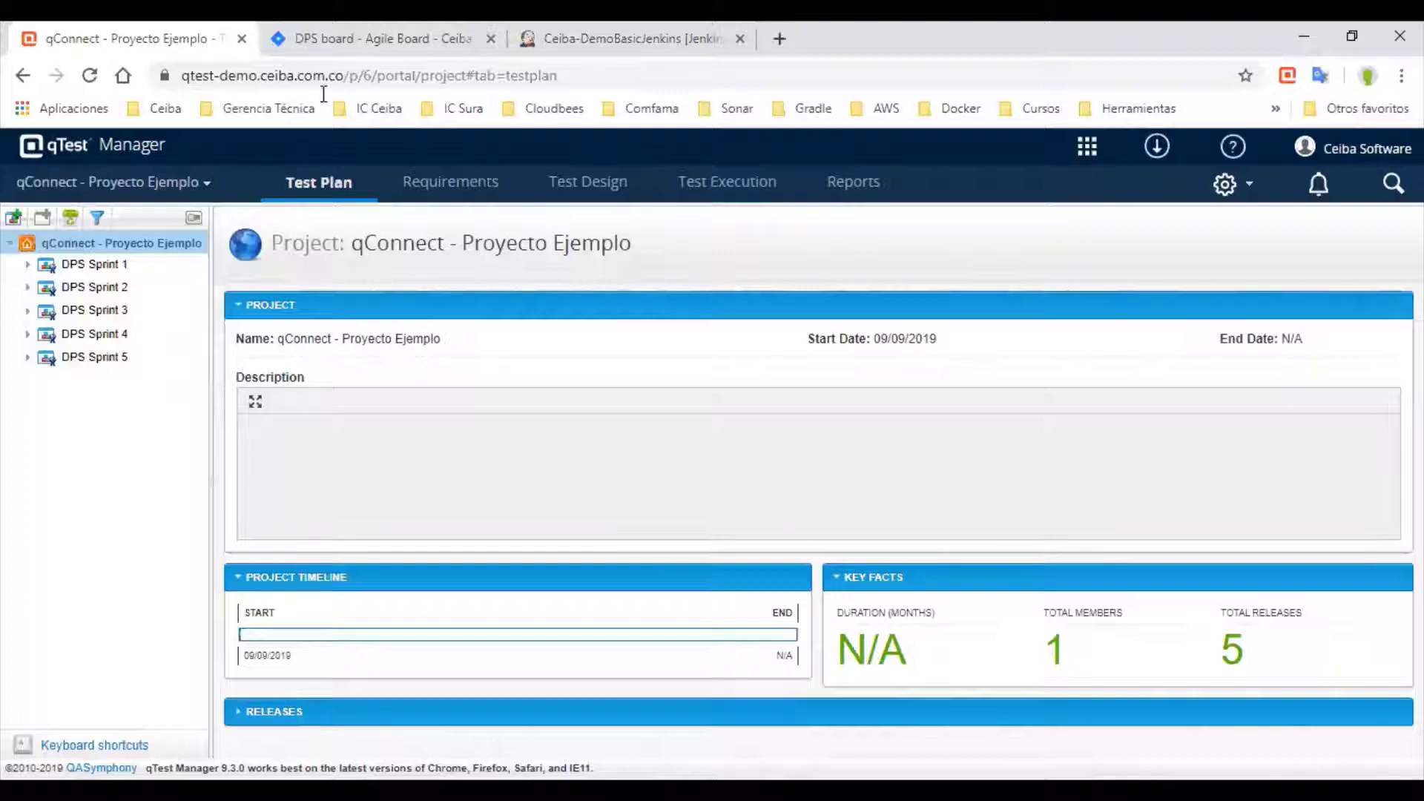
Switch to the DPS board backlog in Jira and create a new sprint after DPS Sprint 5
left_click(371, 39)
scroll(381, 598, "down", 10)
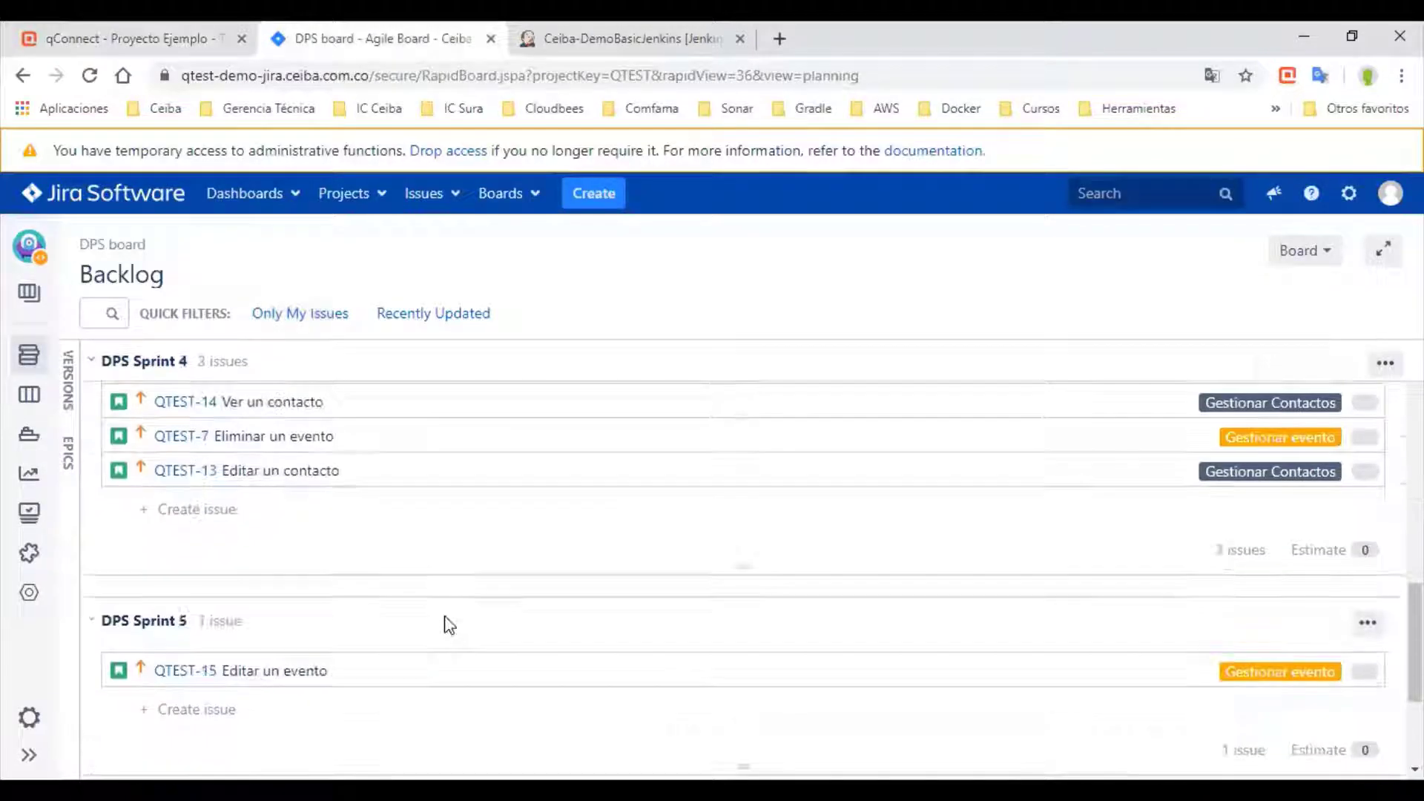
scroll(448, 623, "down", 3)
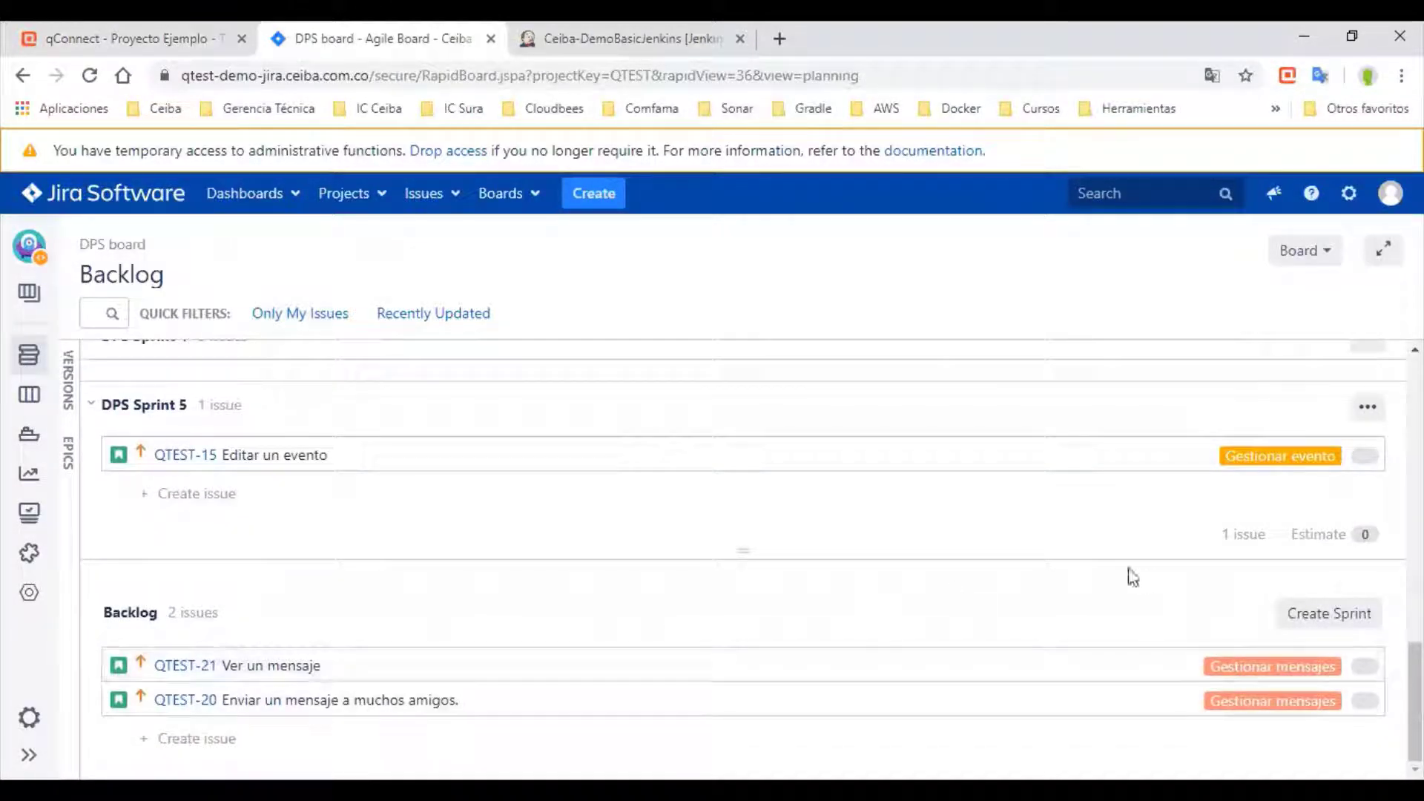
left_click(1359, 614)
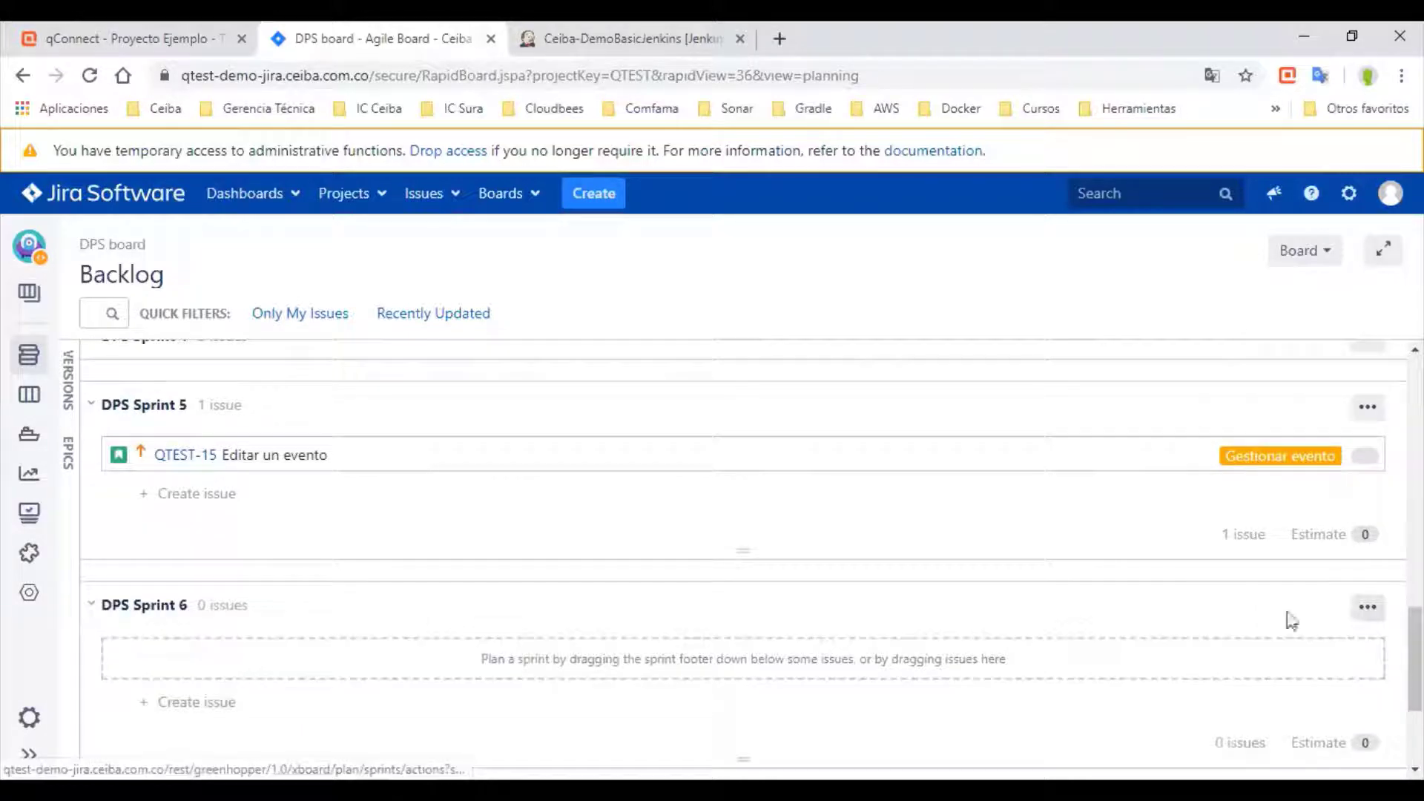
Switch to qTest Manager and check the test plan for the DPS Sprint 6 release
scroll(1216, 610, "down", 3)
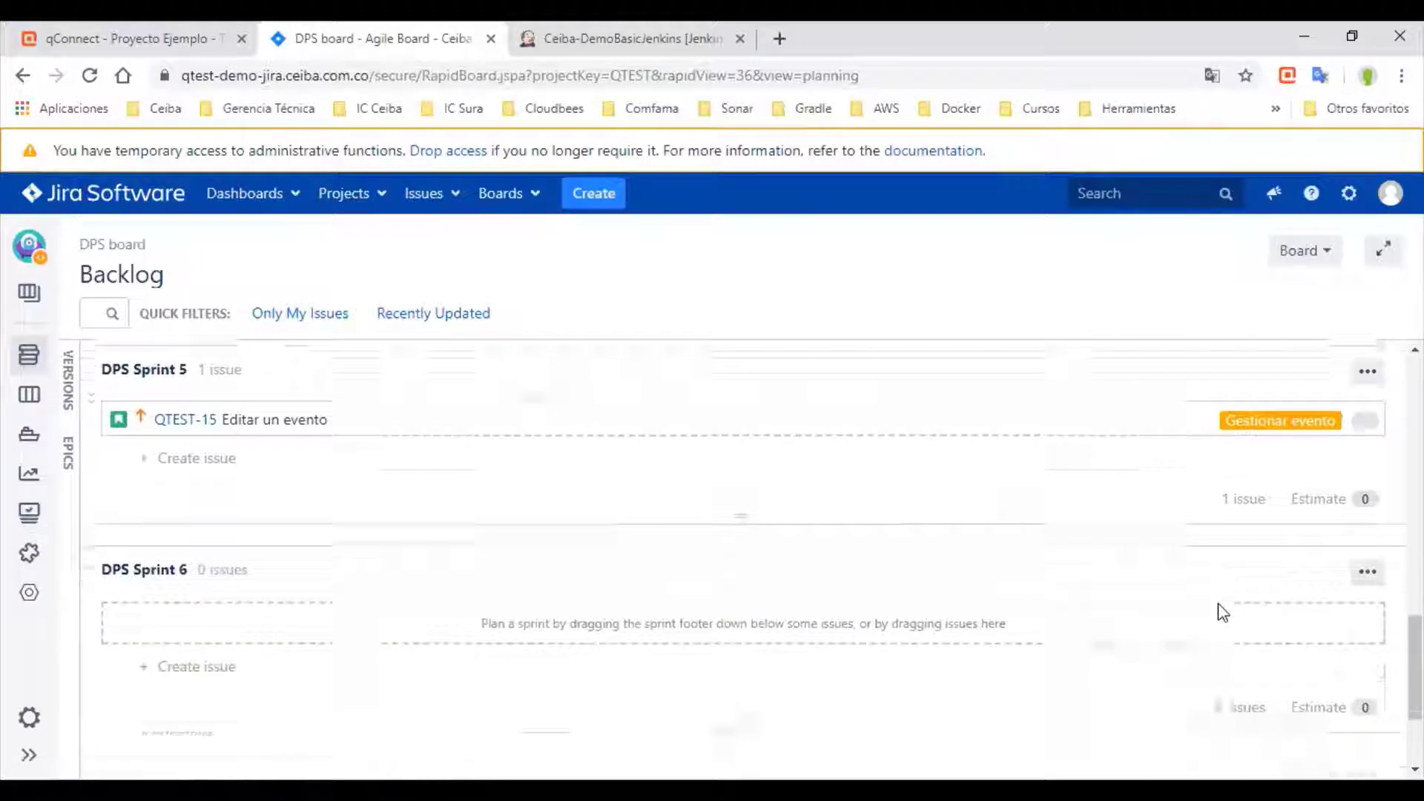
left_click(144, 39)
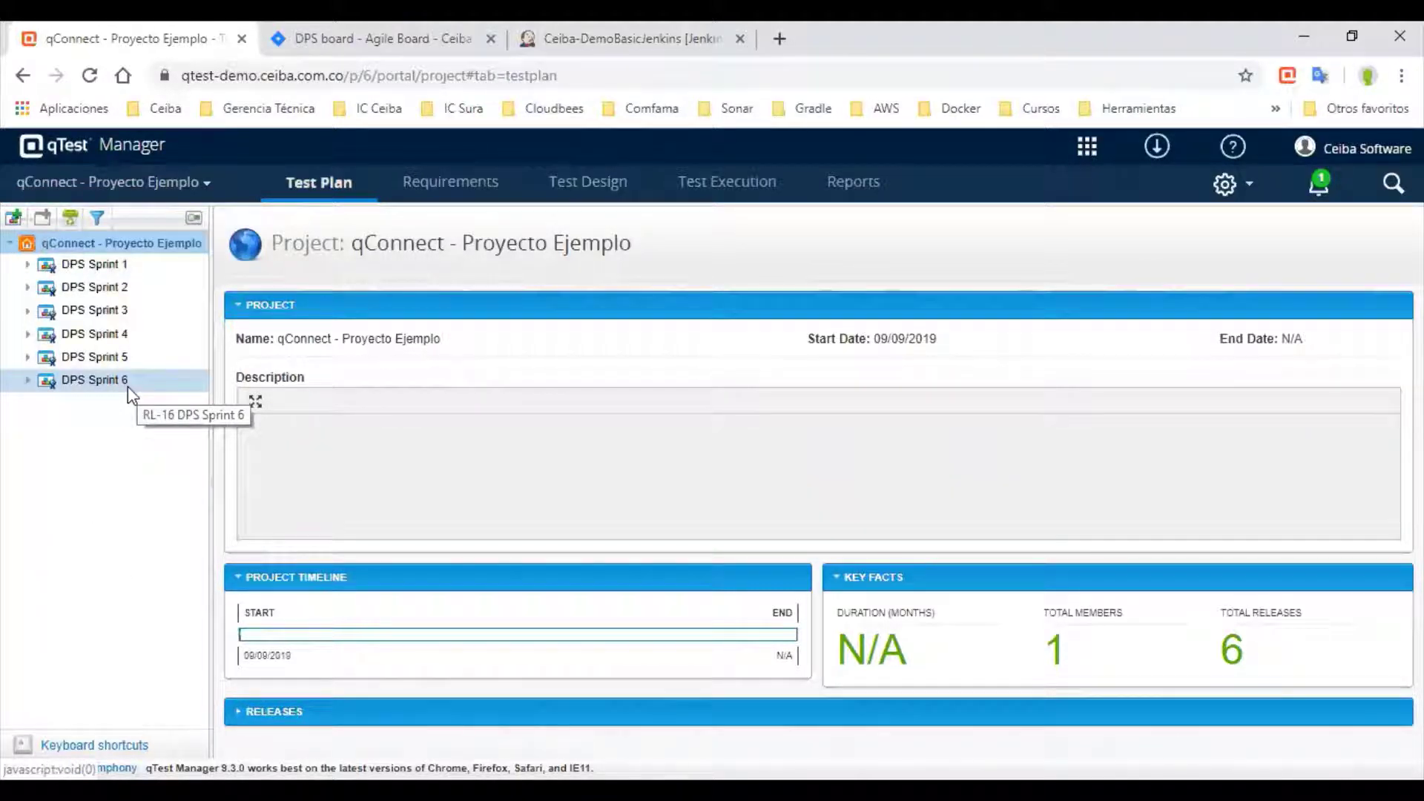
Open the project's requirements and collapse the DPS Sprint 3, To Do, DPS Sprint 1 and DPS Sprint 2 folders
left_click(463, 185)
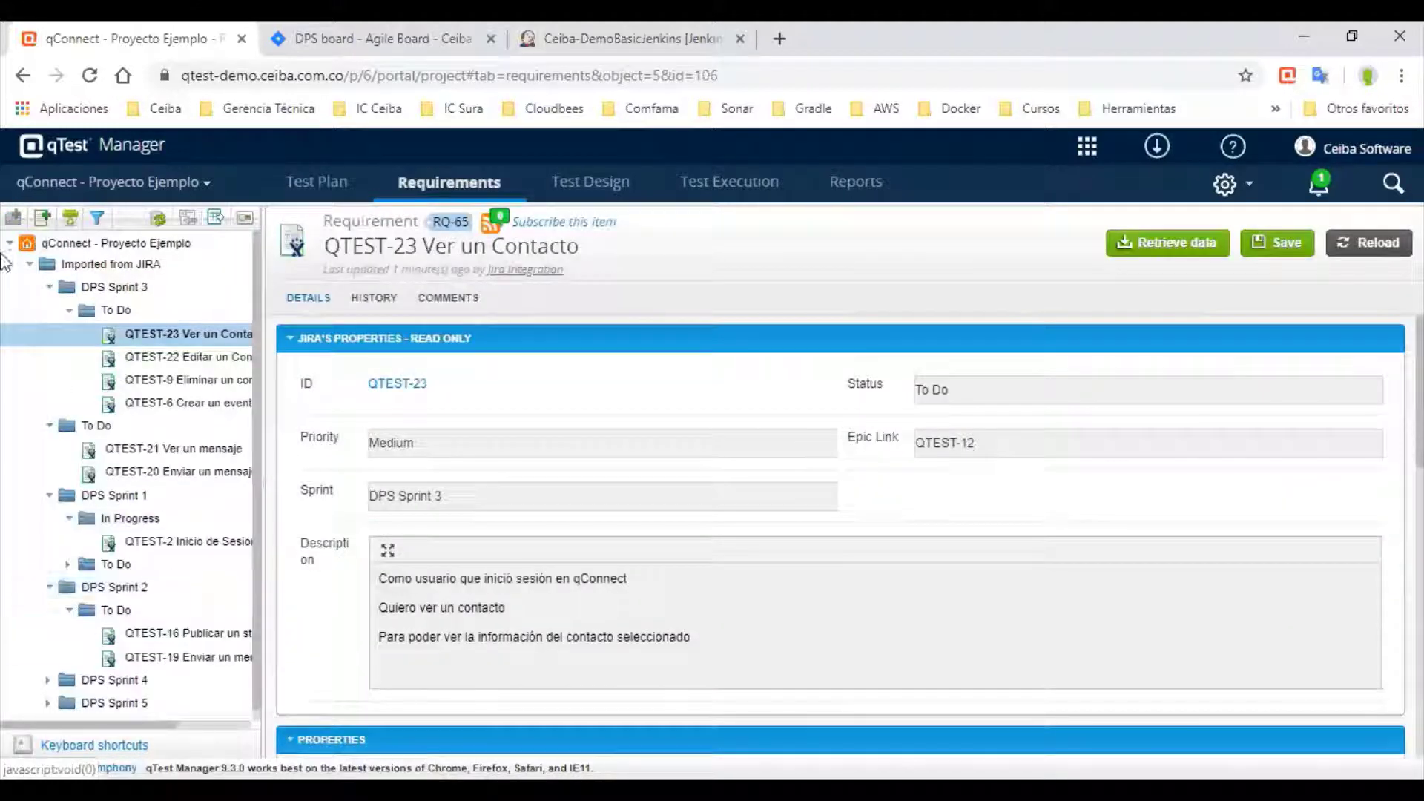
left_click_drag(53, 336, 66, 306)
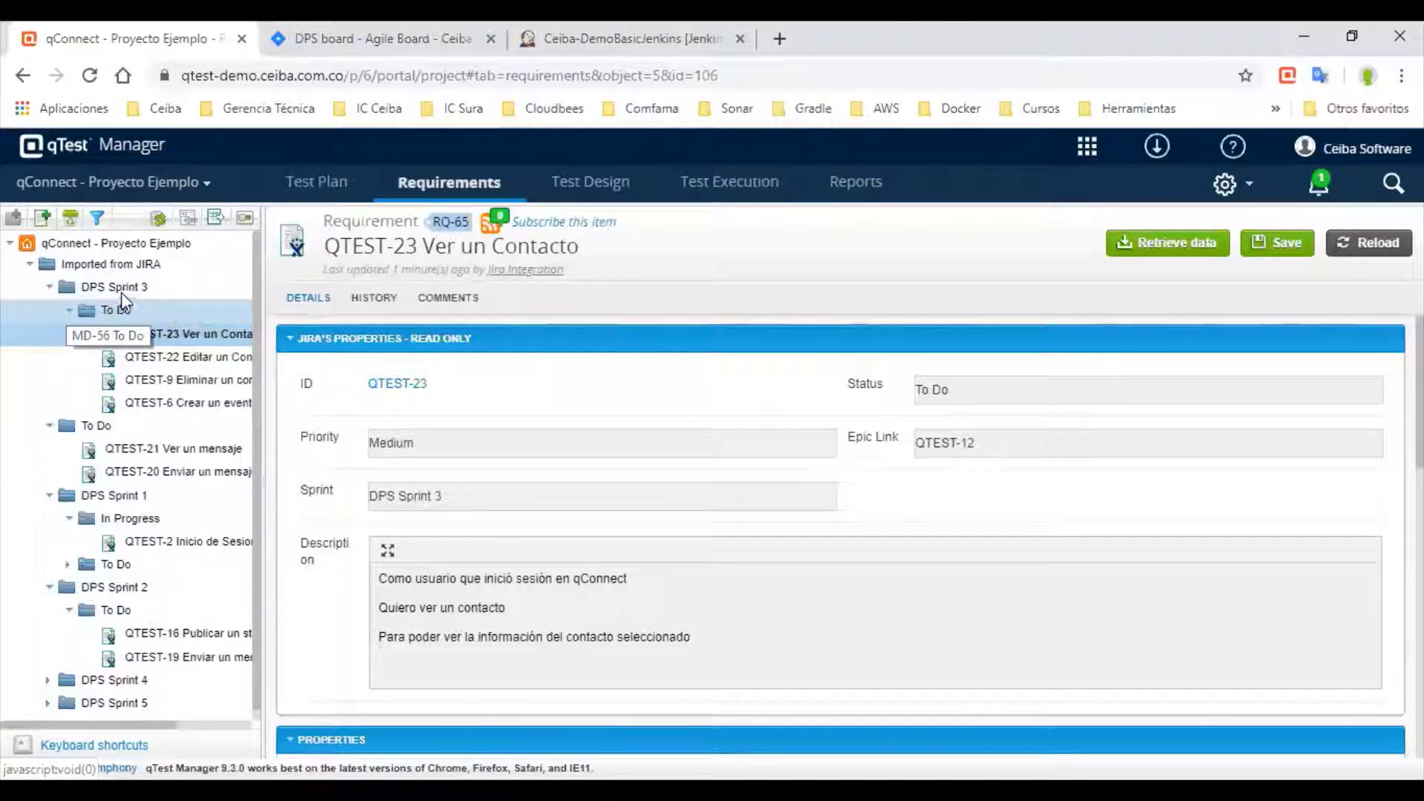
left_click(68, 311)
left_click(50, 333)
left_click(48, 287)
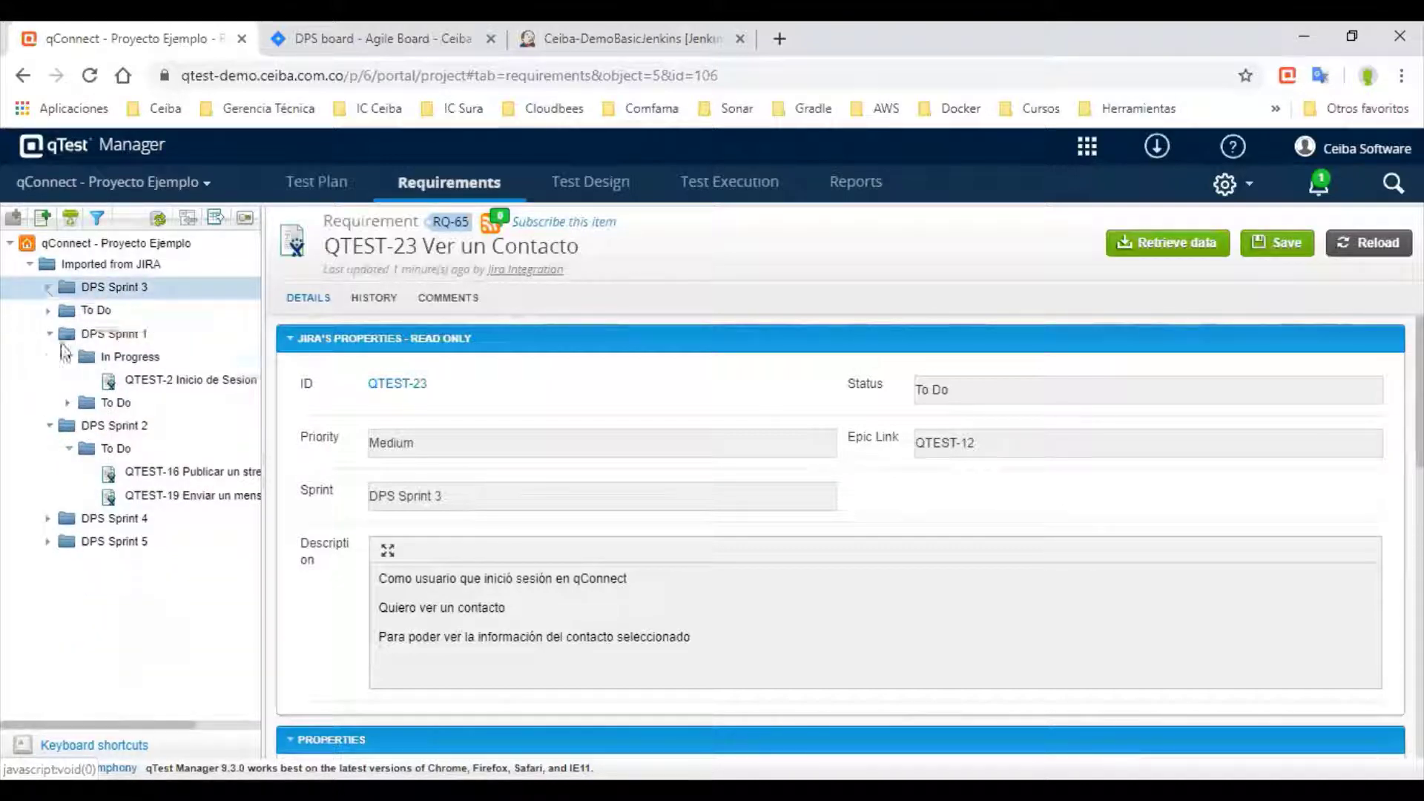
left_click(49, 334)
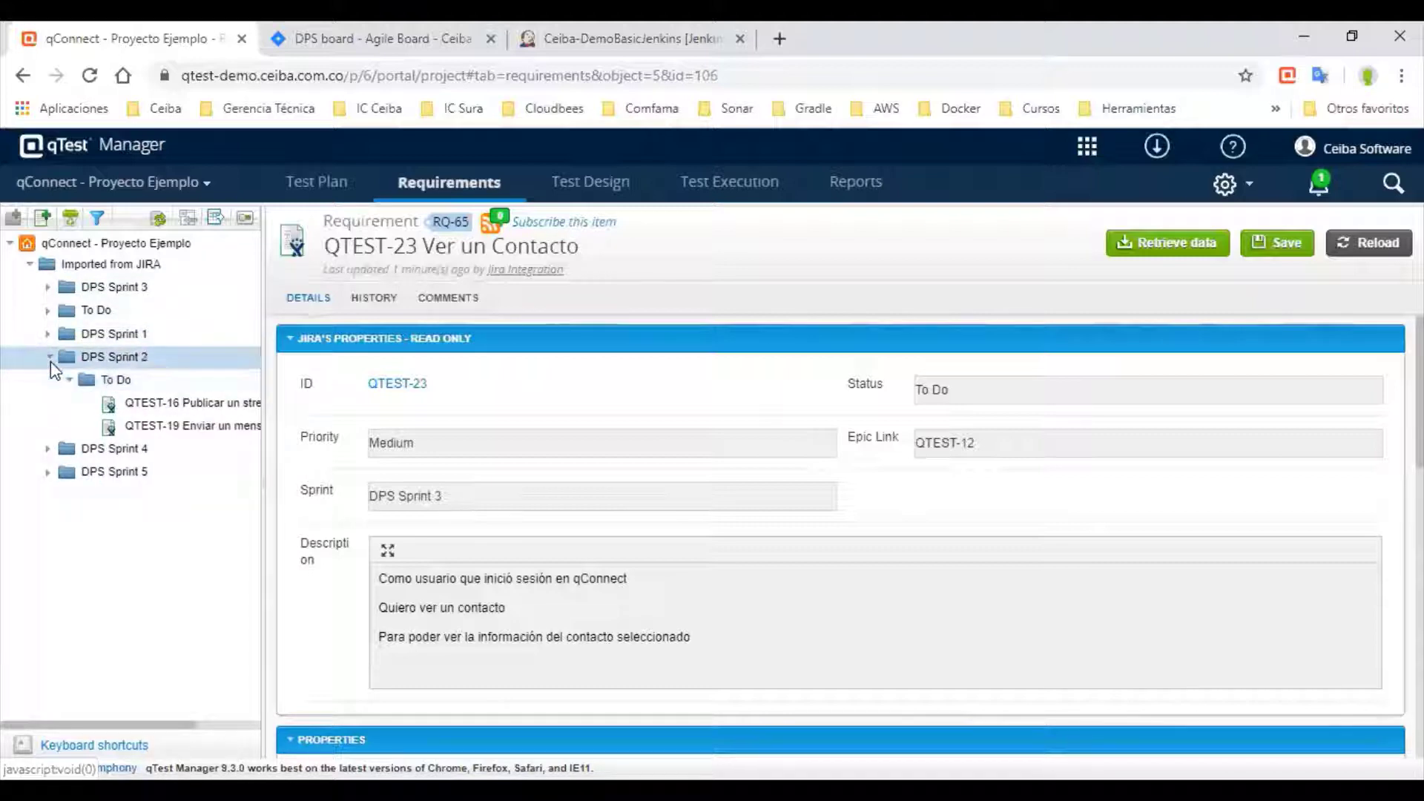
left_click(68, 380)
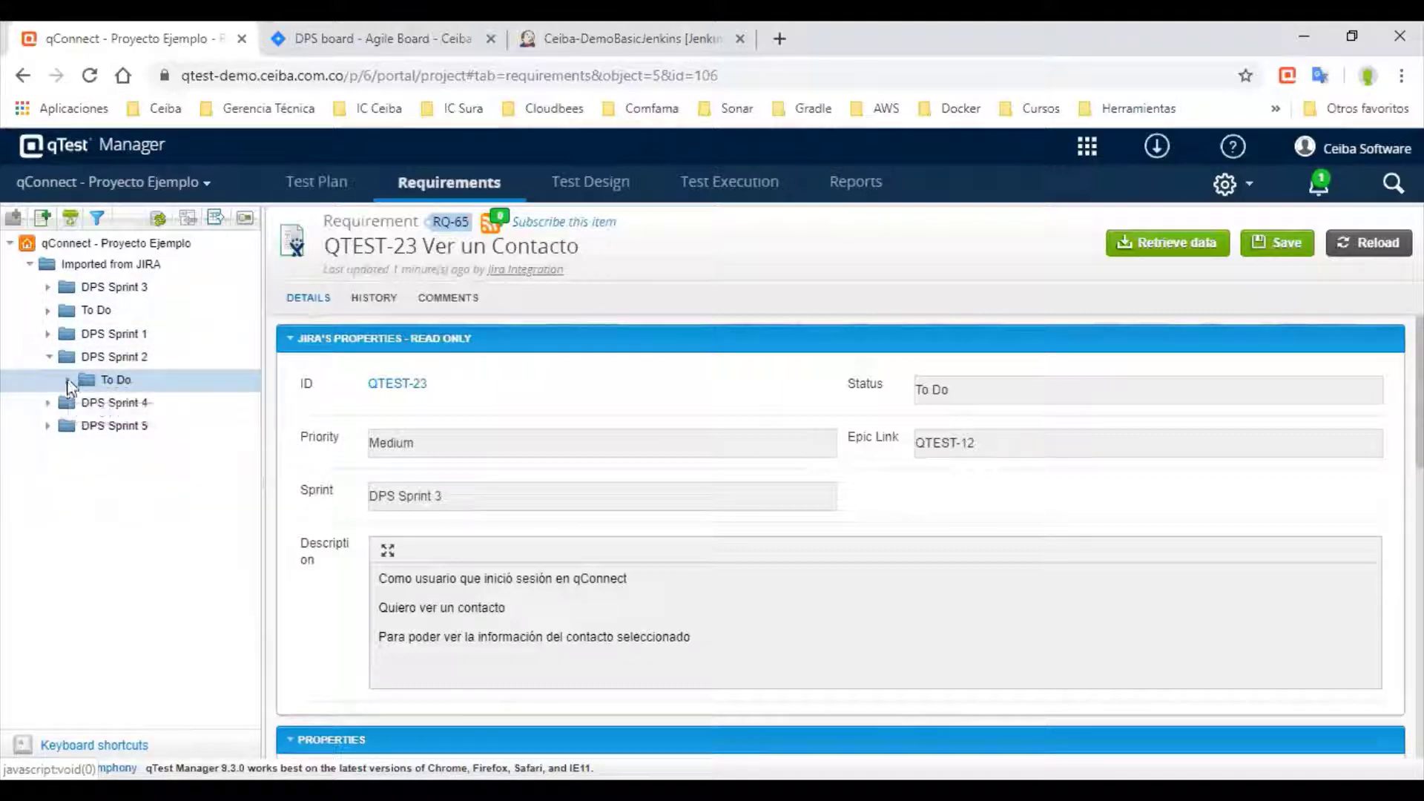
left_click(49, 357)
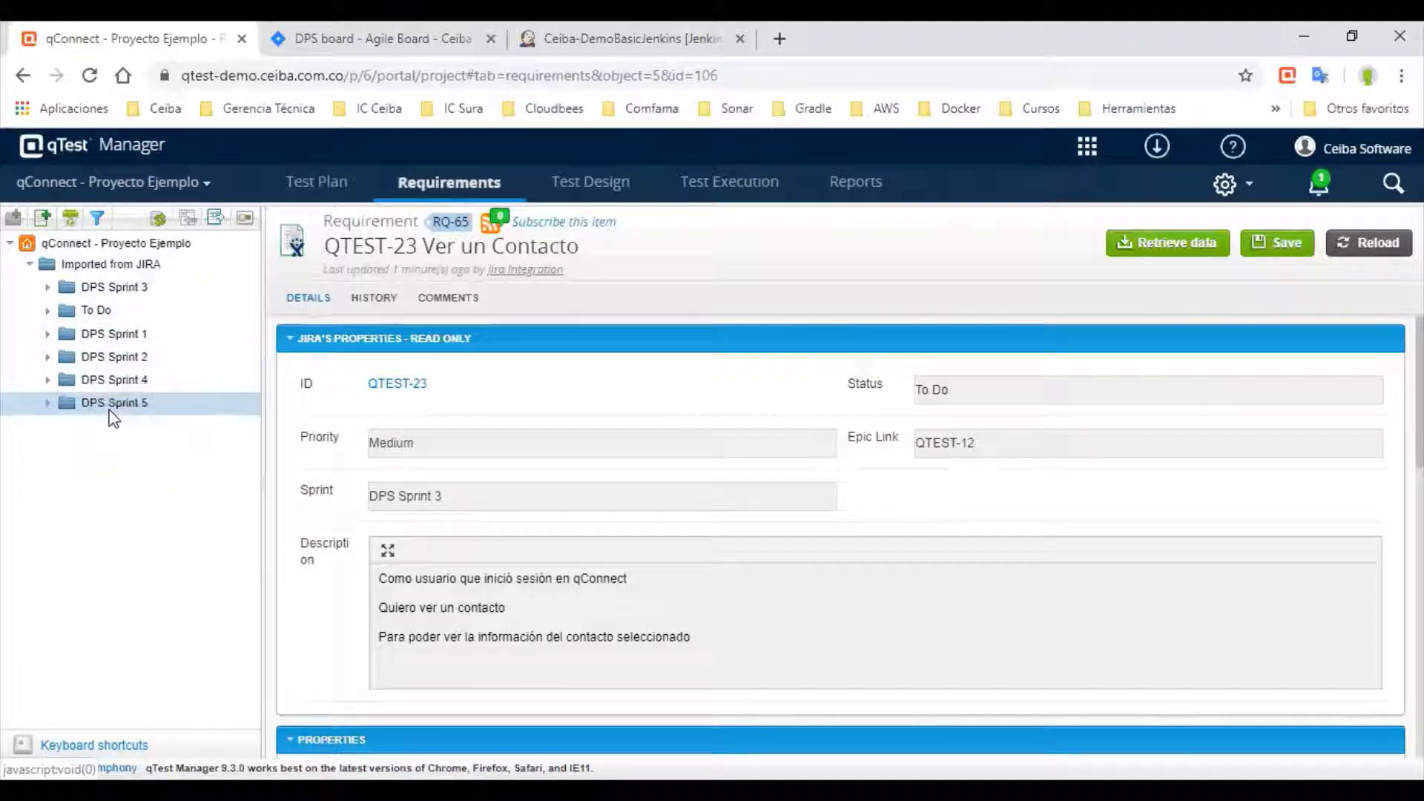
Expand the In Progress folder of DPS Sprint 1 and compare it with the active sprint board in Jira
left_click(48, 334)
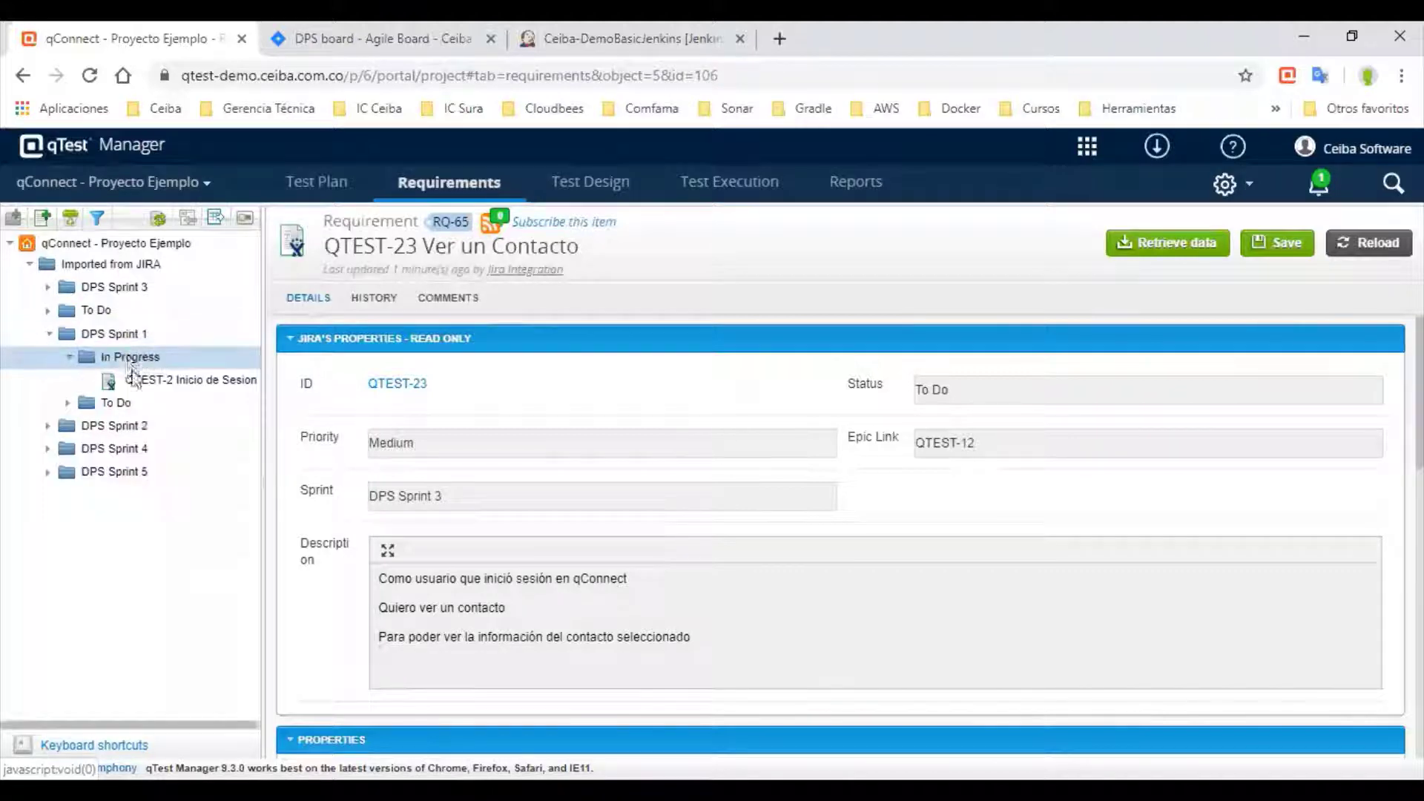
left_click(69, 356)
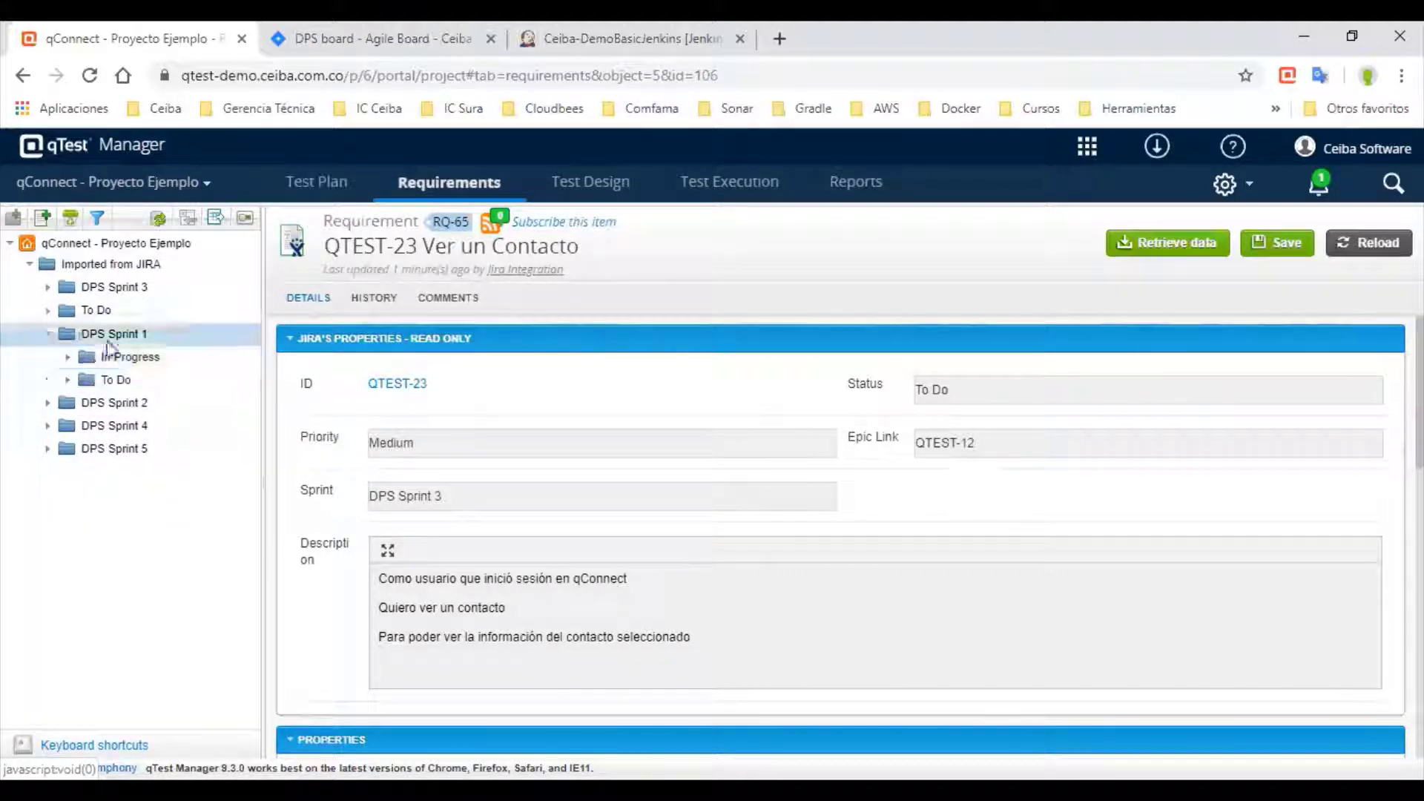
left_click(69, 356)
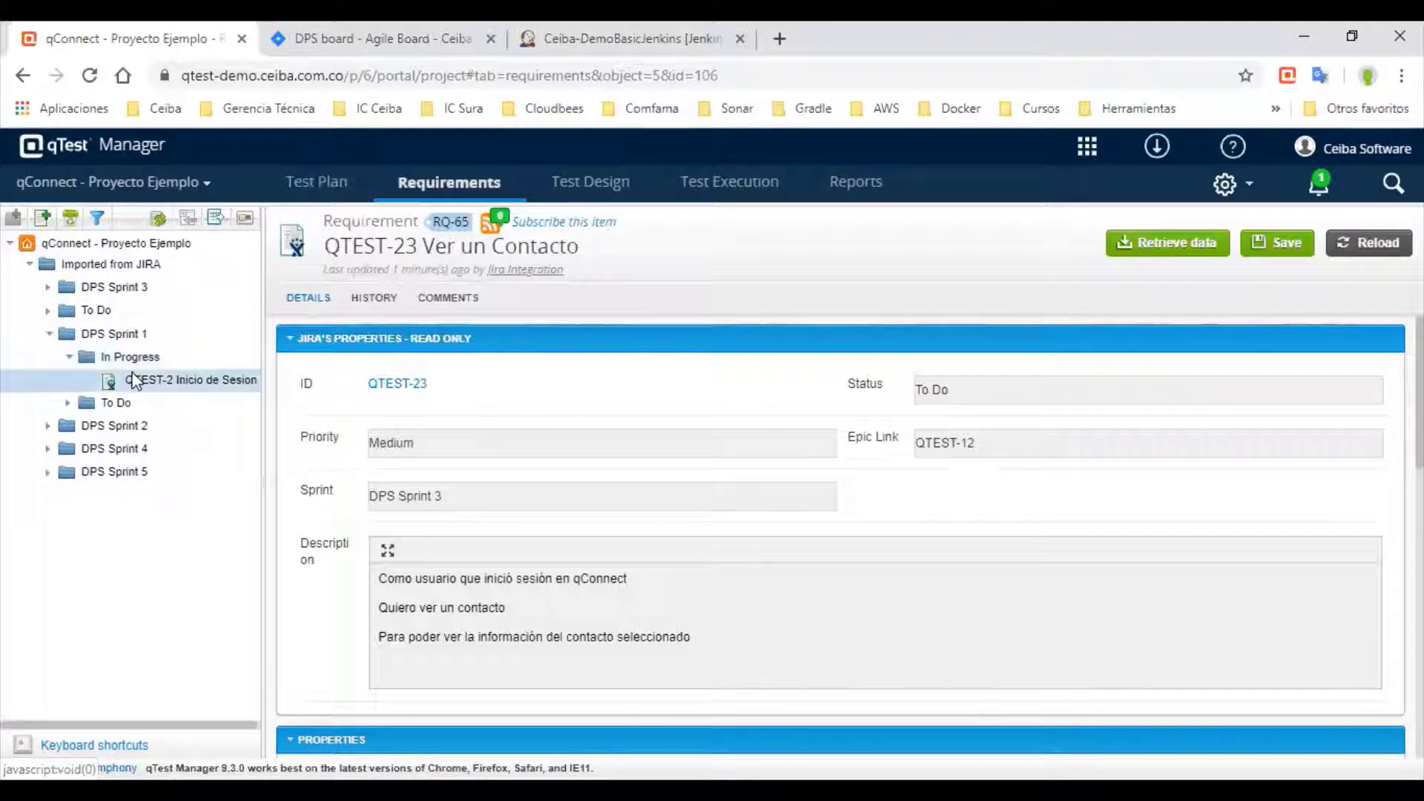
left_click(333, 25)
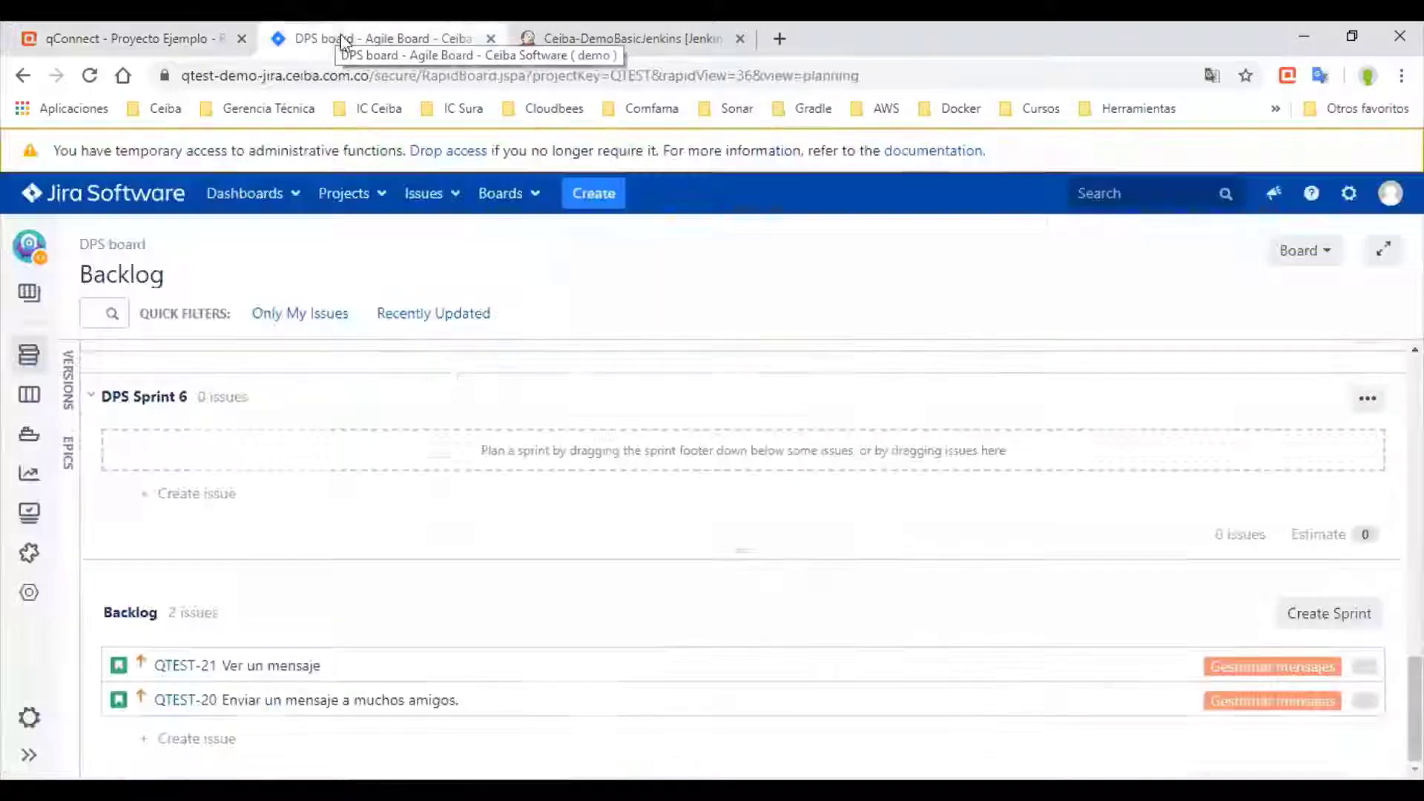
left_click(37, 401)
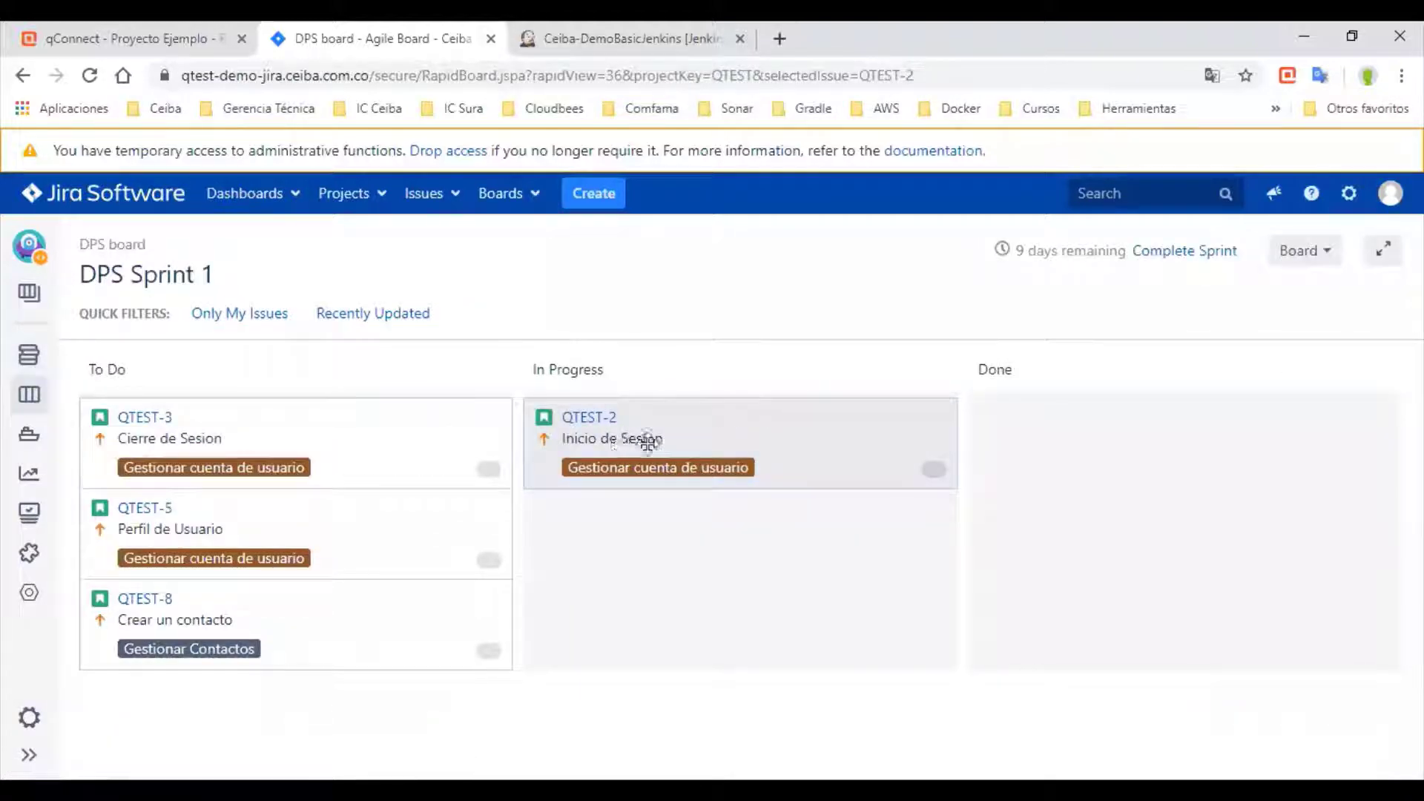
Switch back to qTest Manager and check the status of requirement QTEST-2 Inicio de Sesion
left_click(182, 41)
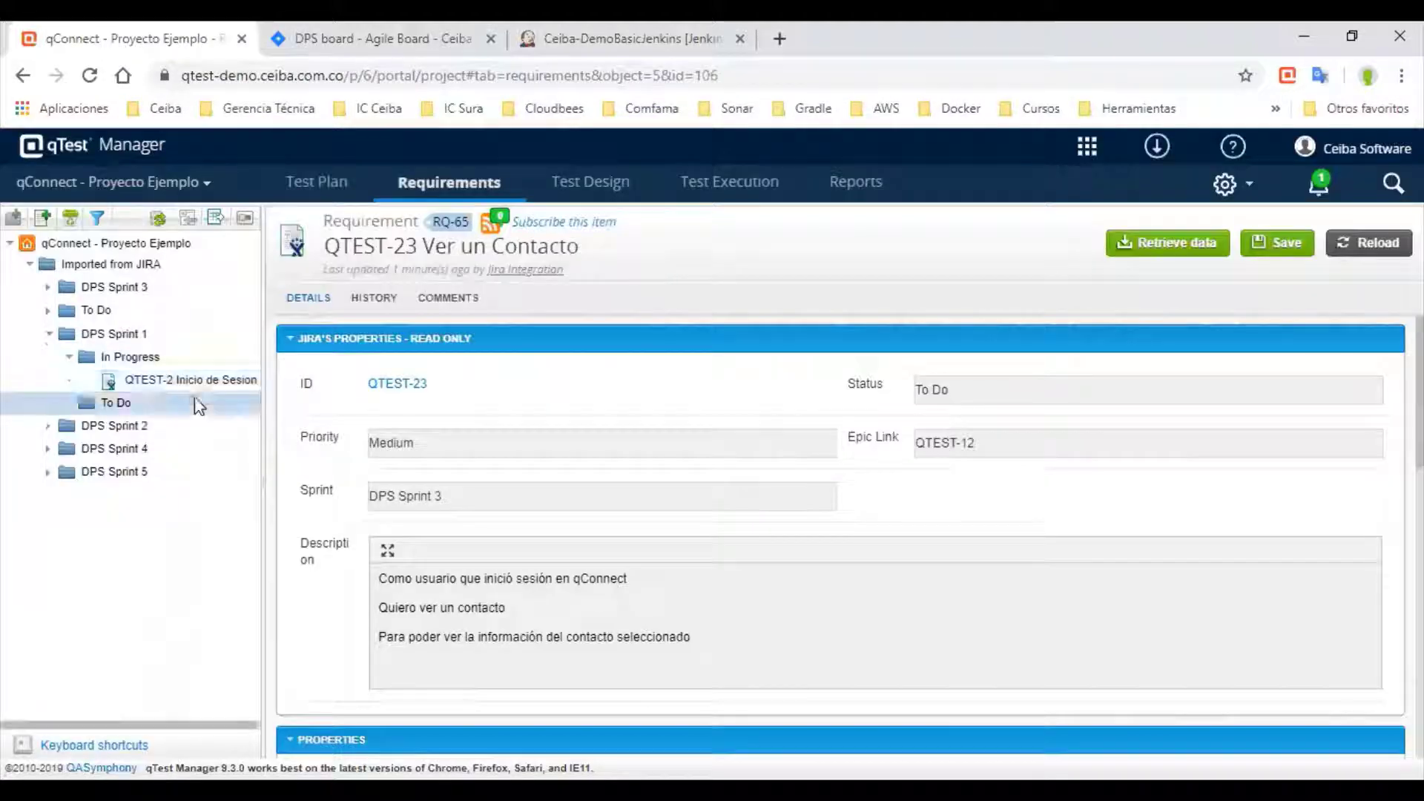
left_click(209, 384)
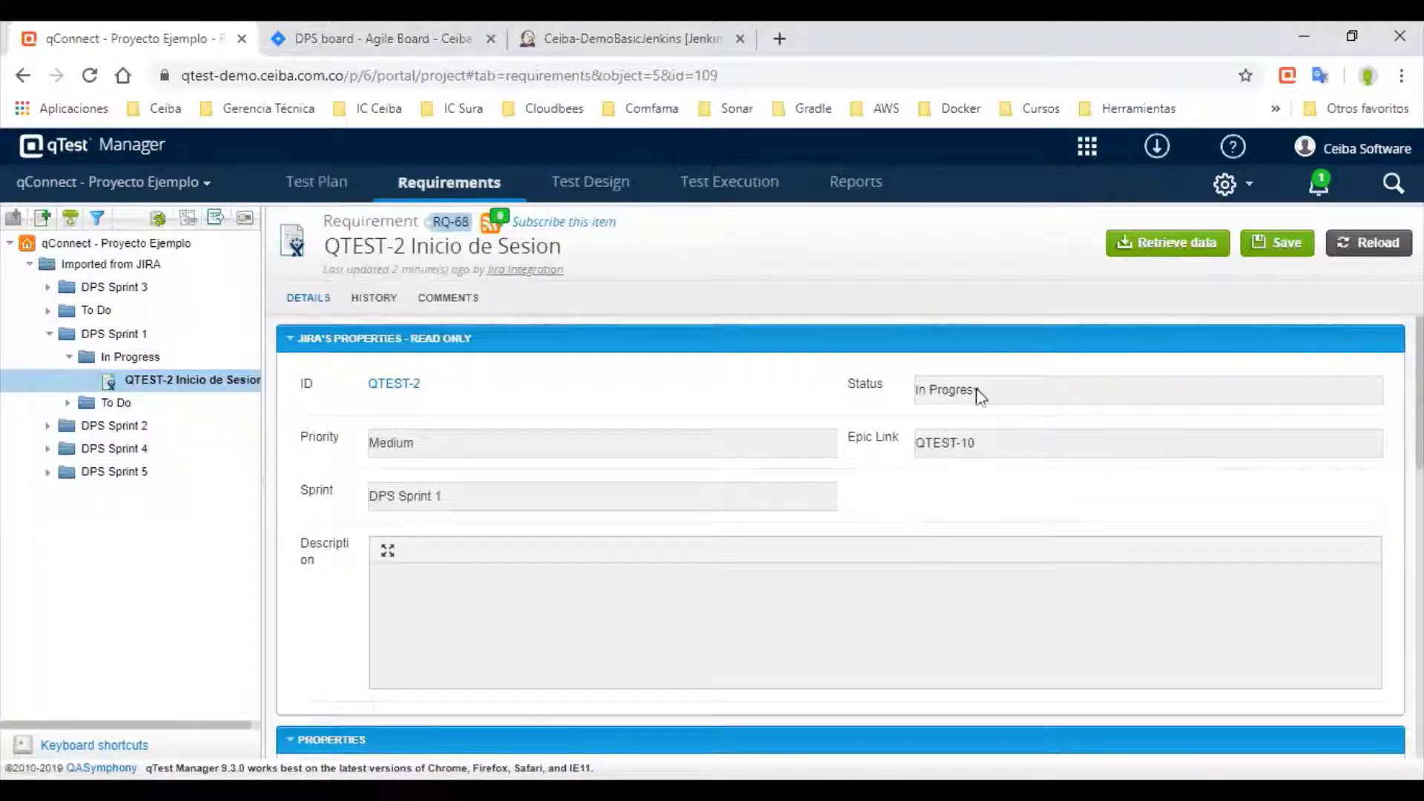
left_click_drag(977, 391, 931, 391)
left_click(677, 393)
Switch to Jira and move issue QTEST-2 Inicio de Sesion to Done on the DPS Sprint 1 board
left_click(445, 35)
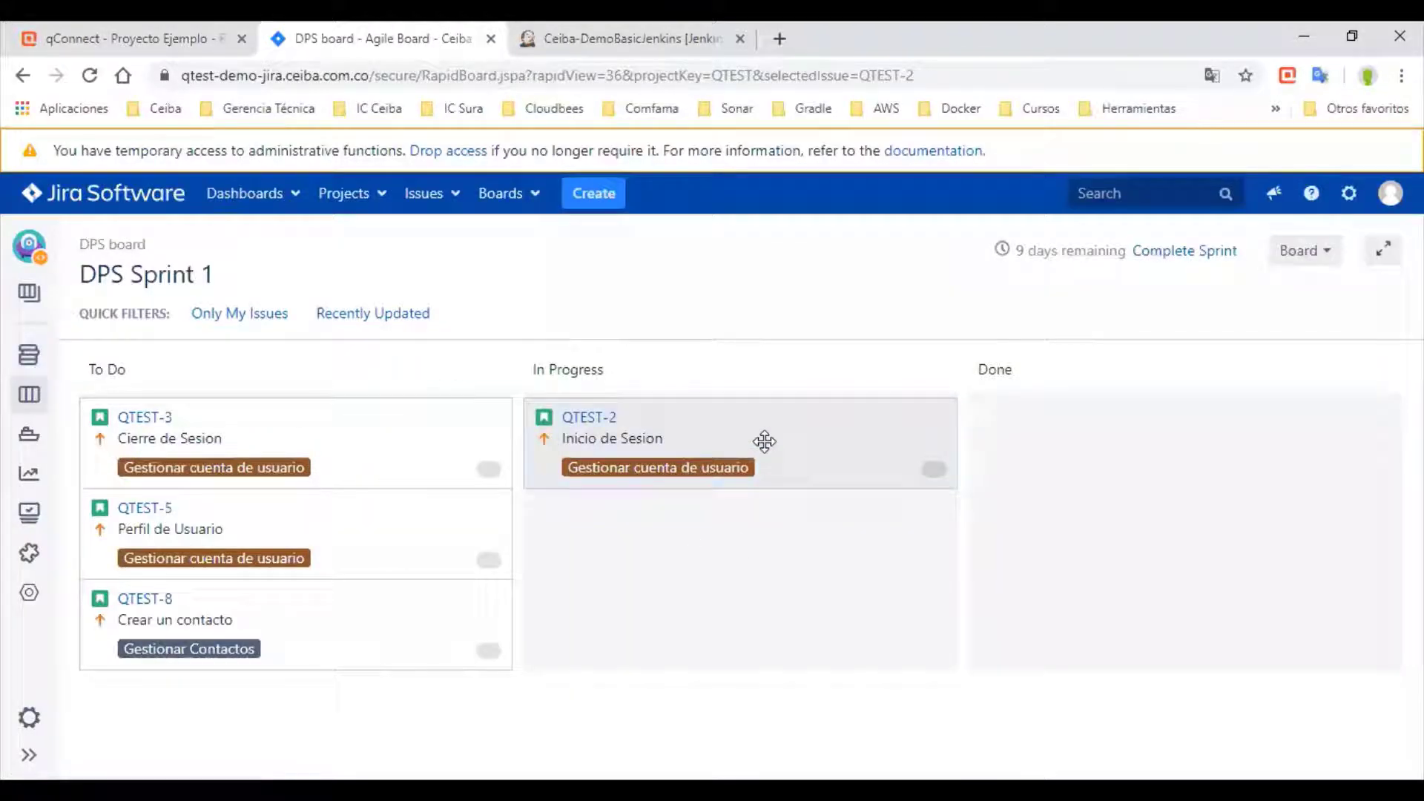
left_click_drag(798, 449, 1261, 469)
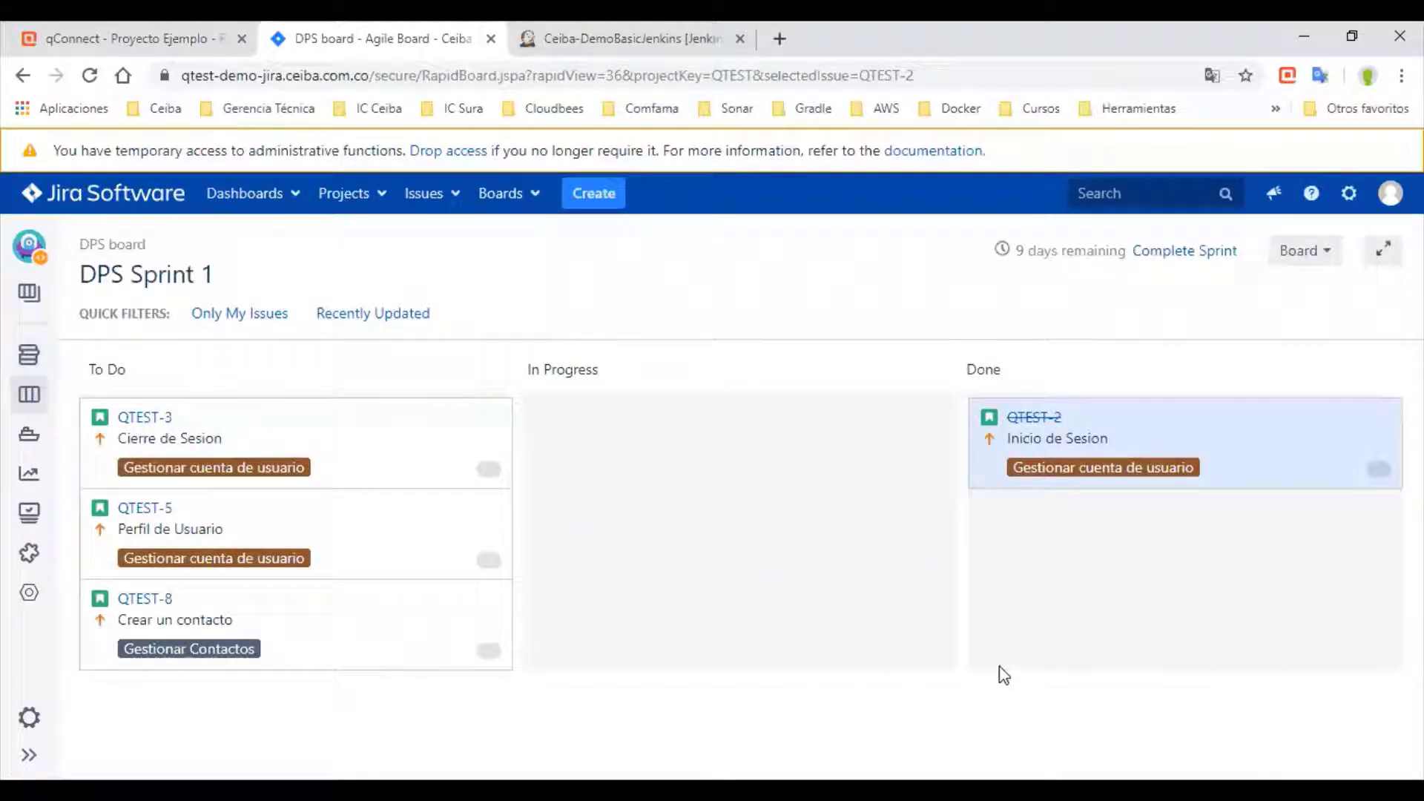
Switch to qTest Manager, reload the requirements and check the folder and status of QTEST-2, collapsing DPS Sprint 1 when finished
left_click(96, 37)
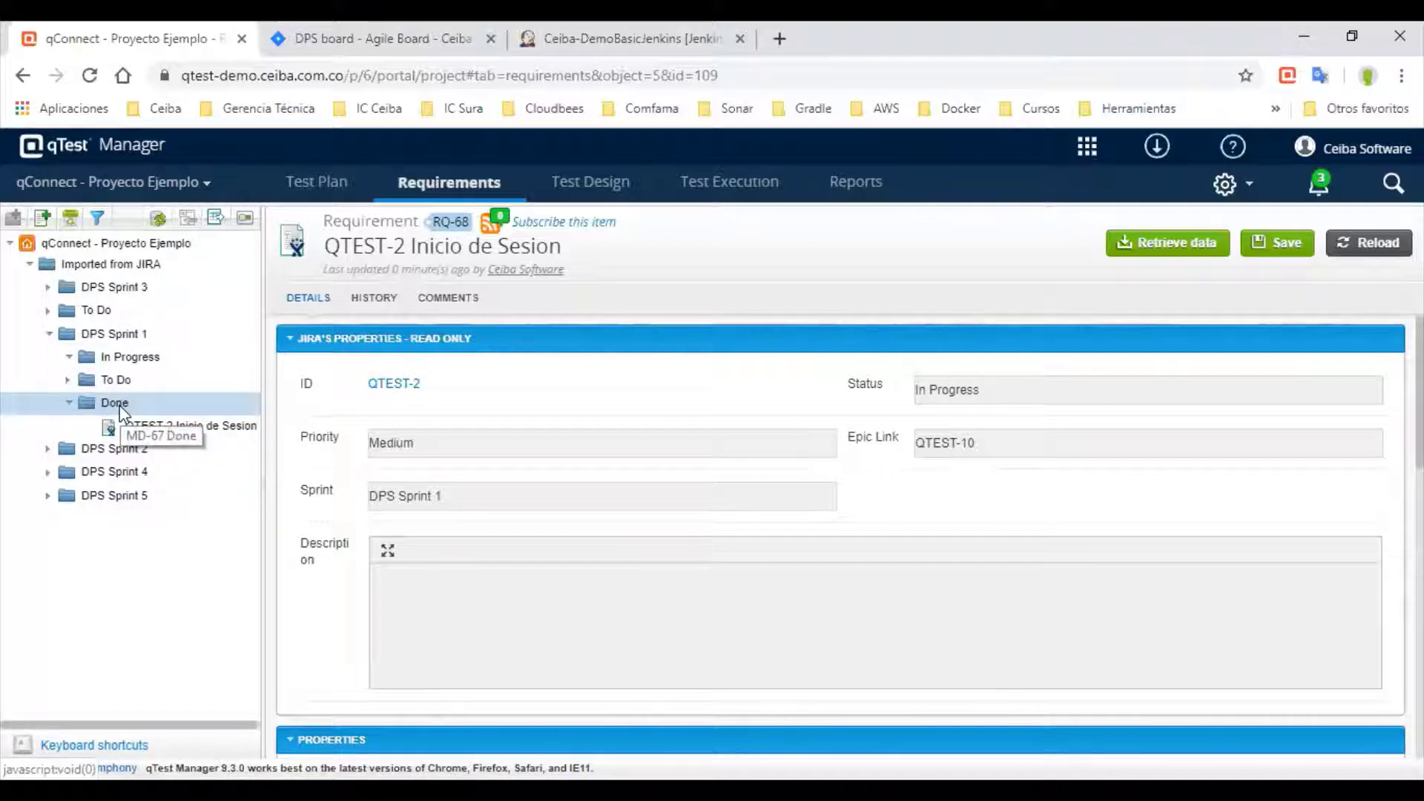
left_click(91, 76)
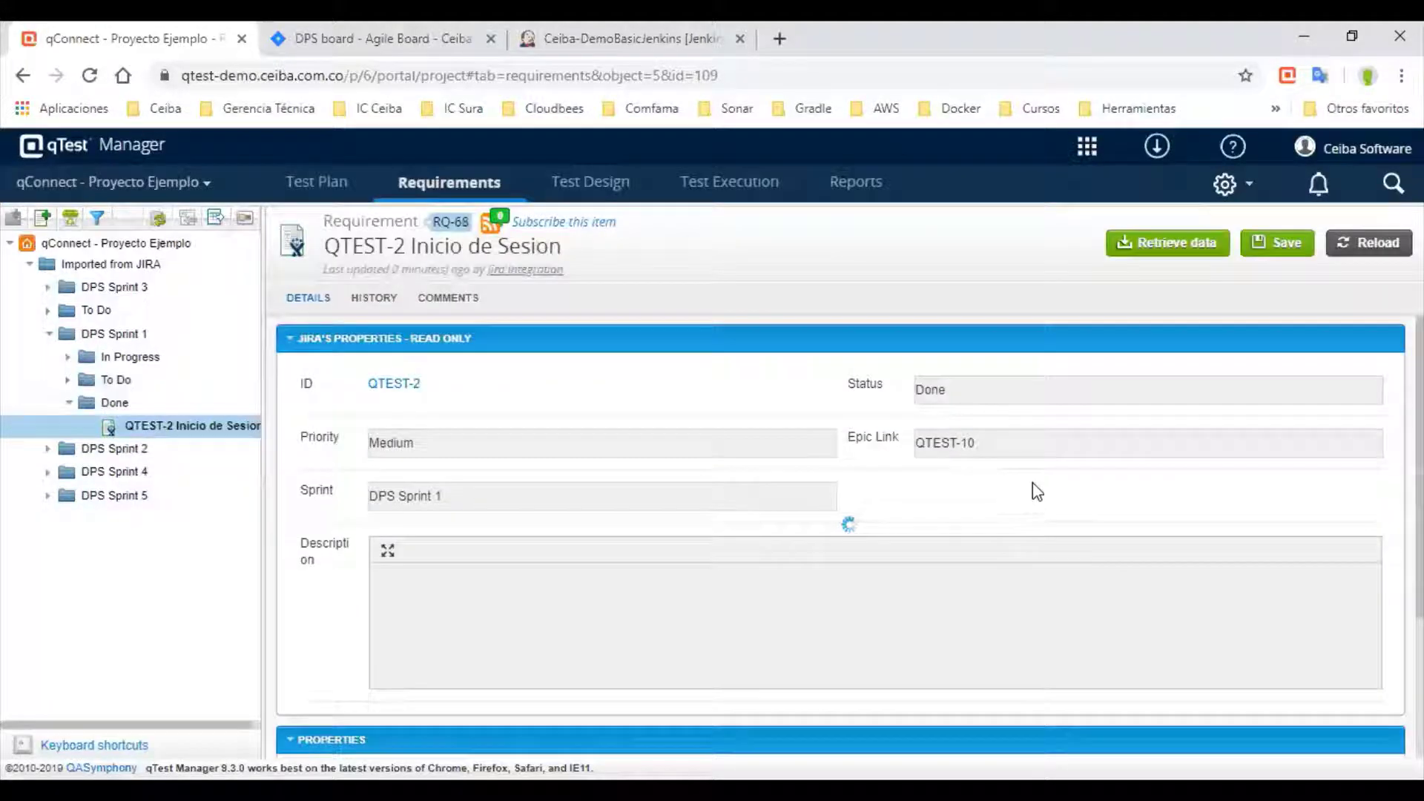
left_click_drag(917, 392, 917, 393)
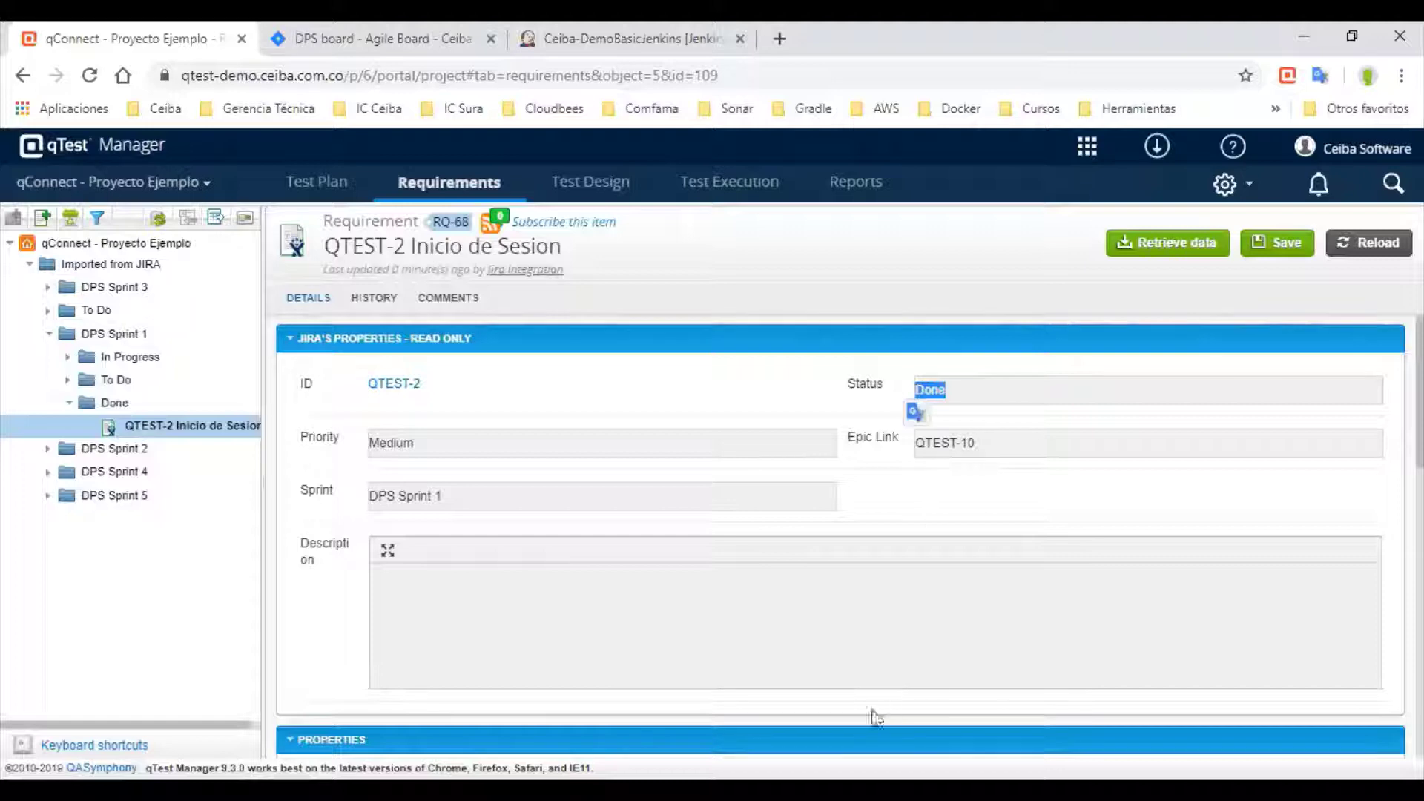
left_click(967, 393)
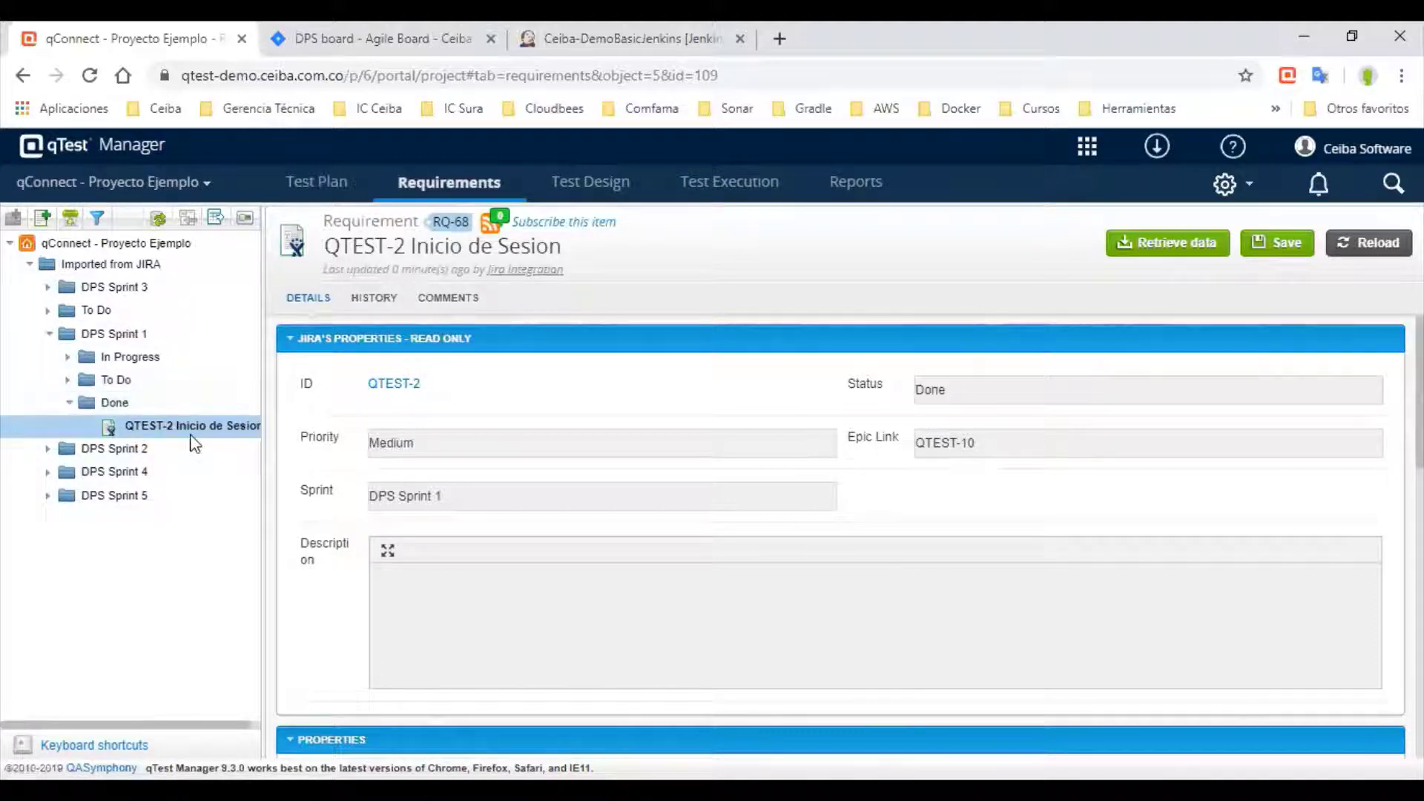
double_click(921, 389)
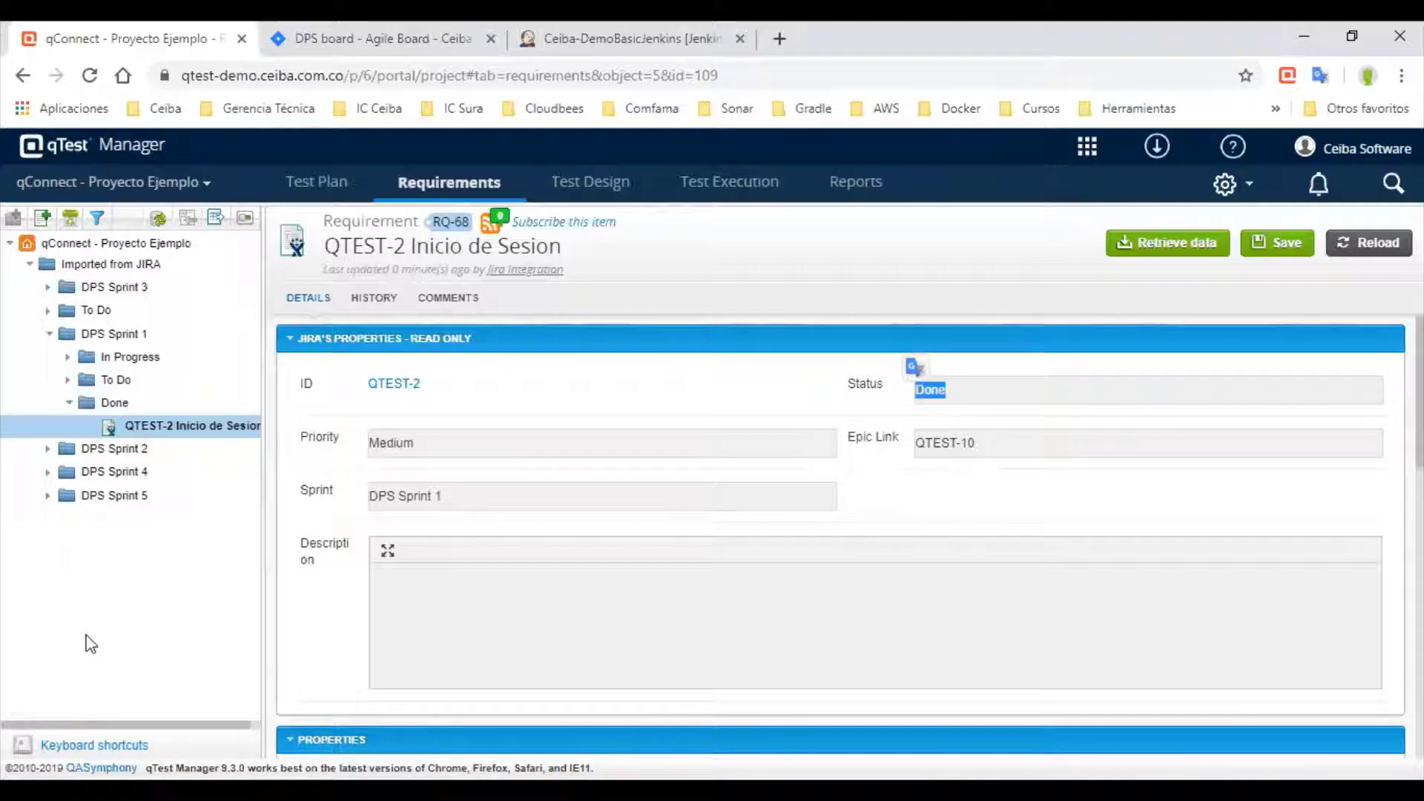
left_click(161, 630)
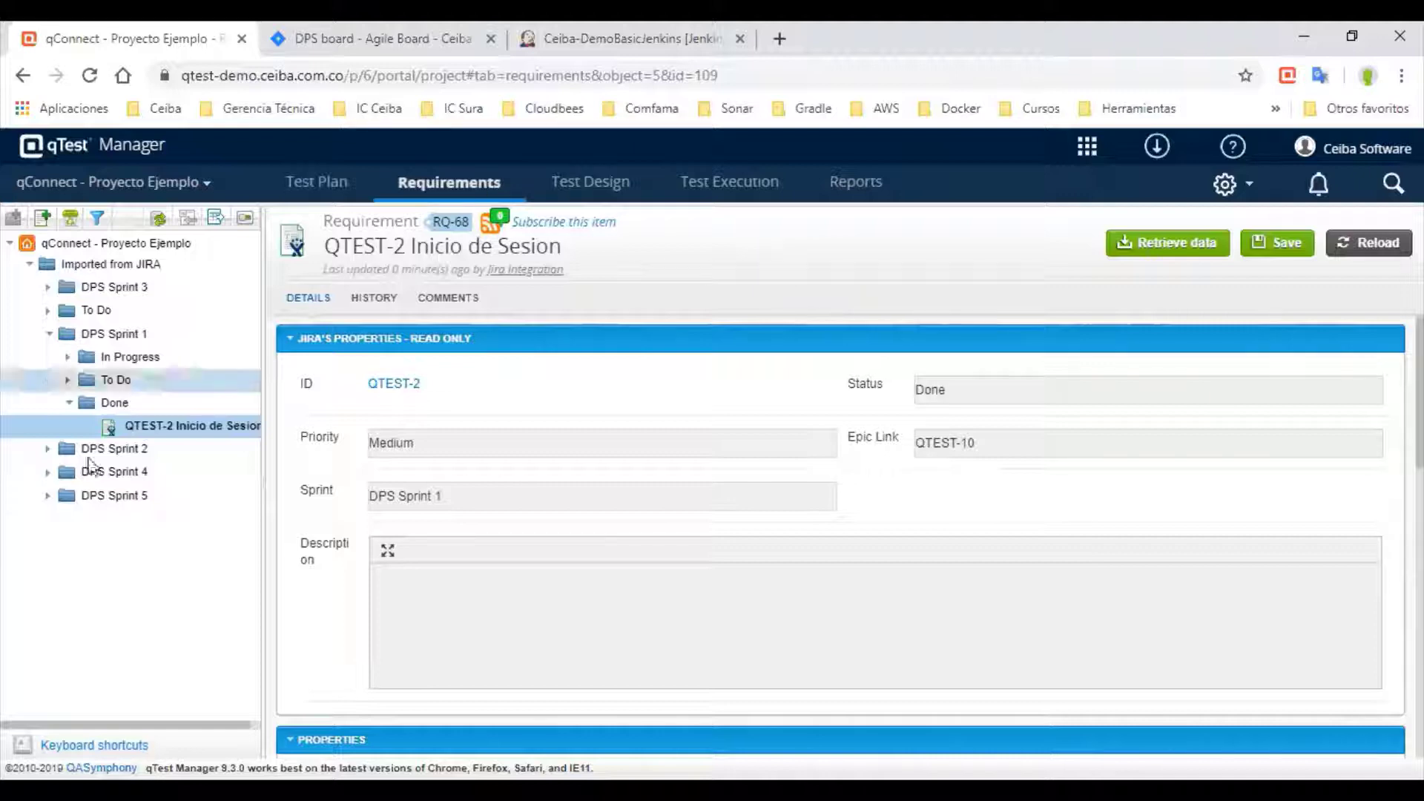
left_click(69, 402)
left_click(48, 333)
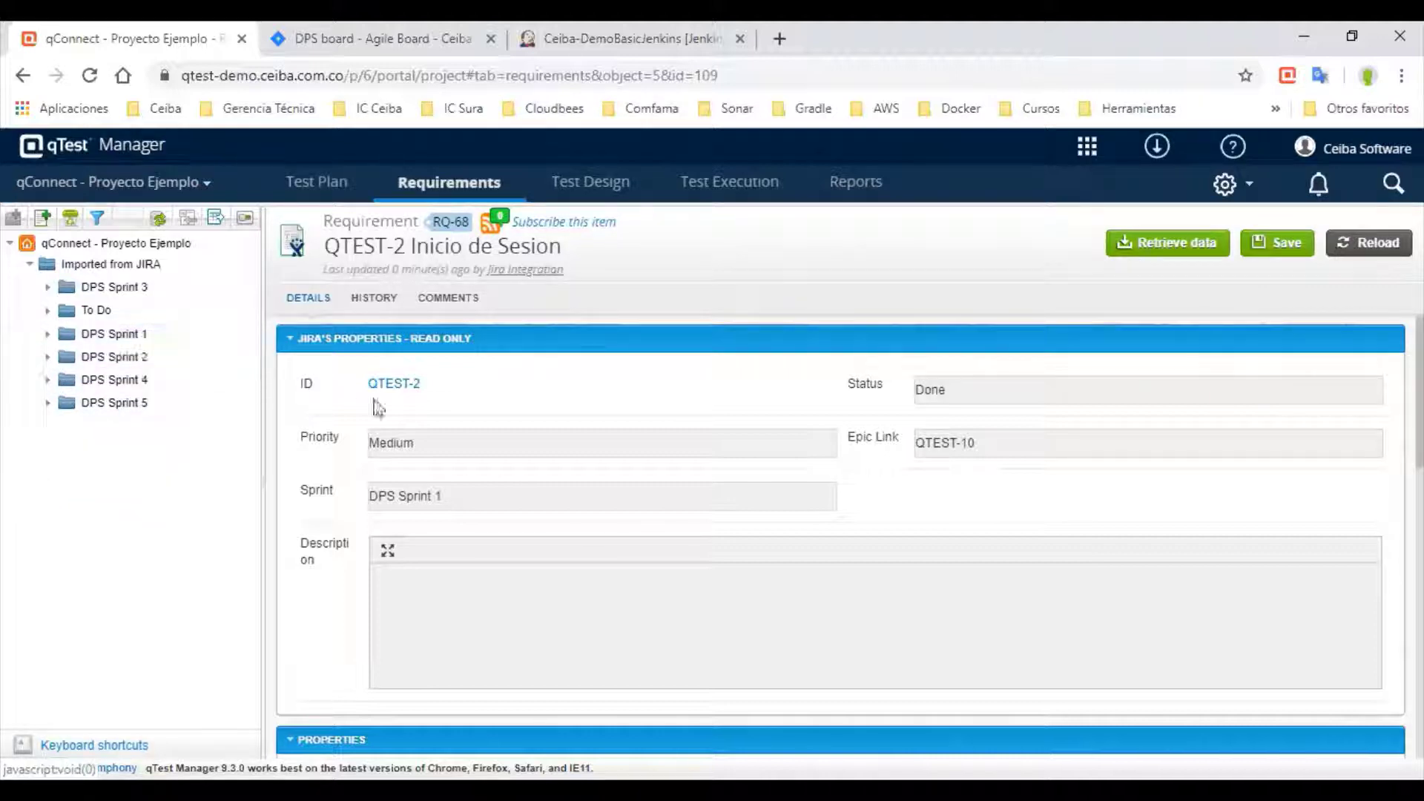
left_click(1088, 146)
left_click(821, 632)
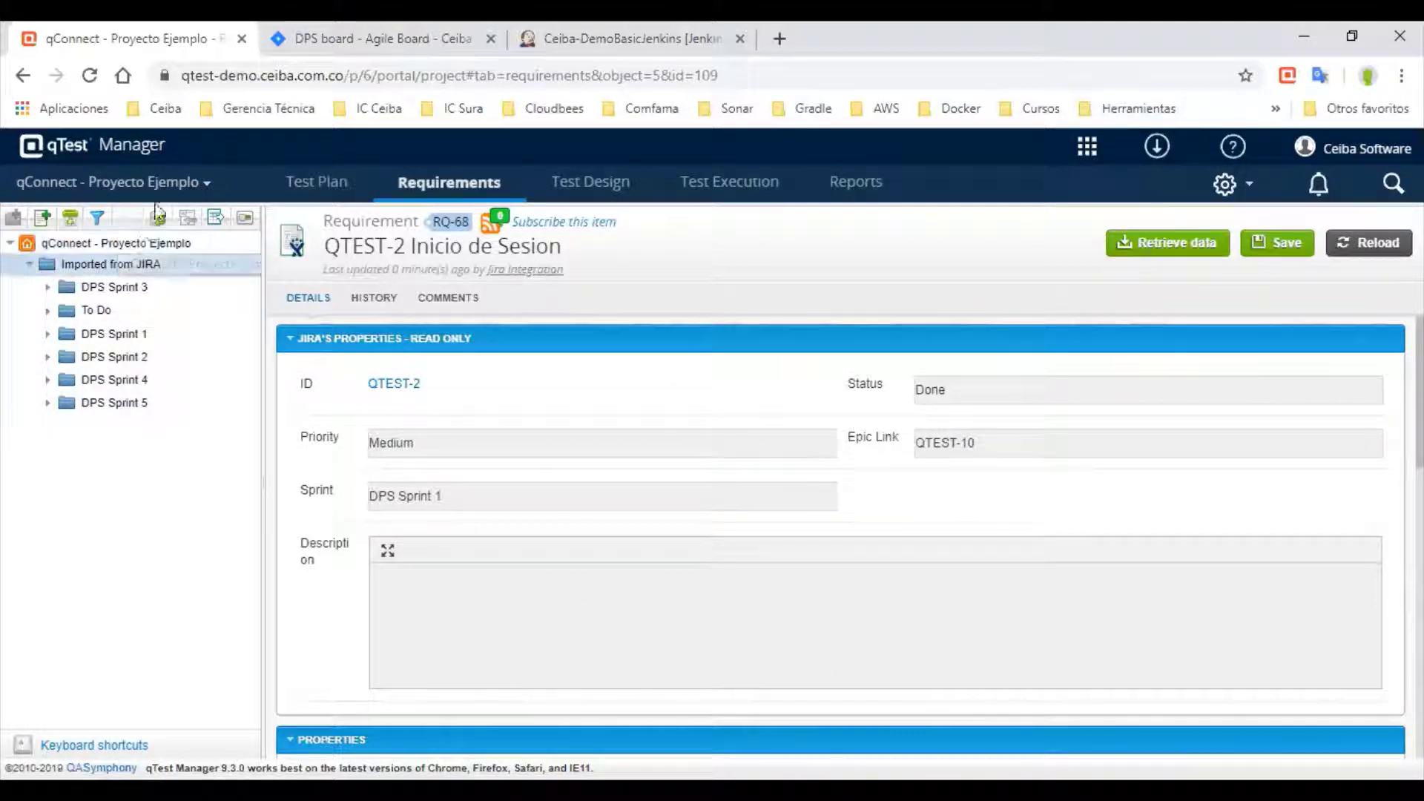
left_click(167, 183)
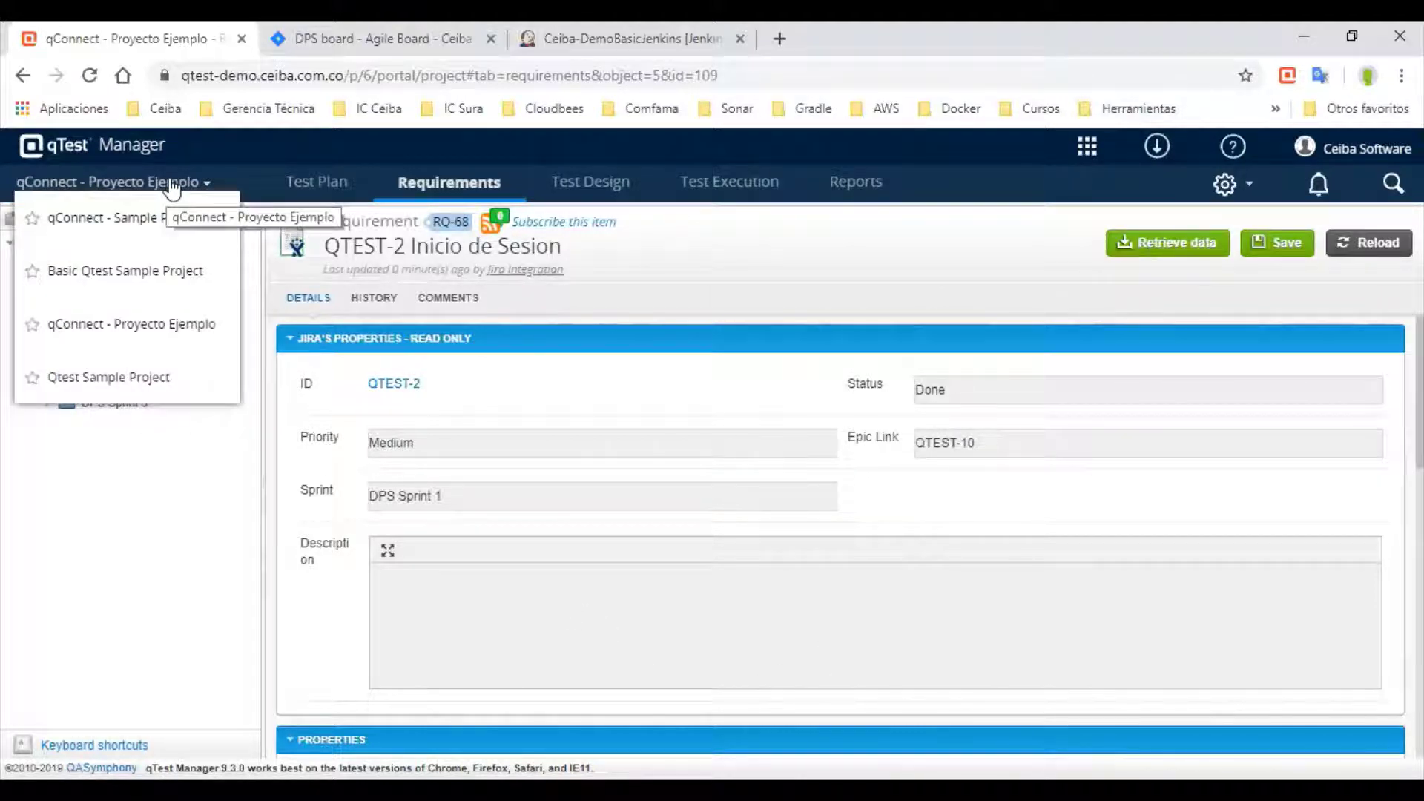
left_click(173, 189)
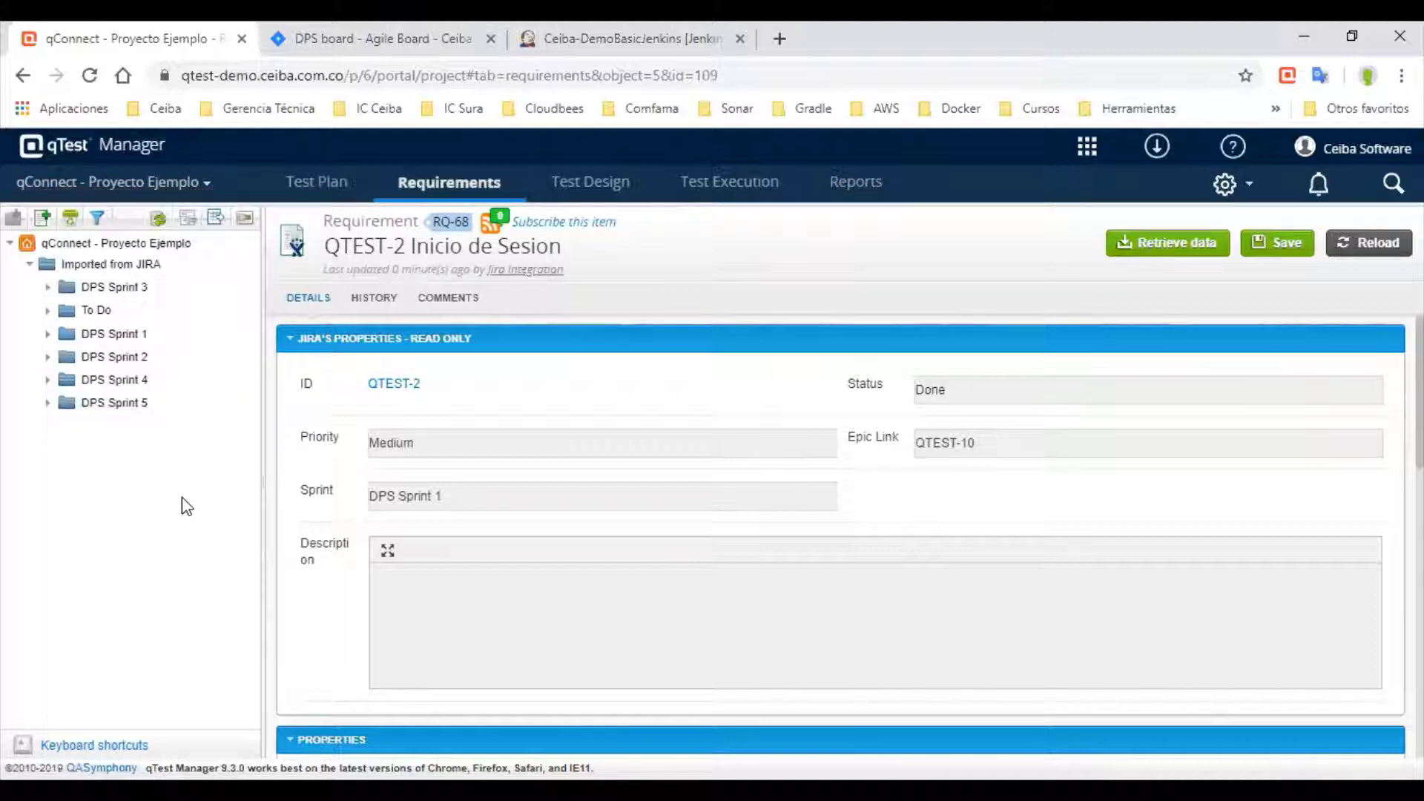
Switch to Basic Qtest Sample Project and examine the test execution runs under BRelease1, BRelease3 and BRelease2
left_click(152, 184)
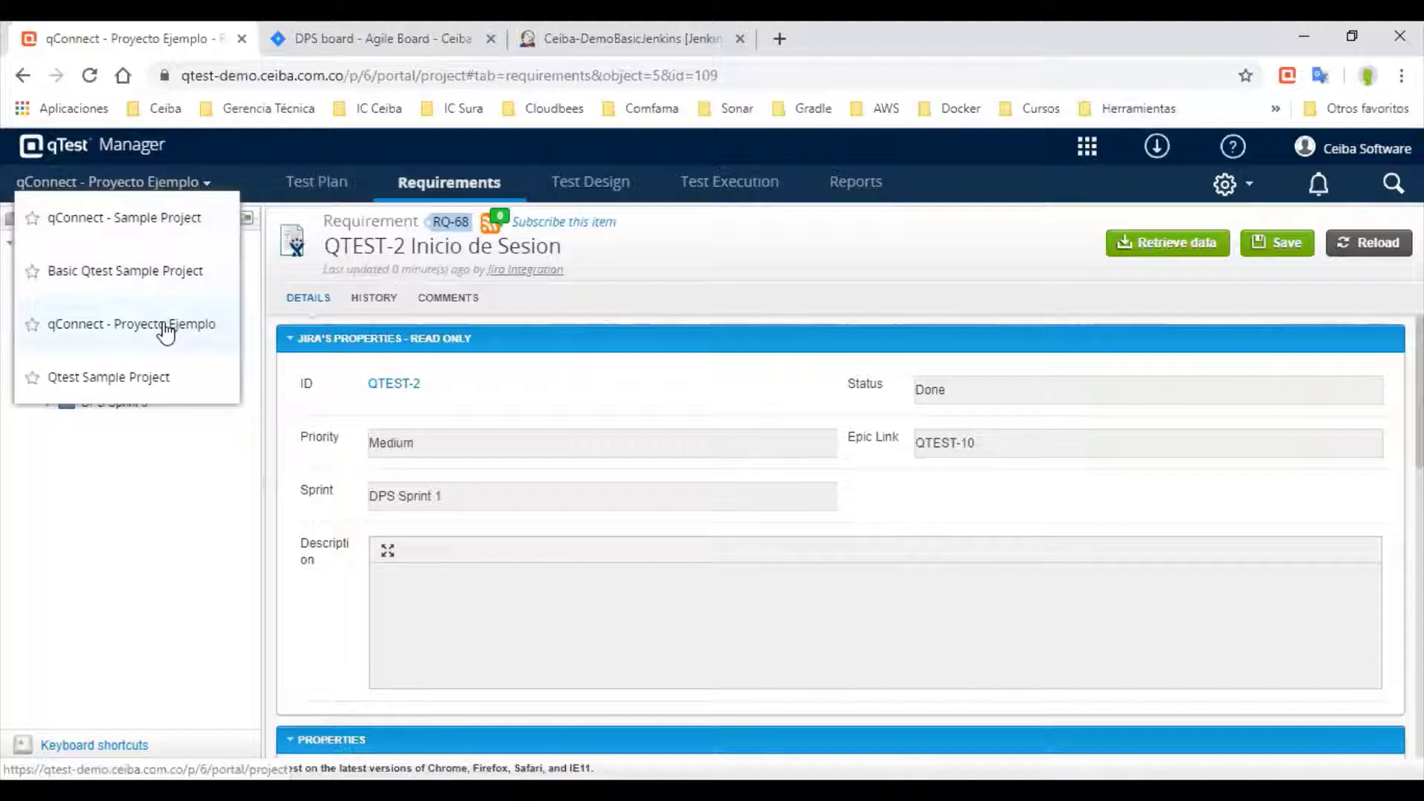
left_click(148, 276)
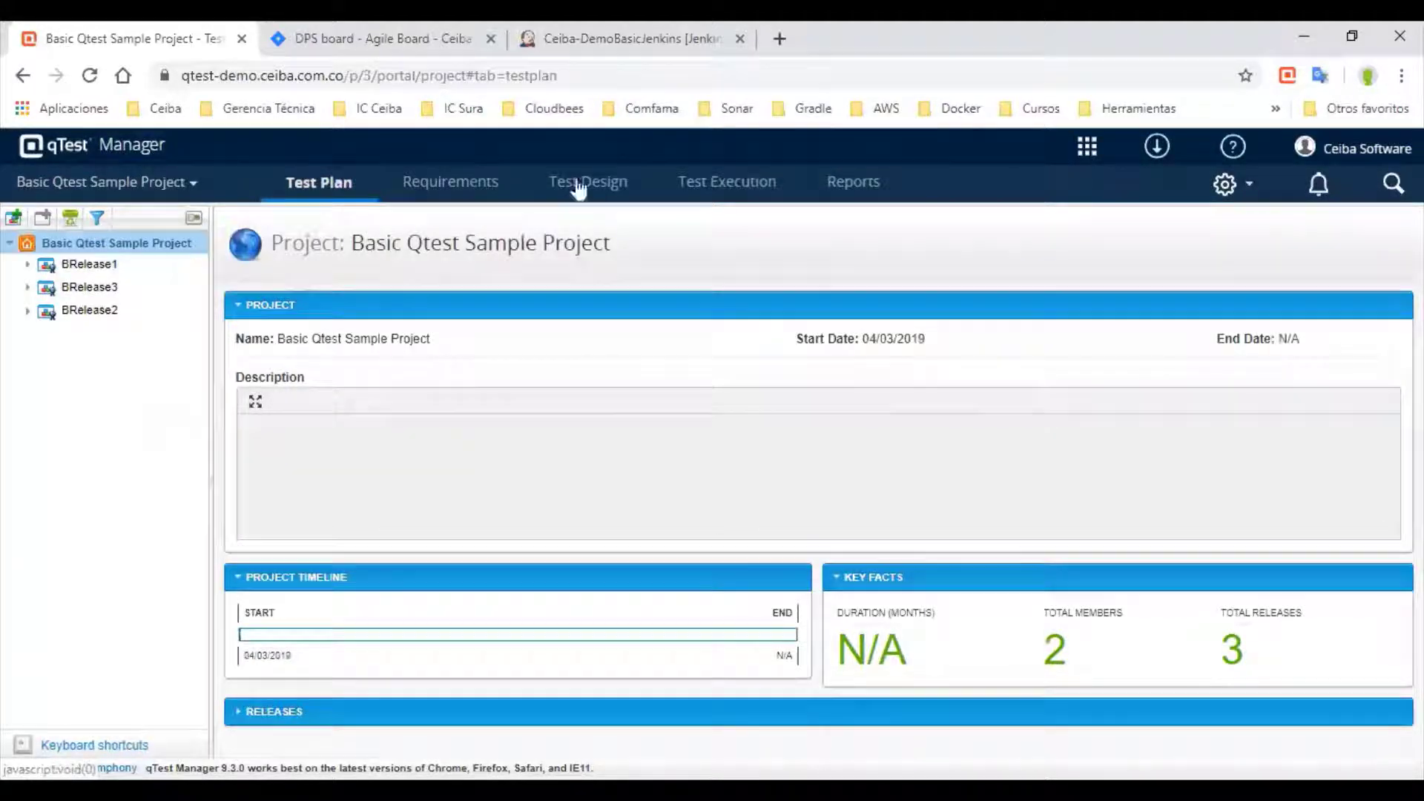
left_click(745, 187)
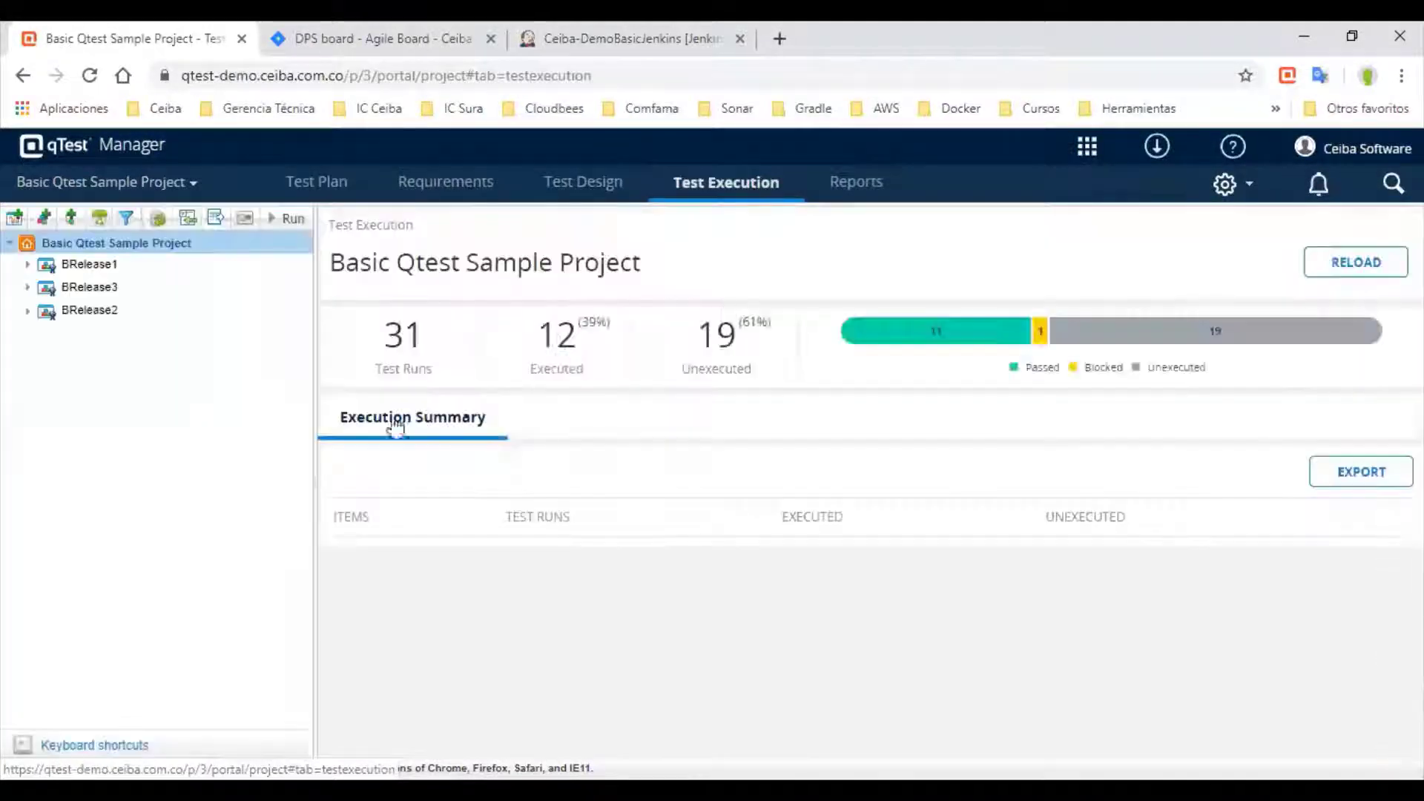
left_click(28, 264)
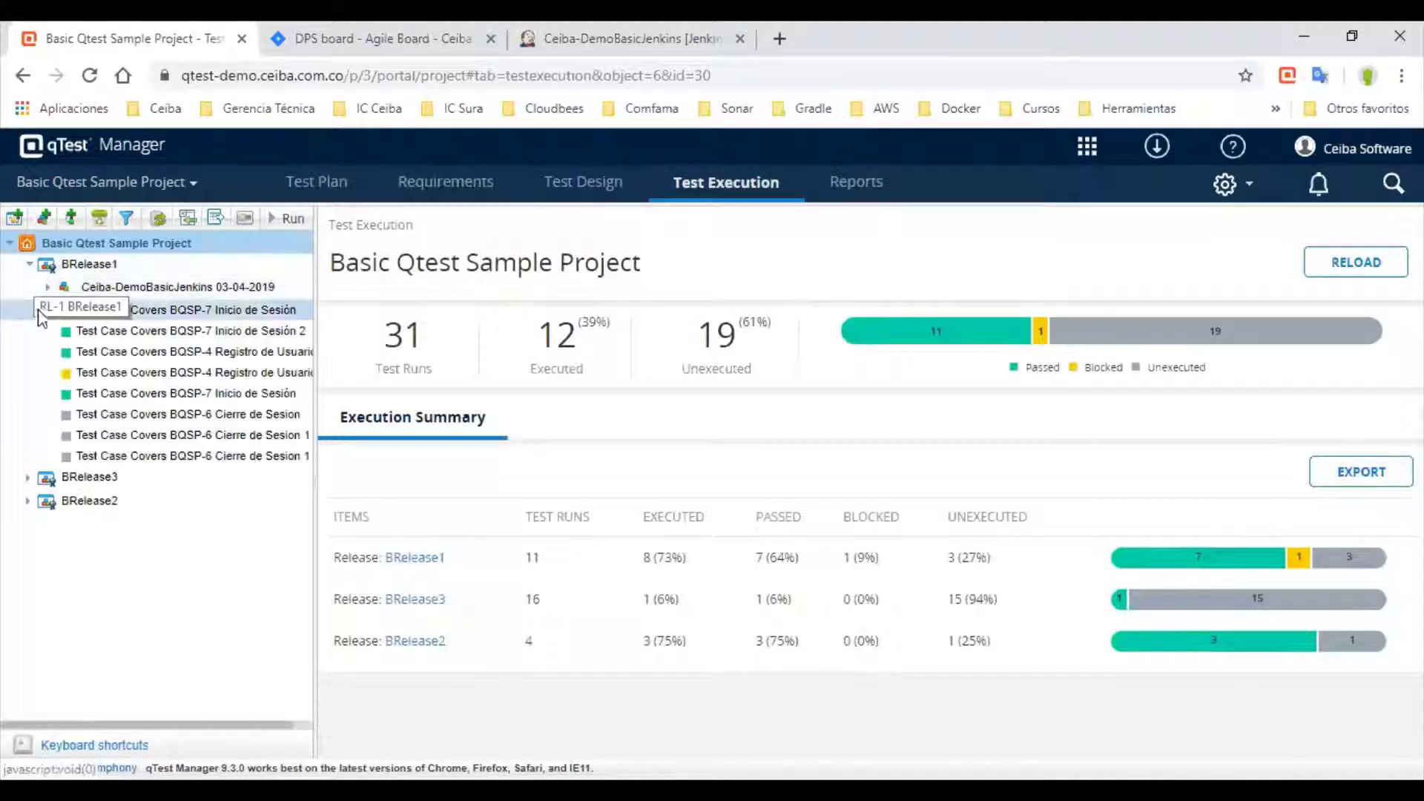
left_click(27, 477)
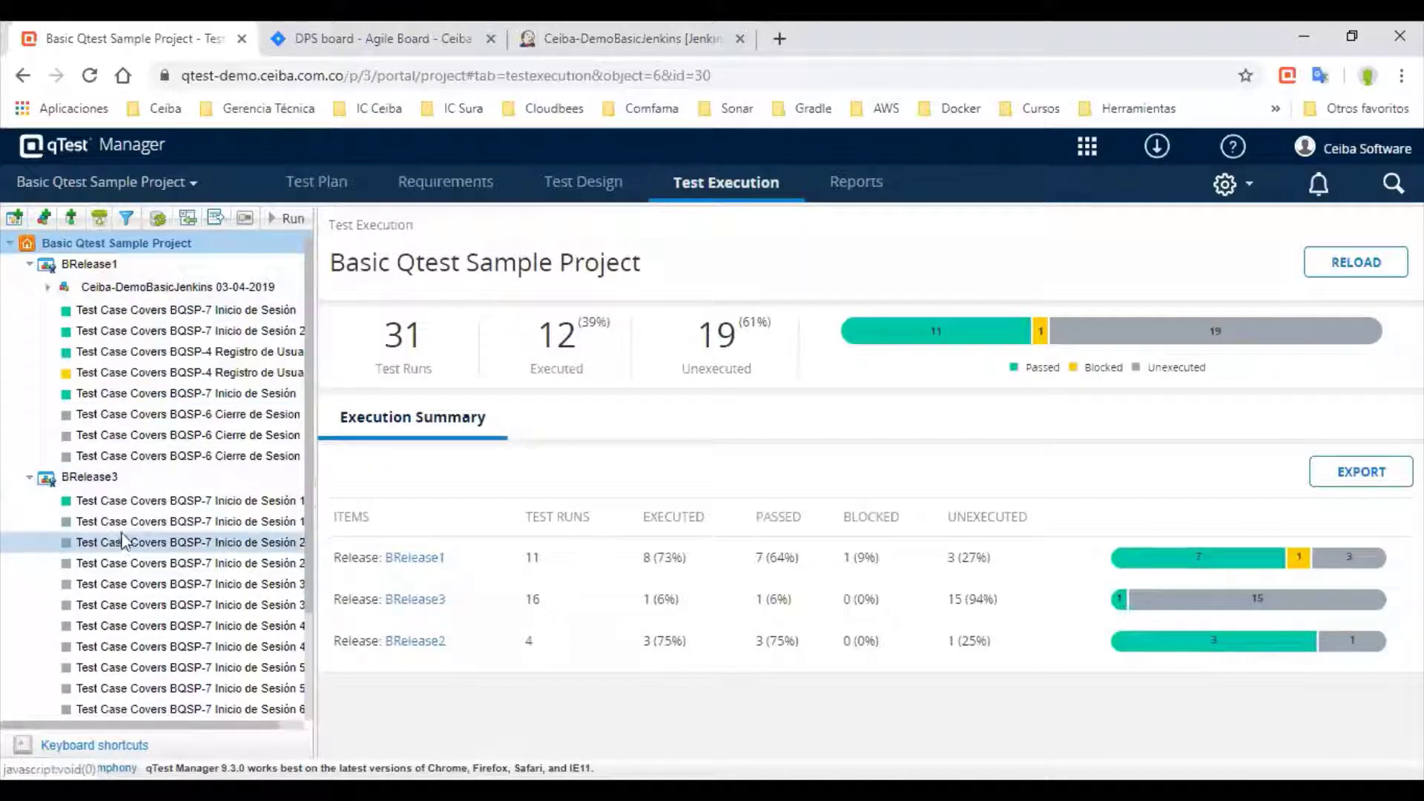
scroll(30, 564, "down", 2)
left_click(104, 691)
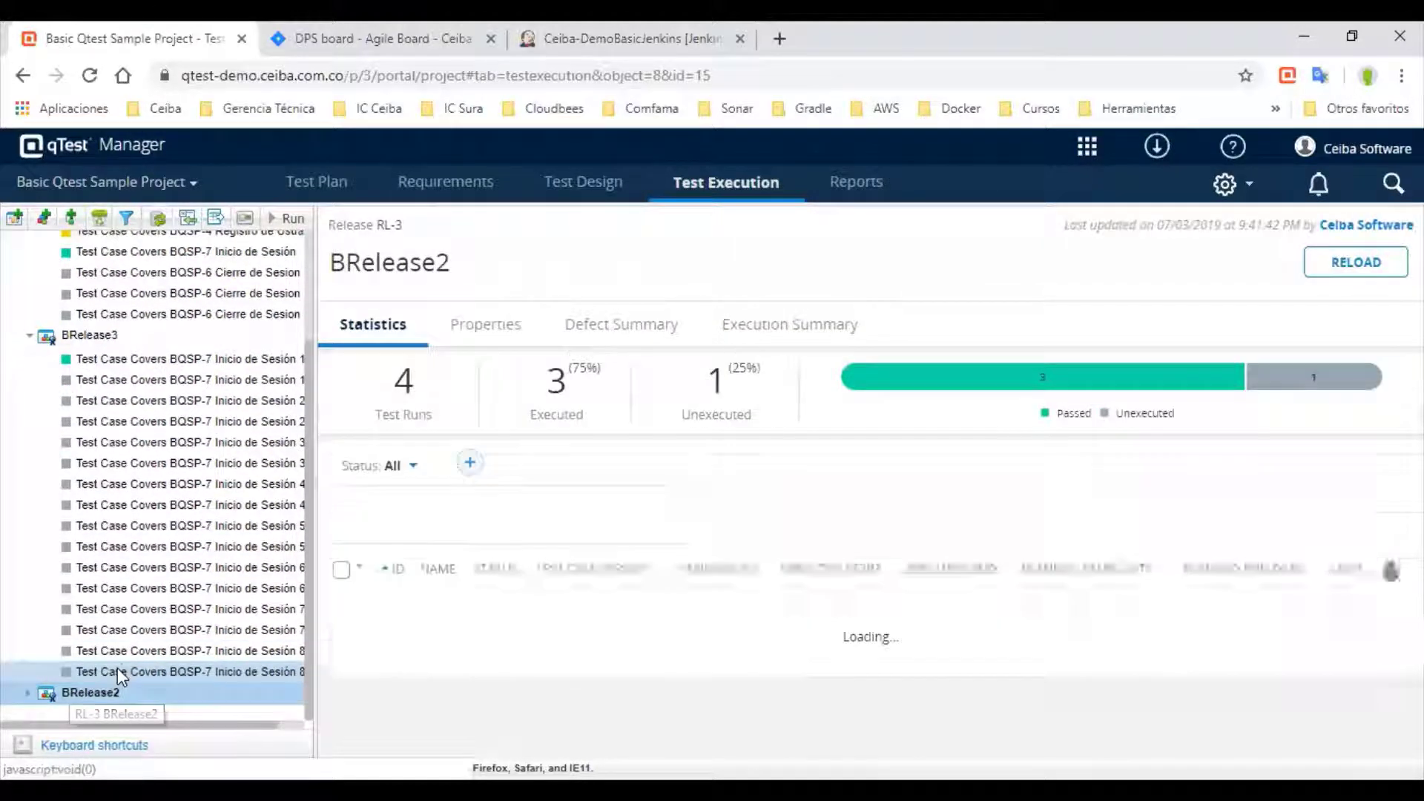
Open the integration settings of Basic Qtest Sample Project to view its JIRA connection
left_click(1235, 184)
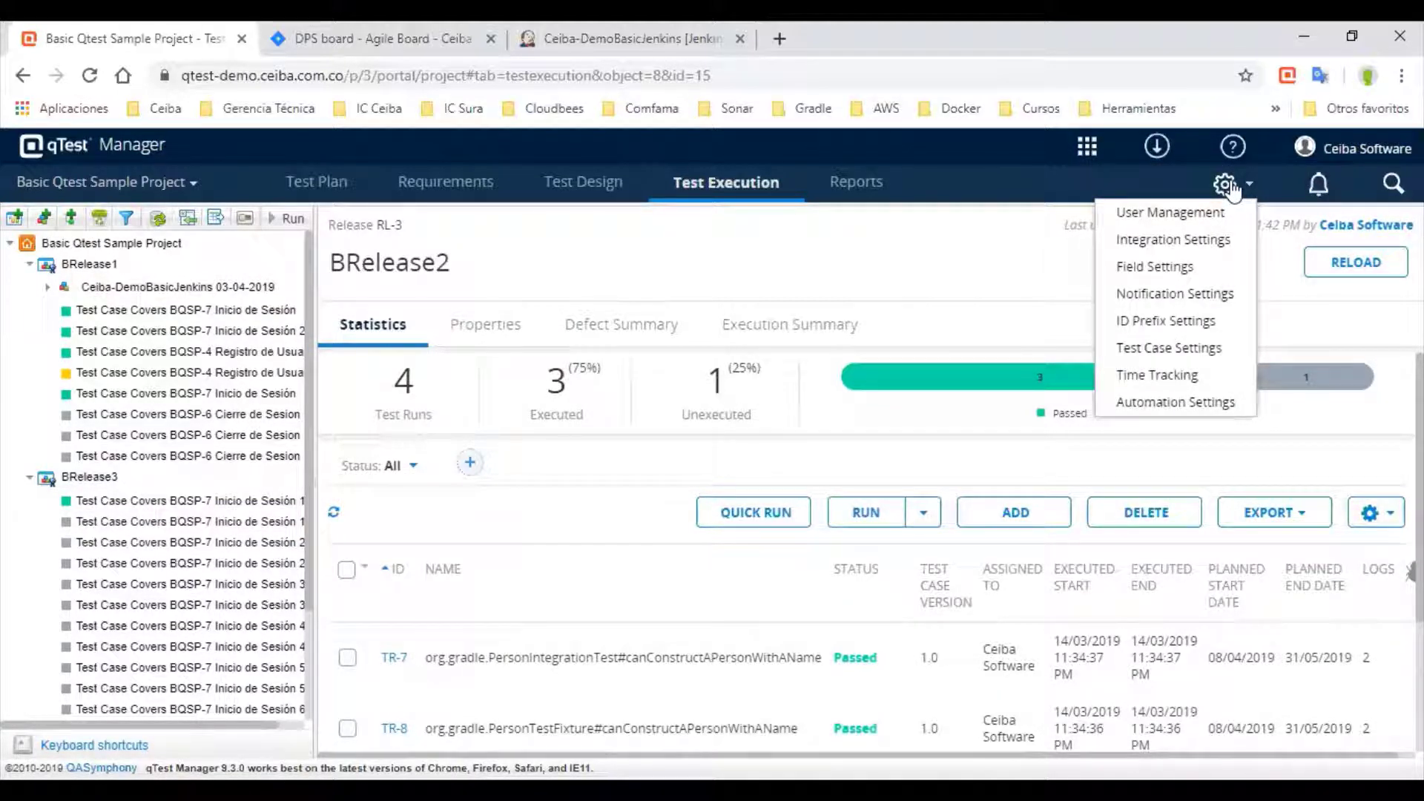
left_click(1205, 237)
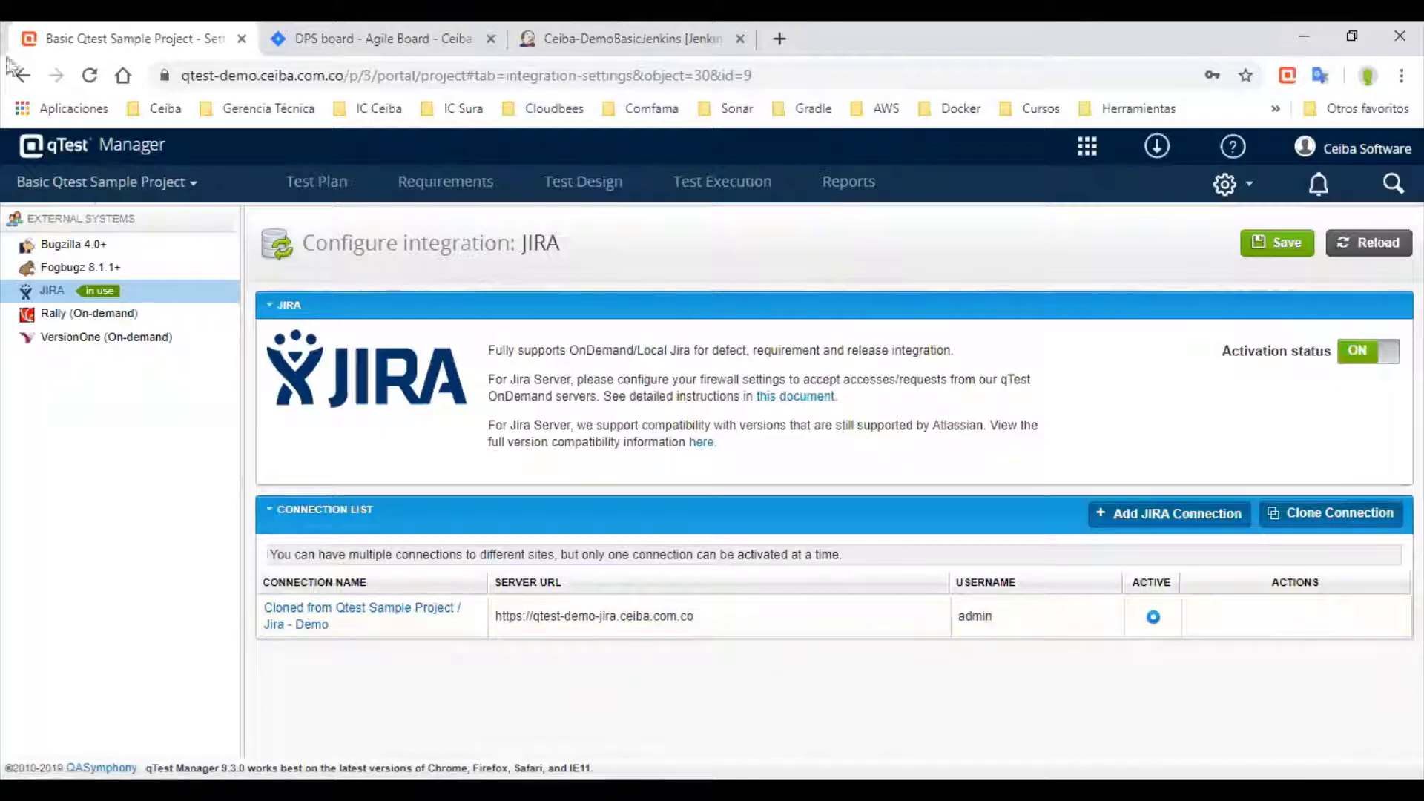
Open the blocked BQSP-4 Registro de Usuario test run under BRelease1 in Test Execution and examine its execution history
mouse_move(181, 187)
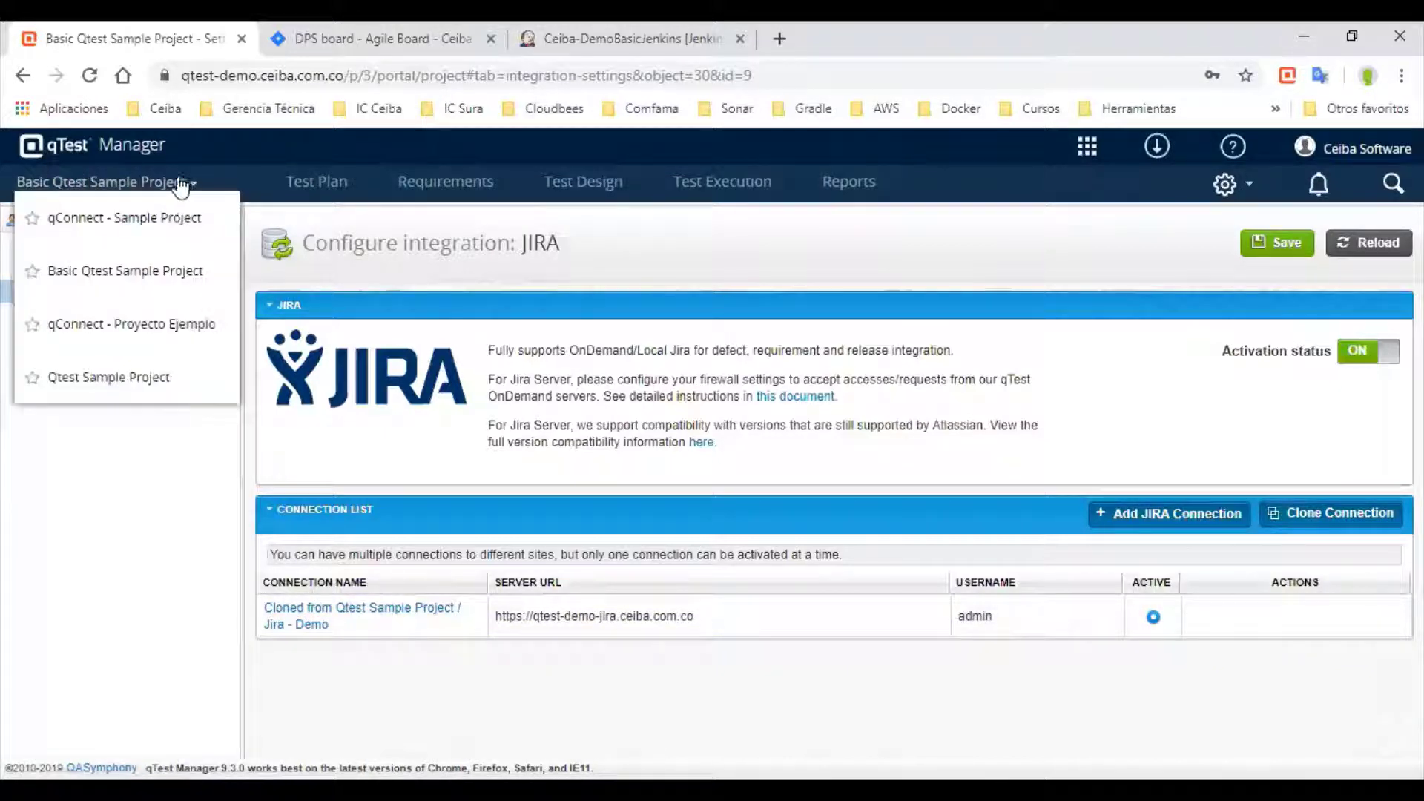
left_click(716, 184)
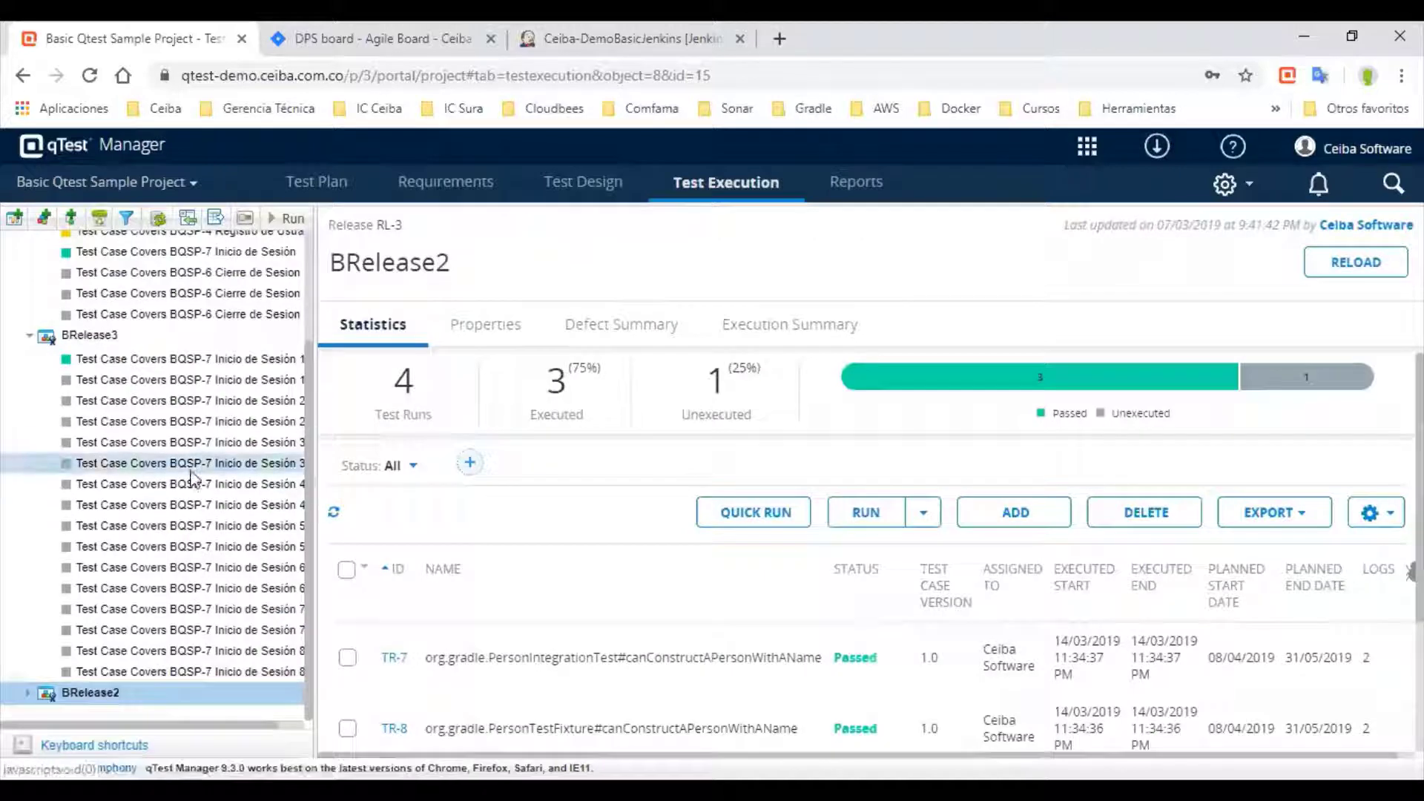
scroll(191, 474, "up", 3)
left_click(29, 477)
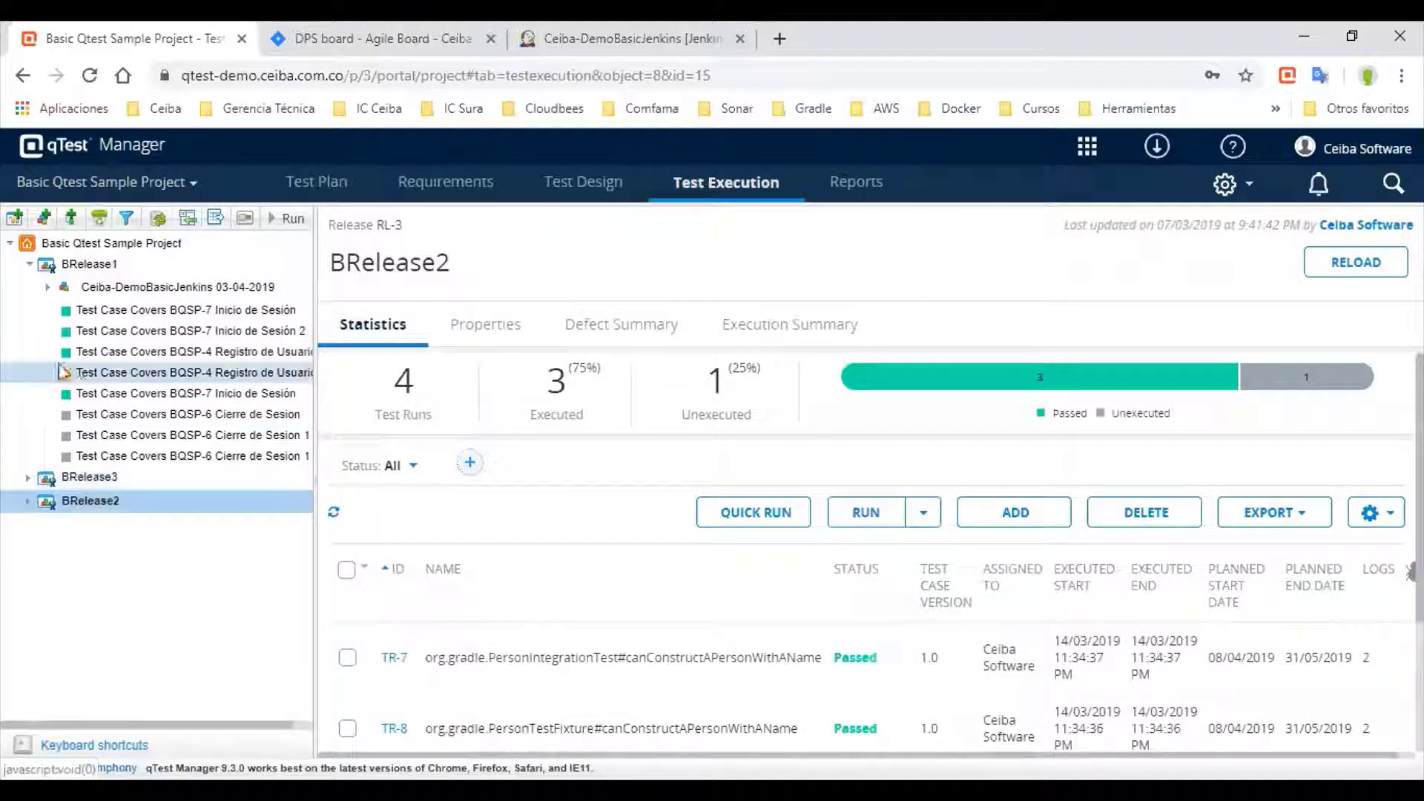
left_click(217, 372)
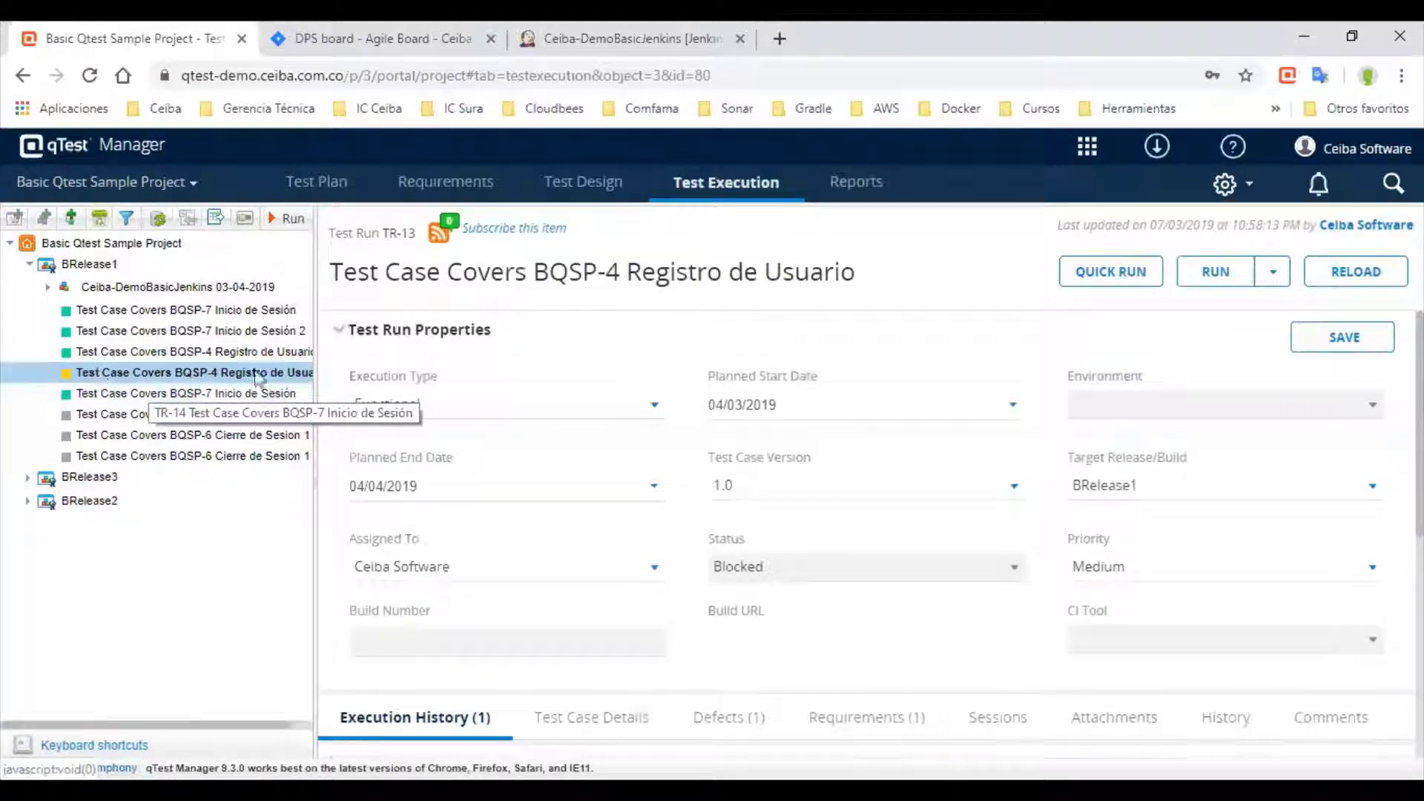
scroll(942, 596, "down", 5)
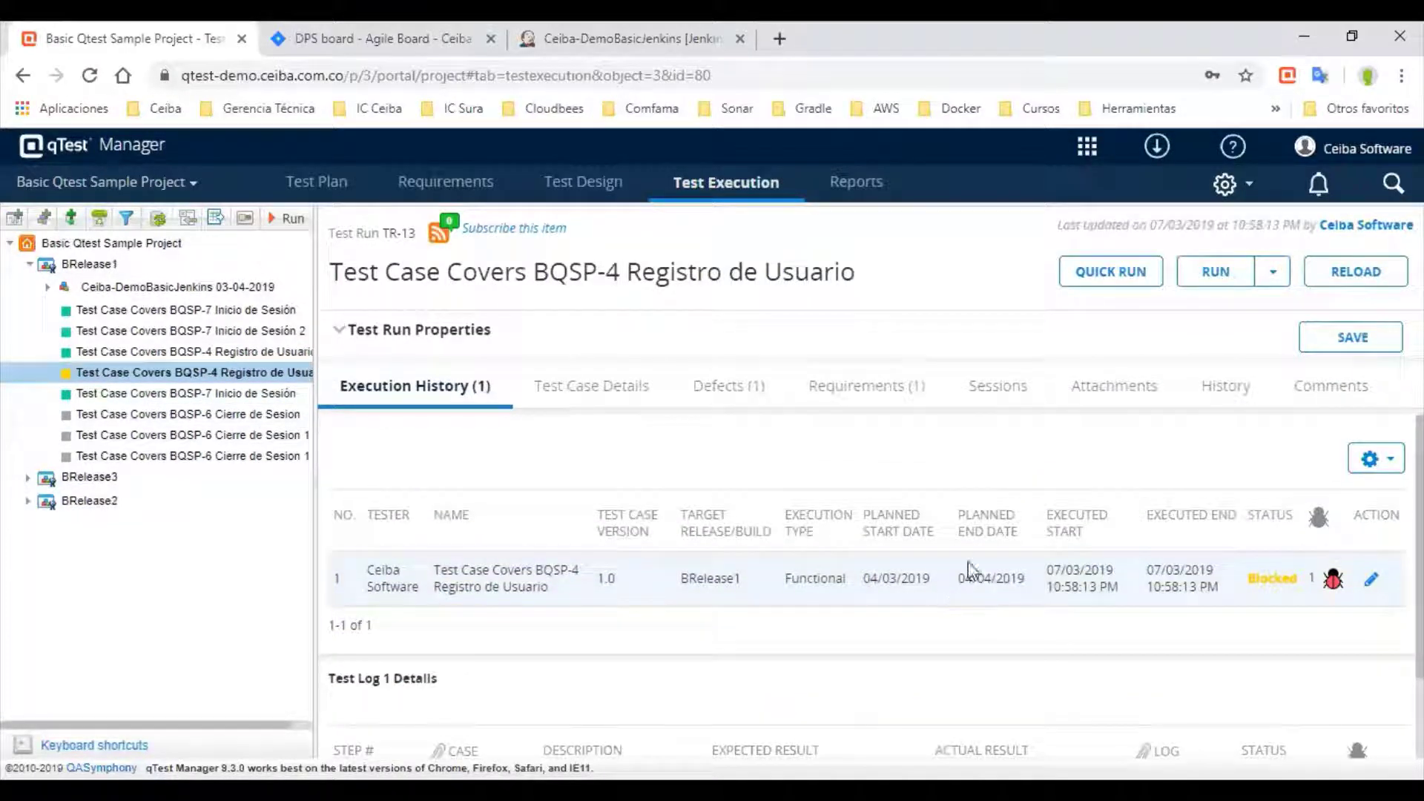
left_click(968, 571)
scroll(1202, 544, "down", 1)
scroll(1298, 623, "up", 1)
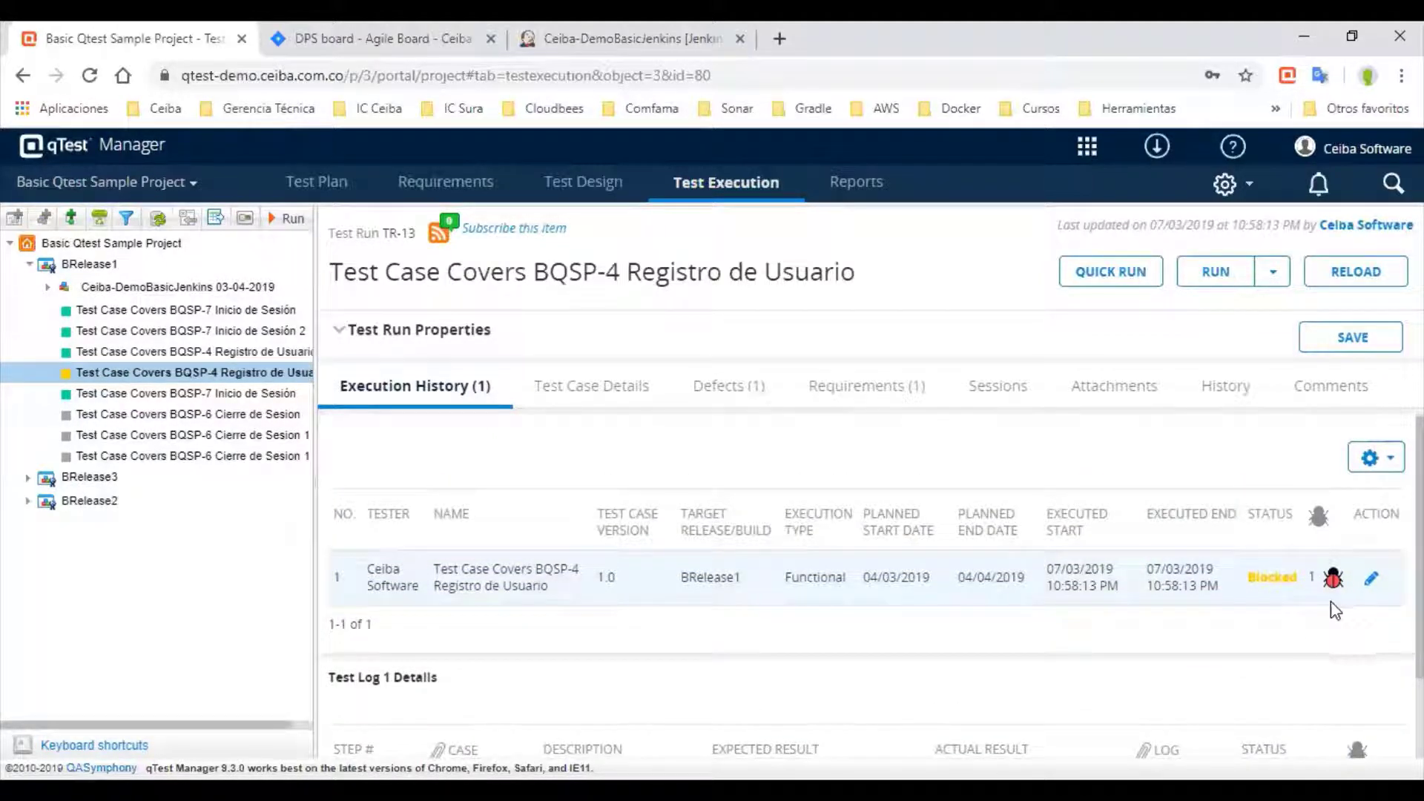
Open the test log's linked defect BQSP-10 in Jira and examine its test execution details and related issue BQSP-4
left_click(1333, 580)
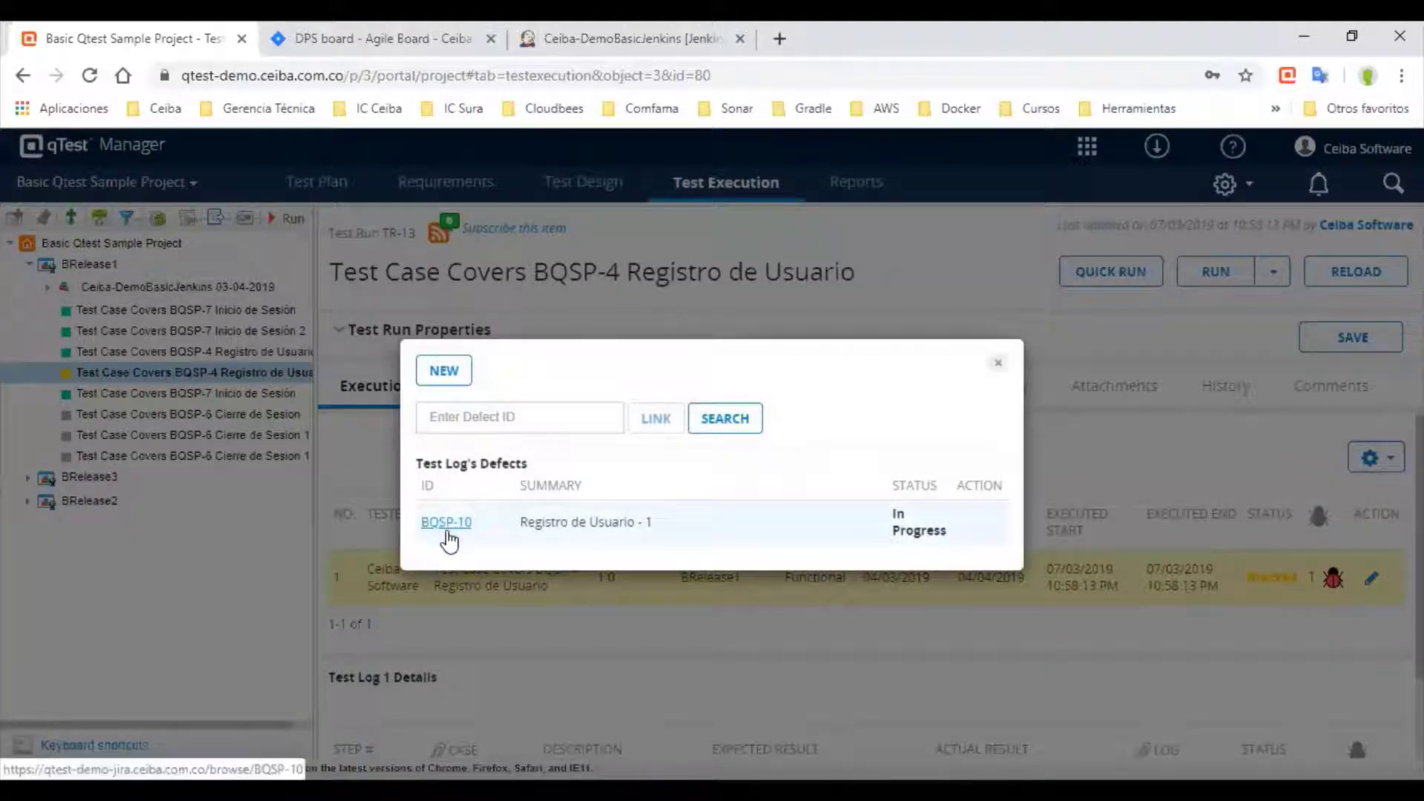
mouse_move(955, 534)
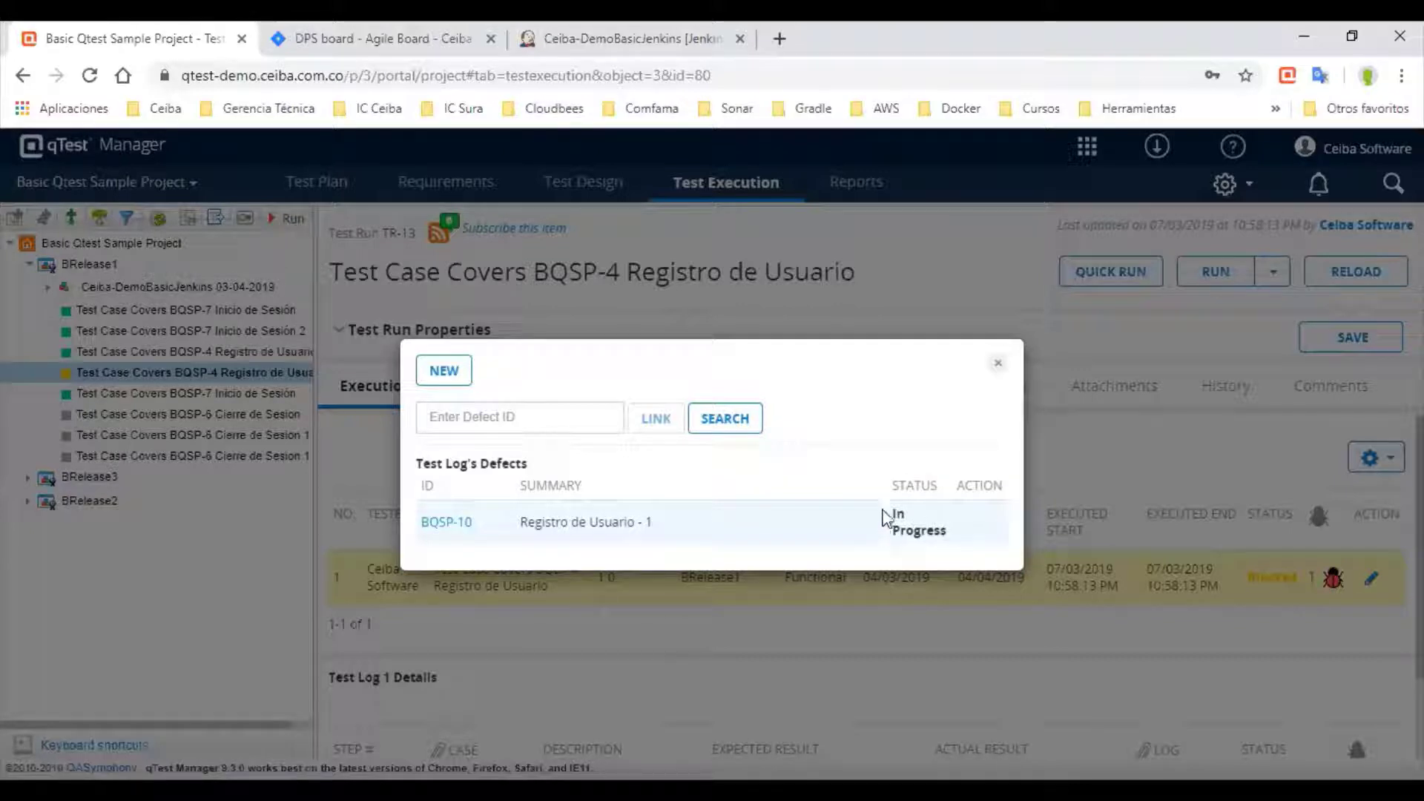
left_click(460, 523, "ctrl")
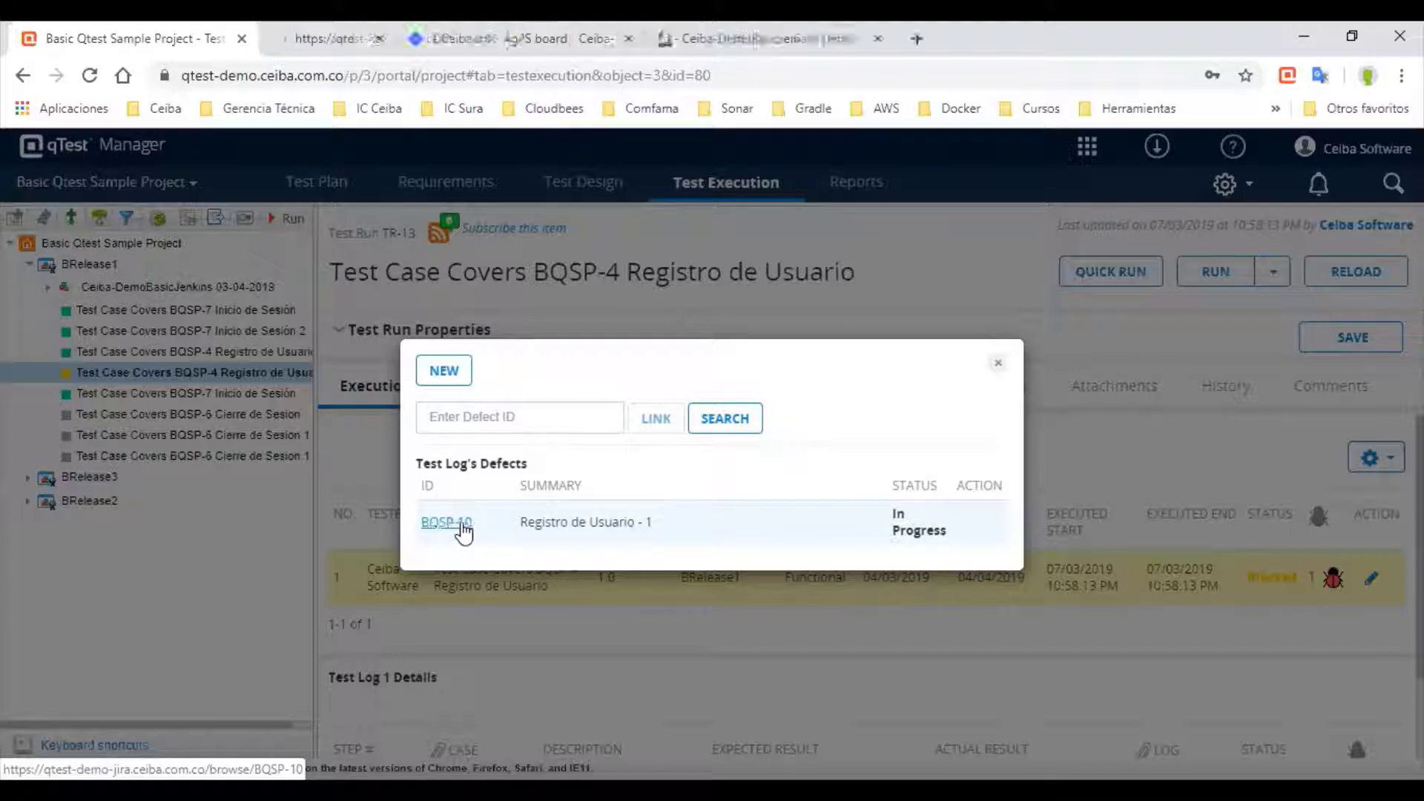
left_click(359, 39)
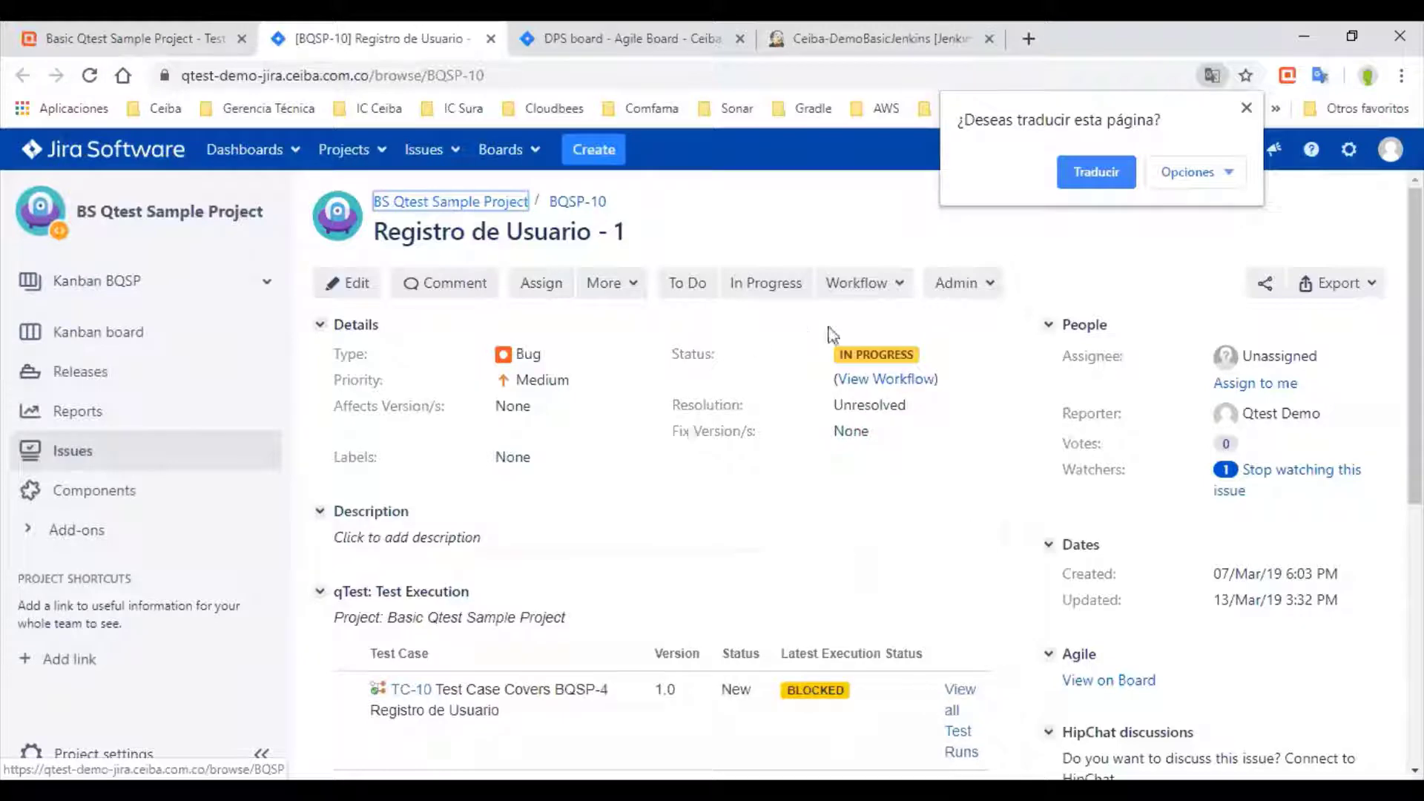
scroll(705, 543, "down", 3)
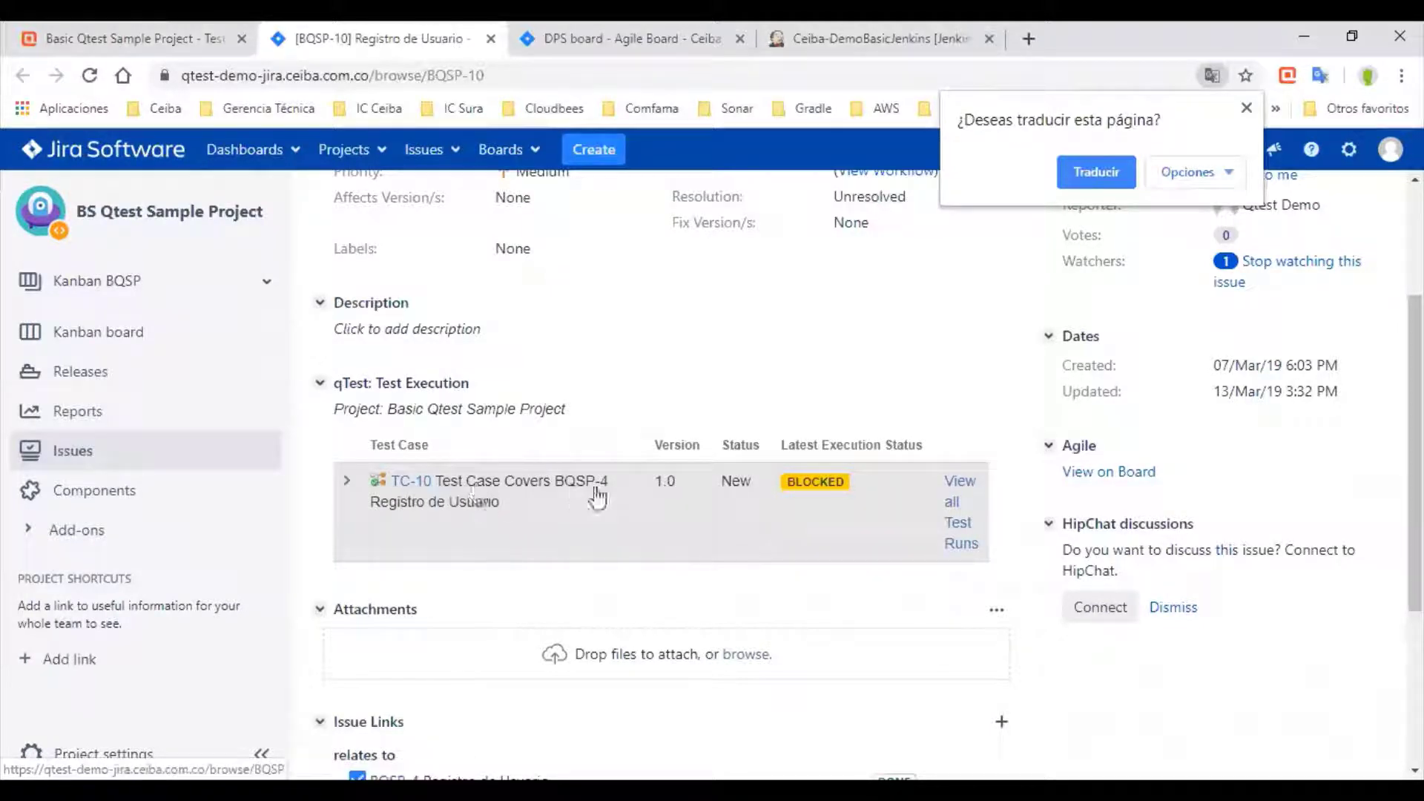
scroll(886, 497, "down", 3)
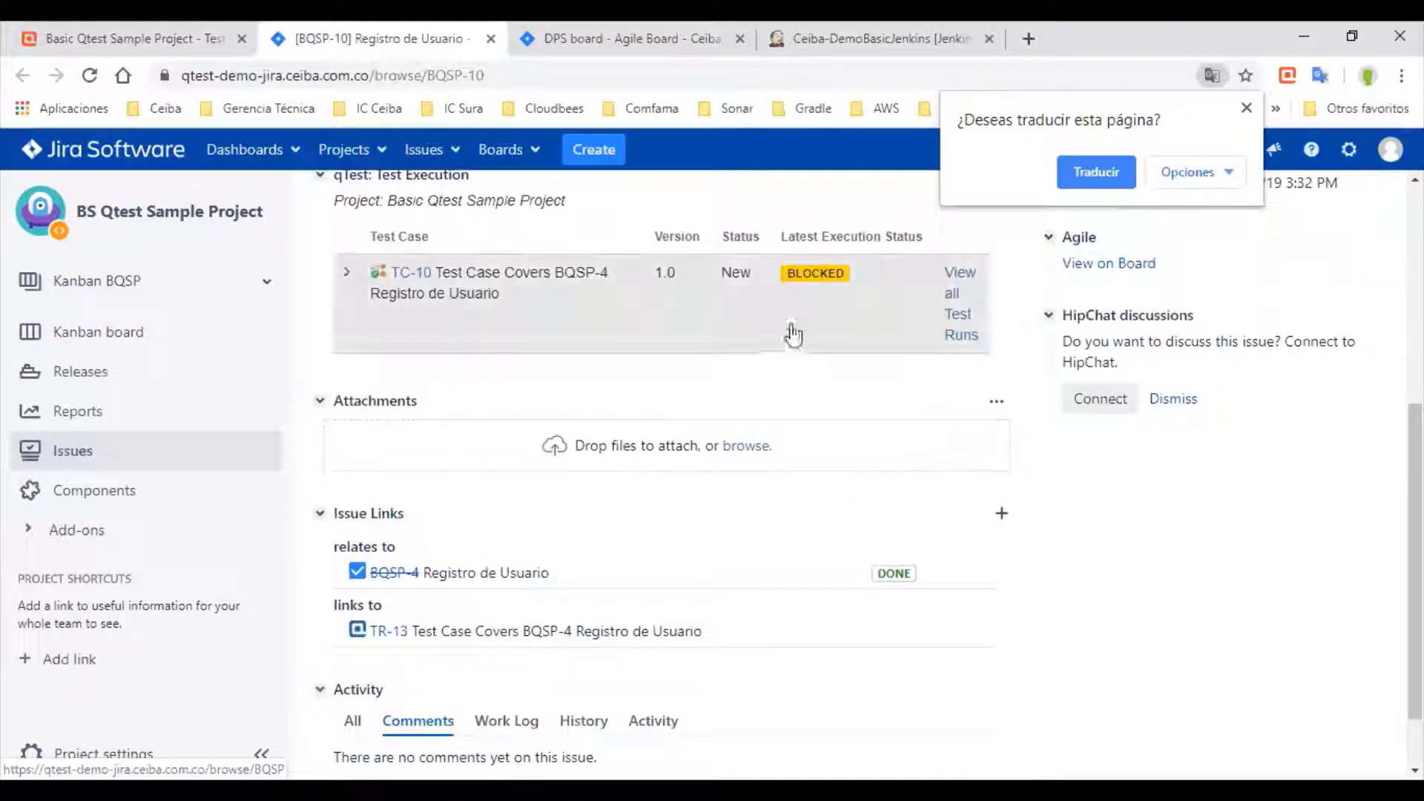
scroll(615, 474, "down", 1)
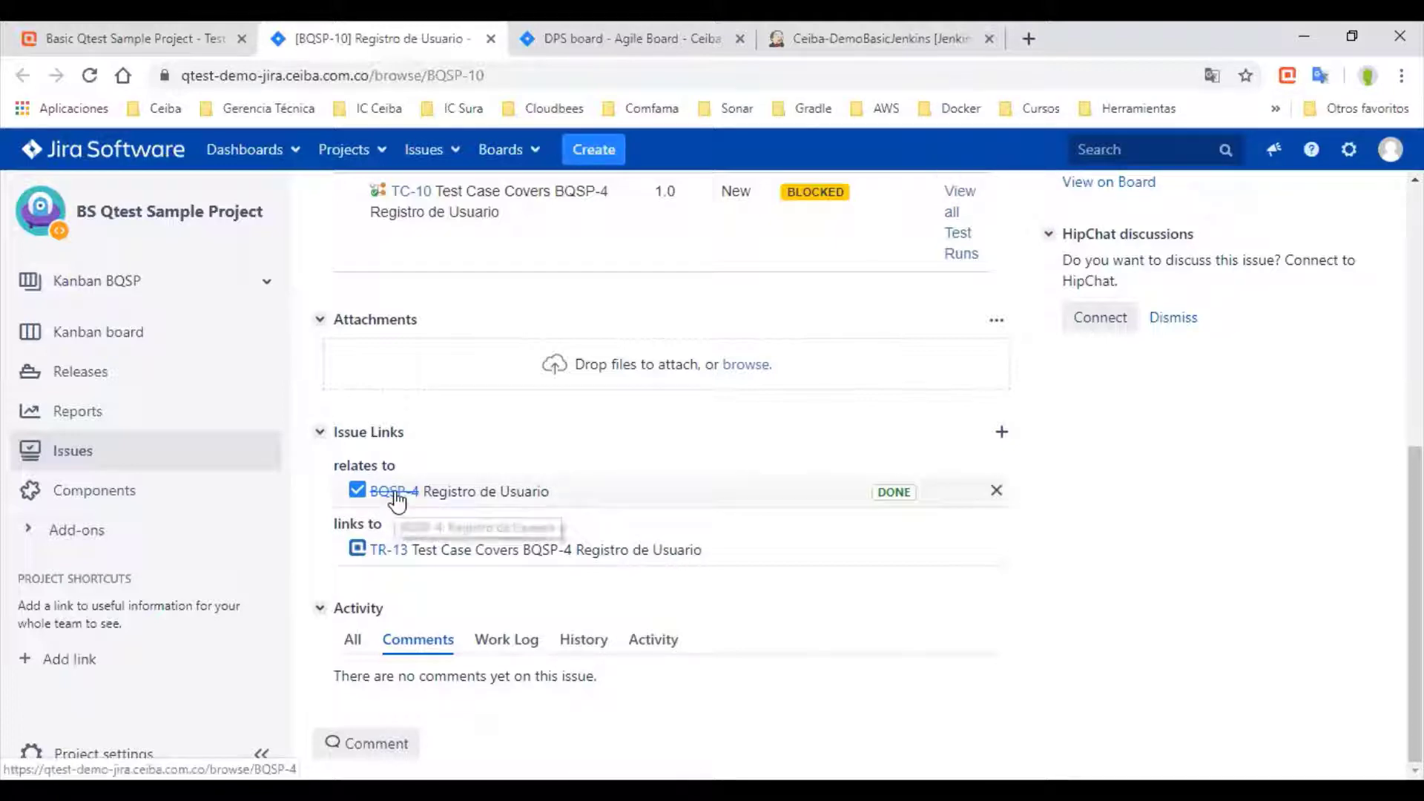
left_click(396, 492)
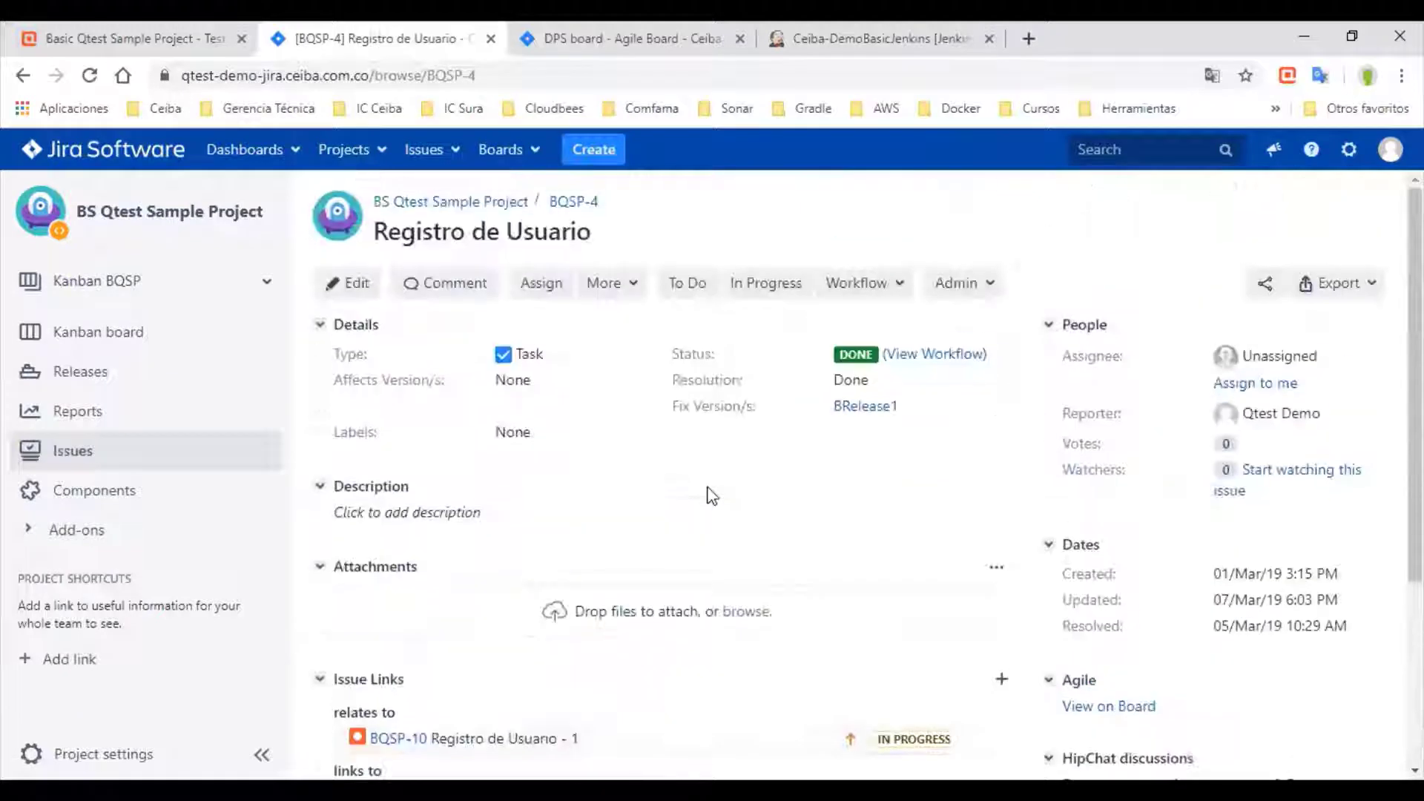
scroll(811, 525, "down", 3)
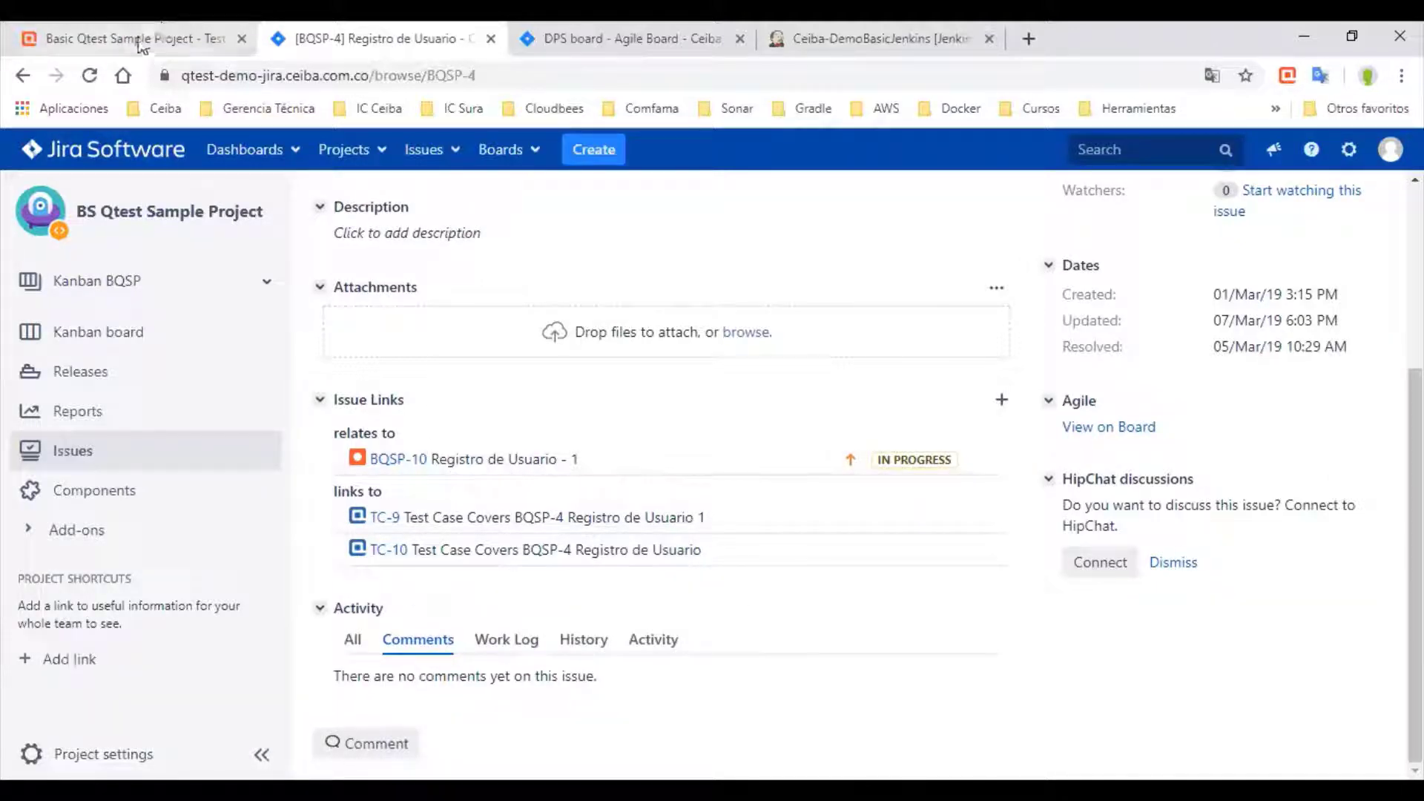
Switch back to qTest Manager, dismiss the defect list and record a quick run of test run TR-13 with the result Failed
key("ctrl+1")
left_click(993, 372)
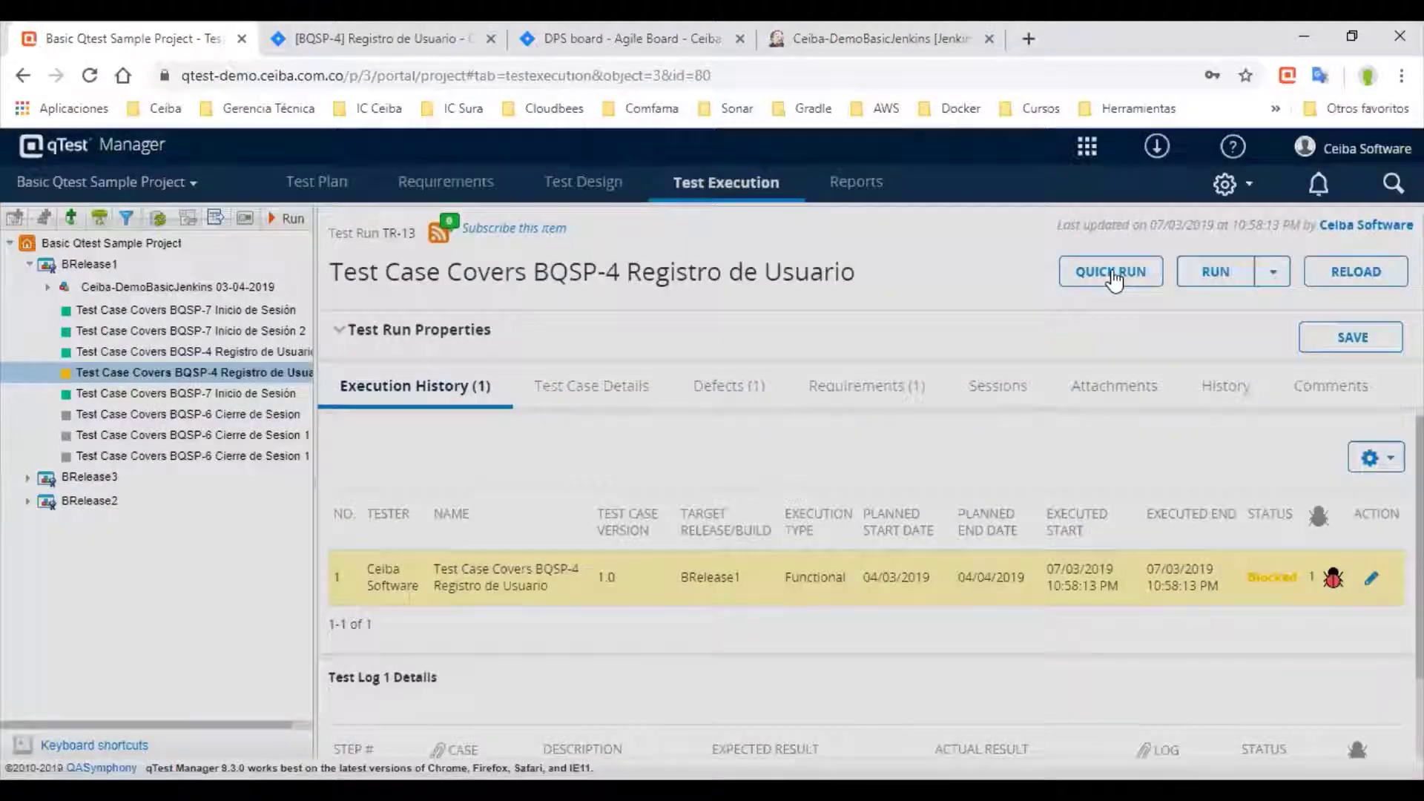
left_click(1113, 274)
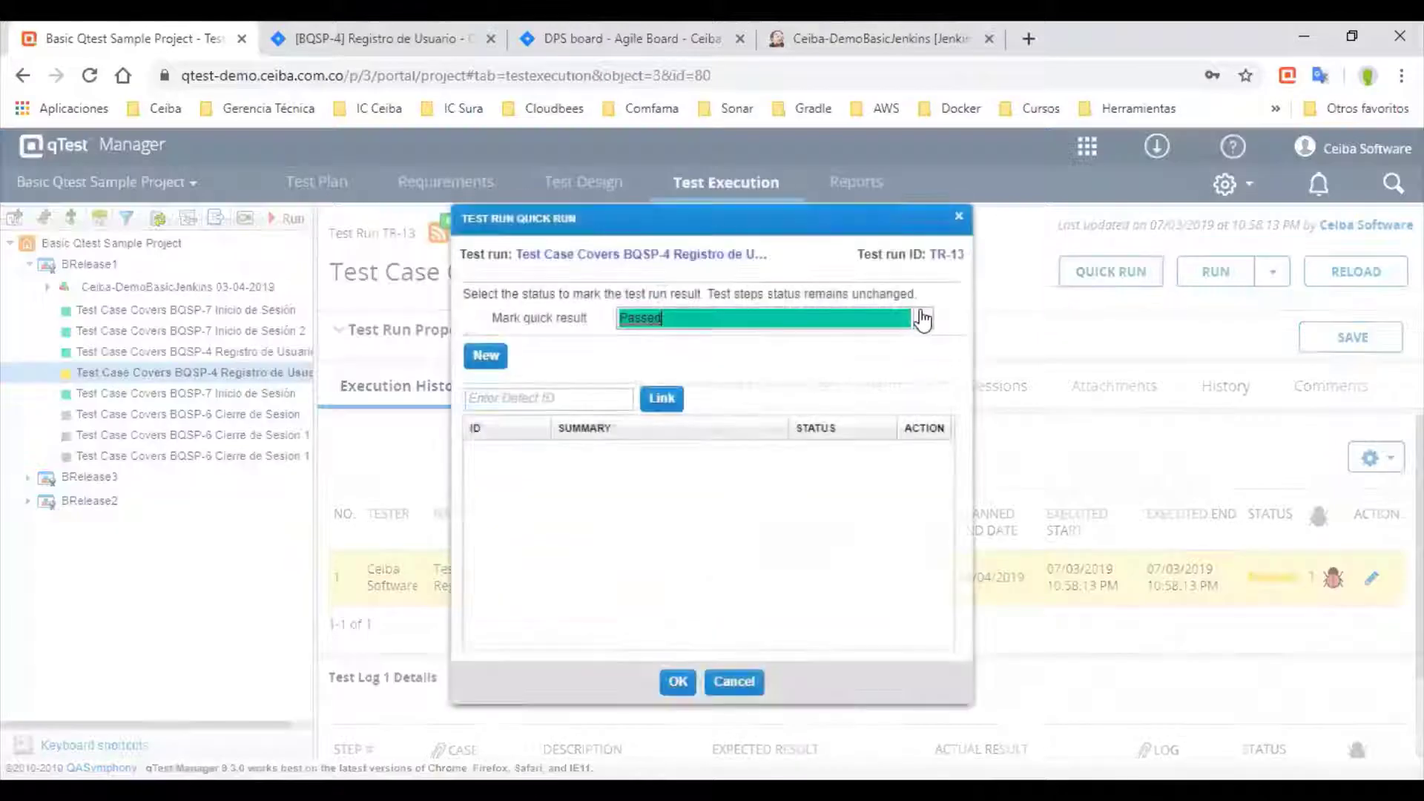
left_click(923, 319)
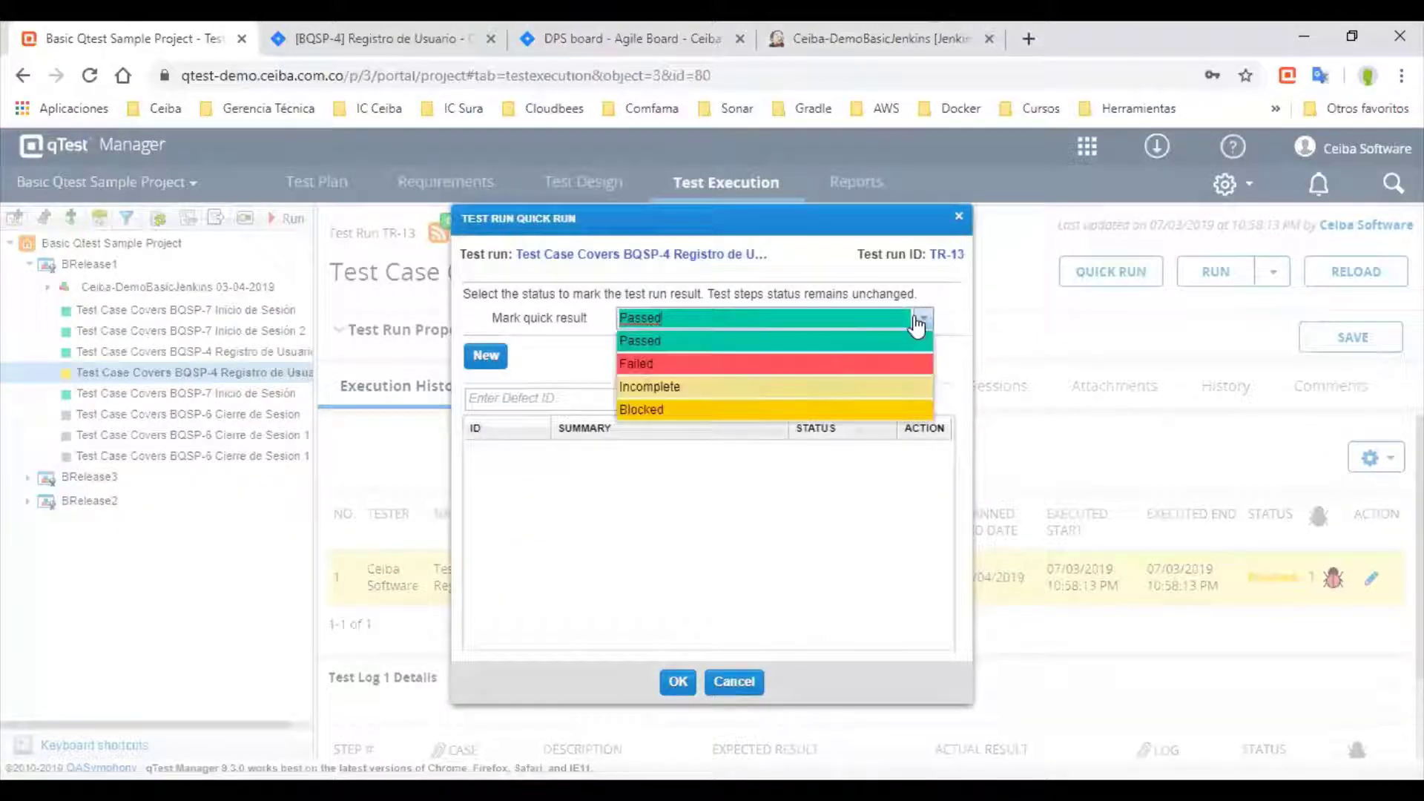
left_click(644, 366)
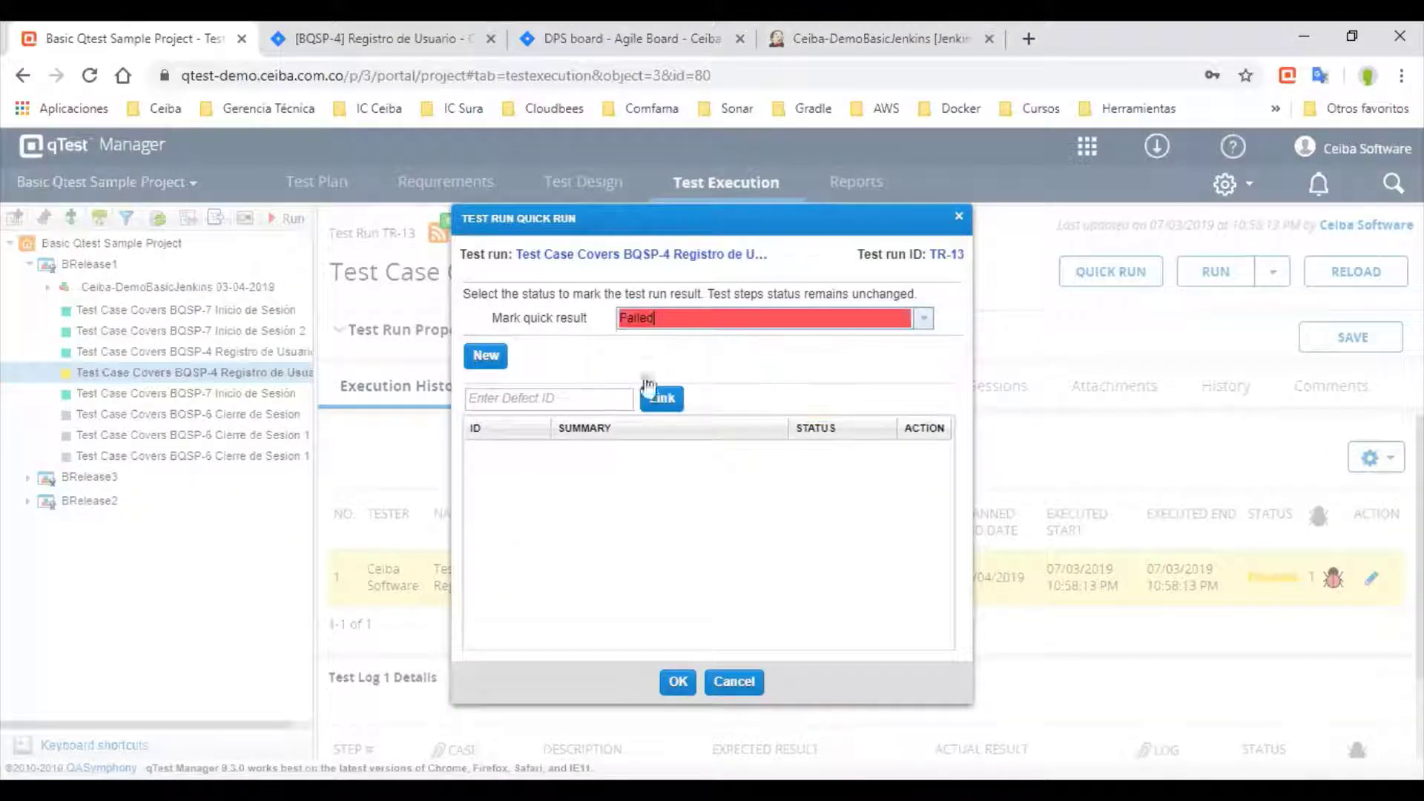
left_click(678, 682)
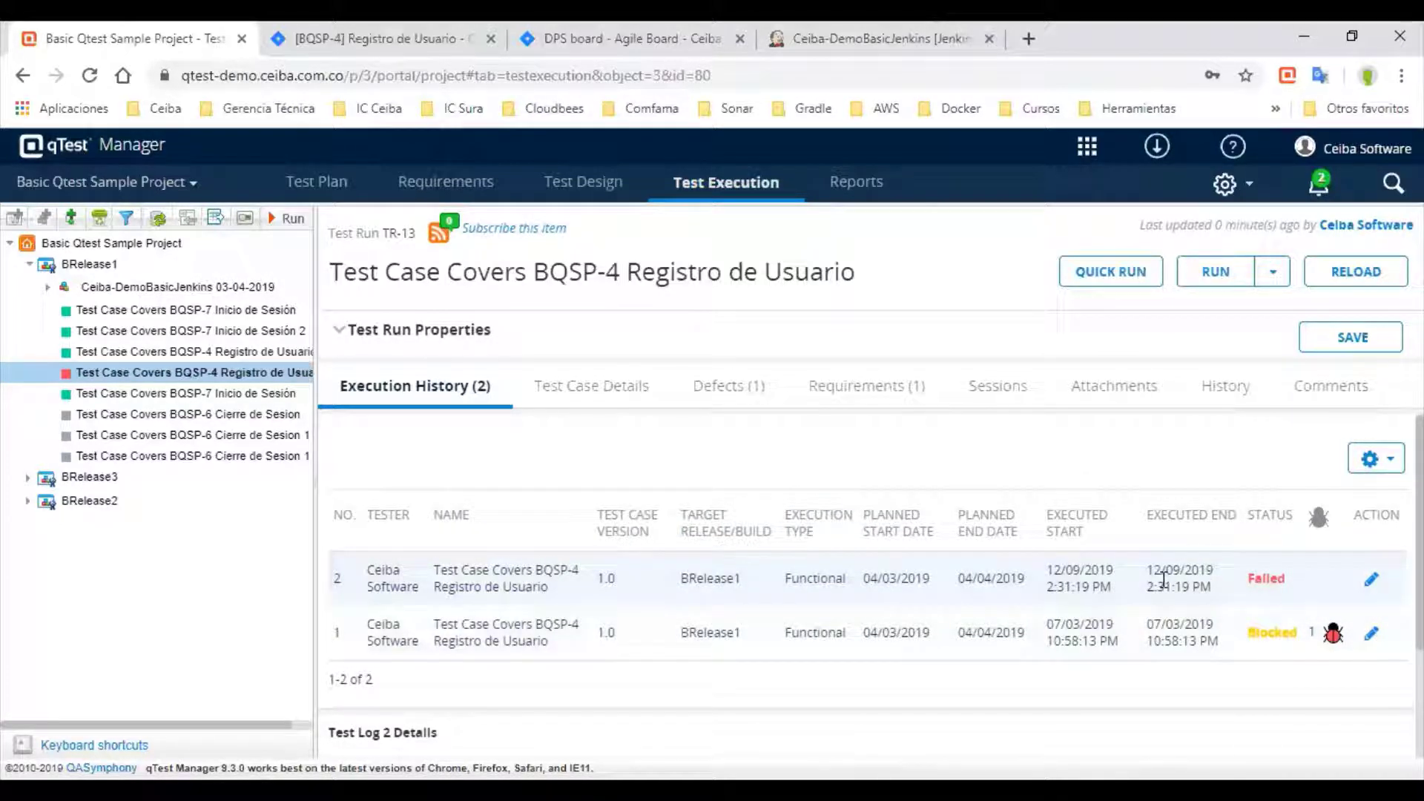
Start a new defect from the Failed test log, using project BS Qtest Sample Project and type BS Qtest Sample Project_Bug
mouse_move(1324, 590)
left_click(1325, 588)
left_click(1323, 582)
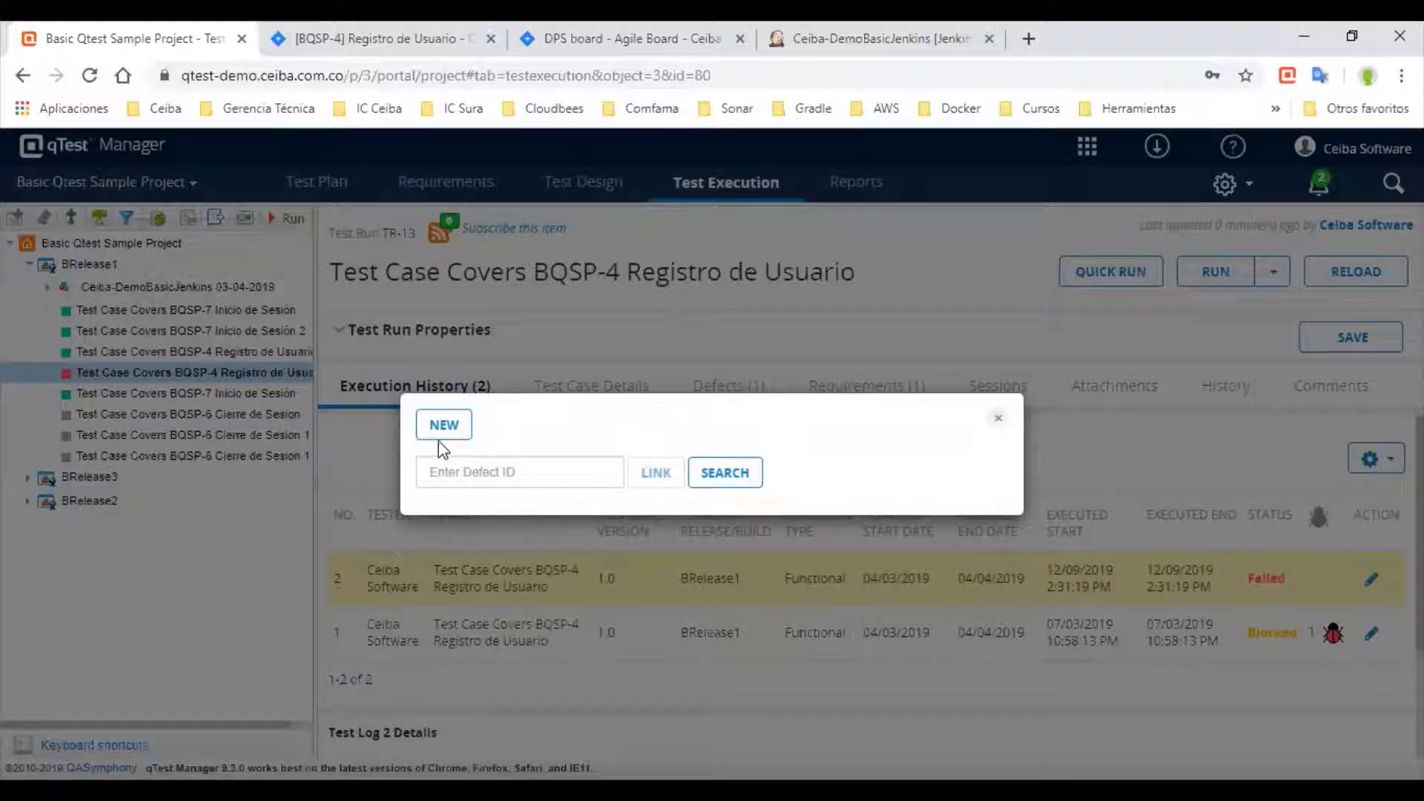
left_click(509, 473)
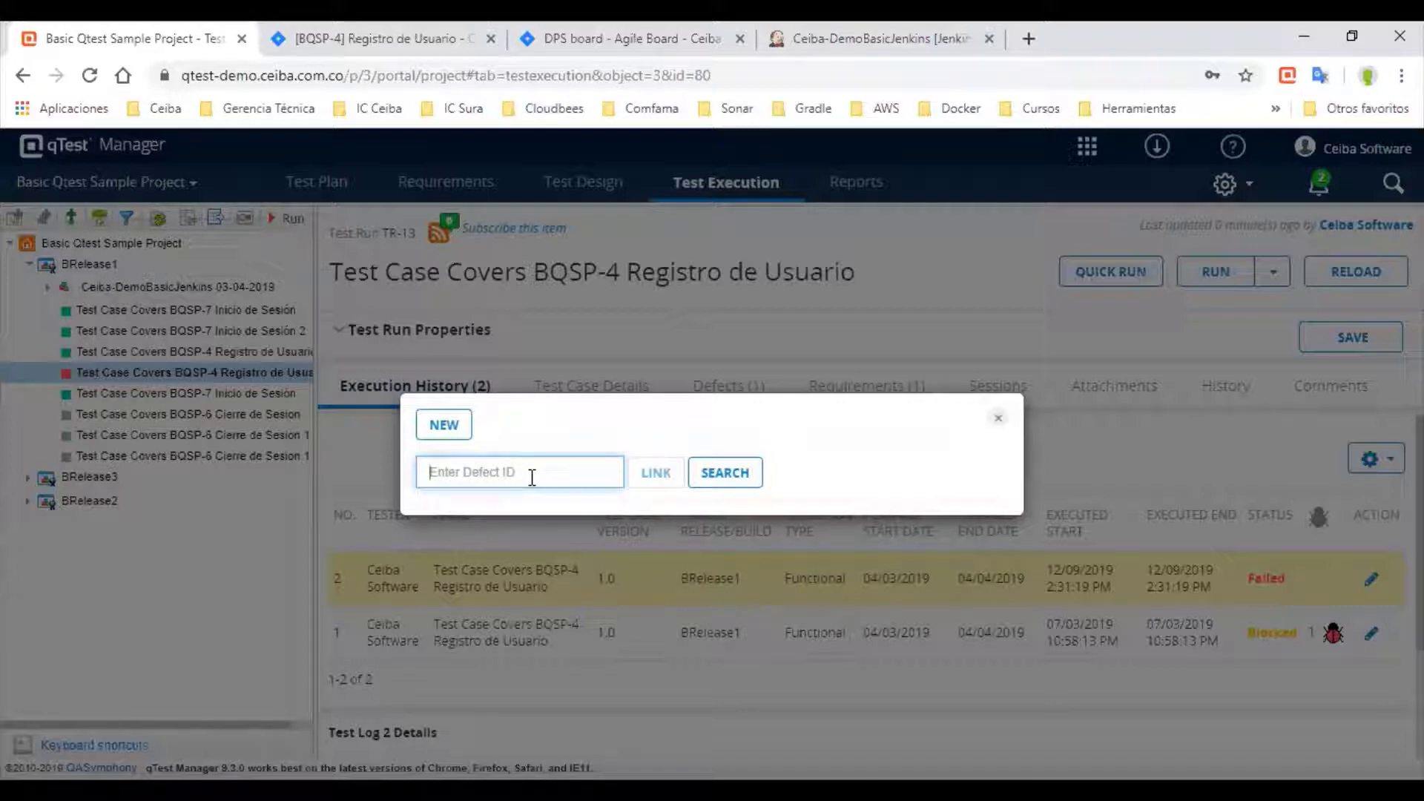
left_click(449, 426)
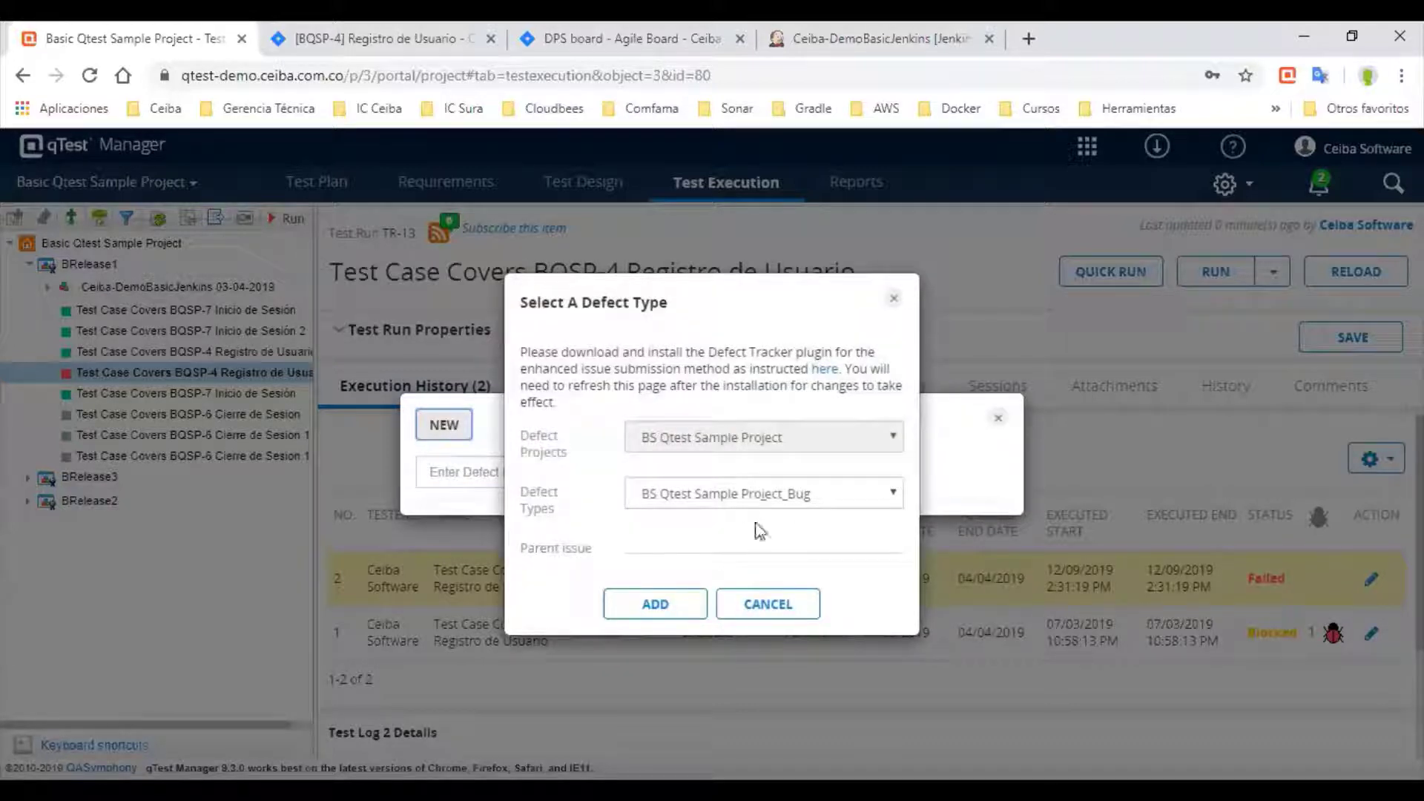
left_click(656, 604)
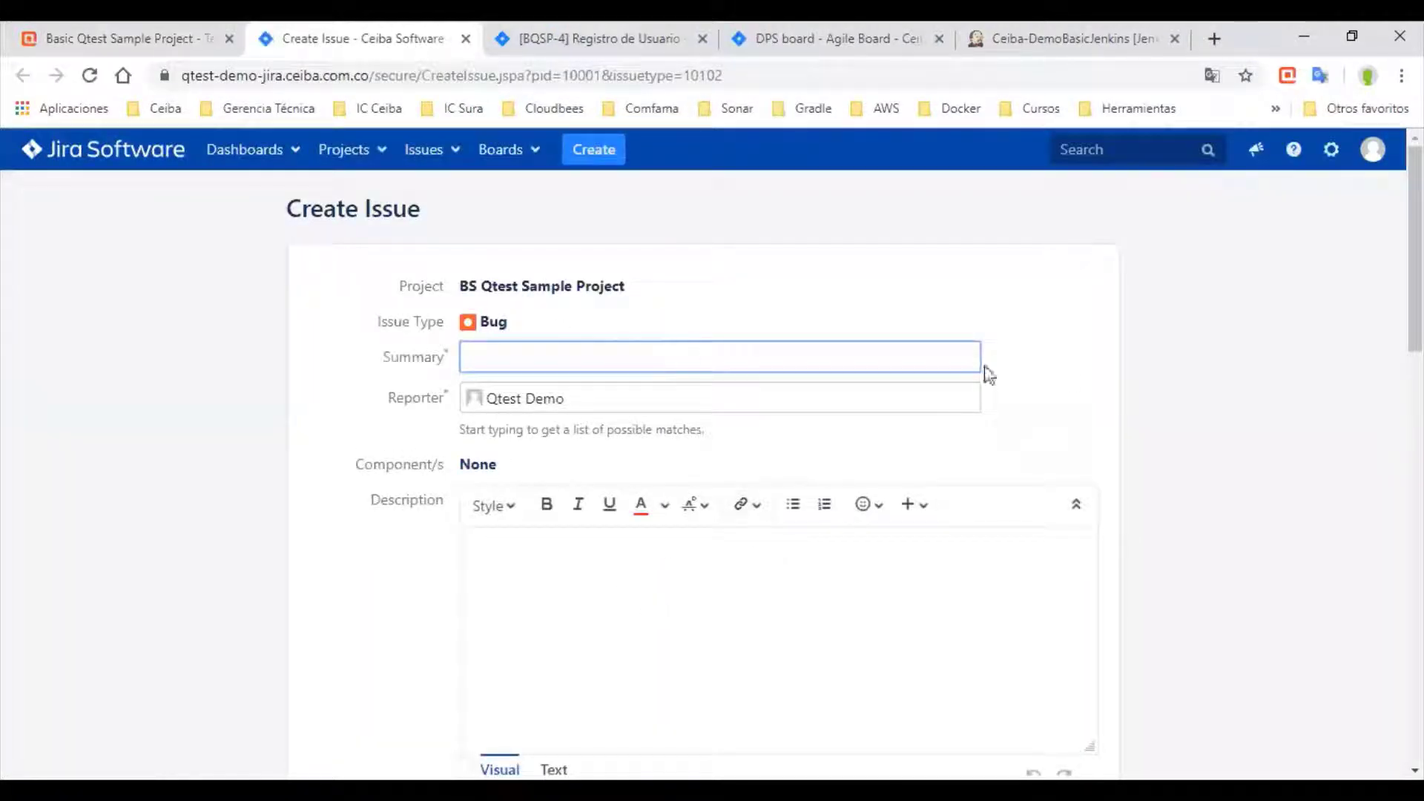
Look through the Jira bug form and set the issue summary to Demo-Bug-qtest
scroll(727, 342, "down", 14)
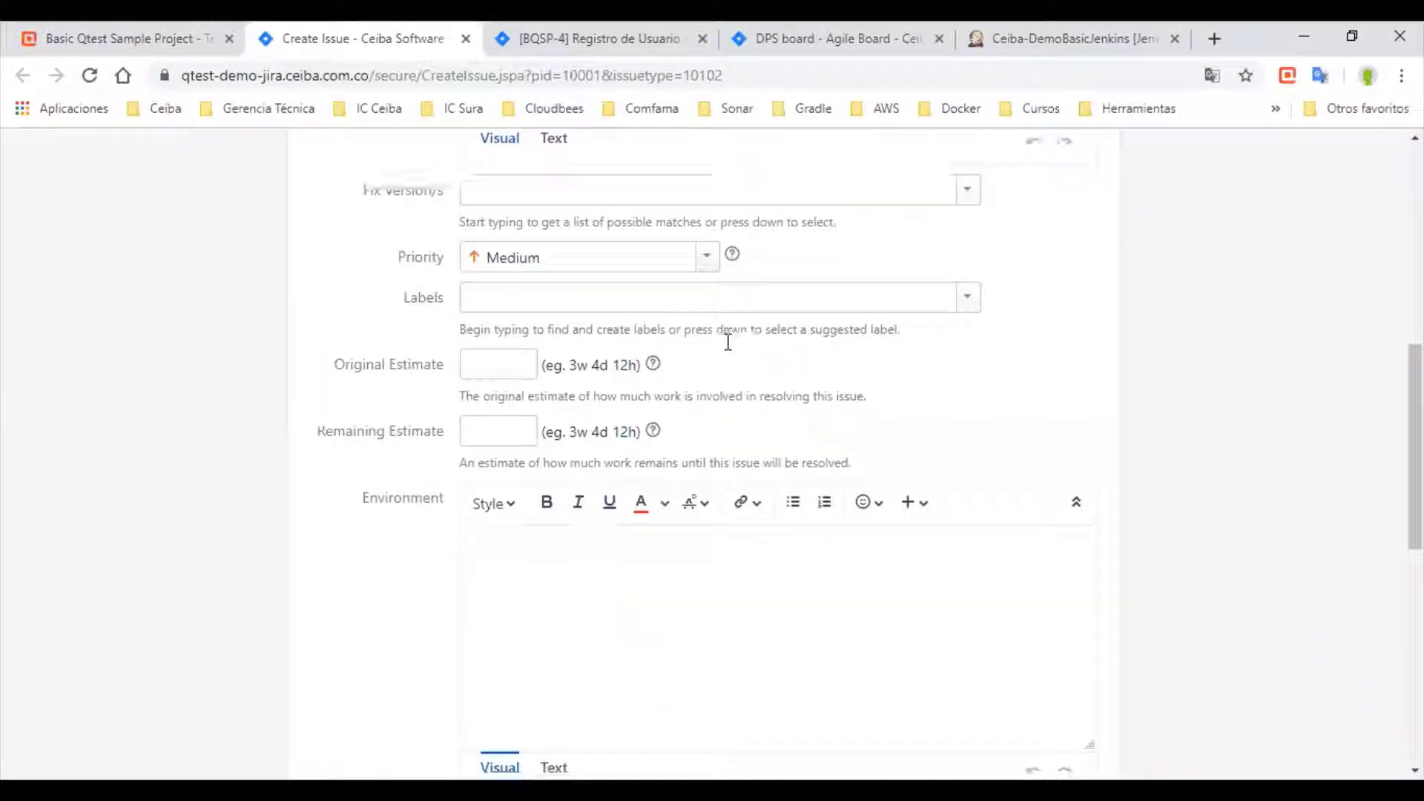
scroll(728, 342, "down", 4)
scroll(730, 345, "up", 14)
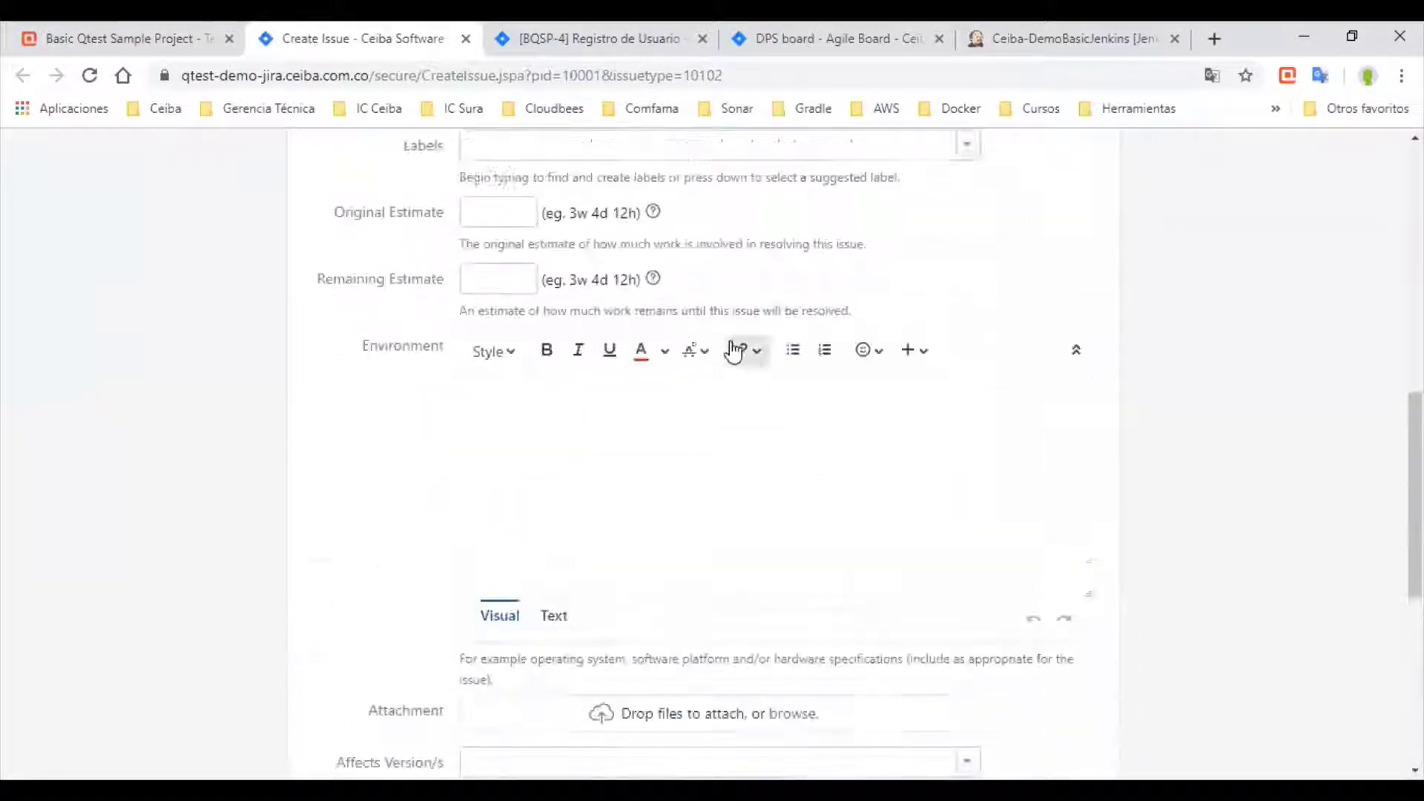
scroll(735, 350, "up", 4)
left_click(521, 362)
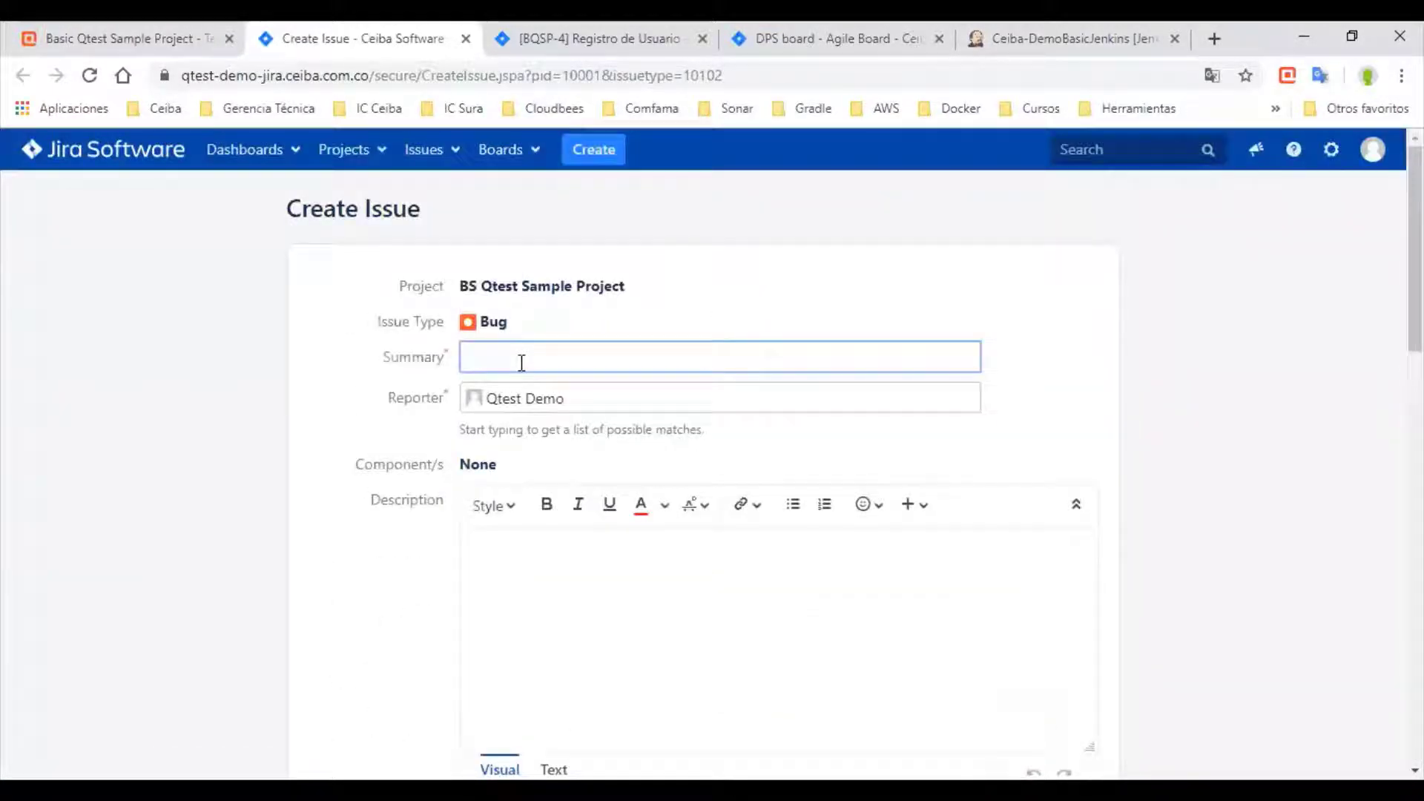
left_click(521, 362)
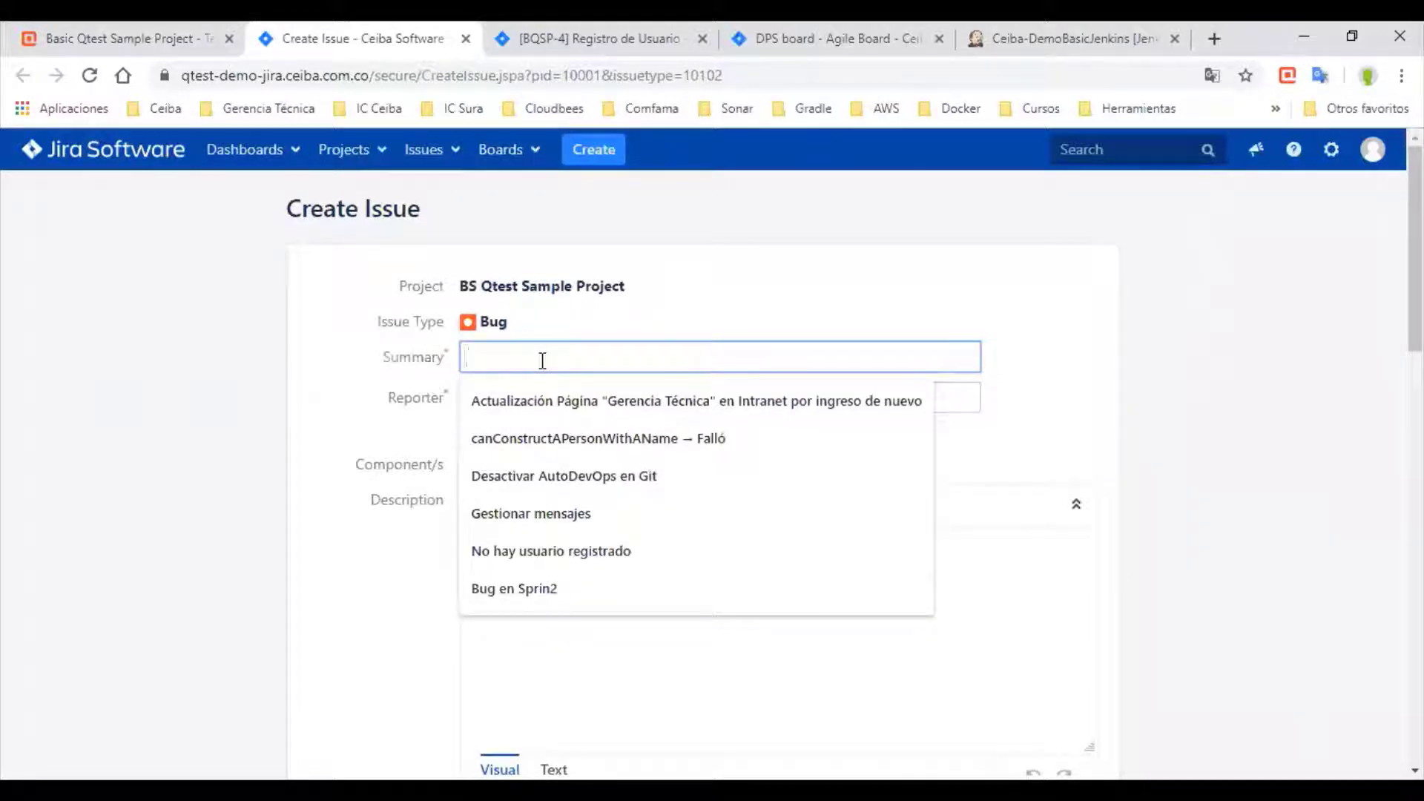
type("Demn")
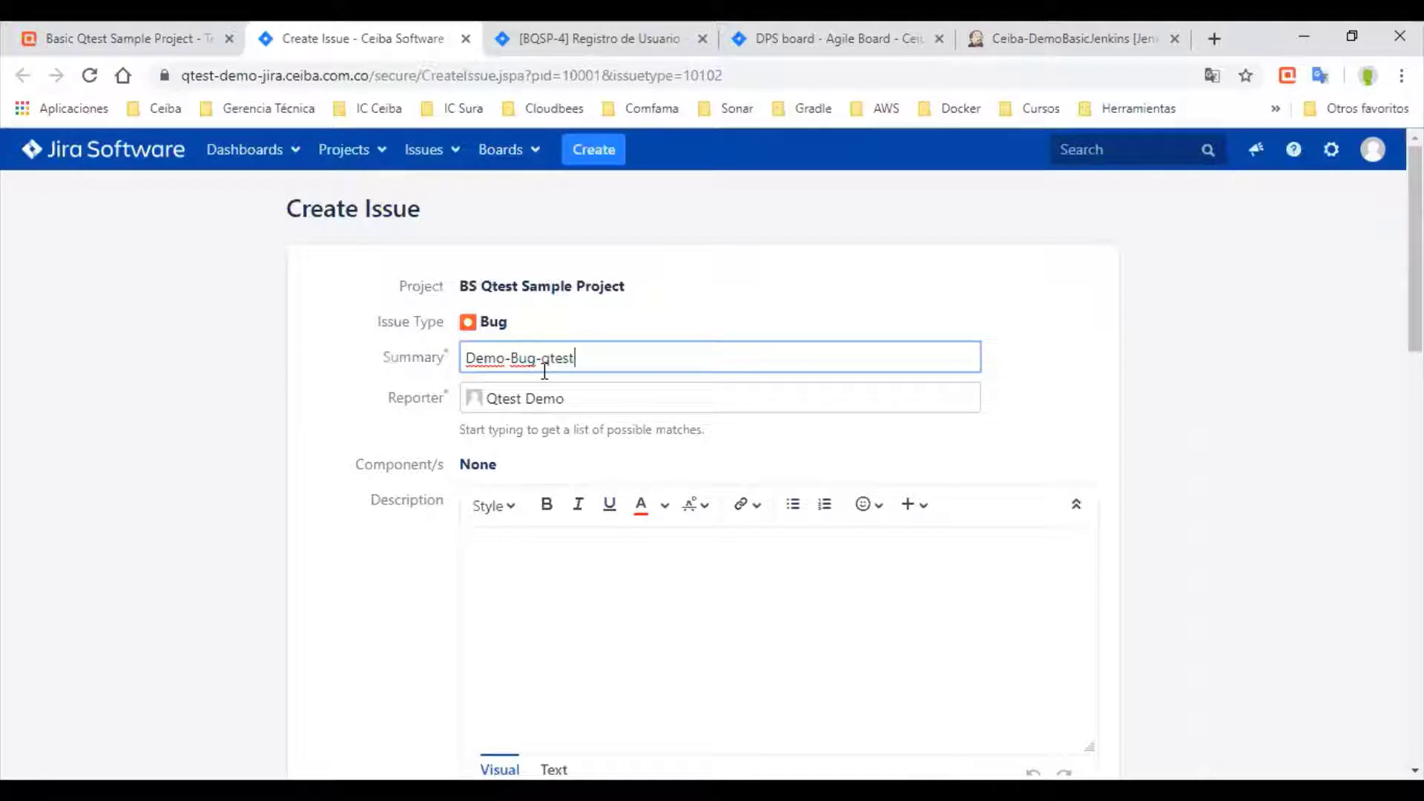
Create the Demo-Bug-qtest bug with the remaining fields at their defaults and examine the new issue's page
scroll(576, 413, "down", 3)
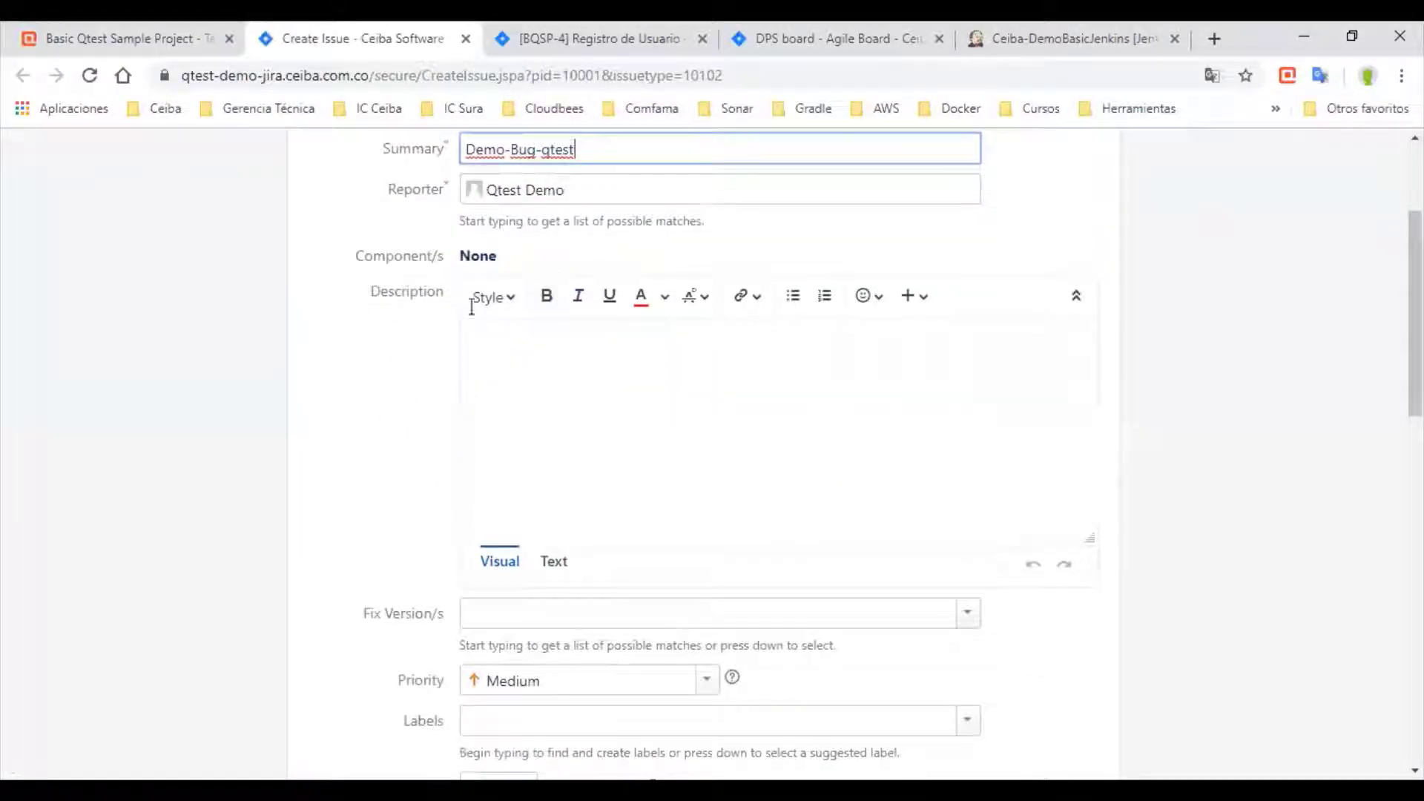
scroll(598, 499, "down", 4)
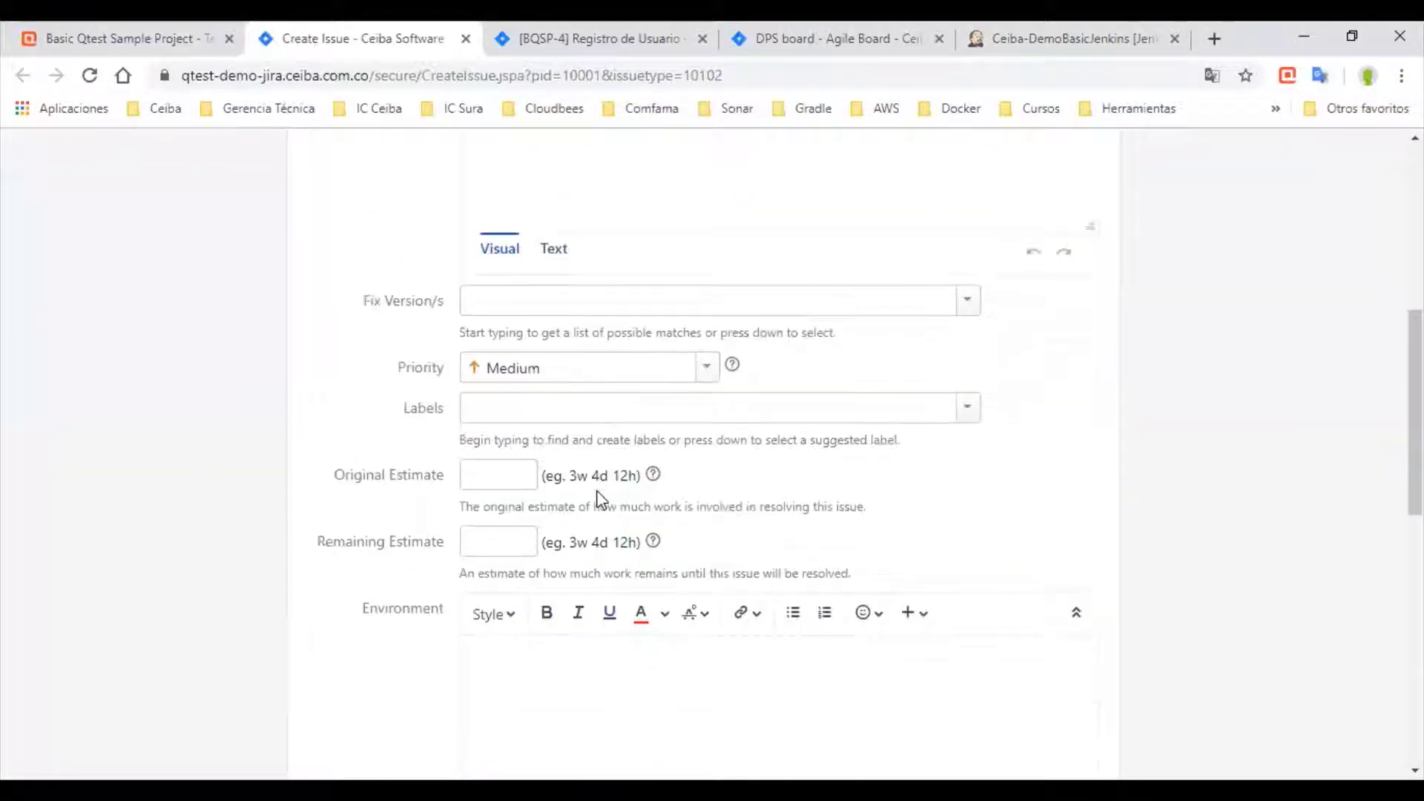
scroll(600, 498, "down", 8)
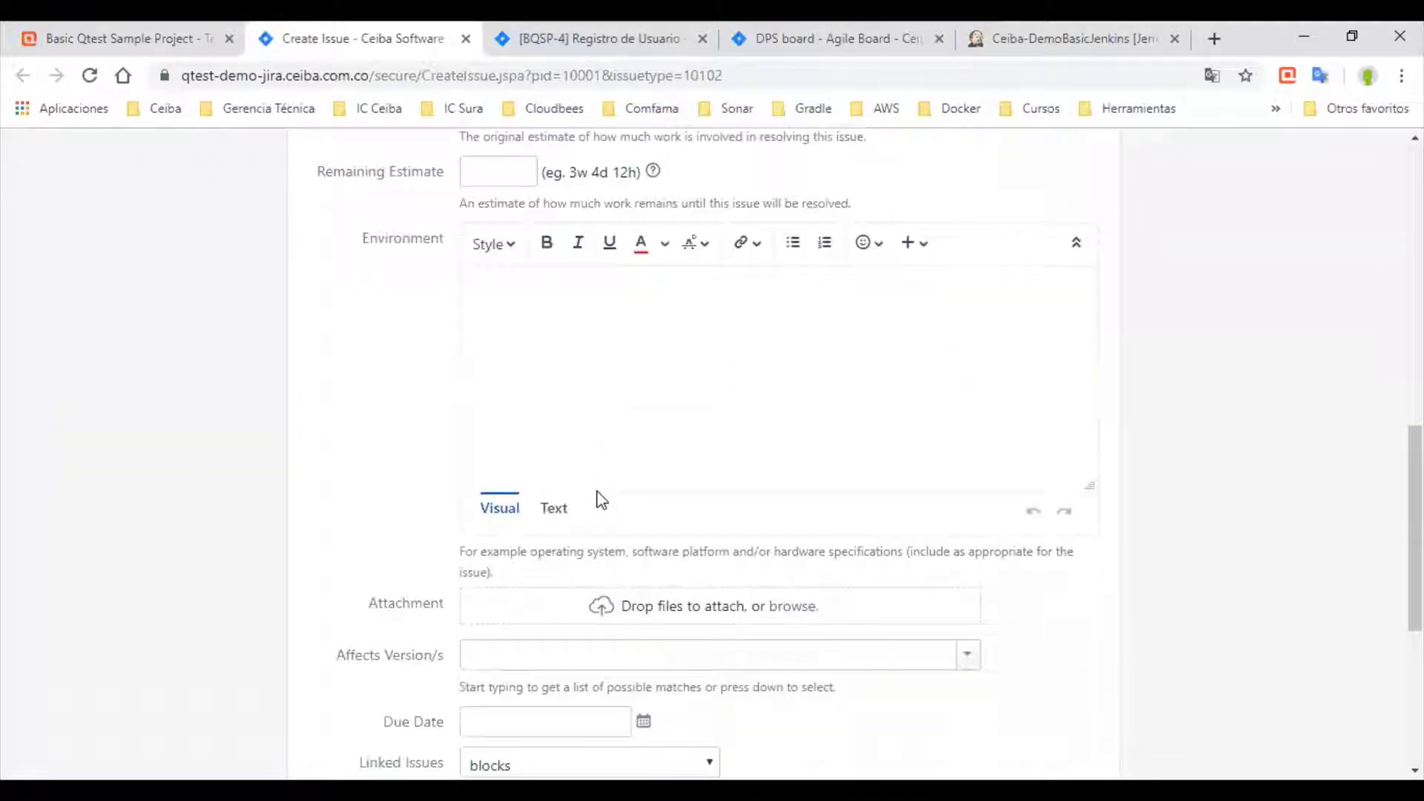
scroll(608, 497, "down", 2)
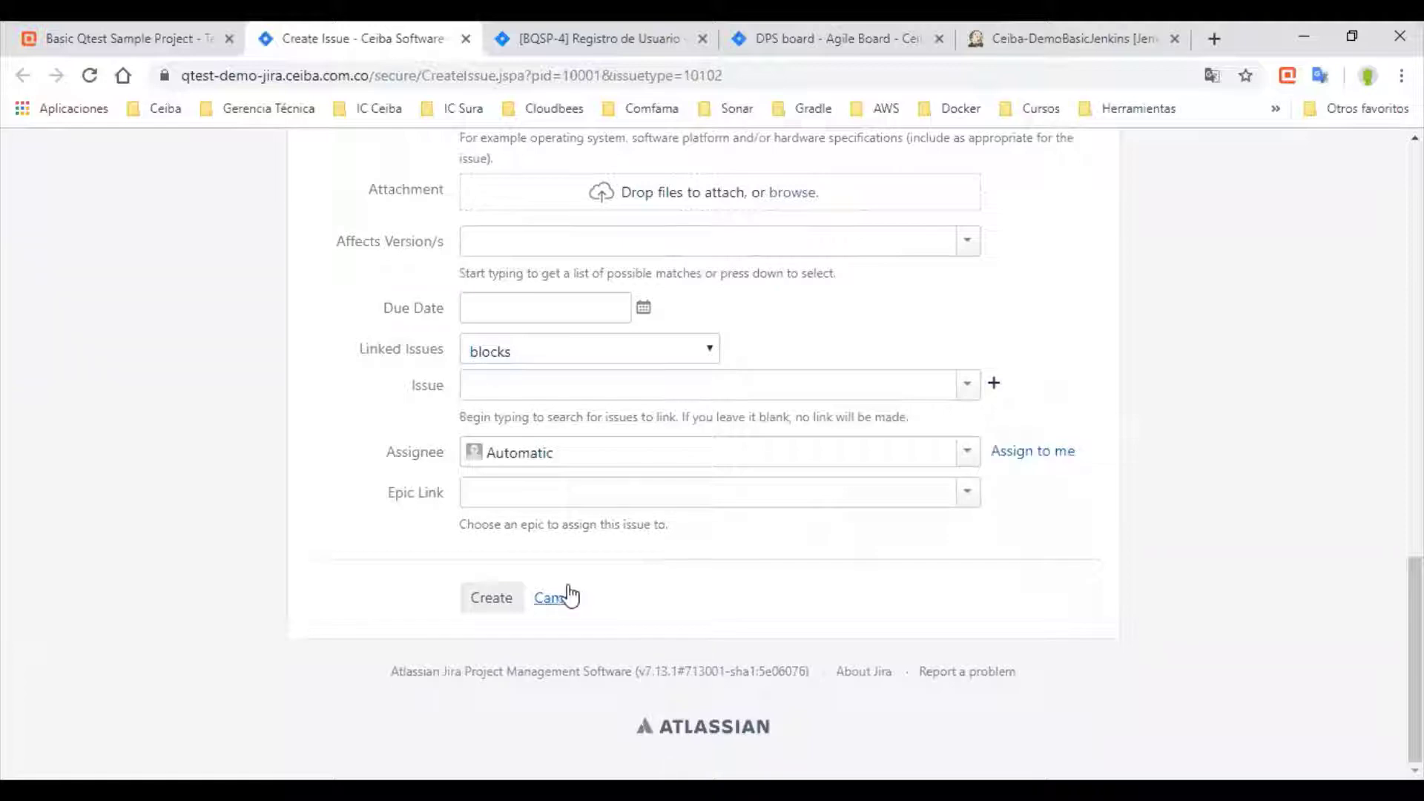
left_click(492, 602)
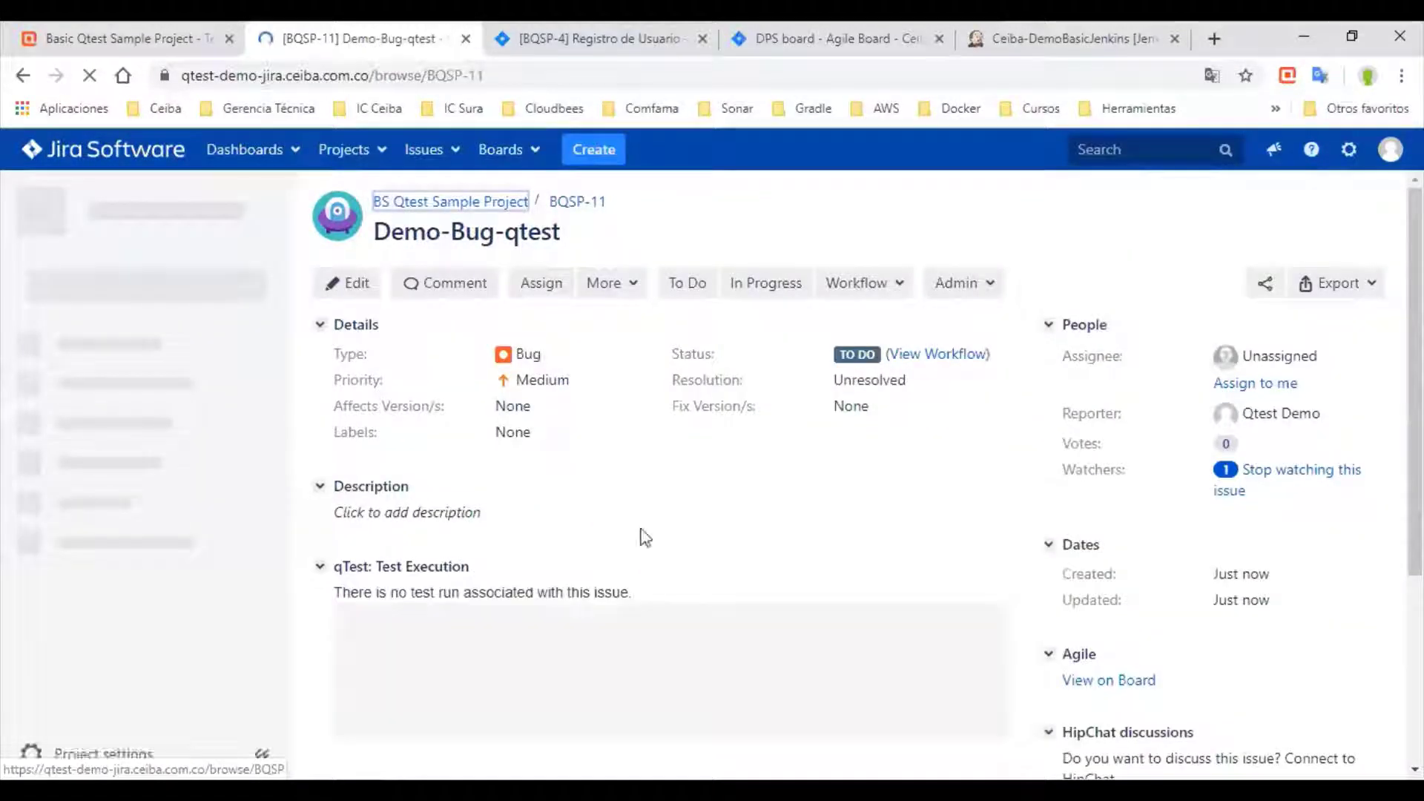
scroll(645, 534, "down", 2)
scroll(816, 412, "up", 2)
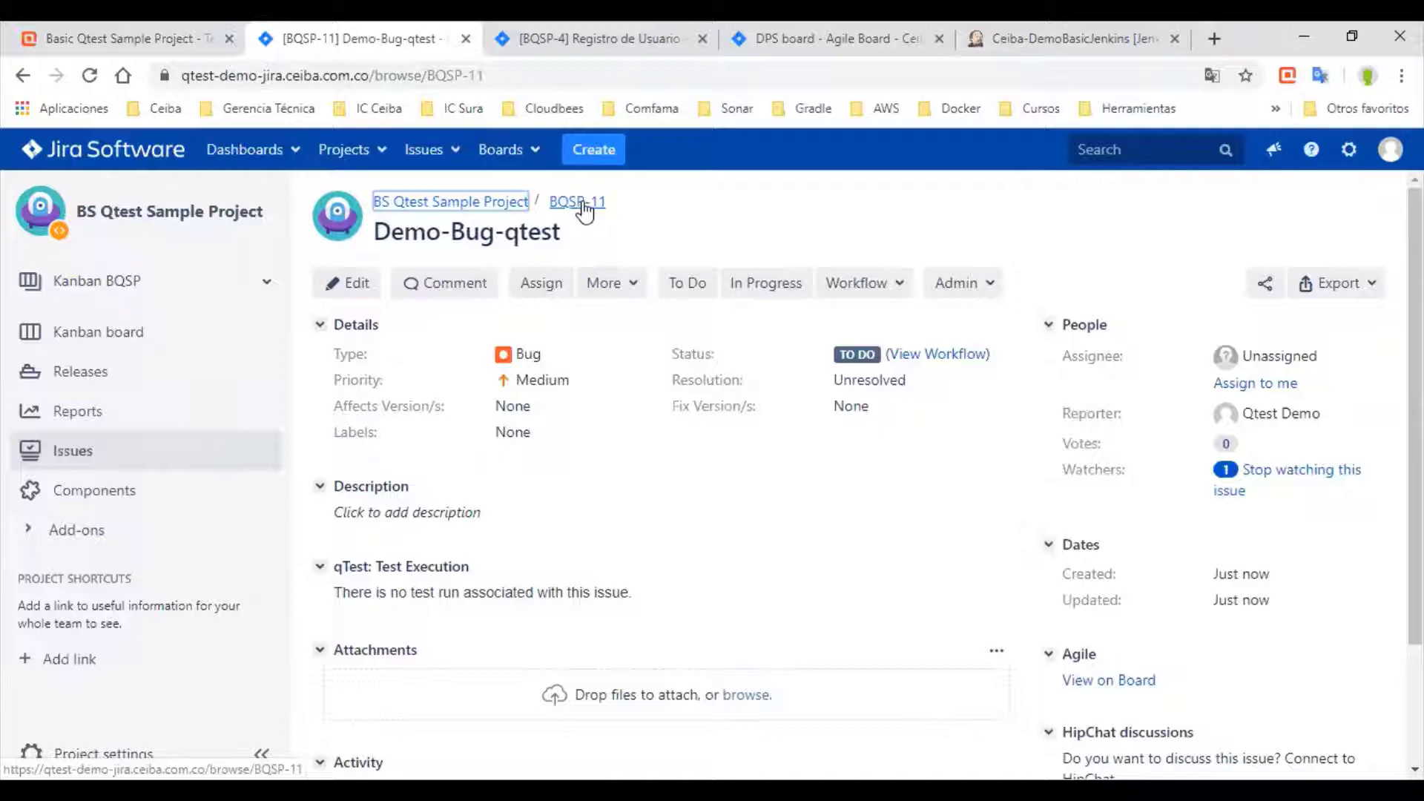
Review the Demo-Bug-qtest issue page from its details down to the qTest test execution and activity sections
scroll(882, 404, "down", 2)
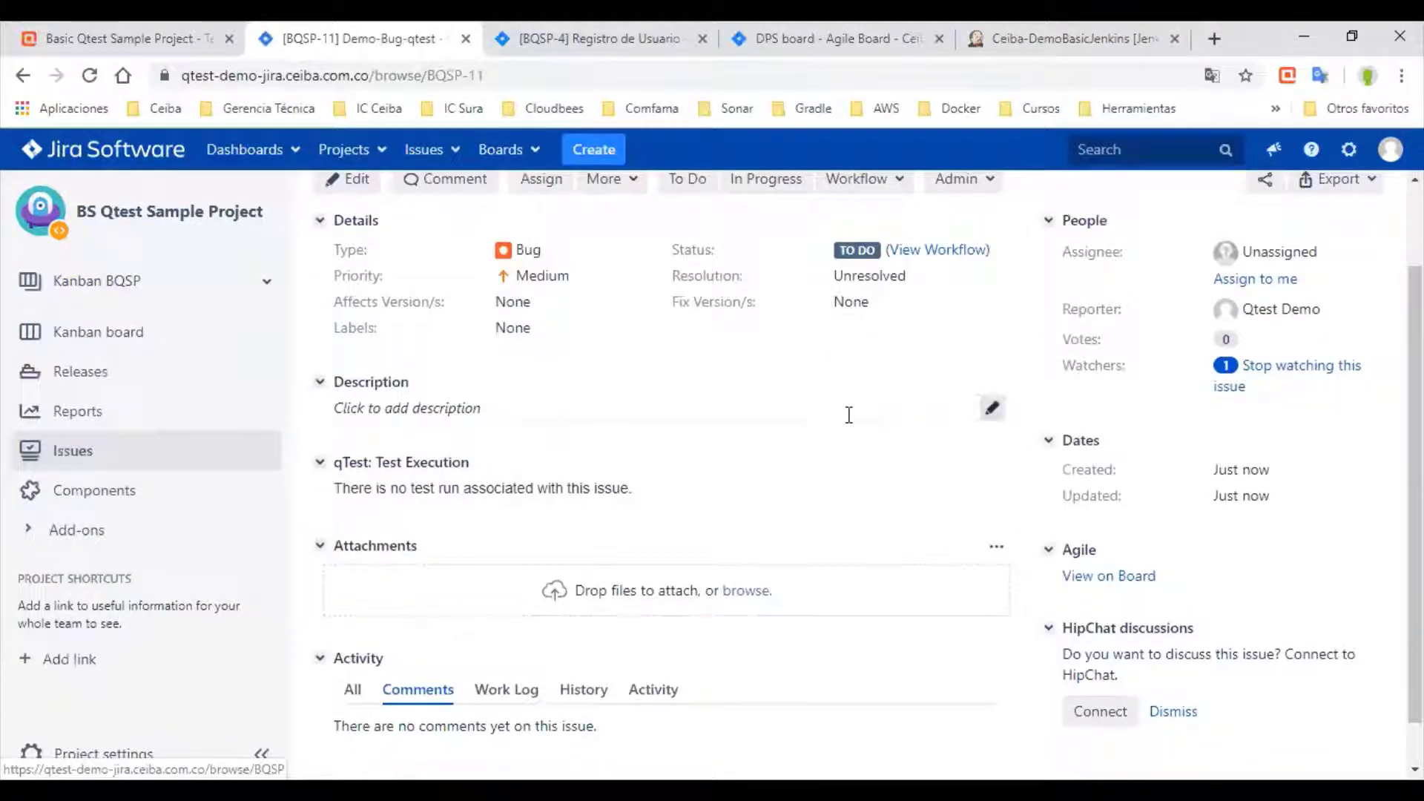
scroll(1103, 509, "down", 1)
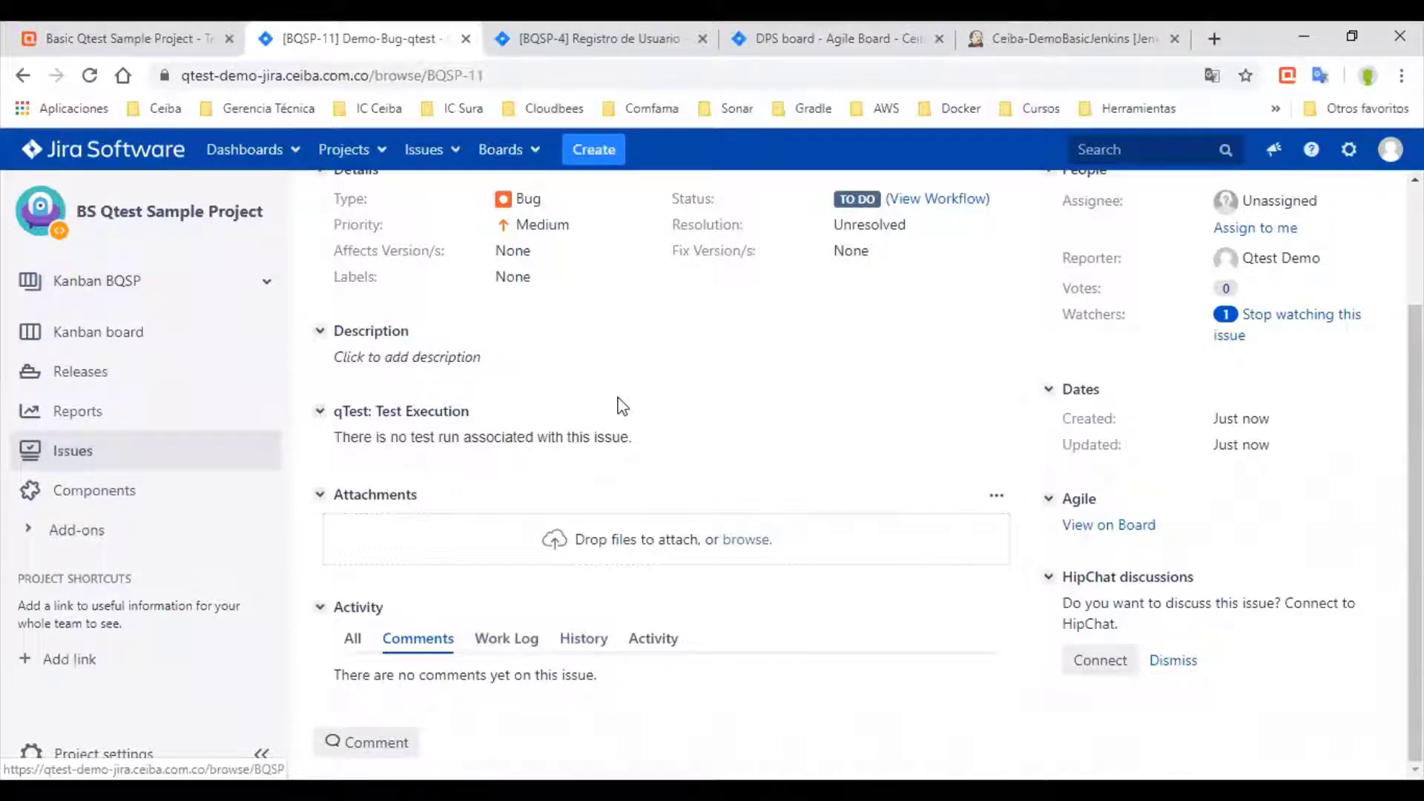
scroll(616, 405, "up", 3)
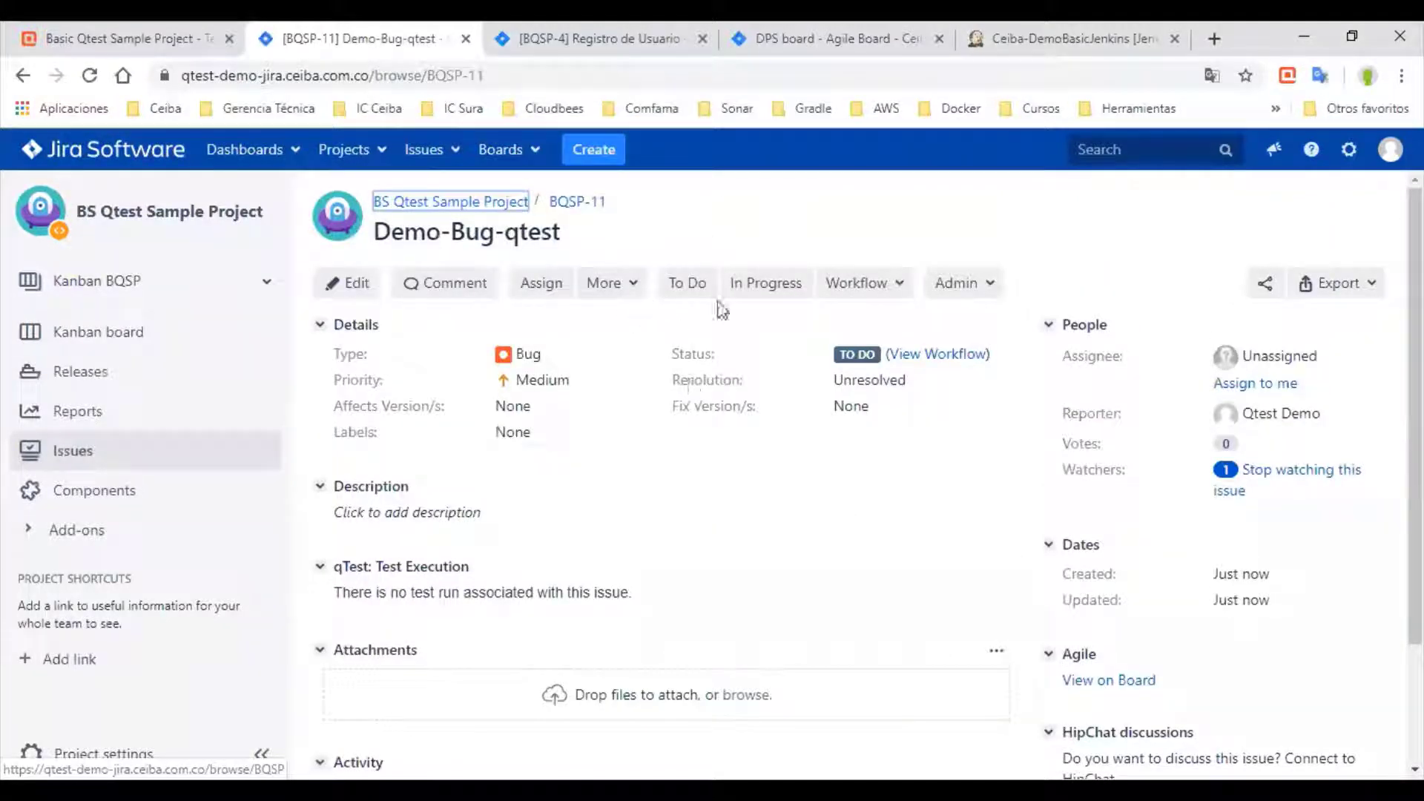
Close the Demo-Bug-qtest page and dismiss the defect dialog in qTest Manager, glancing at Jira issue BQSP-4 before returning
left_click(466, 38)
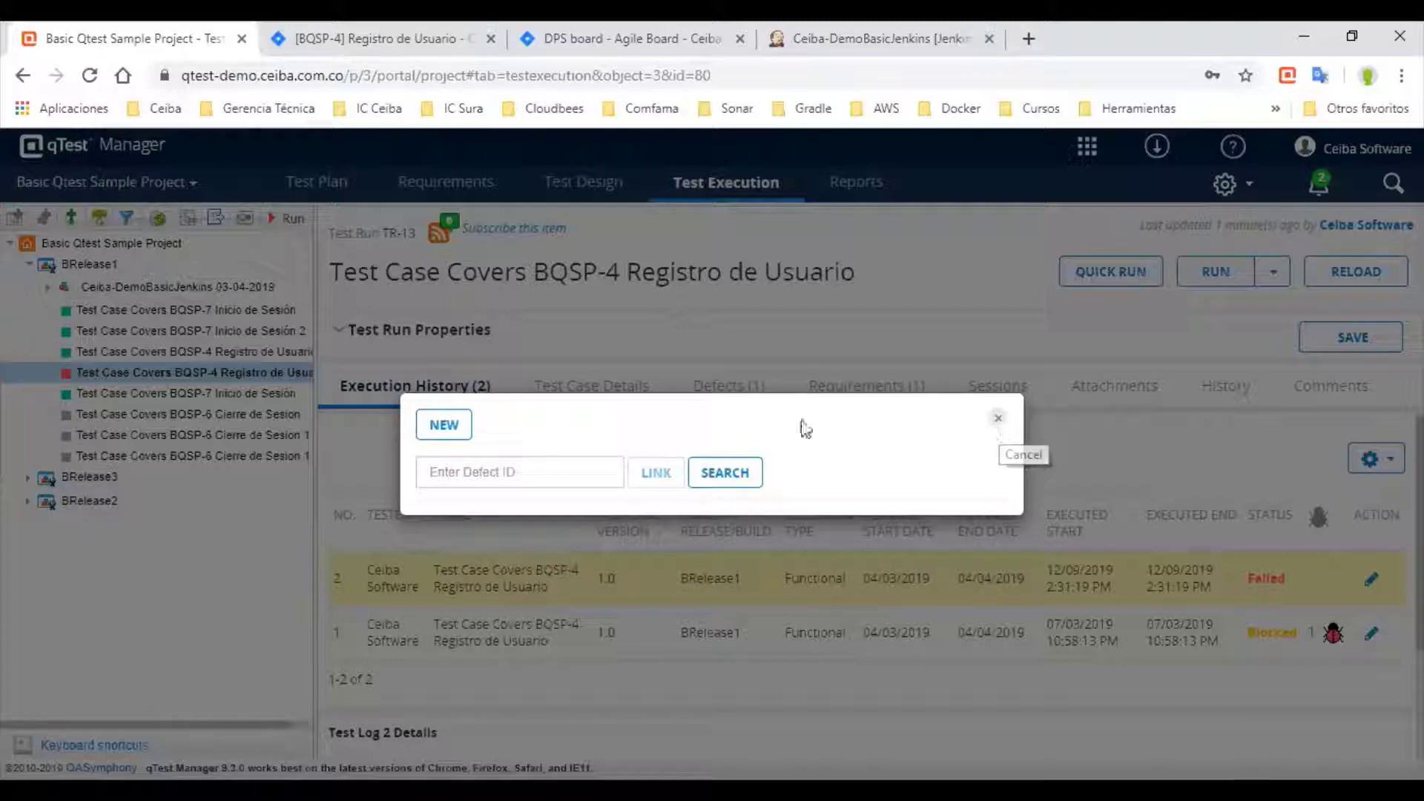
left_click(997, 424)
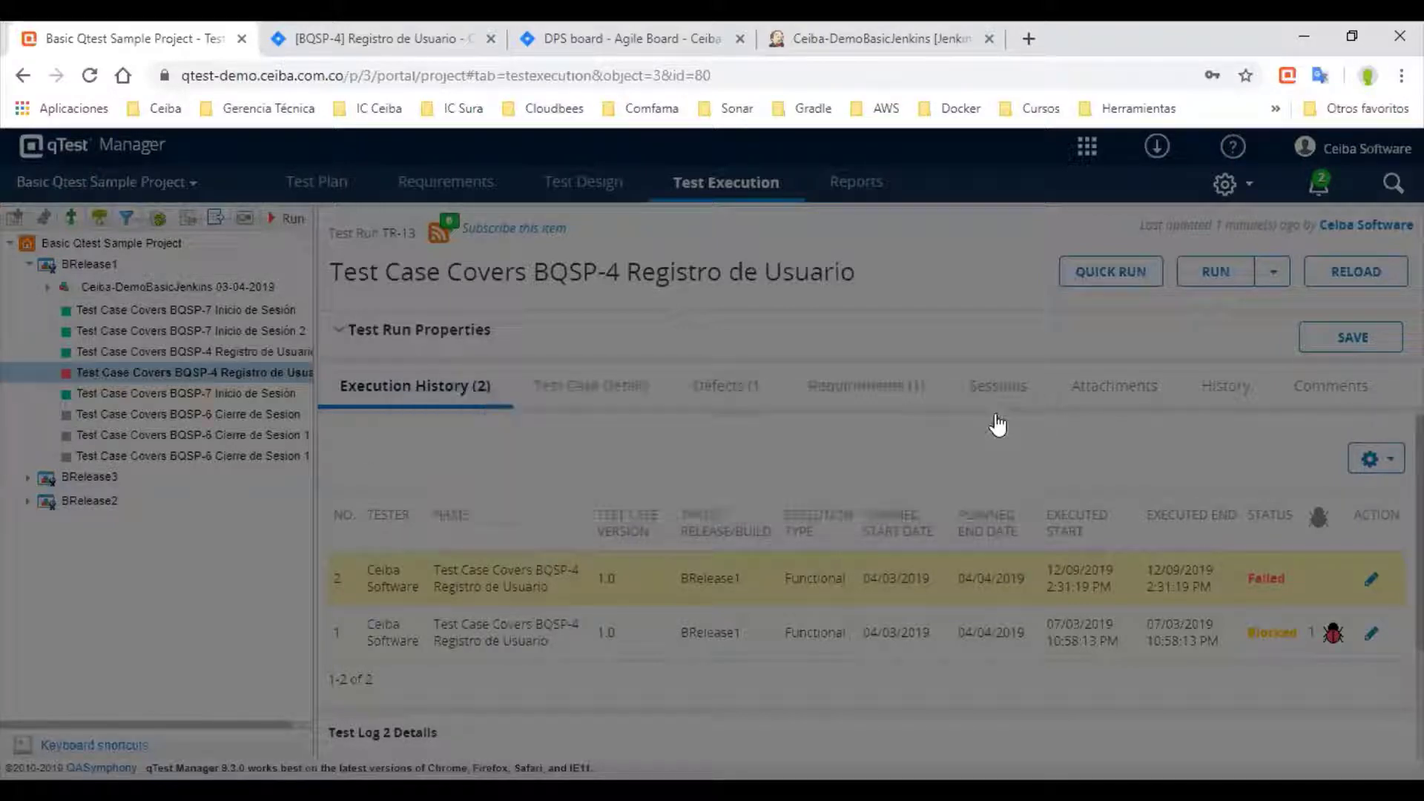
left_click(378, 41)
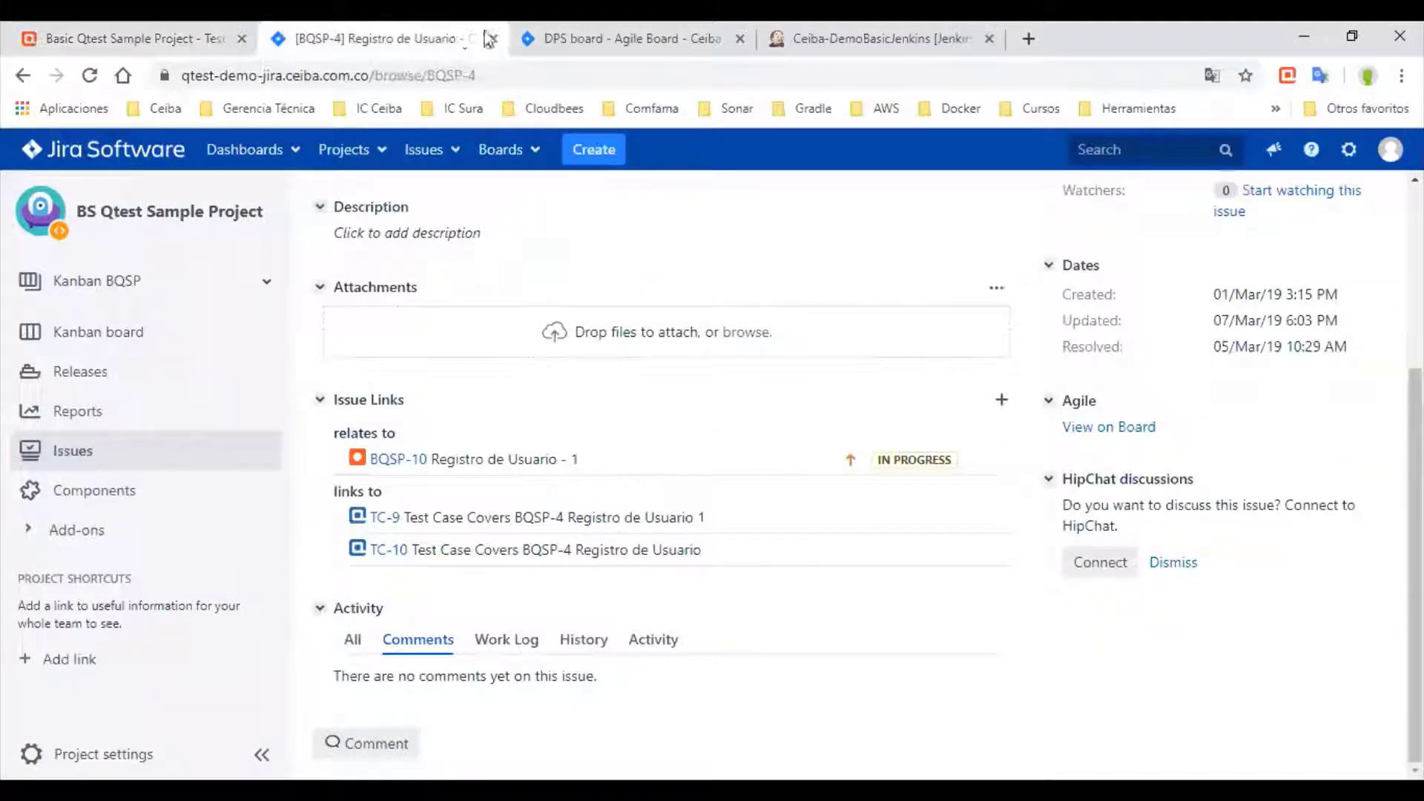
left_click(112, 39)
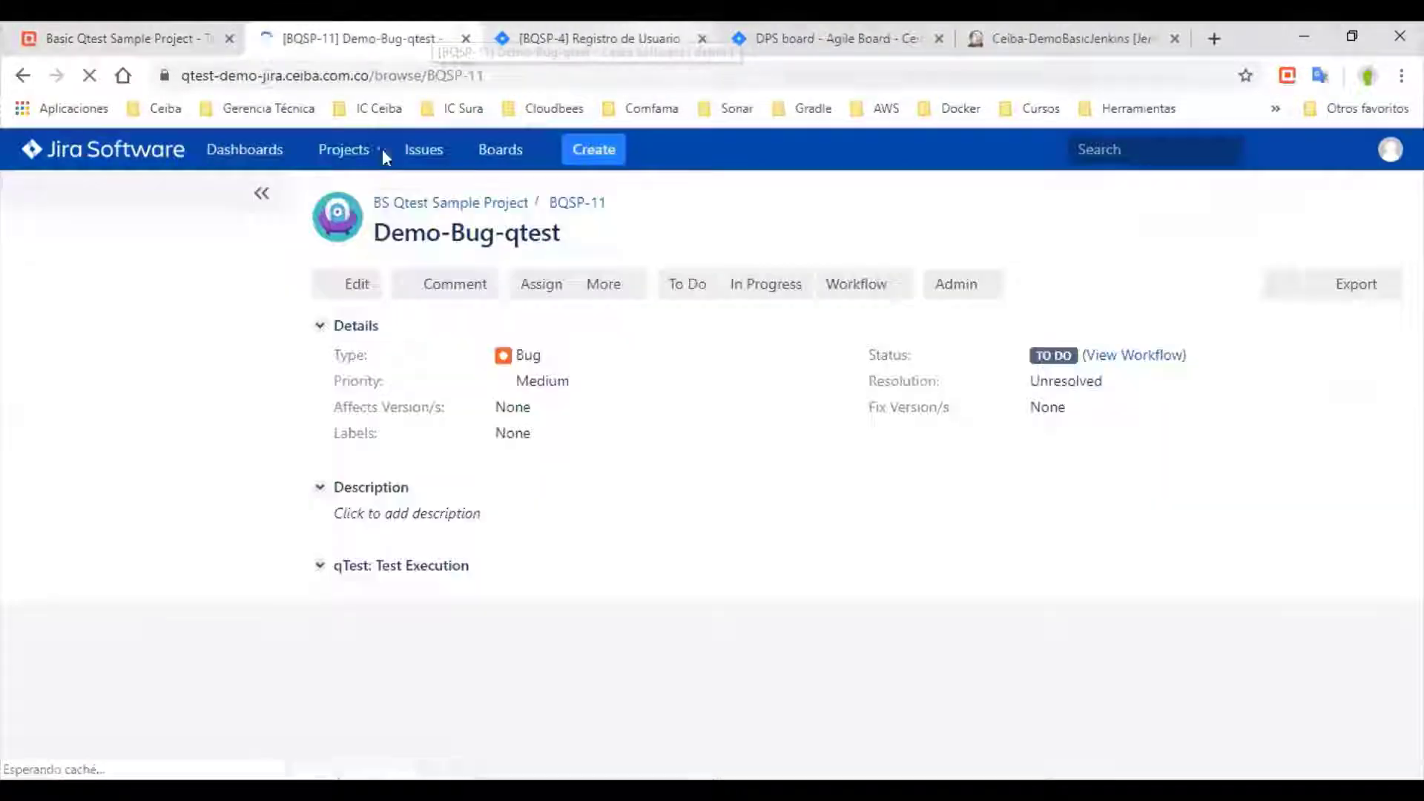
Move the Demo-Bug-qtest issue in Jira to In Progress and look over its updated page
left_click(777, 292)
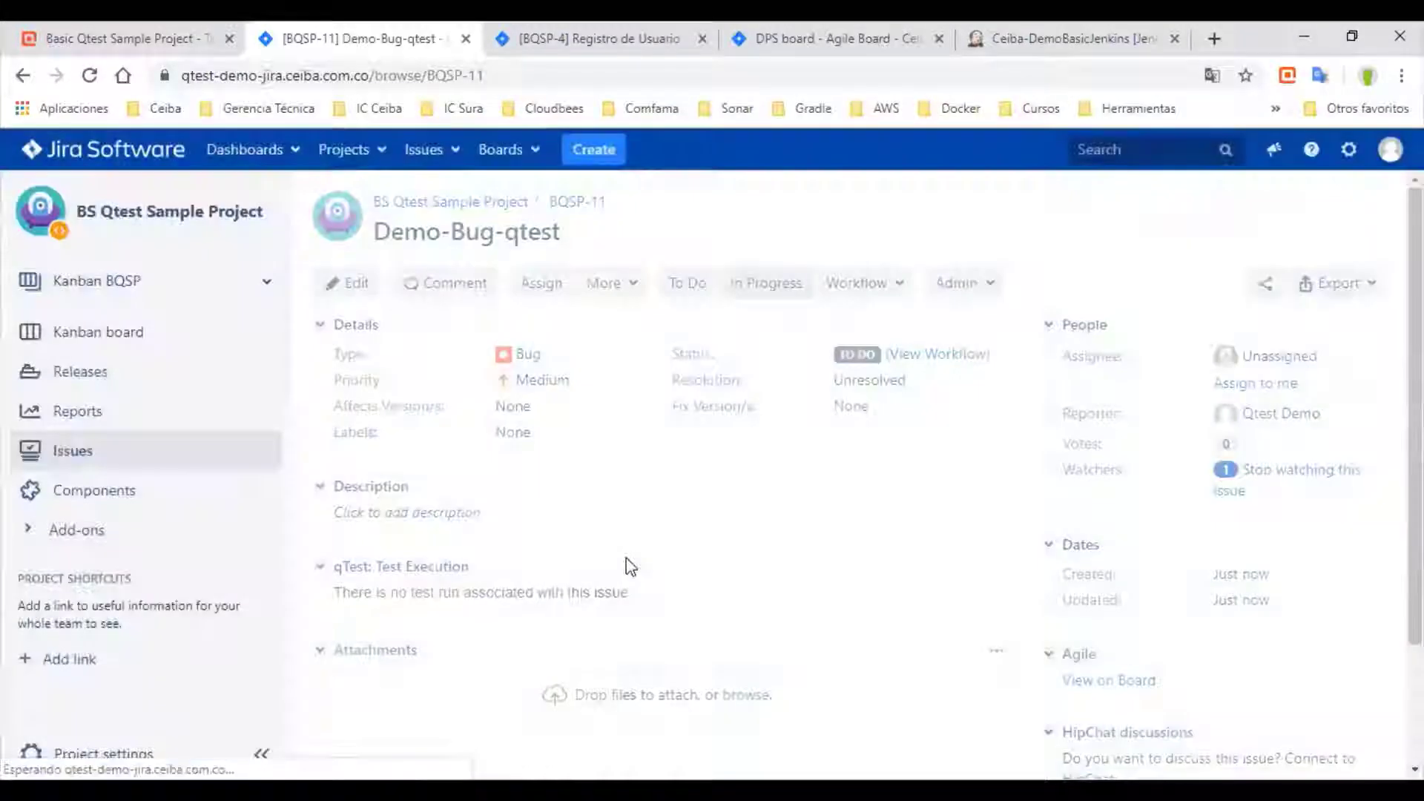
scroll(630, 568, "down", 1)
scroll(494, 591, "down", 1)
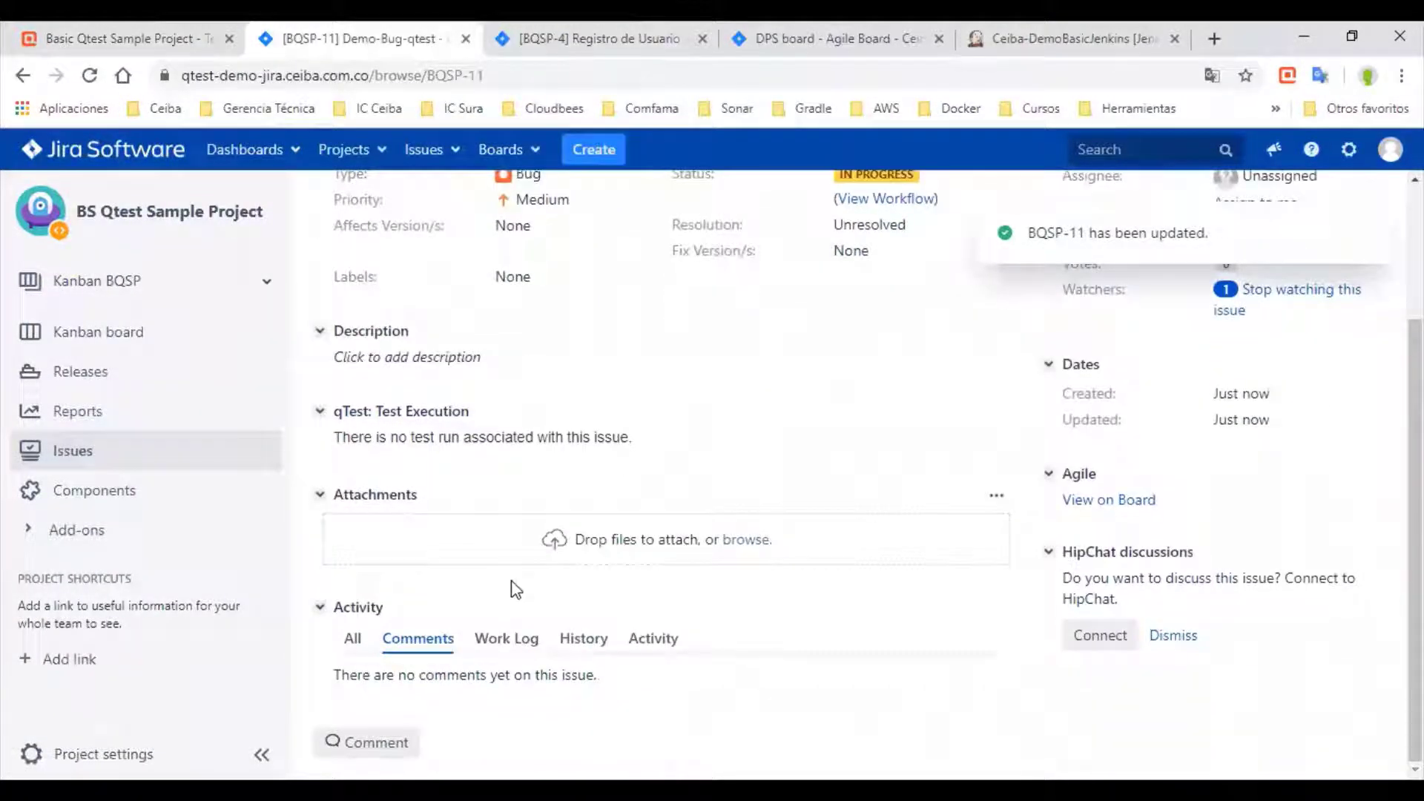
scroll(811, 572, "up", 2)
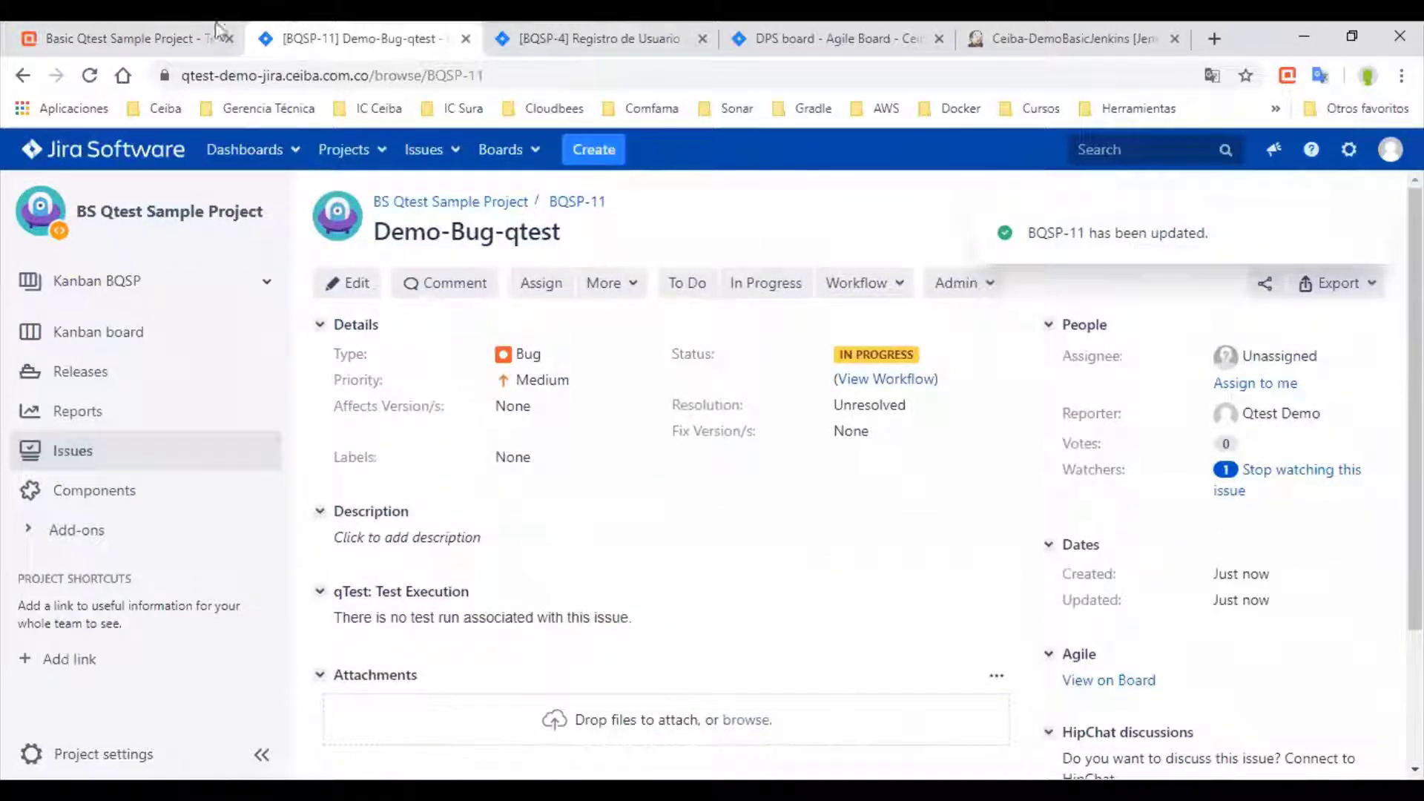
Recheck the Demo-Bug-qtest issue's details and test execution section, and return to test run TR-13 in qTest Manager
left_click(189, 38)
left_click(370, 25)
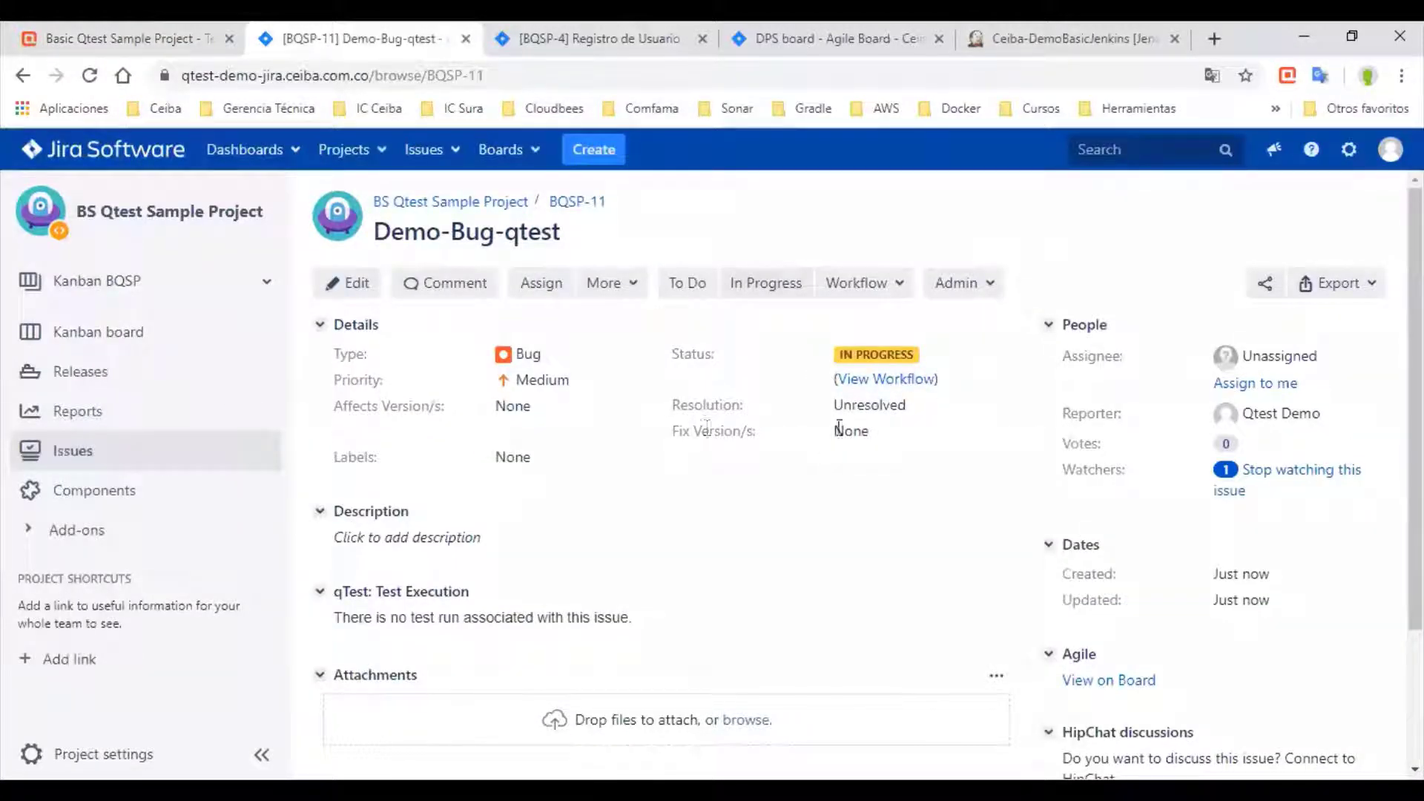
scroll(1223, 490, "down", 2)
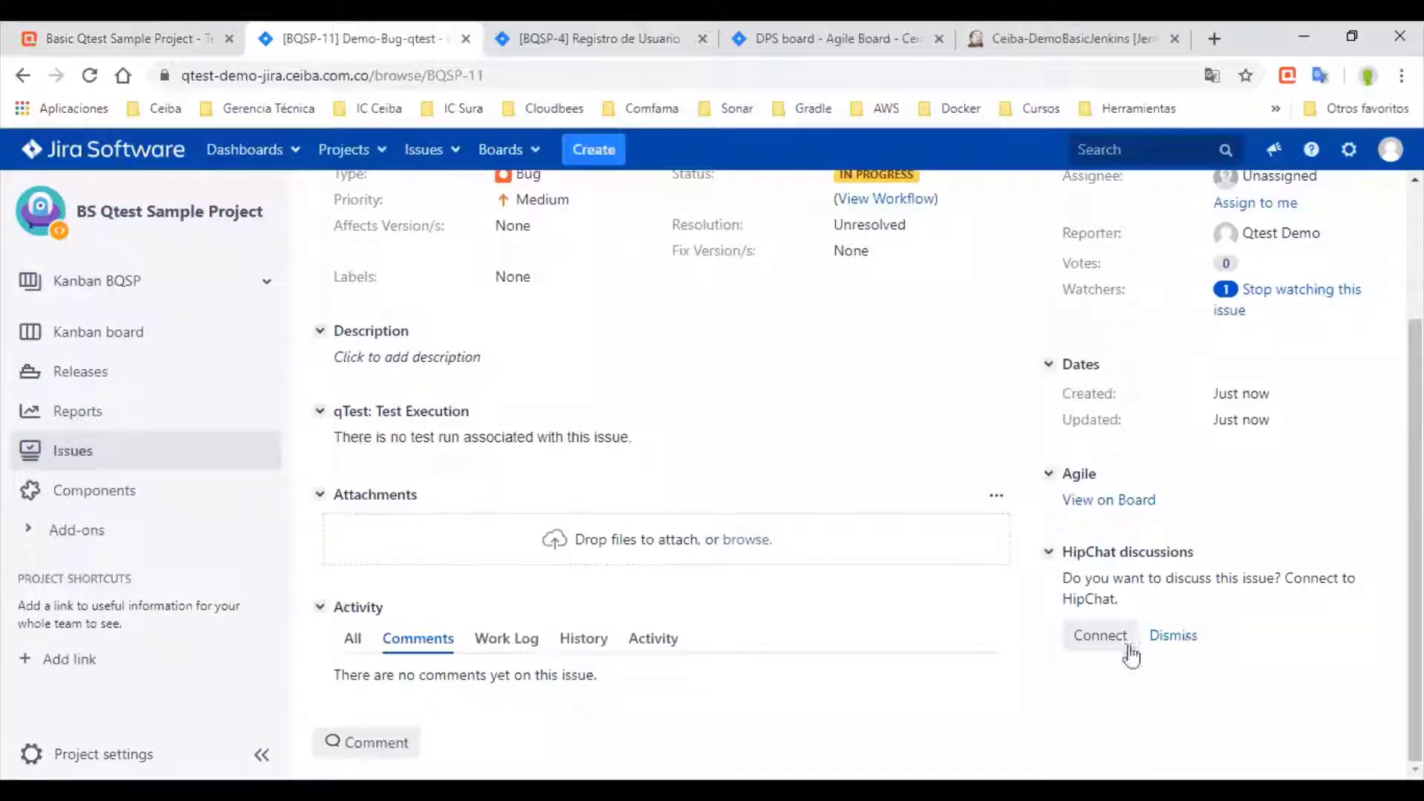
scroll(429, 407, "up", 2)
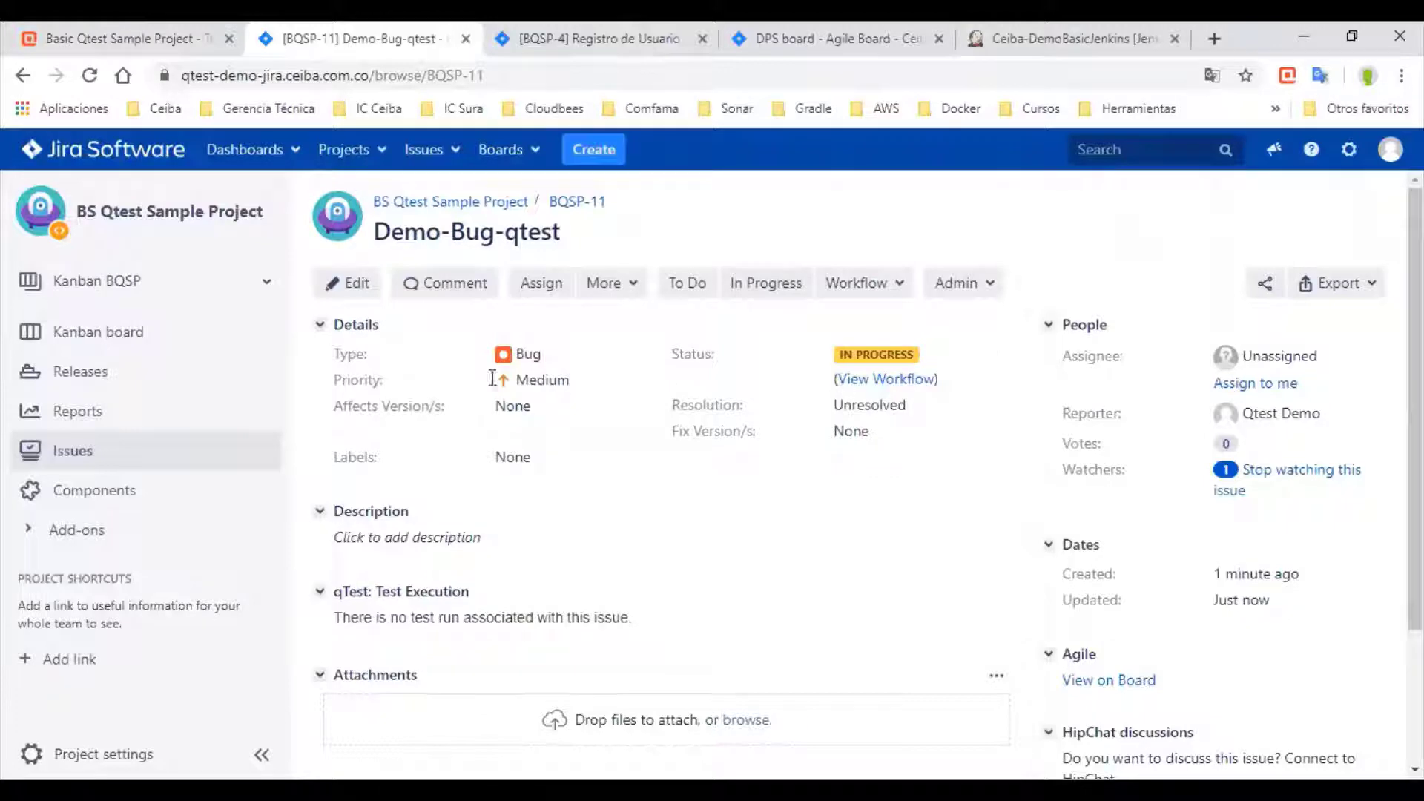
left_click(150, 27)
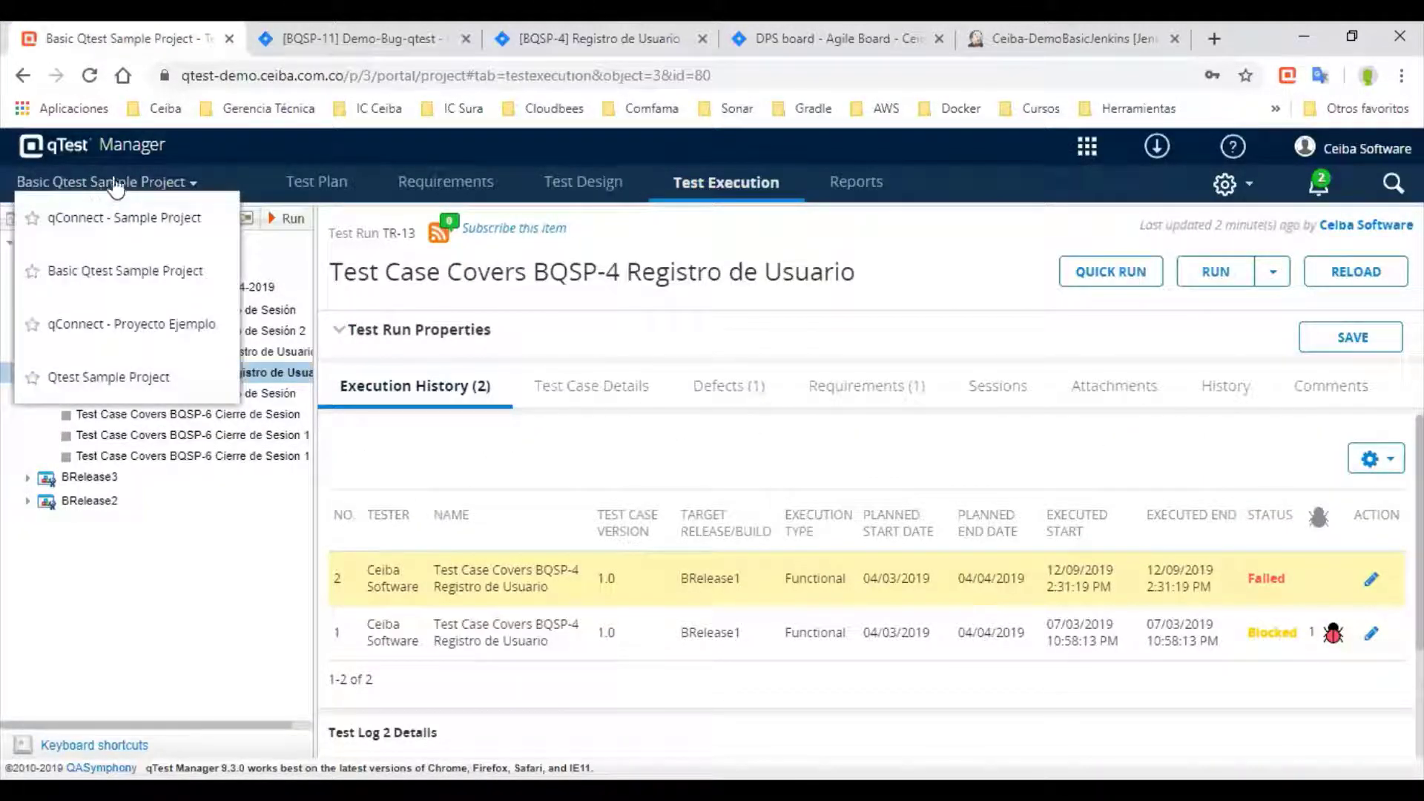